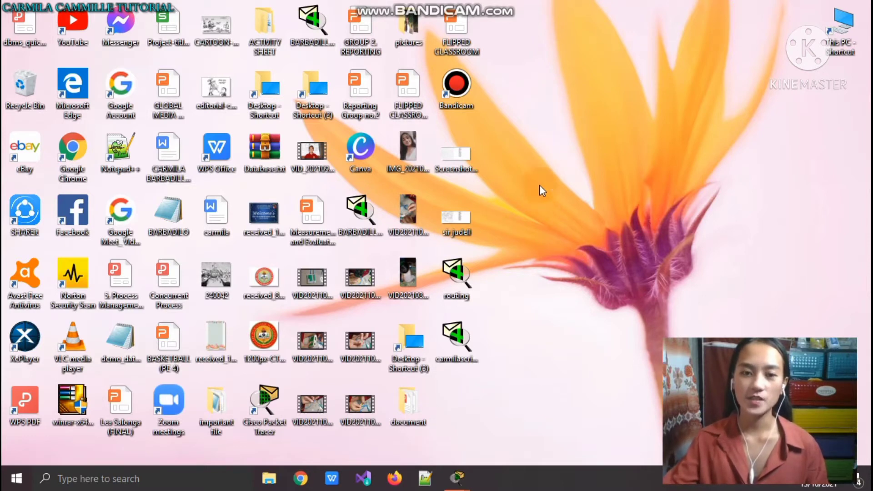
Open Cisco Packet Tracer and place three 1941 routers in a spaced row across the upper part of the workspace
{"action": "left_click", "coordinate": [267, 401]}
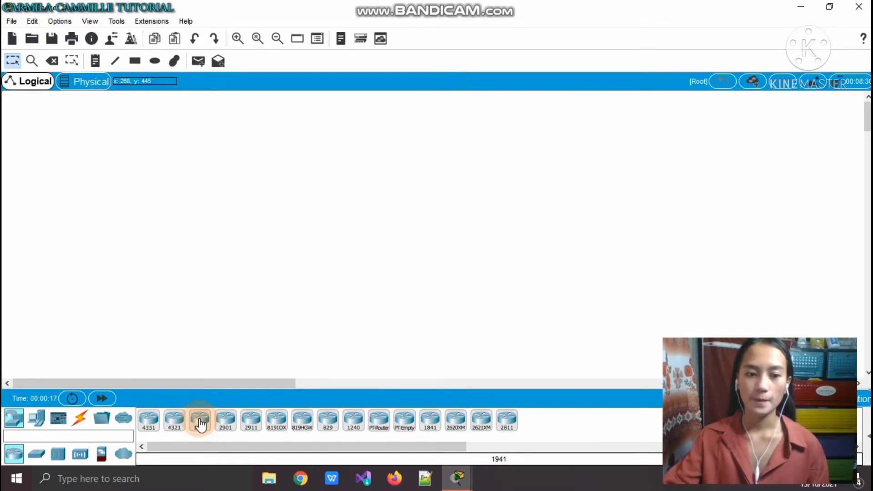
{"action": "left_click_drag", "start_coordinate": [200, 424], "coordinate": [265, 169]}
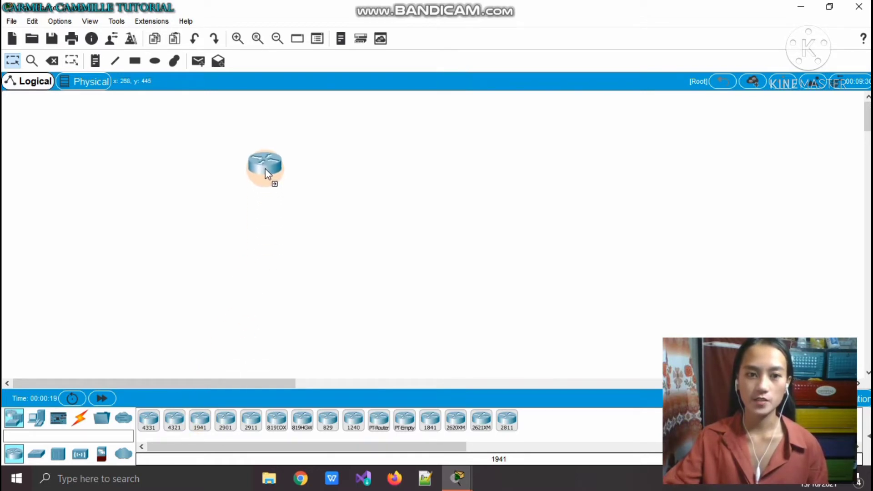
{"action": "left_click_drag", "start_coordinate": [242, 129], "coordinate": [231, 129]}
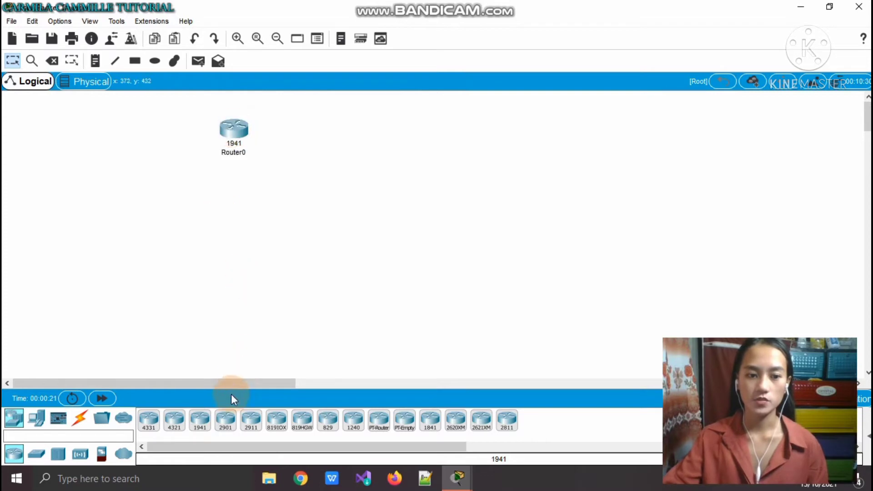
{"action": "left_click", "coordinate": [205, 422]}
{"action": "left_click_drag", "start_coordinate": [205, 421], "coordinate": [365, 189]}
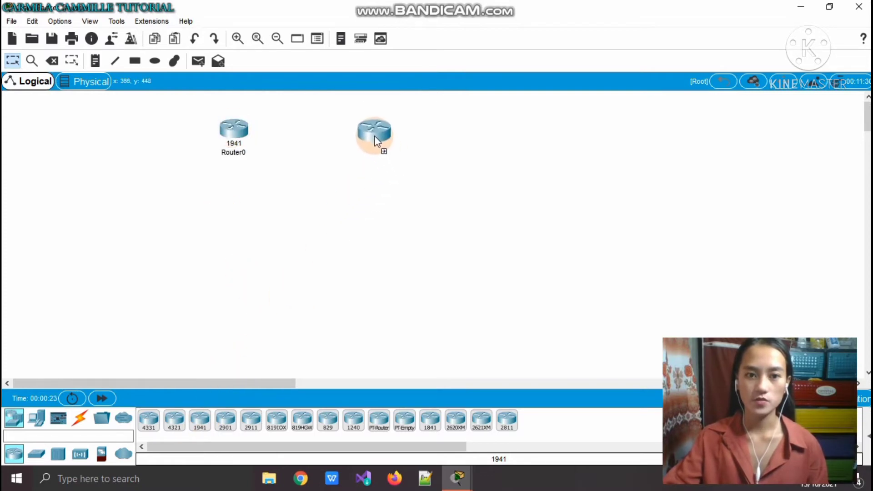
{"action": "left_click_drag", "start_coordinate": [375, 135], "coordinate": [374, 135]}
{"action": "left_click", "coordinate": [209, 443]}
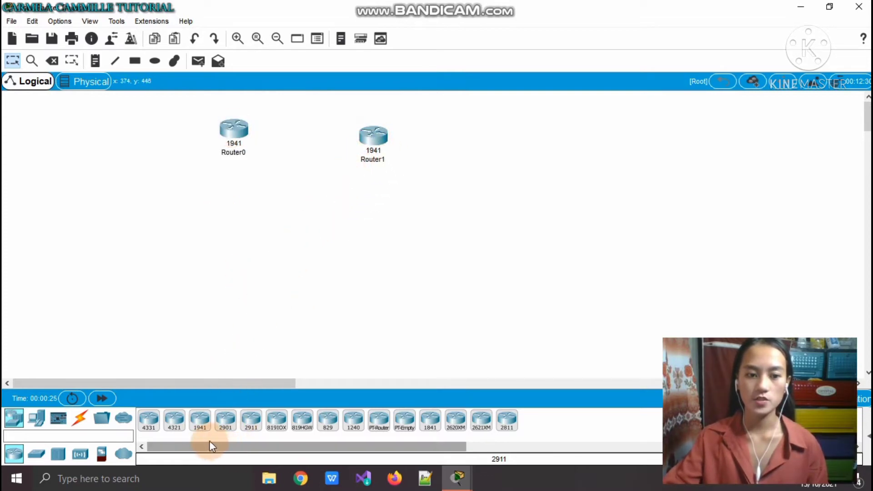
{"action": "left_click", "coordinate": [199, 419]}
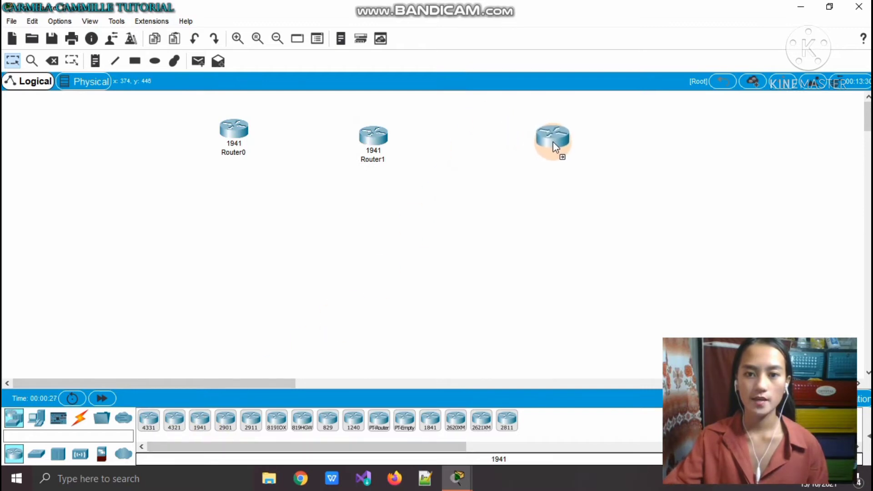
{"action": "left_click", "coordinate": [554, 142]}
{"action": "left_click_drag", "start_coordinate": [370, 138], "coordinate": [389, 146]}
{"action": "mouse_move", "coordinate": [226, 131]}
{"action": "left_mouse_down"}
{"action": "mouse_move", "coordinate": [227, 149]}
{"action": "mouse_move", "coordinate": [231, 141]}
{"action": "left_mouse_up"}
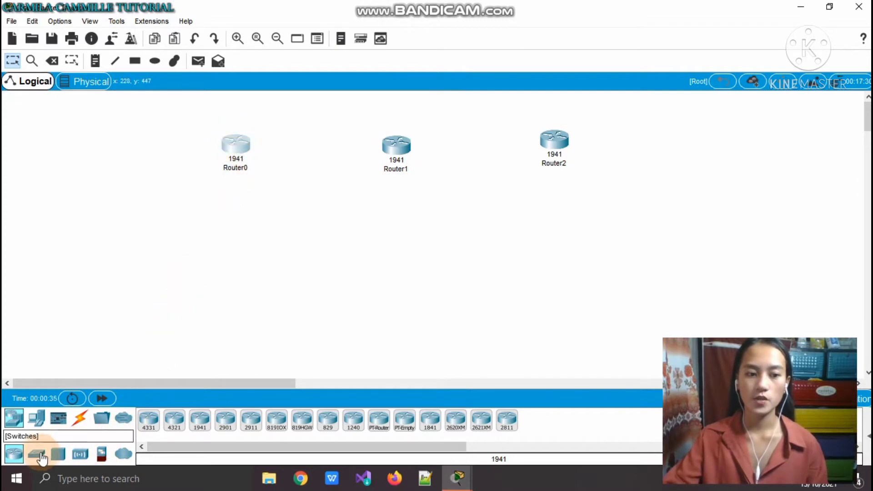
Place three 2960 switches in a row, one below each router
{"action": "left_click_drag", "start_coordinate": [37, 453], "coordinate": [212, 243]}
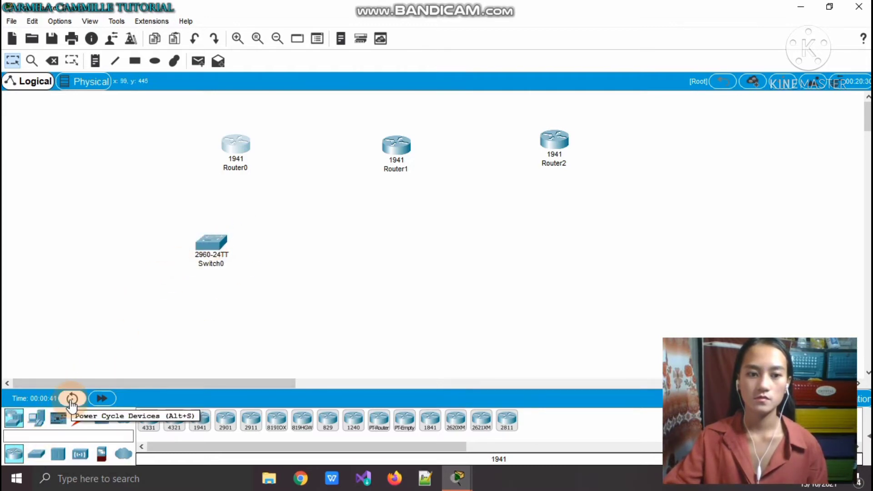
{"action": "left_click", "coordinate": [36, 453]}
{"action": "left_click", "coordinate": [144, 422]}
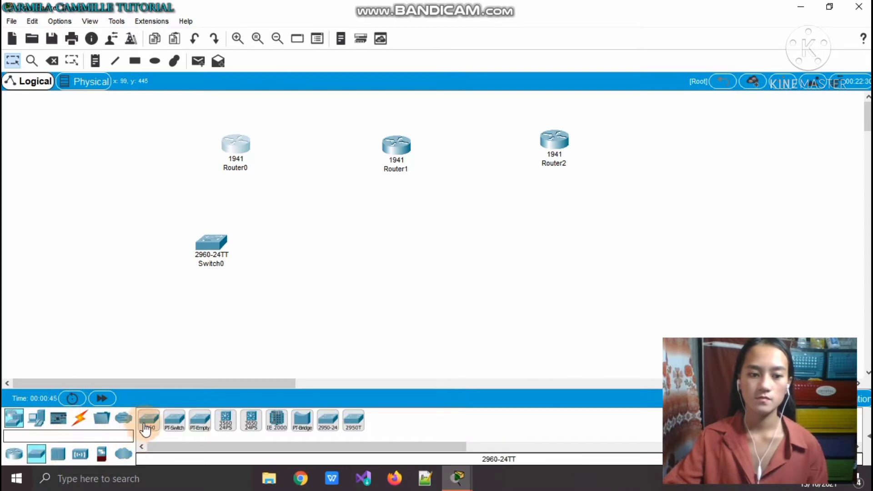
{"action": "left_click", "coordinate": [378, 244]}
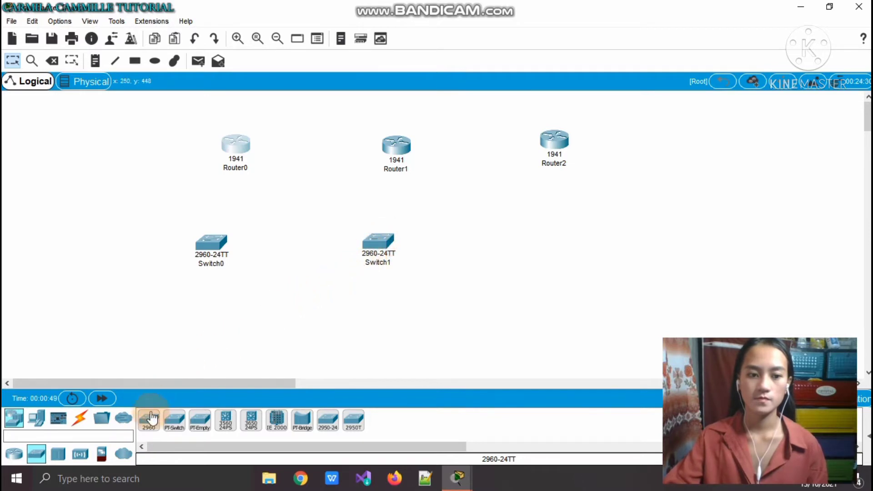
{"action": "left_click", "coordinate": [148, 419]}
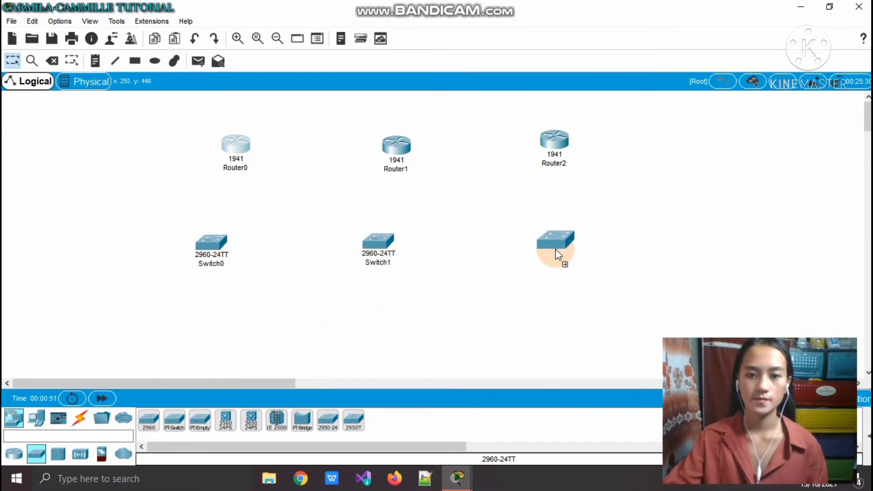
{"action": "scroll", "coordinate": [551, 247], "scroll_direction": "down", "scroll_amount": 1}
{"action": "scroll", "coordinate": [551, 247], "scroll_direction": "up", "scroll_amount": 1}
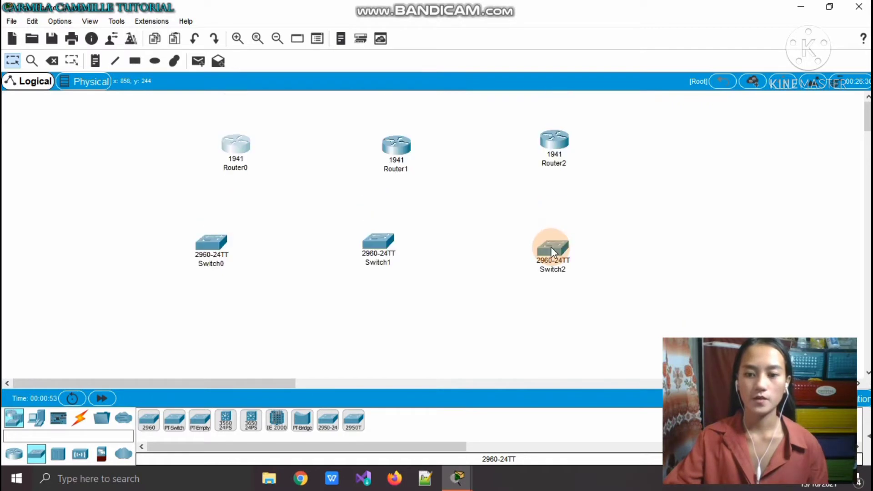
Place three PCs side by side below Switch0
{"action": "left_click", "coordinate": [34, 424]}
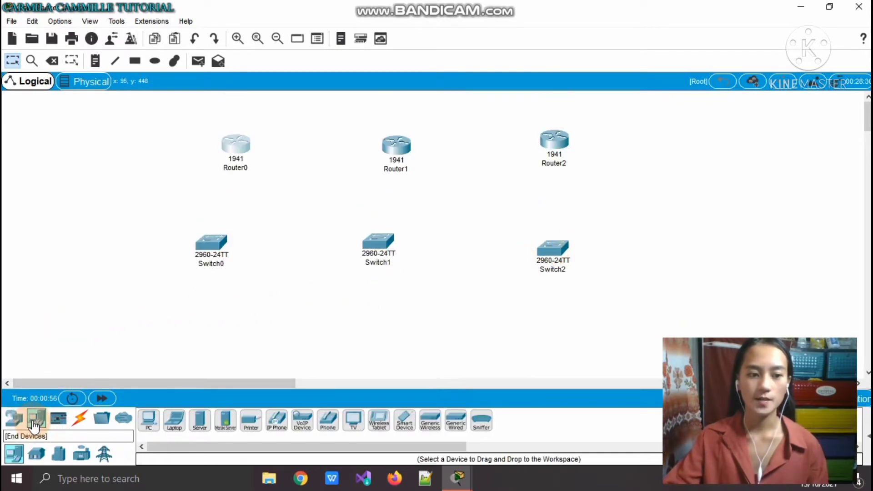
{"action": "left_click", "coordinate": [148, 420]}
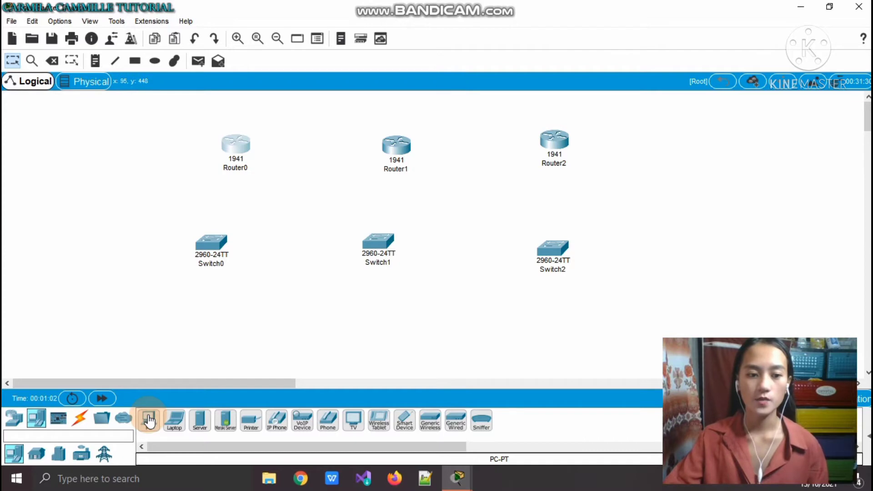
{"action": "left_click_drag", "start_coordinate": [150, 421], "coordinate": [133, 322]}
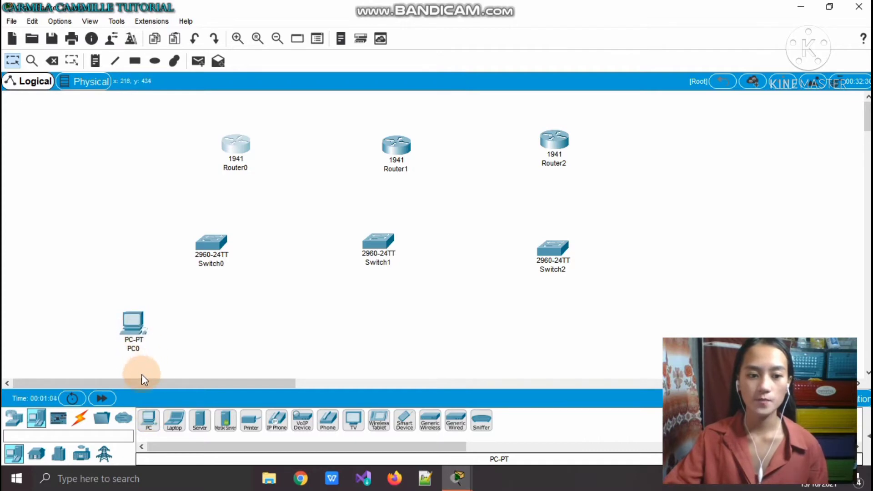
{"action": "left_click_drag", "start_coordinate": [149, 420], "coordinate": [190, 328]}
{"action": "left_click_drag", "start_coordinate": [151, 420], "coordinate": [236, 365]}
{"action": "left_click_drag", "start_coordinate": [245, 330], "coordinate": [245, 329]}
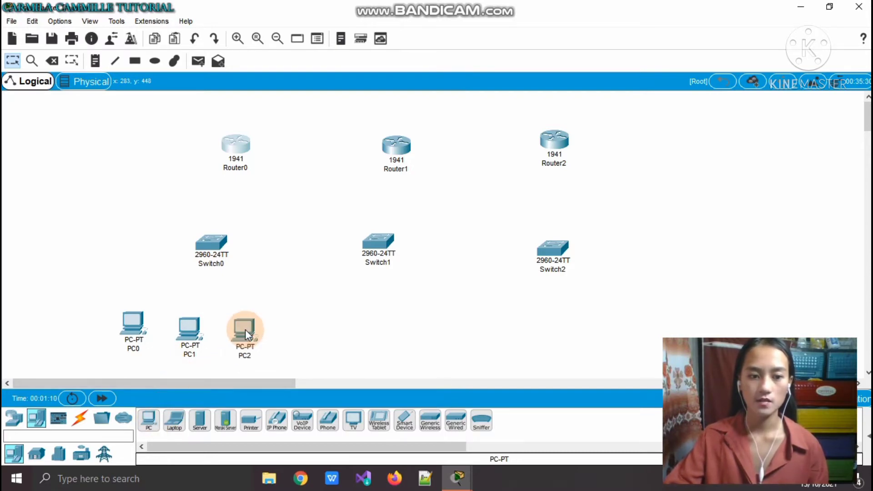
Add three more PCs side by side below Switch1
{"action": "left_click_drag", "start_coordinate": [149, 419], "coordinate": [314, 329]}
{"action": "left_click_drag", "start_coordinate": [181, 419], "coordinate": [312, 361]}
{"action": "left_click_drag", "start_coordinate": [367, 334], "coordinate": [367, 332]}
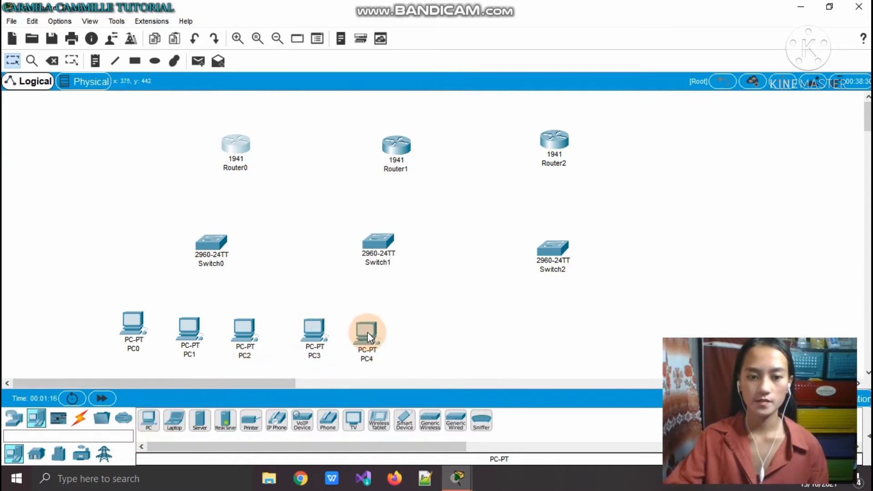
{"action": "left_click_drag", "start_coordinate": [151, 425], "coordinate": [417, 334]}
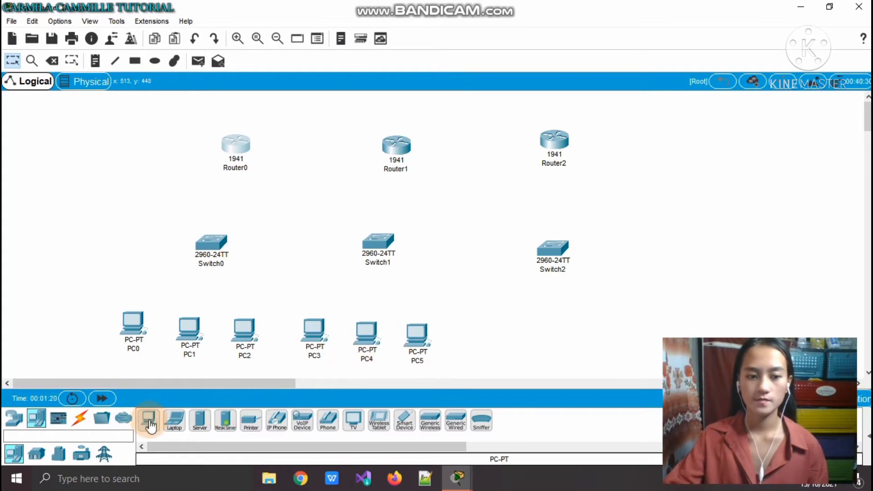
Add the last three PCs side by side below Switch2
{"action": "left_click_drag", "start_coordinate": [148, 419], "coordinate": [470, 357]}
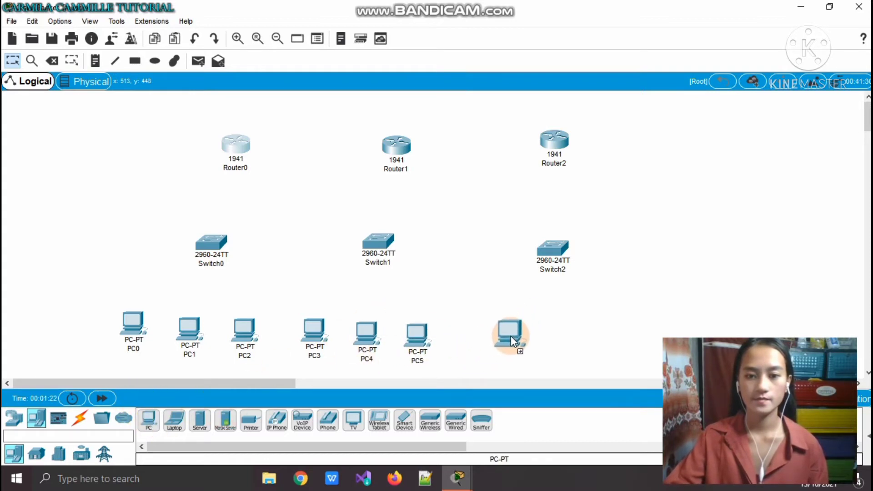
{"action": "left_click_drag", "start_coordinate": [510, 335], "coordinate": [511, 334]}
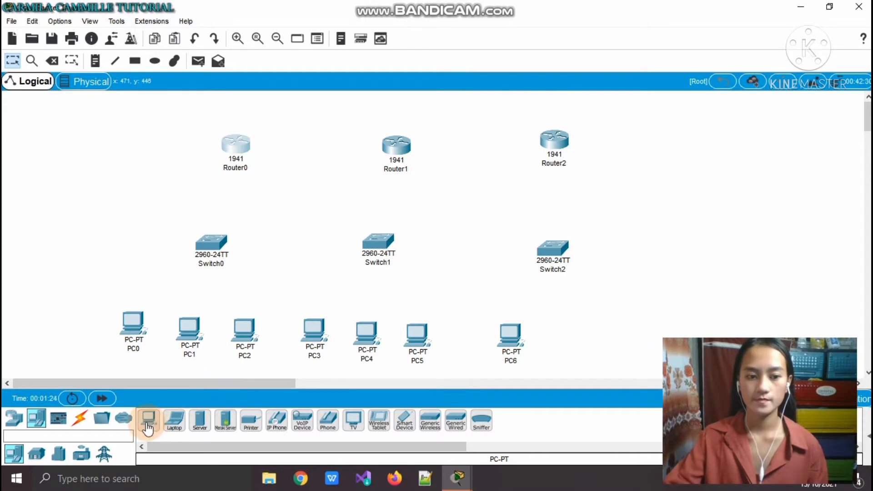
{"action": "left_click_drag", "start_coordinate": [147, 428], "coordinate": [567, 331]}
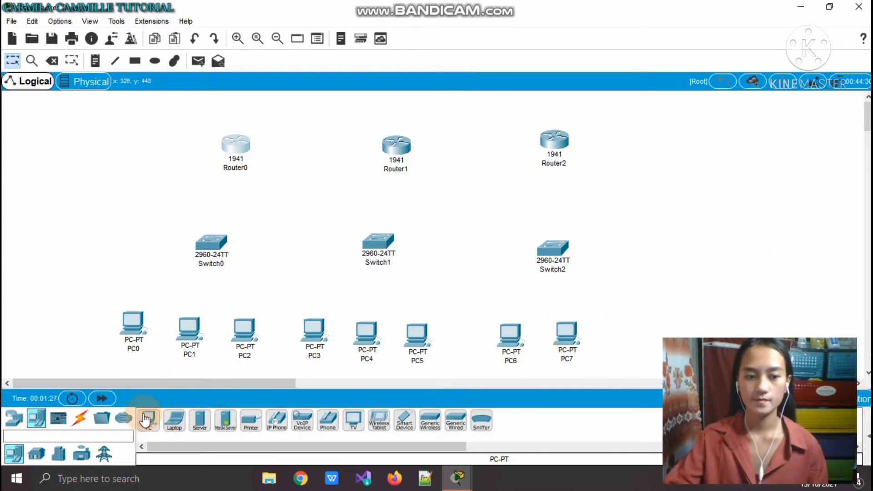
{"action": "left_click_drag", "start_coordinate": [146, 420], "coordinate": [569, 312]}
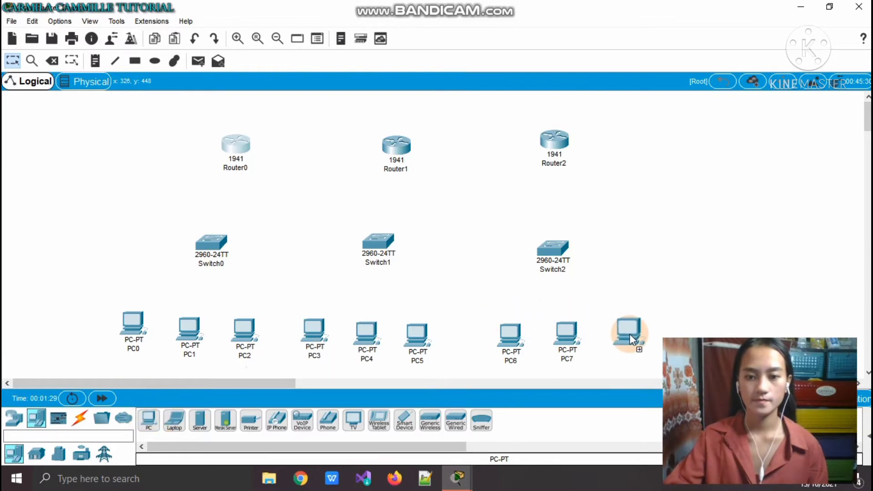
{"action": "left_click_drag", "start_coordinate": [629, 334], "coordinate": [629, 332]}
{"action": "left_click", "coordinate": [504, 269]}
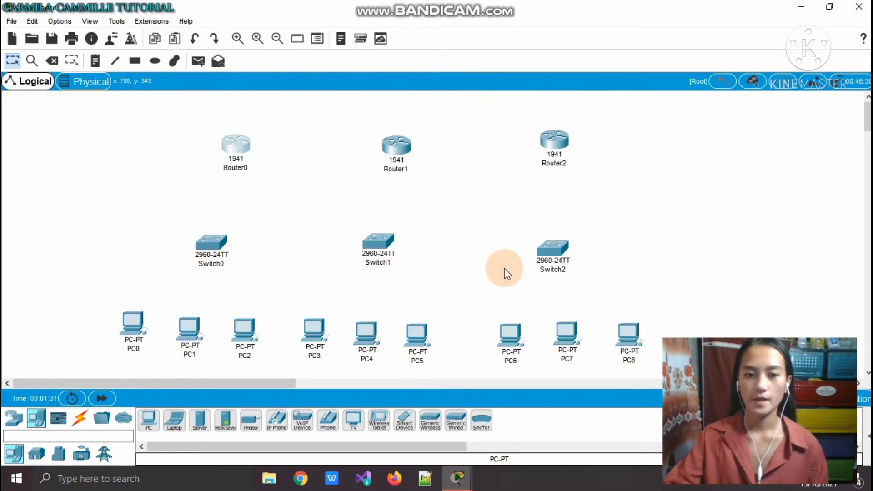
Connect PC0's FastEthernet0 to FastEthernet0/1 on Switch0 with a copper straight-through cable
{"action": "left_click", "coordinate": [81, 421]}
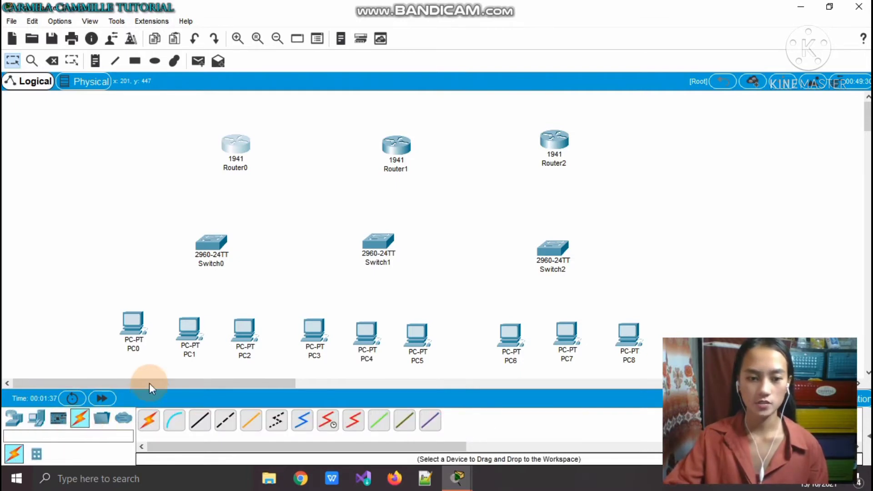
{"action": "left_click", "coordinate": [200, 422]}
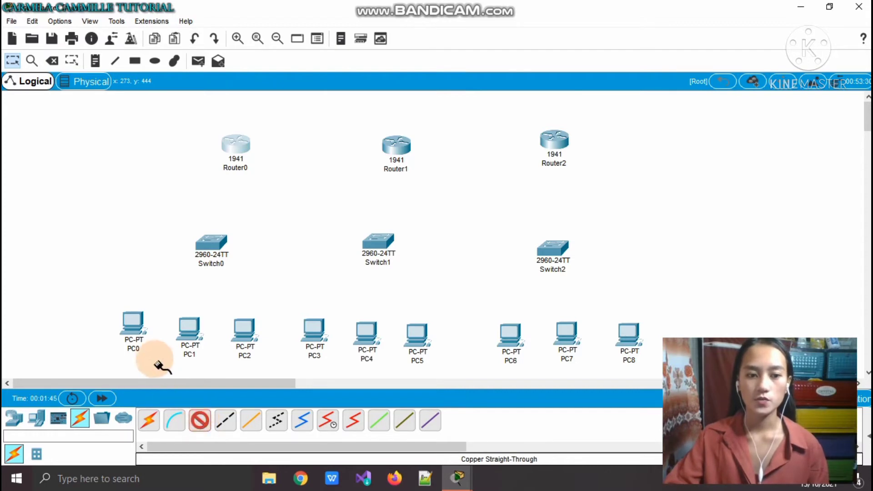
{"action": "left_click", "coordinate": [132, 316]}
{"action": "left_click", "coordinate": [167, 362]}
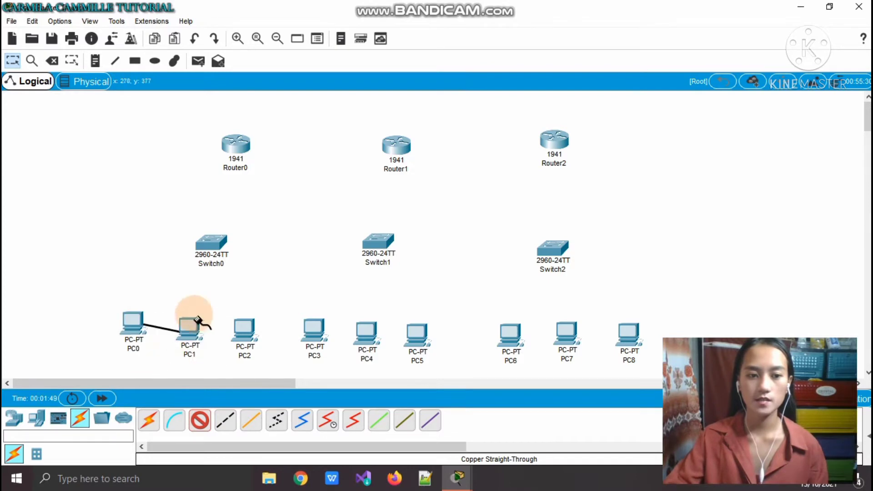
{"action": "left_click", "coordinate": [213, 246]}
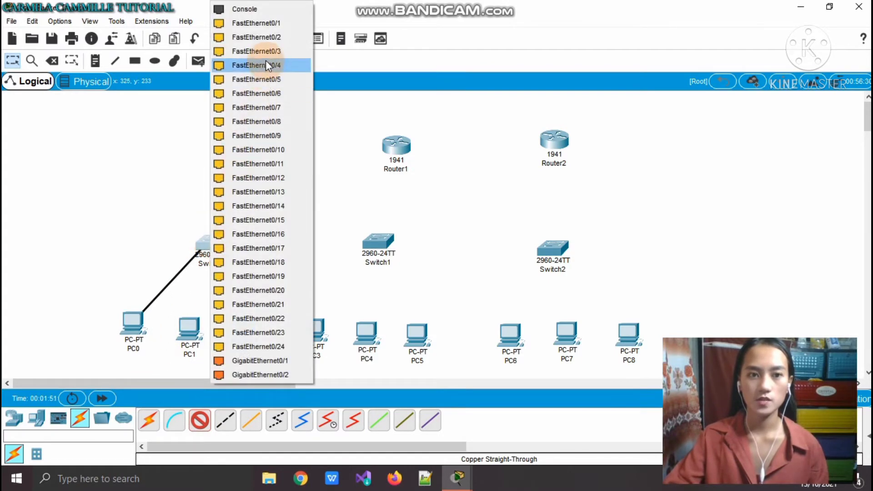
{"action": "left_click", "coordinate": [269, 23]}
Connect PC1's FastEthernet0 to FastEthernet0/2 on Switch0 with a copper straight-through cable
{"action": "left_click", "coordinate": [225, 420]}
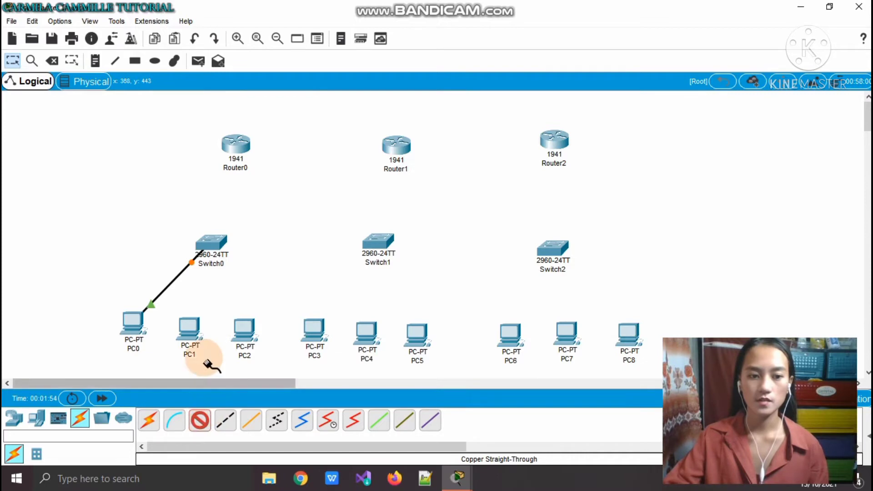
{"action": "left_click", "coordinate": [190, 322]}
{"action": "left_click", "coordinate": [229, 371]}
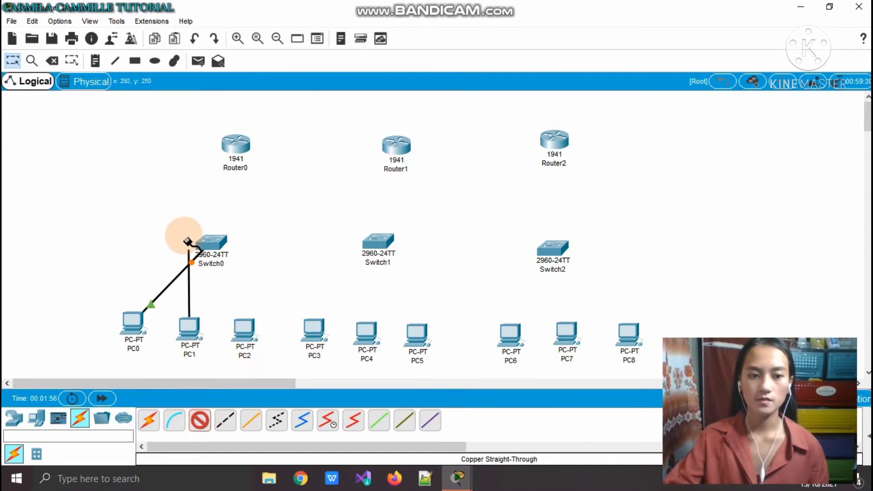
{"action": "left_click", "coordinate": [212, 239]}
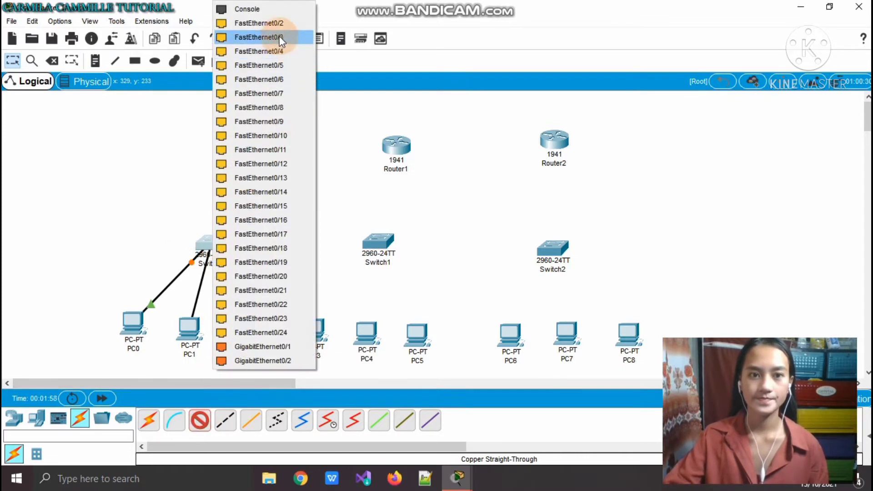
{"action": "left_click", "coordinate": [279, 24]}
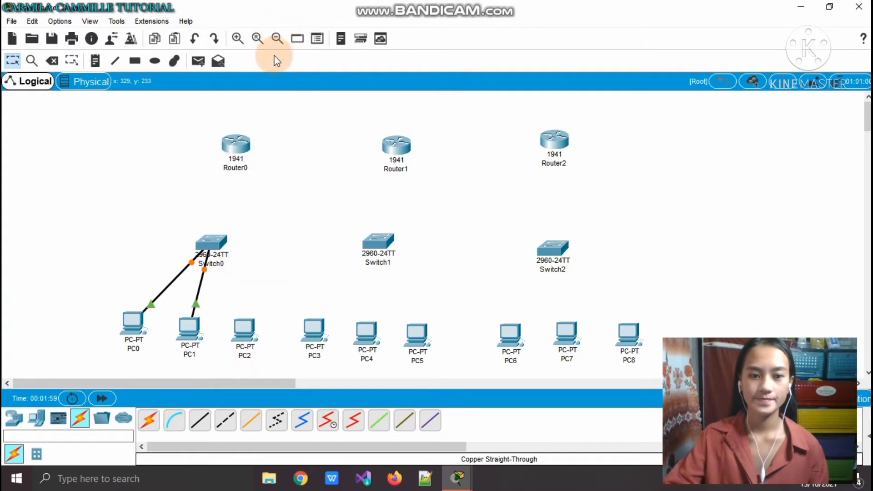
Connect PC2's FastEthernet0 to FastEthernet0/3 on Switch0 with a copper straight-through cable
{"action": "left_click", "coordinate": [199, 420]}
{"action": "left_click", "coordinate": [244, 331]}
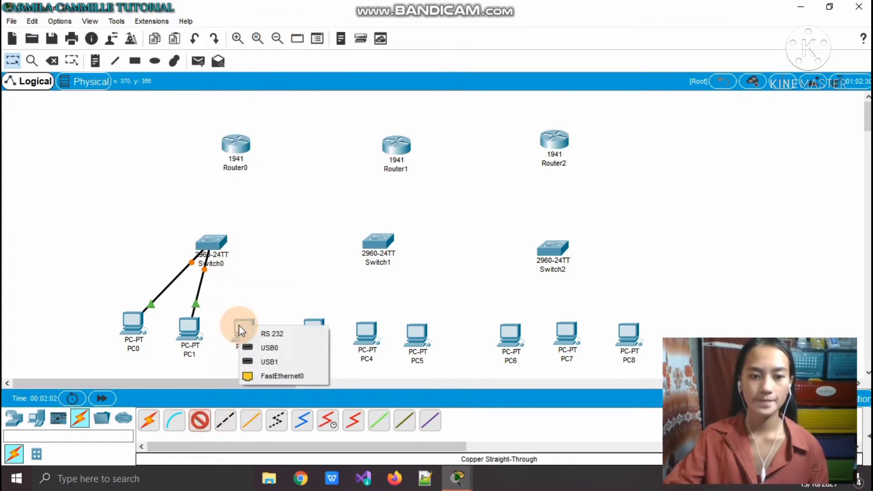
{"action": "left_click", "coordinate": [249, 374]}
{"action": "left_click", "coordinate": [211, 263]}
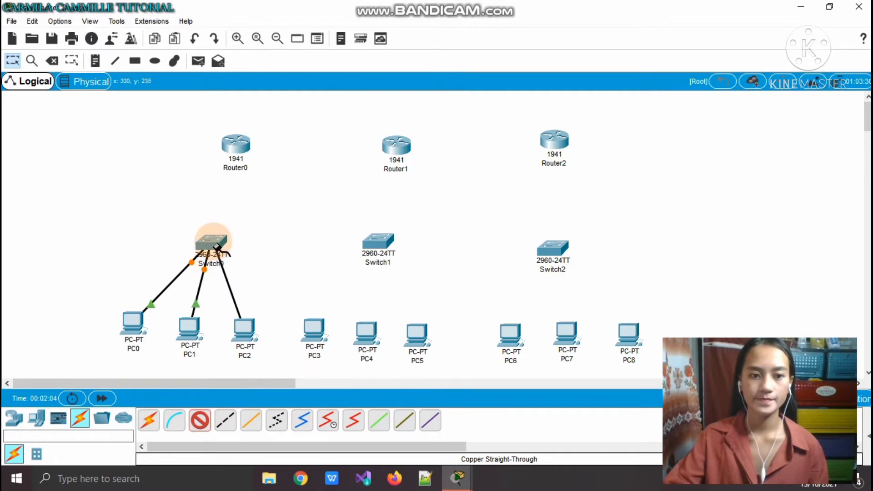
{"action": "left_click", "coordinate": [274, 22]}
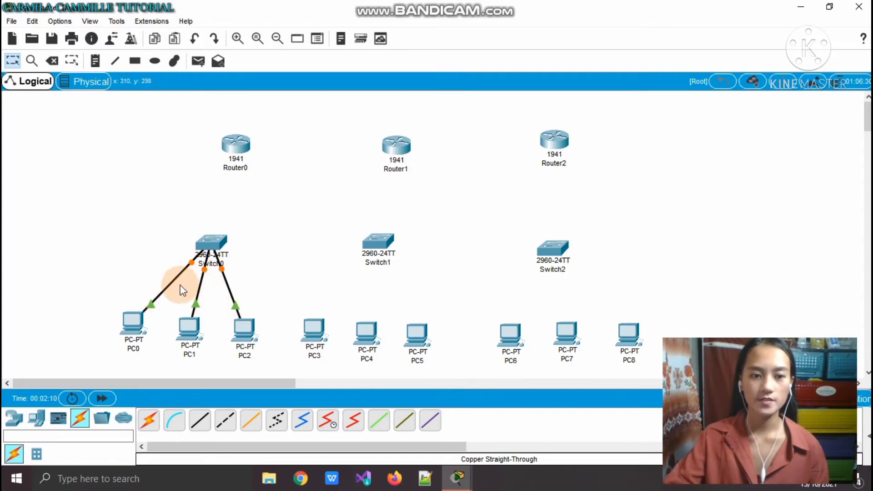
Connect FastEthernet0/4 on Switch0 to GigabitEthernet0/0 on Router0 with a copper straight-through cable
{"action": "left_click", "coordinate": [200, 422]}
{"action": "left_click", "coordinate": [210, 239]}
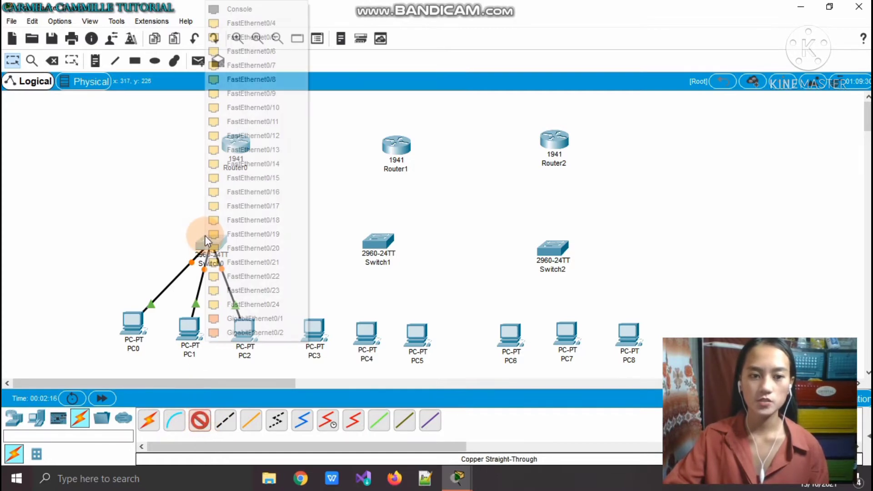
{"action": "left_click", "coordinate": [282, 23]}
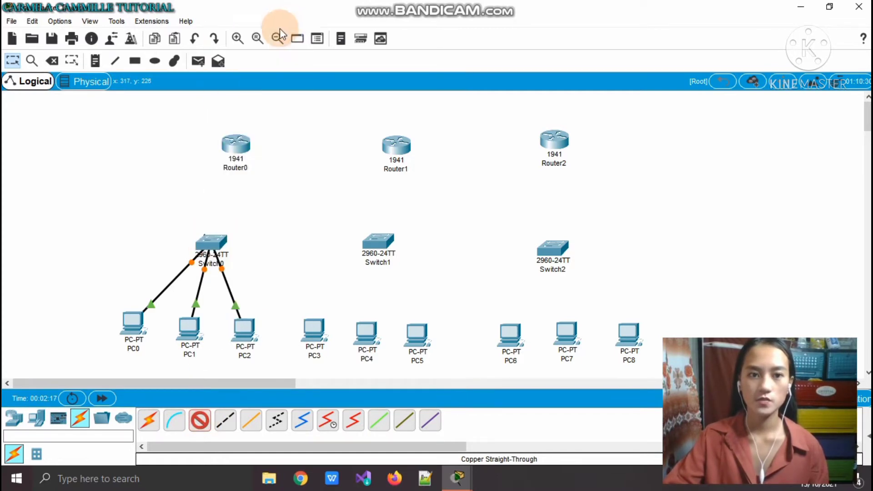
{"action": "left_click", "coordinate": [234, 138]}
{"action": "left_click", "coordinate": [264, 176]}
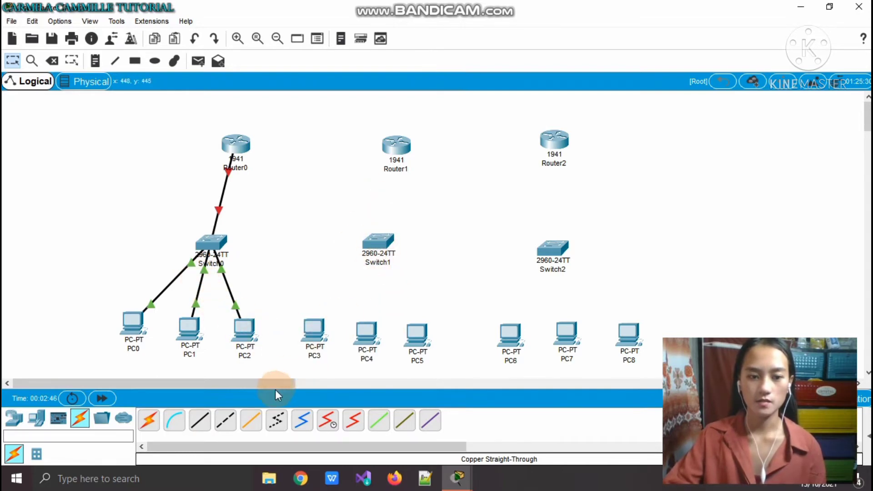
Connect PC3's FastEthernet0 to FastEthernet0/1 on Switch1 with a copper straight-through cable
{"action": "left_click", "coordinate": [196, 421]}
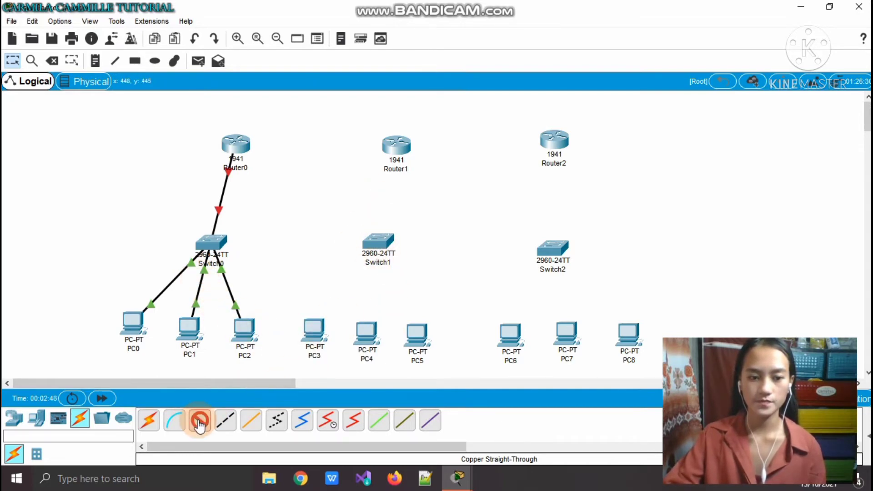
{"action": "left_click", "coordinate": [312, 327]}
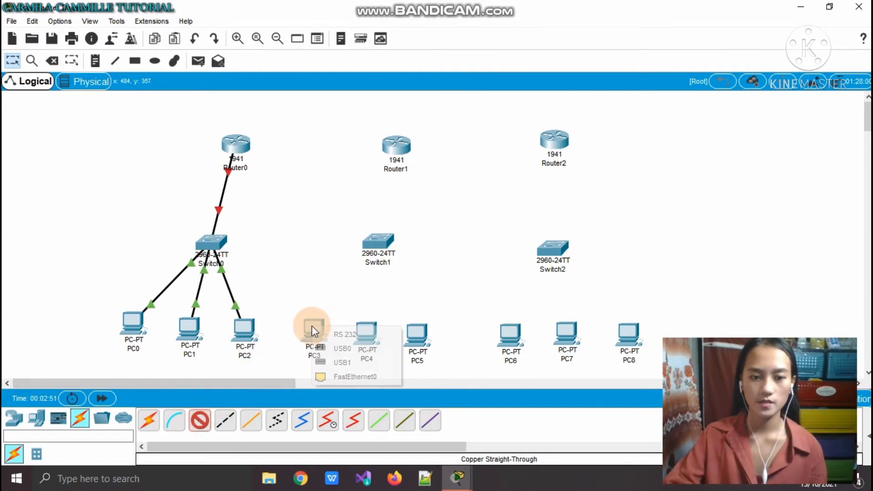
{"action": "left_click", "coordinate": [358, 376]}
{"action": "left_click", "coordinate": [377, 241]}
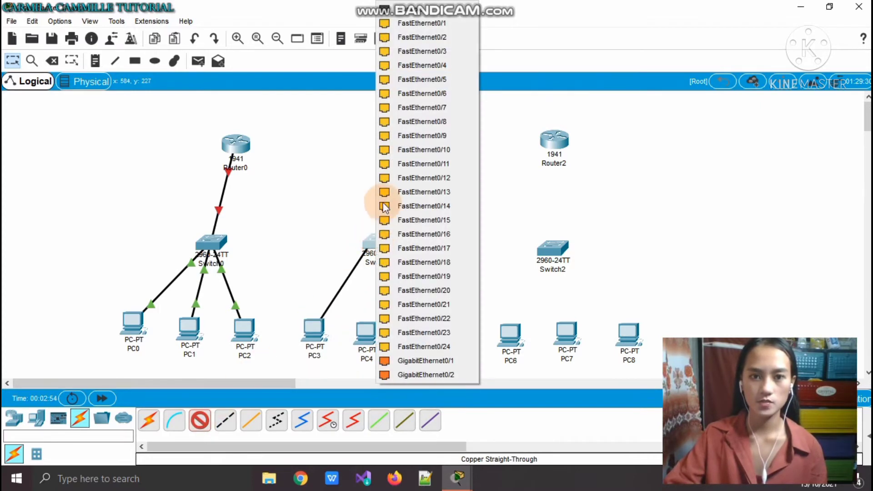
{"action": "left_click", "coordinate": [415, 24]}
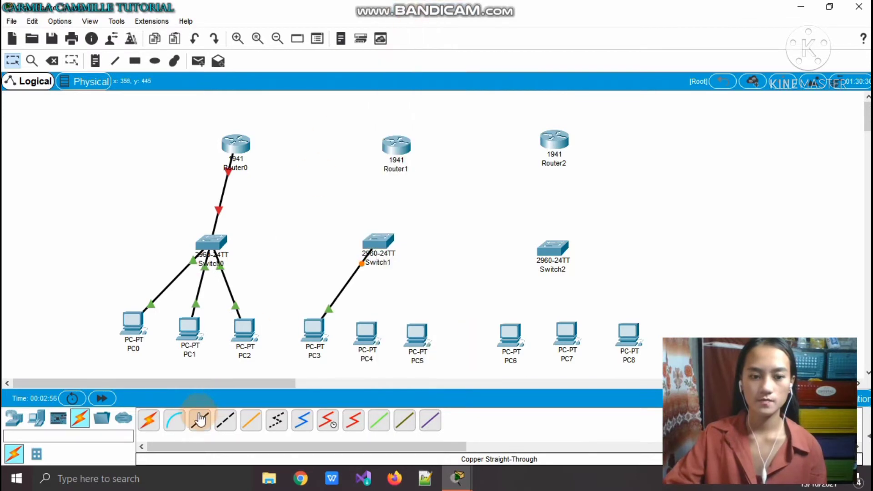
Connect PC4's FastEthernet0 to FastEthernet0/2 on Switch1 with a copper straight-through cable
{"action": "left_click", "coordinate": [225, 420]}
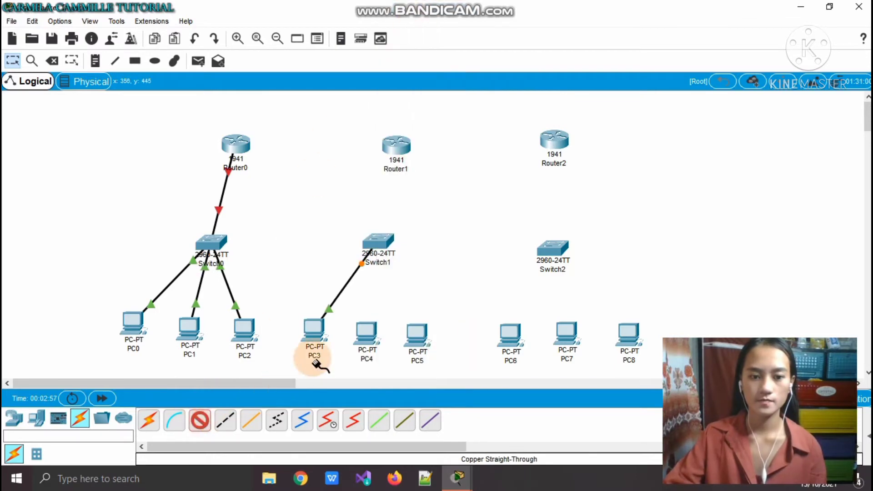
{"action": "left_click", "coordinate": [366, 332]}
{"action": "left_click", "coordinate": [383, 372]}
{"action": "left_click", "coordinate": [376, 239]}
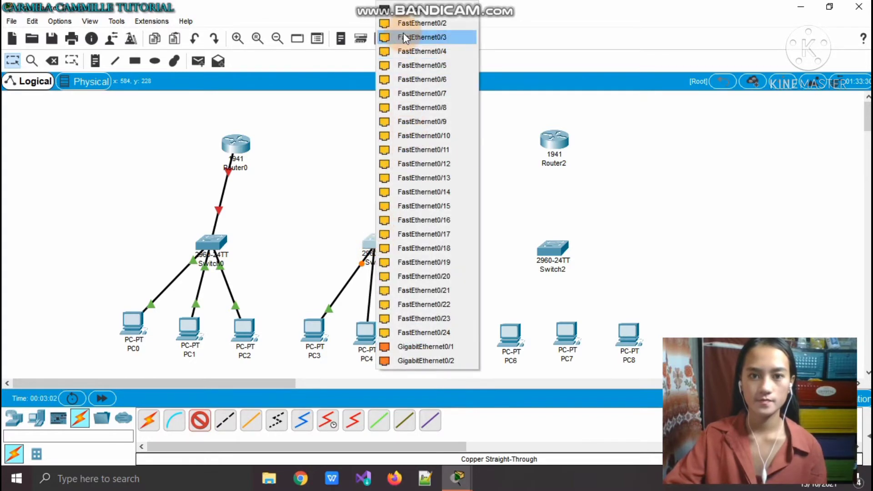
{"action": "left_click", "coordinate": [407, 26]}
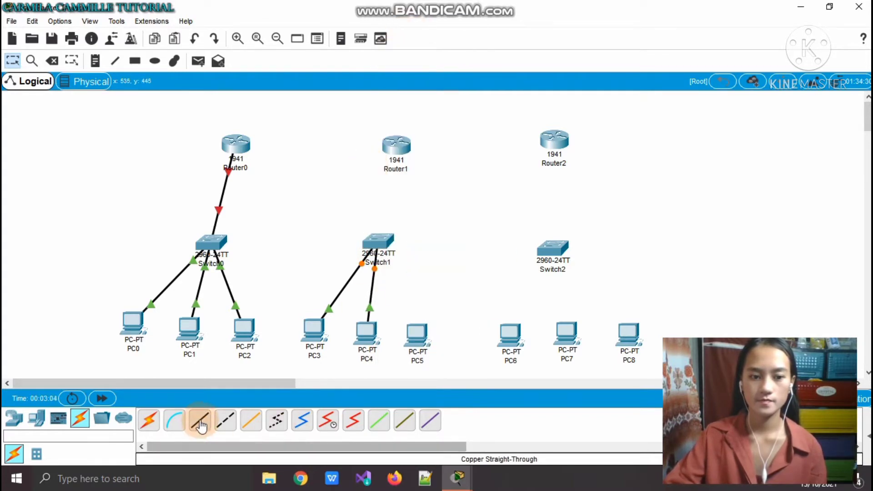
Connect PC5's FastEthernet0 to FastEthernet0/3 on Switch1 with a copper straight-through cable
{"action": "left_click", "coordinate": [200, 420]}
{"action": "left_click", "coordinate": [415, 329]}
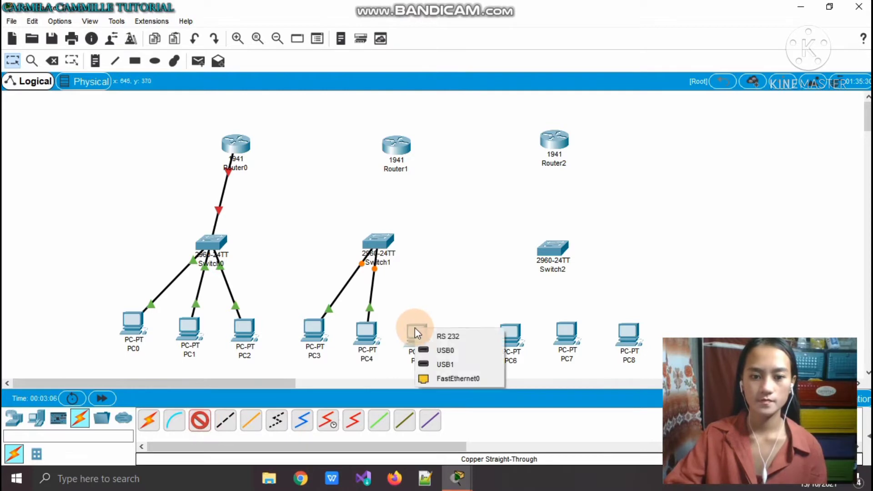
{"action": "left_click", "coordinate": [378, 236]}
{"action": "left_click", "coordinate": [435, 20]}
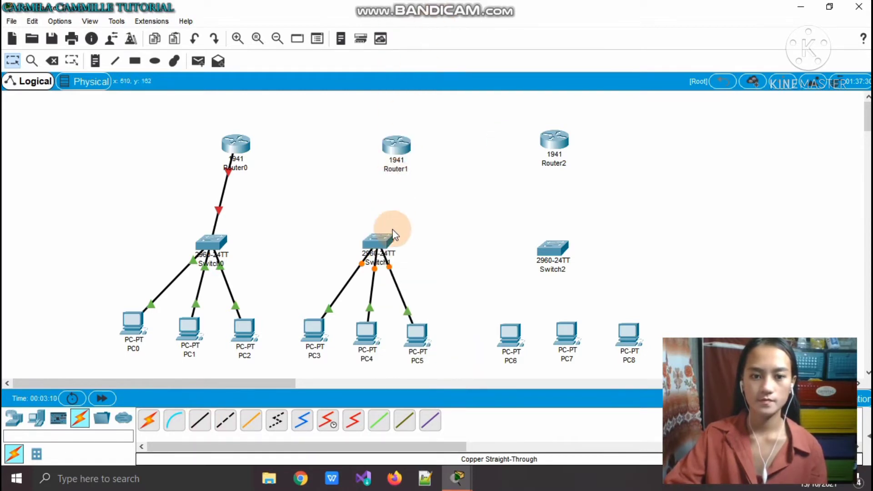
Connect FastEthernet0/4 on Switch1 to GigabitEthernet0/0 on Router1 with a copper straight-through cable
{"action": "left_click", "coordinate": [199, 421]}
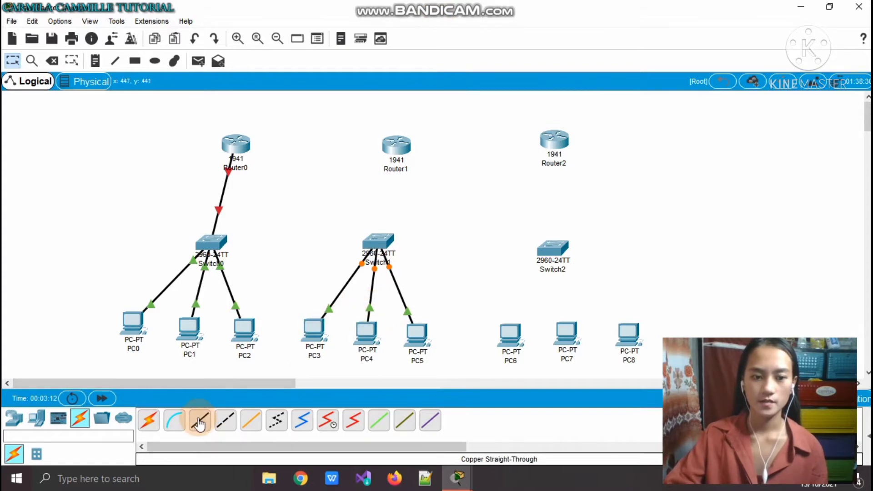
{"action": "left_click", "coordinate": [379, 242]}
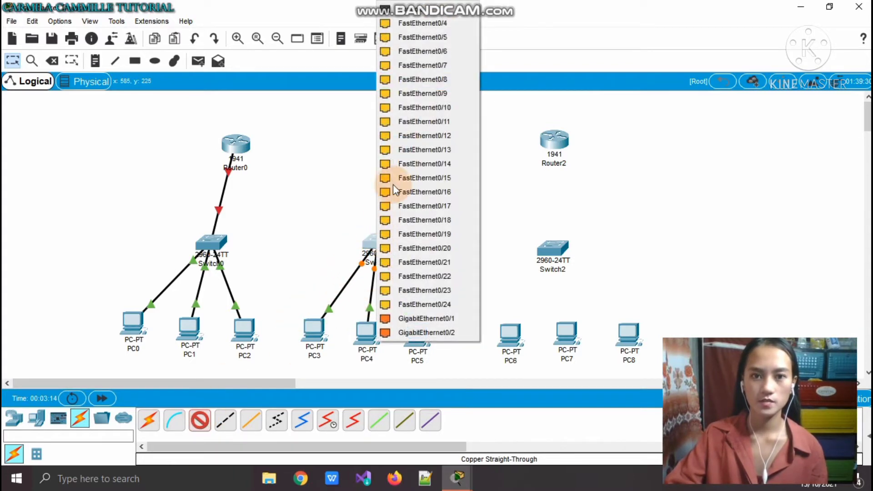
{"action": "left_click", "coordinate": [434, 23]}
{"action": "left_click", "coordinate": [393, 144]}
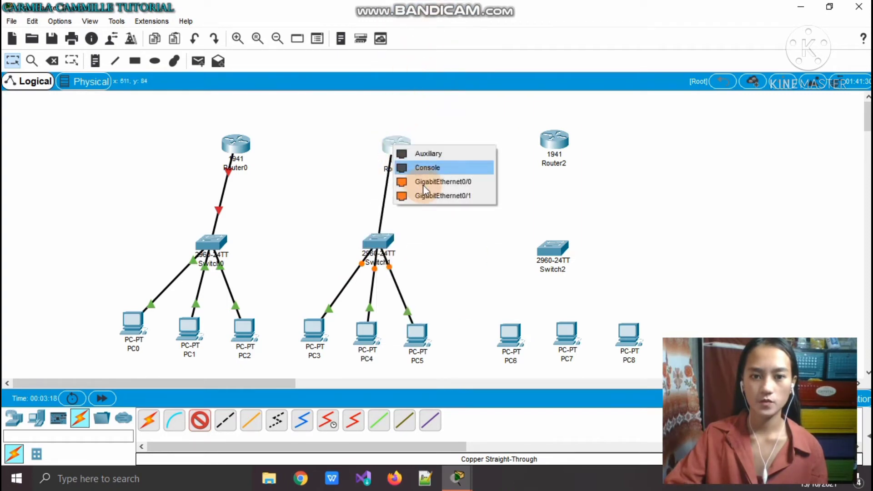
{"action": "left_click", "coordinate": [423, 180]}
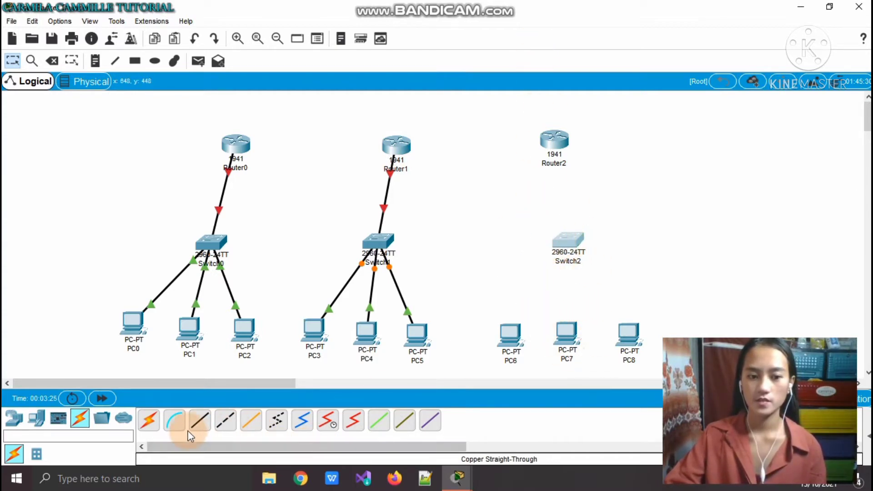
Connect PC6's FastEthernet0 to FastEthernet0/1 on Switch2 with a copper straight-through cable
{"action": "left_click", "coordinate": [204, 427]}
{"action": "left_click", "coordinate": [502, 331]}
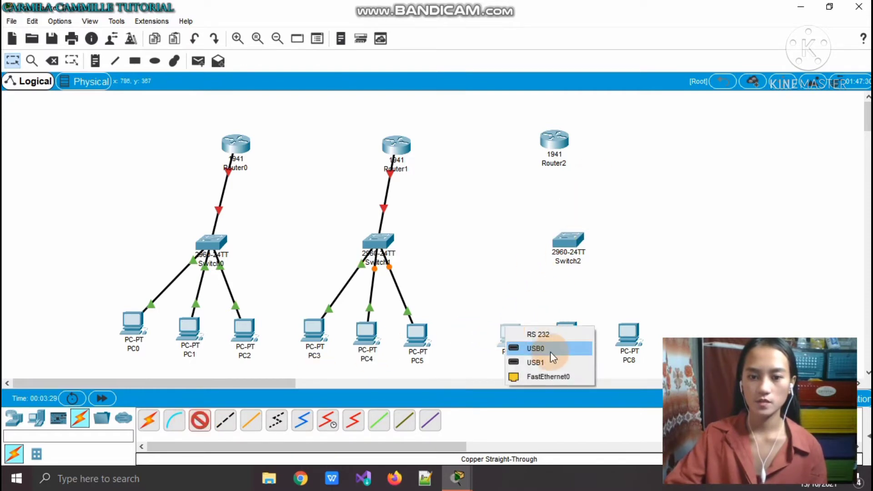
{"action": "left_click", "coordinate": [548, 374]}
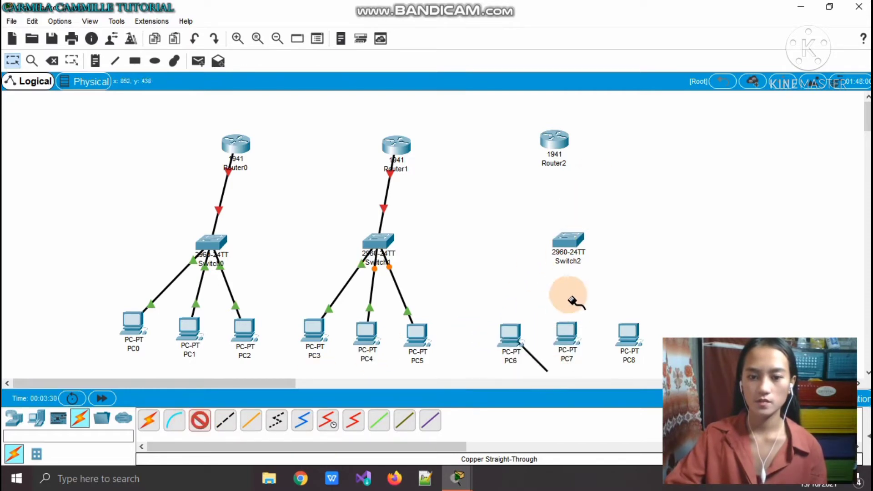
{"action": "left_click", "coordinate": [567, 240]}
{"action": "left_click", "coordinate": [626, 31]}
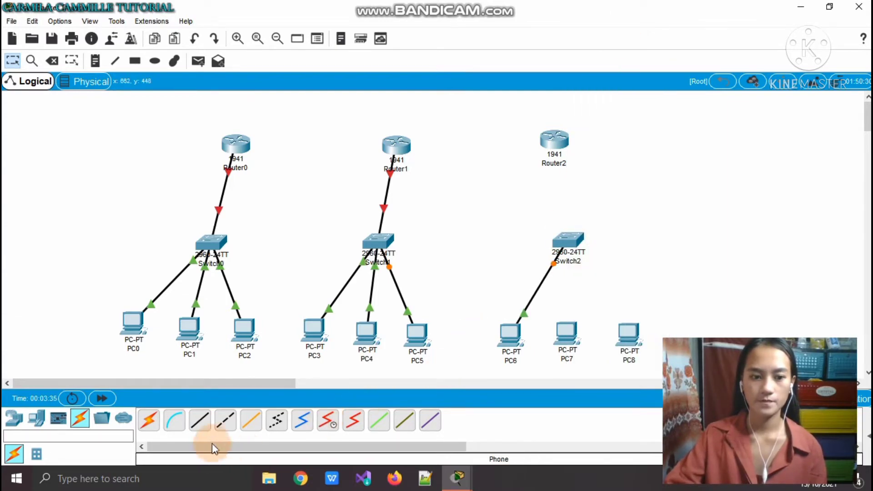
Connect PC7's FastEthernet0 to FastEthernet0/2 on Switch2 with a copper straight-through cable
{"action": "left_click", "coordinate": [200, 420]}
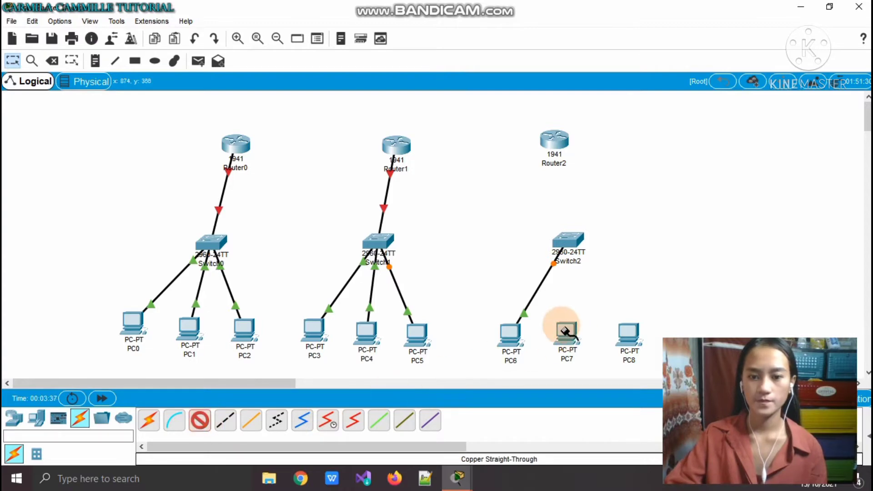
{"action": "left_click", "coordinate": [575, 336]}
{"action": "left_click", "coordinate": [603, 375]}
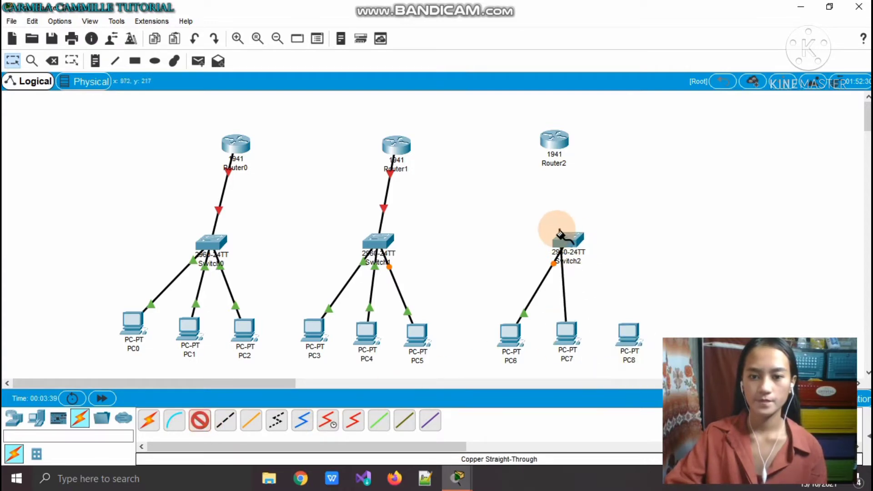
{"action": "left_click", "coordinate": [566, 246]}
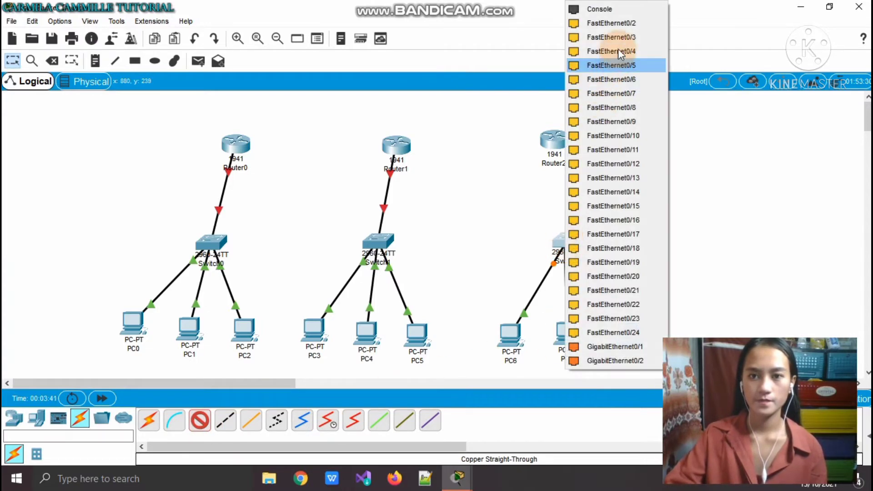
{"action": "left_click", "coordinate": [623, 22]}
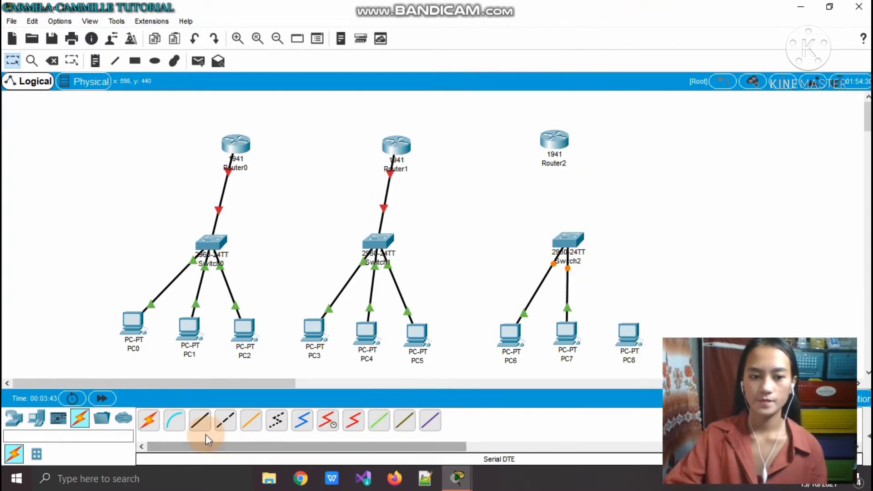
Connect PC8's FastEthernet0 to FastEthernet0/3 on Switch2 with a copper straight-through cable
{"action": "left_click", "coordinate": [200, 420]}
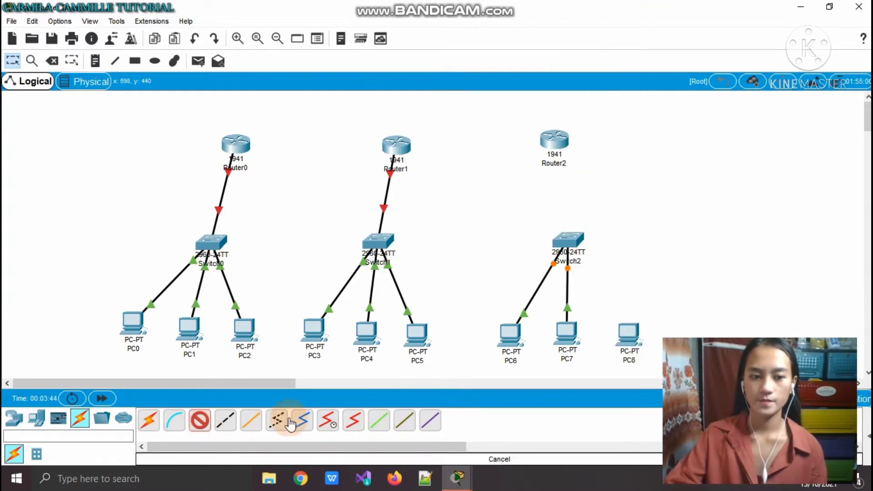
{"action": "left_click", "coordinate": [625, 331]}
{"action": "left_click", "coordinate": [653, 378]}
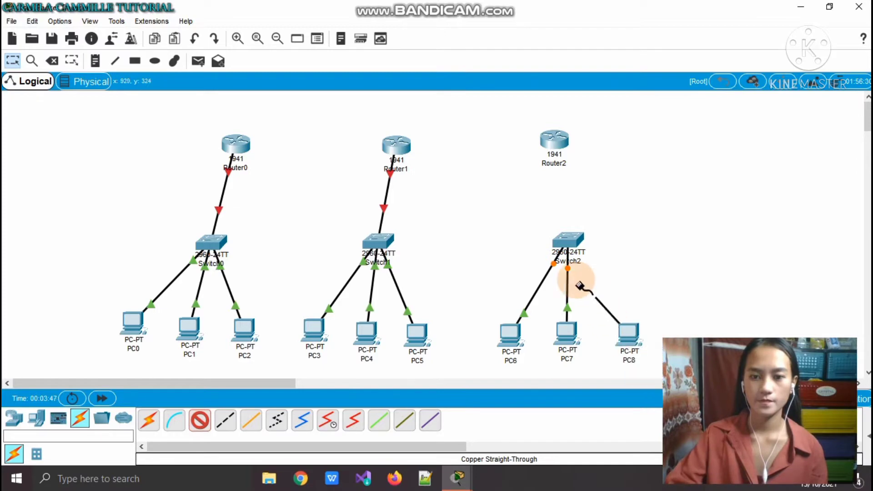
{"action": "left_click", "coordinate": [566, 239]}
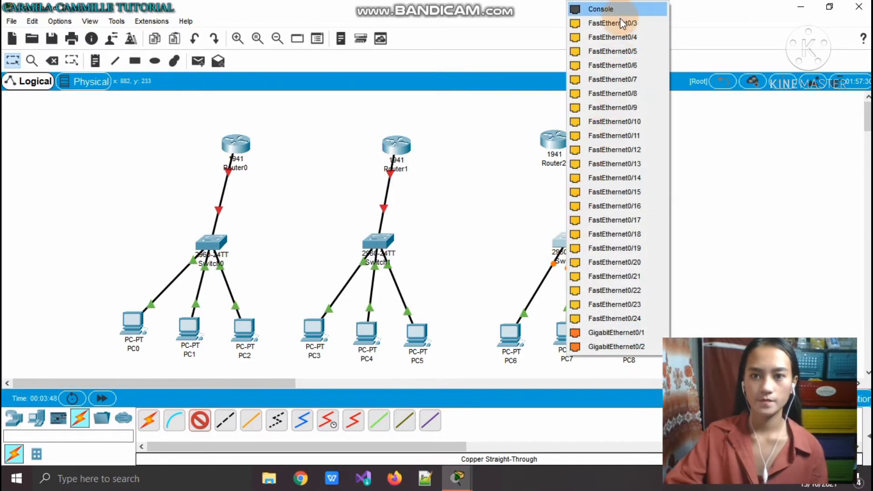
{"action": "left_click", "coordinate": [618, 24]}
Connect FastEthernet0/4 on Switch2 to GigabitEthernet0/0 on Router2 with a copper straight-through cable
{"action": "left_click", "coordinate": [200, 420]}
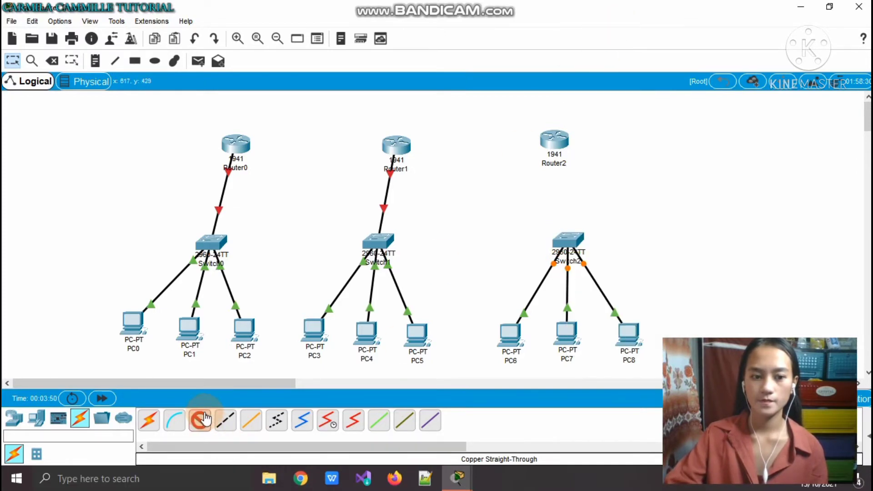
{"action": "left_click", "coordinate": [569, 239]}
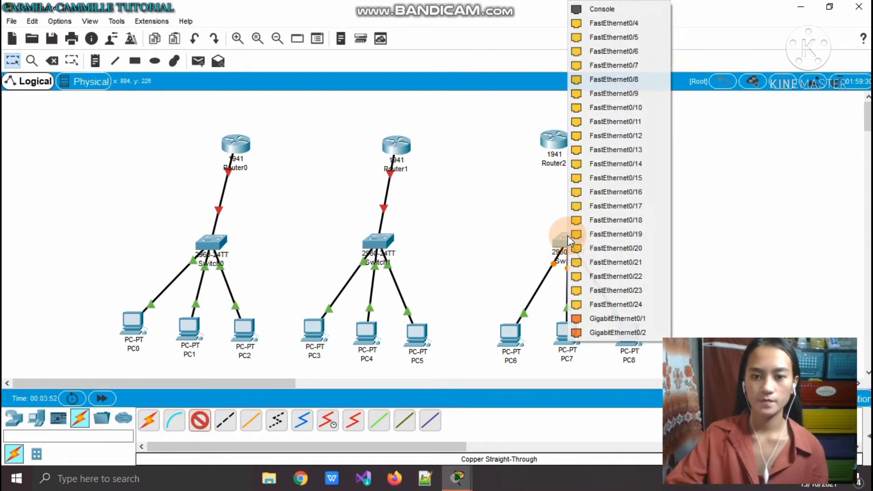
{"action": "left_click", "coordinate": [626, 24]}
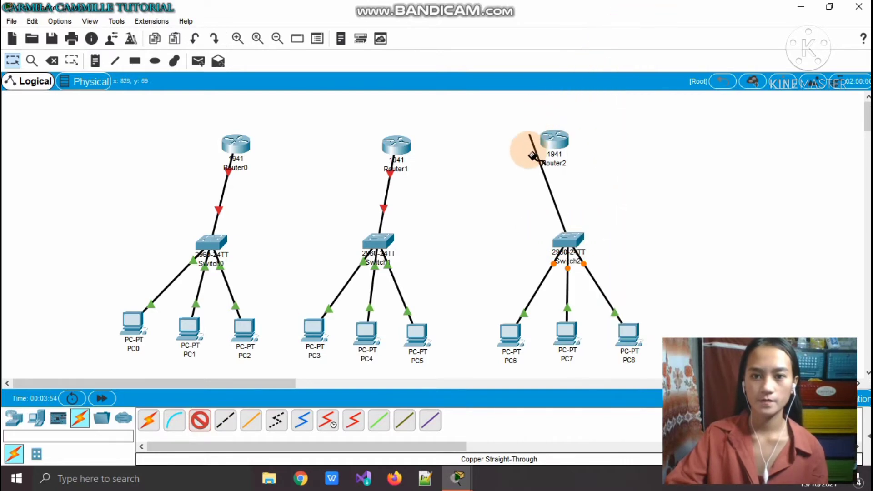
{"action": "left_click", "coordinate": [555, 138]}
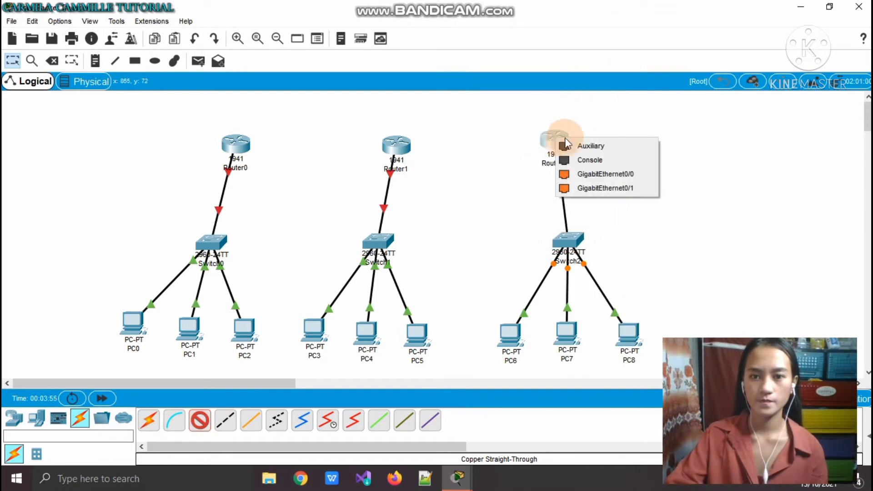
{"action": "left_click", "coordinate": [600, 173]}
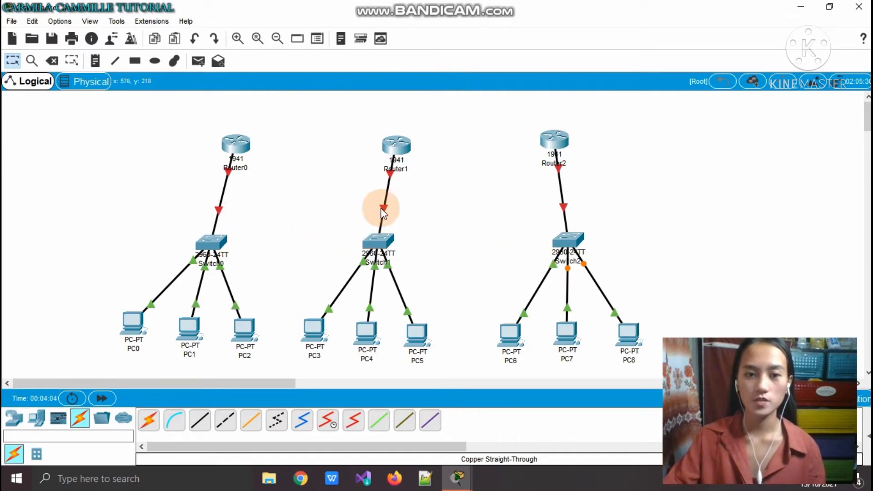
Reposition Router1 and Router2 so that they line up above their switches
{"action": "left_click_drag", "start_coordinate": [396, 147], "coordinate": [375, 146]}
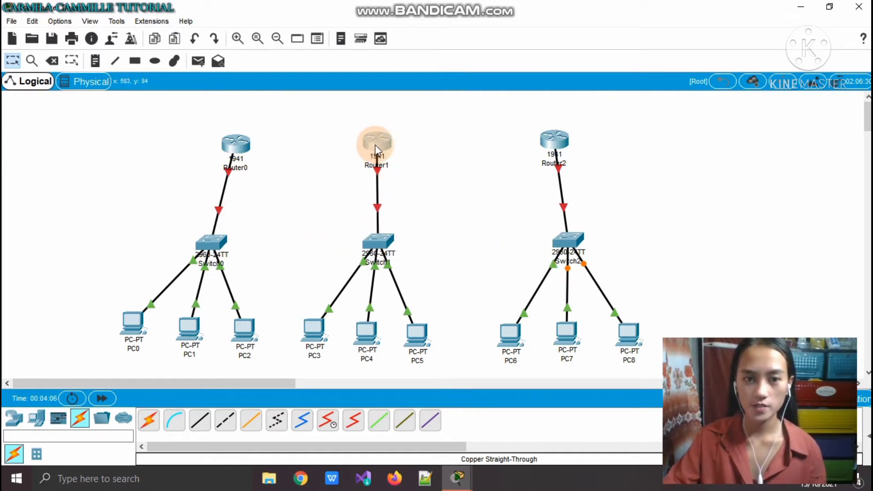
{"action": "mouse_move", "coordinate": [554, 140]}
{"action": "left_mouse_down"}
{"action": "mouse_move", "coordinate": [566, 140]}
{"action": "mouse_move", "coordinate": [556, 146]}
{"action": "left_mouse_up"}
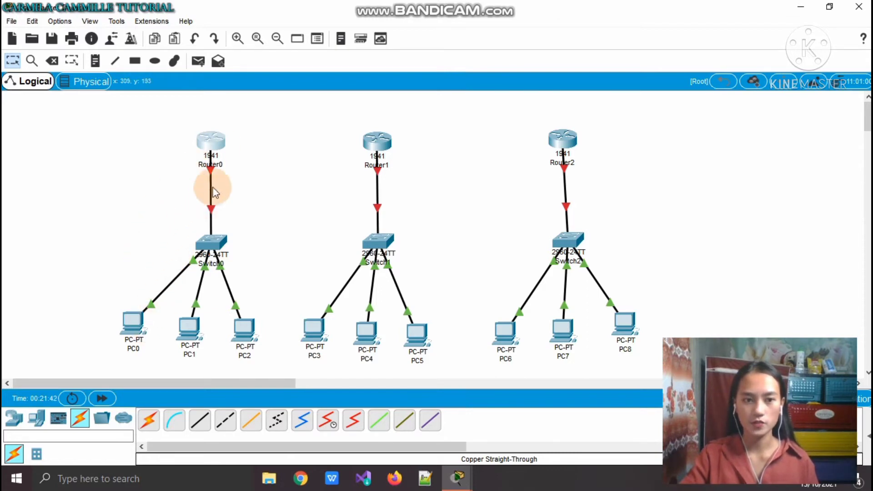
Power off Router0 to install an HWIC-2T module in its eHWIC 0 slot, and switch its power back on
{"action": "mouse_move", "coordinate": [213, 141]}
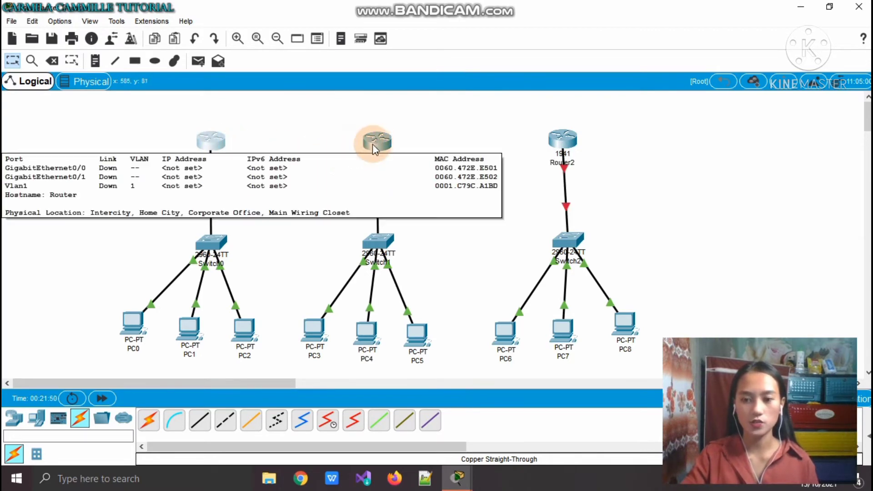
{"action": "left_click", "coordinate": [211, 141]}
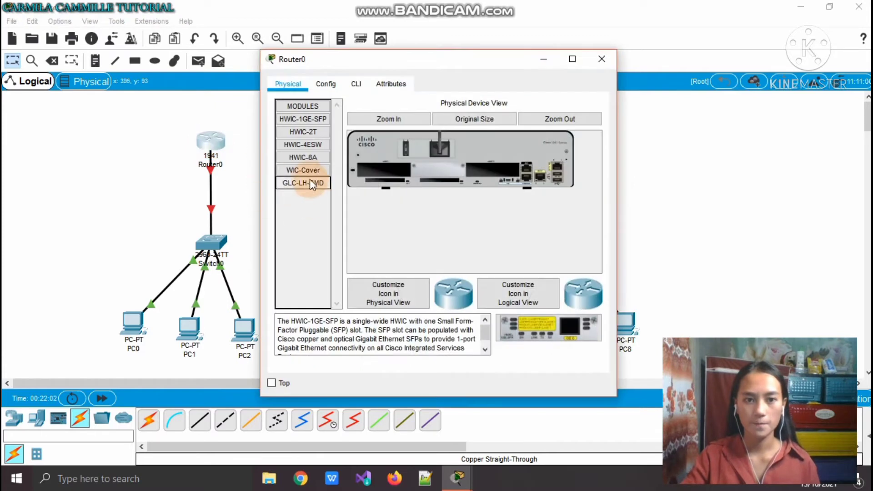
{"action": "left_click", "coordinate": [302, 132]}
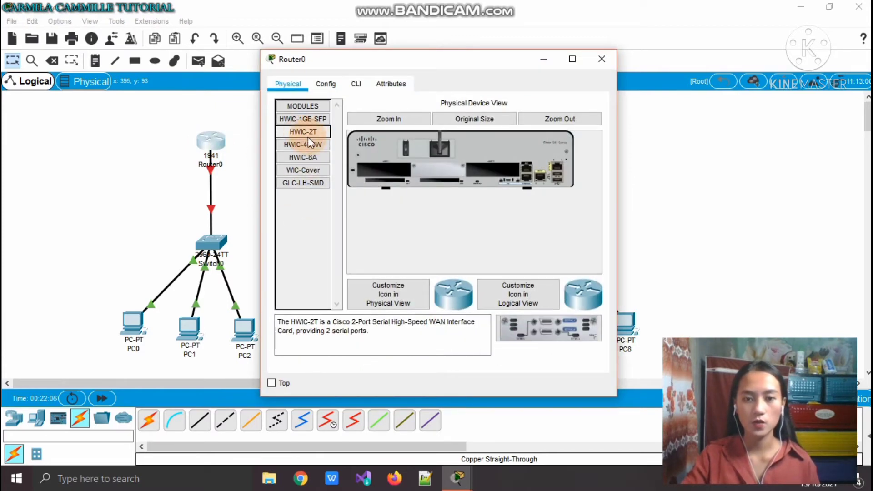
{"action": "left_click", "coordinate": [388, 120]}
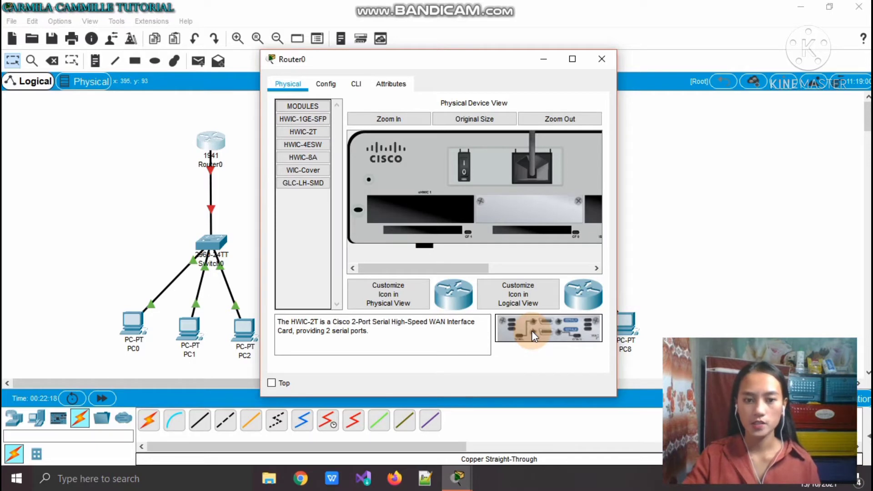
{"action": "left_click_drag", "start_coordinate": [531, 331], "coordinate": [463, 193]}
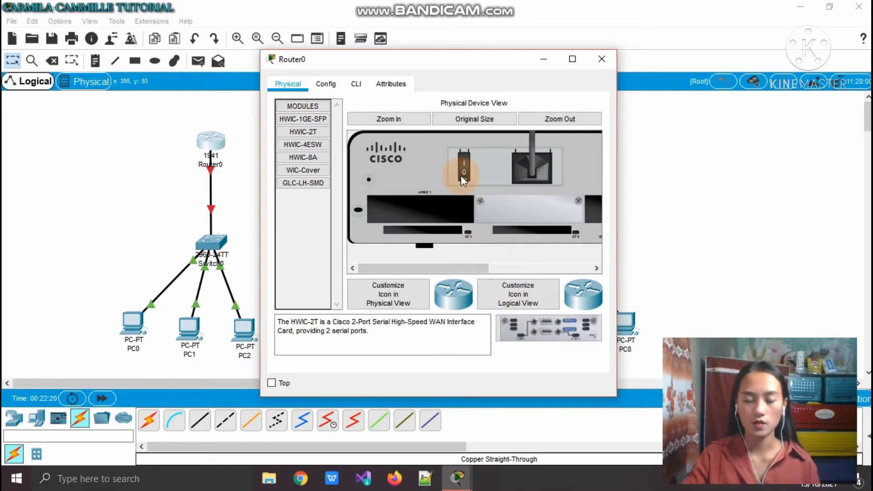
{"action": "left_click", "coordinate": [596, 268]}
{"action": "left_click_drag", "start_coordinate": [541, 329], "coordinate": [535, 207]}
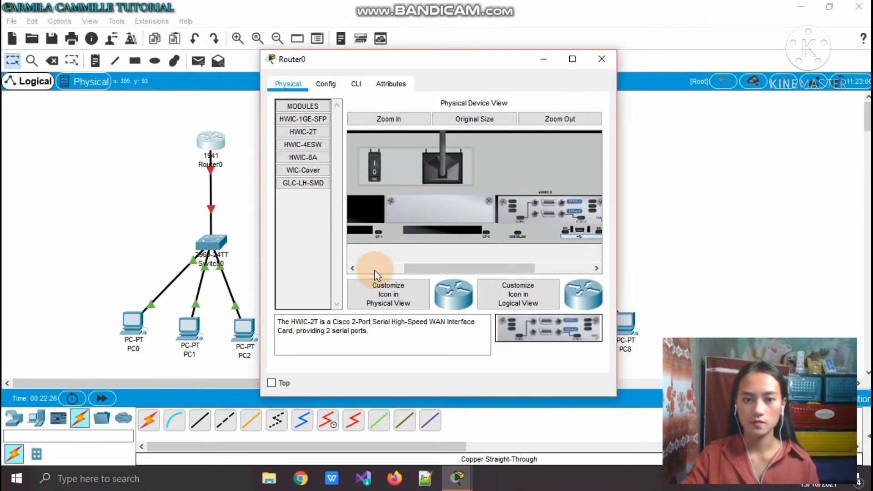
{"action": "left_click", "coordinate": [353, 268]}
{"action": "left_click", "coordinate": [353, 268]}
{"action": "left_click", "coordinate": [353, 268]}
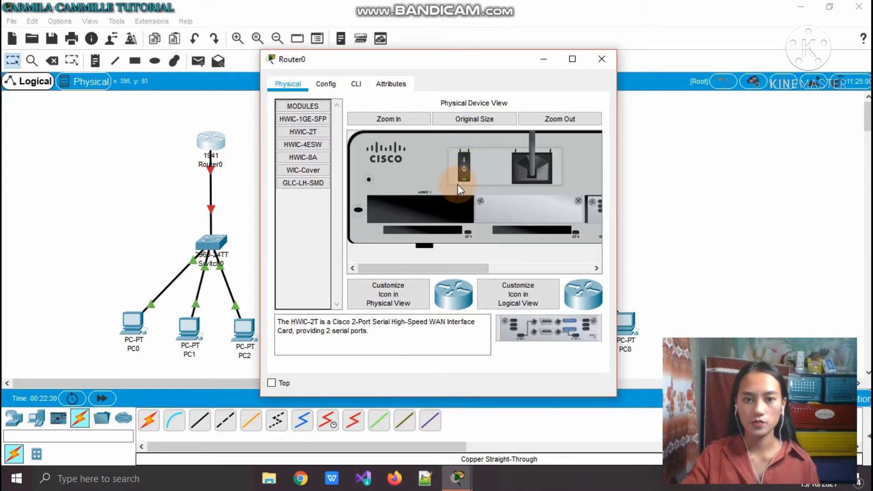
{"action": "left_click", "coordinate": [603, 58]}
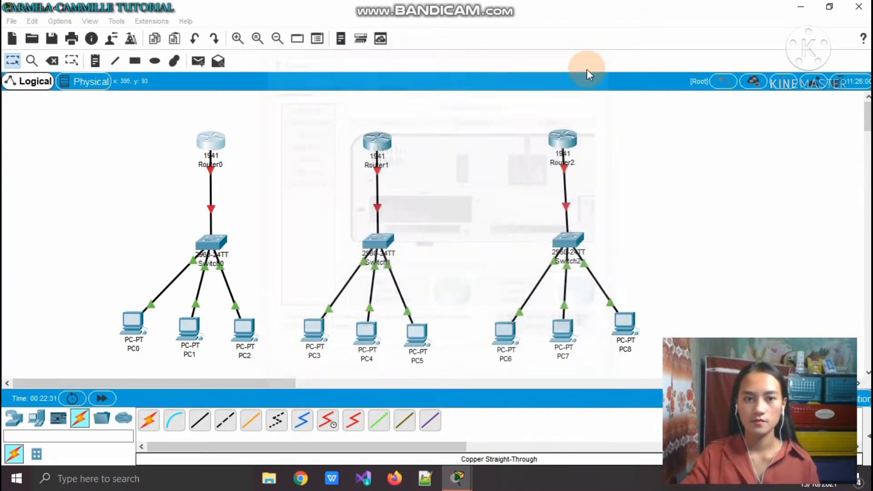
Power off Router1 to install an HWIC-2T module in its eHWIC 0 slot, and switch its power back on
{"action": "left_click", "coordinate": [377, 145]}
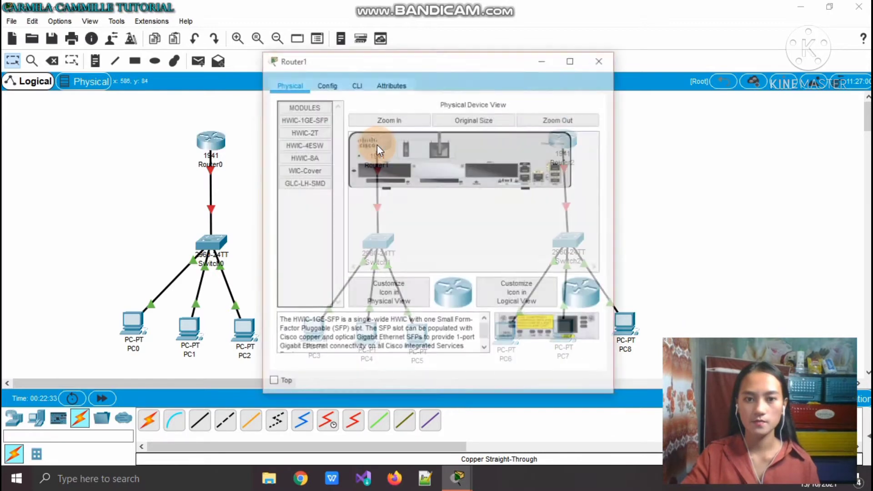
{"action": "left_click", "coordinate": [293, 130]}
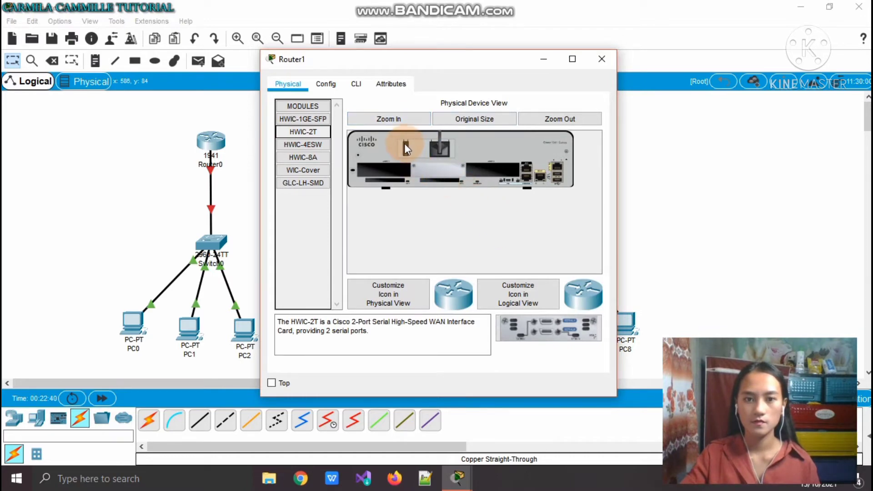
{"action": "left_click", "coordinate": [397, 119]}
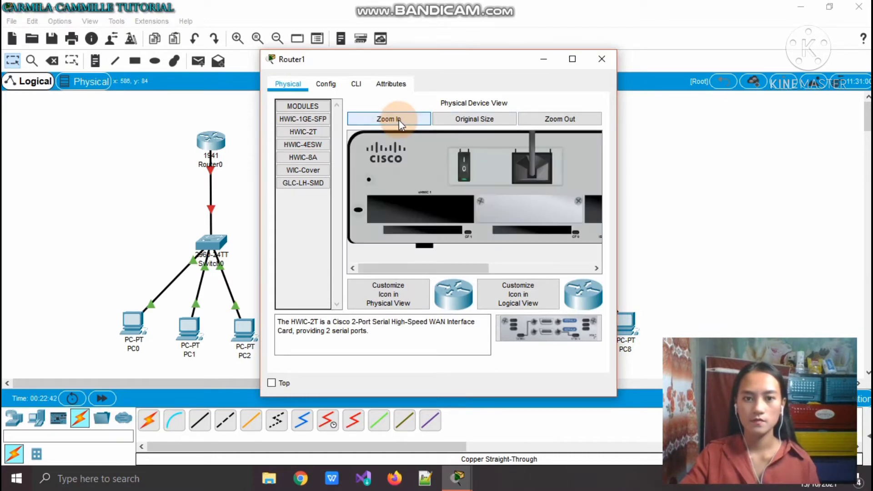
{"action": "left_click", "coordinate": [462, 161]}
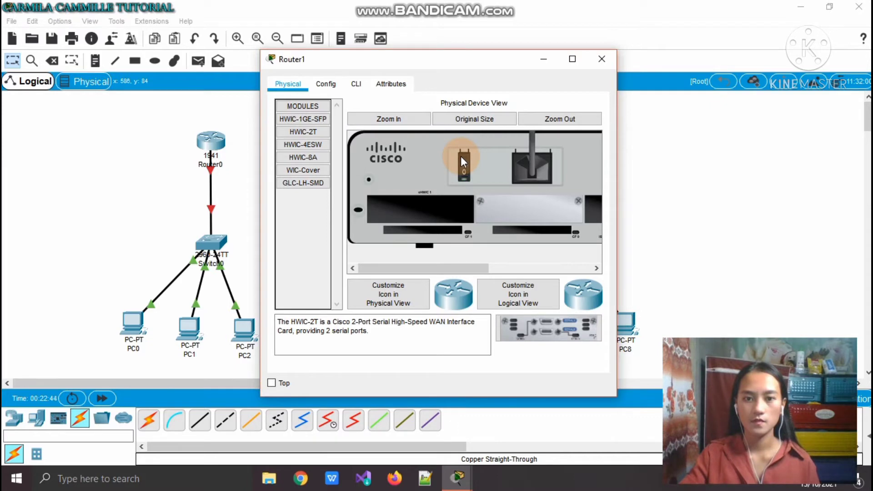
{"action": "left_click", "coordinate": [596, 268]}
{"action": "left_click", "coordinate": [596, 268]}
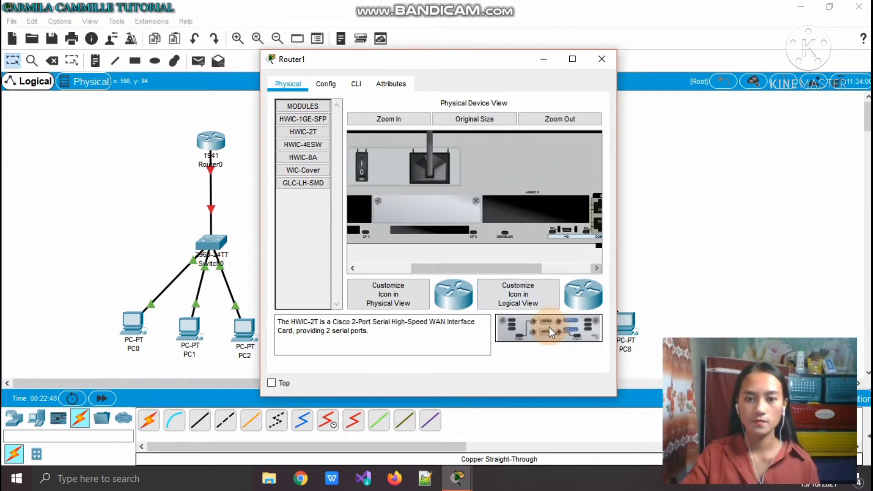
{"action": "left_click_drag", "start_coordinate": [549, 326], "coordinate": [522, 206]}
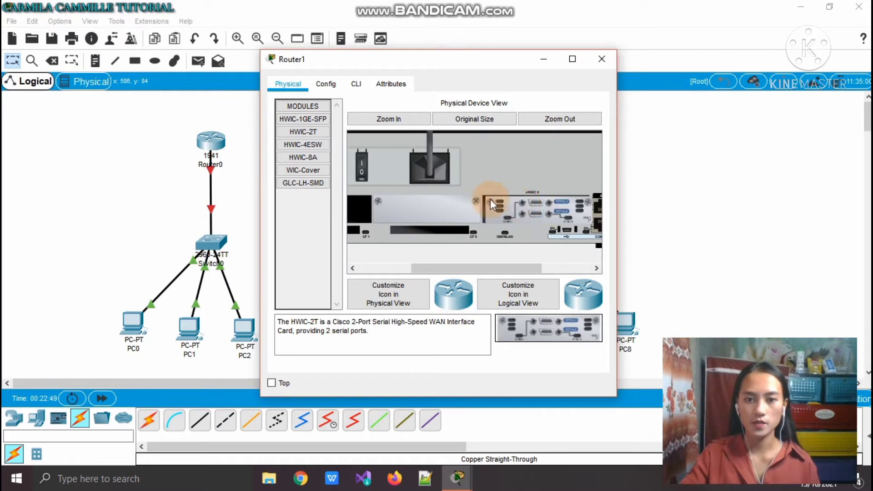
{"action": "left_click", "coordinate": [361, 160]}
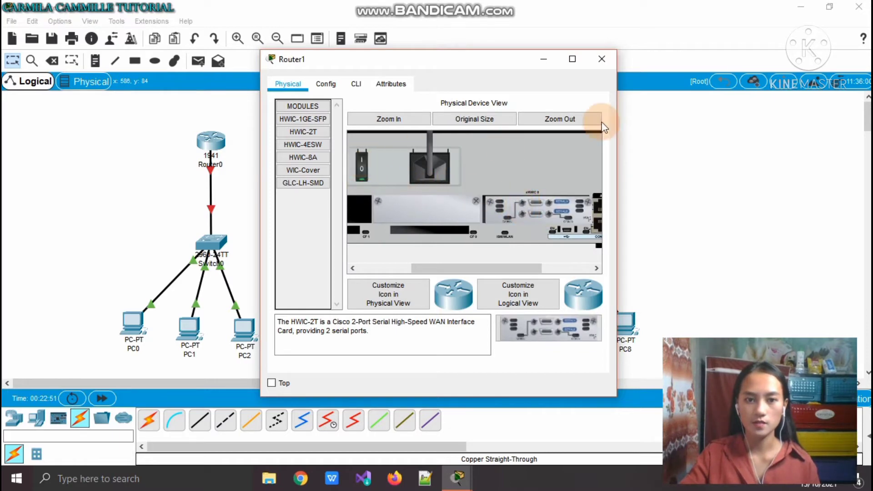
{"action": "left_click", "coordinate": [601, 56]}
Power off Router2 to install an HWIC-2T module in its eHWIC 0 slot, and switch its power back on
{"action": "left_click", "coordinate": [566, 143]}
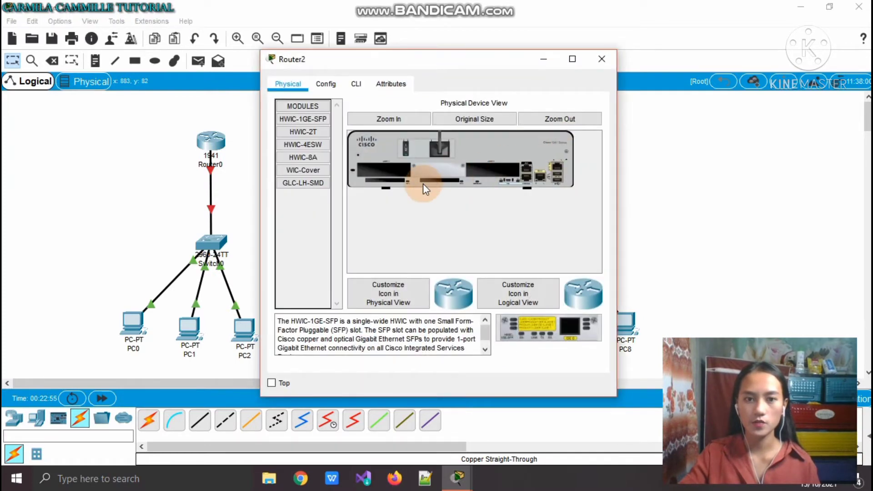
{"action": "left_click", "coordinate": [311, 130]}
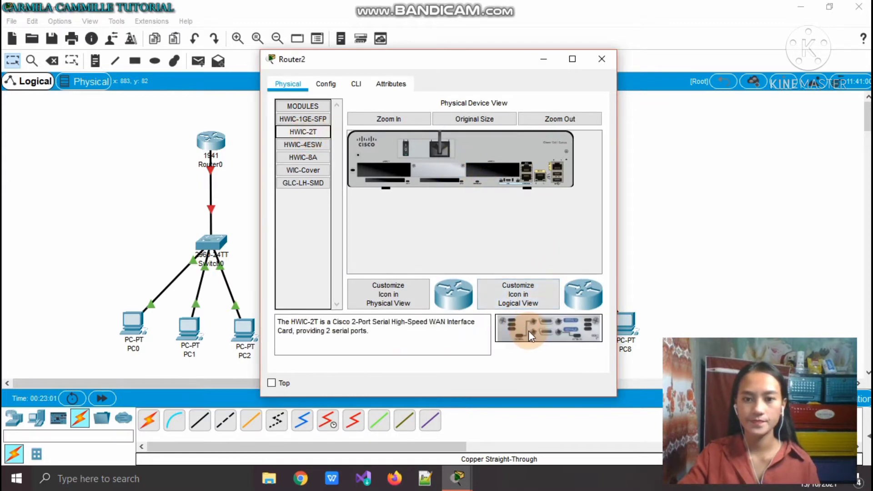
{"action": "left_click", "coordinate": [392, 118]}
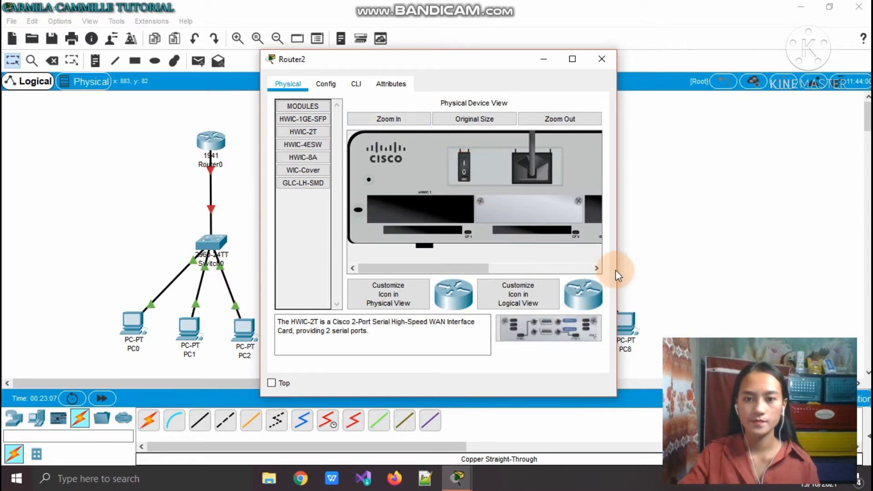
{"action": "left_click", "coordinate": [595, 268]}
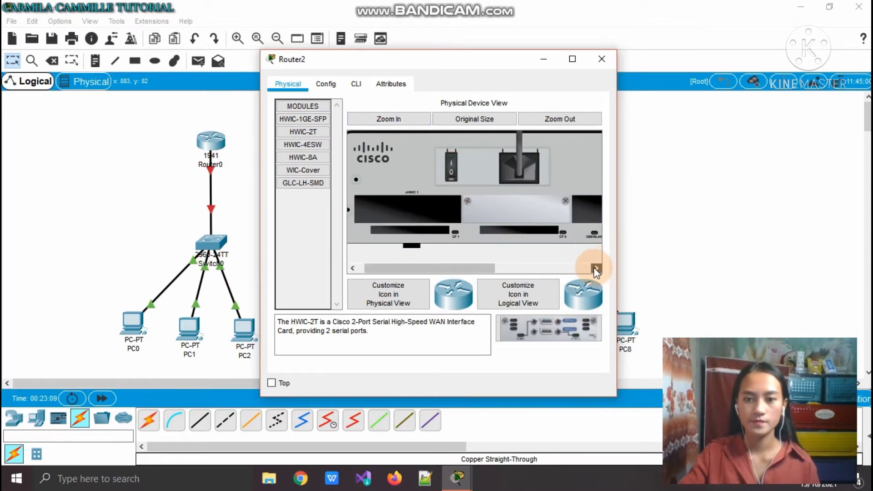
{"action": "left_click", "coordinate": [596, 268]}
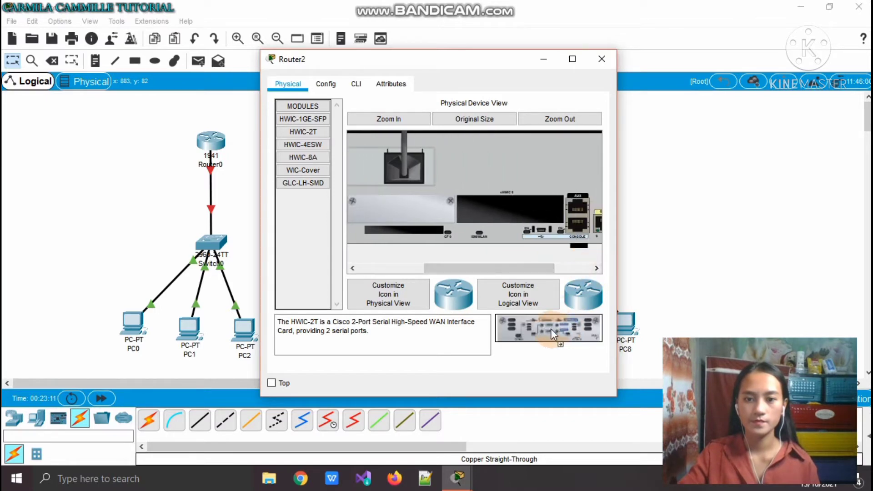
{"action": "left_click_drag", "start_coordinate": [550, 328], "coordinate": [510, 205]}
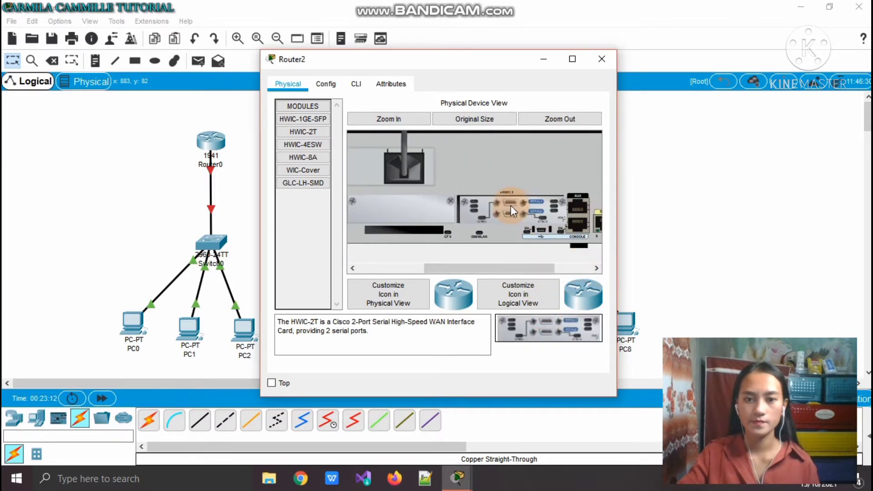
{"action": "left_click", "coordinate": [353, 268]}
{"action": "left_click", "coordinate": [353, 267]}
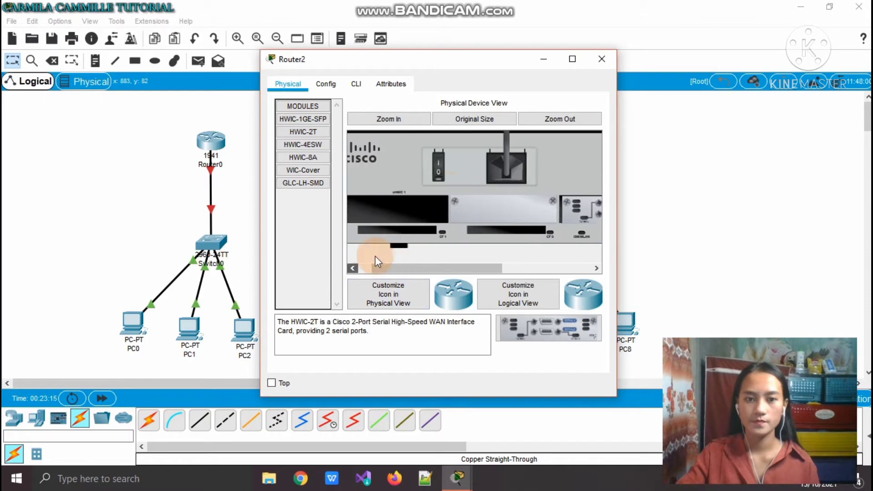
{"action": "left_click", "coordinate": [450, 175]}
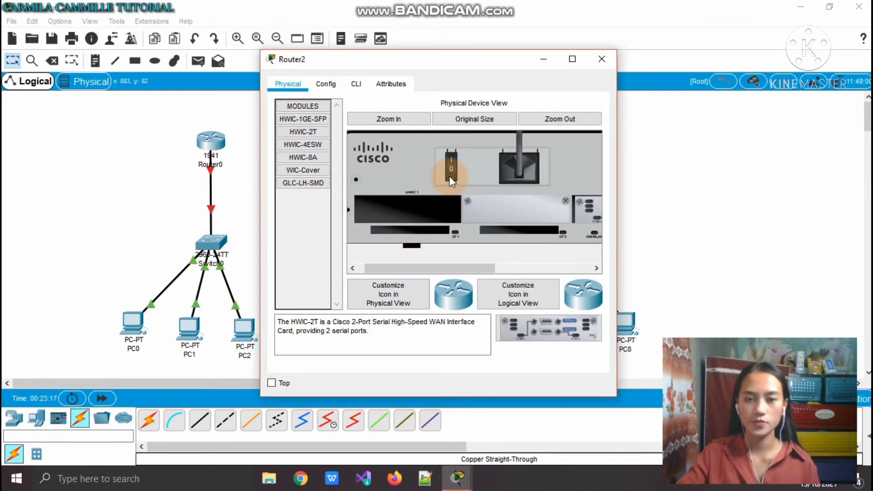
{"action": "left_click", "coordinate": [606, 59]}
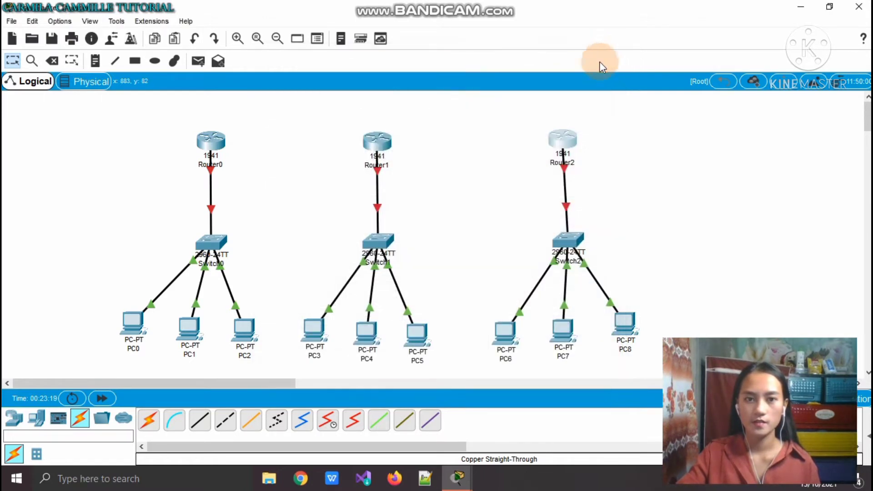
Connect Serial0/0/0 on Router0 to Serial0/0/0 on Router1 with a Serial DTE cable
{"action": "mouse_move", "coordinate": [569, 150]}
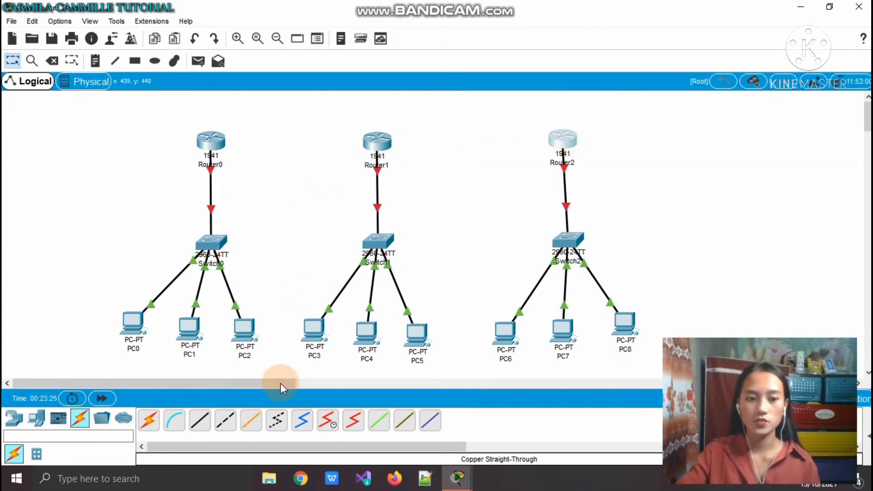
{"action": "left_click", "coordinate": [353, 421]}
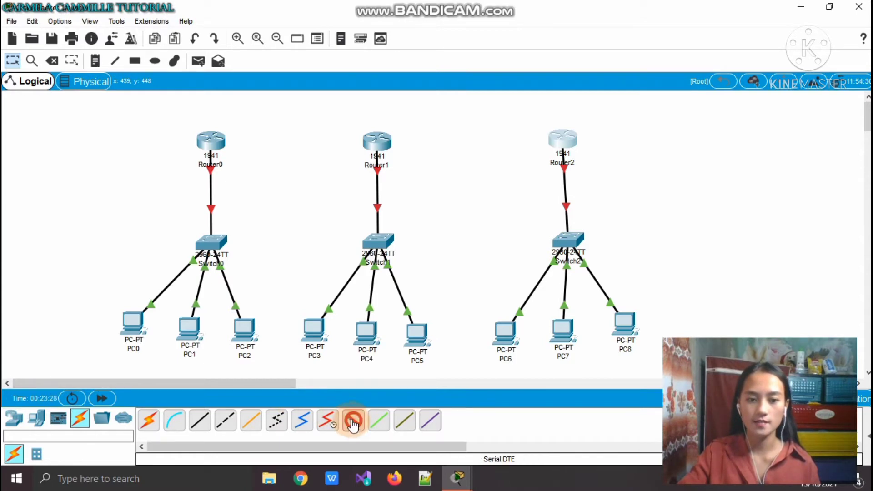
{"action": "left_click", "coordinate": [207, 142]}
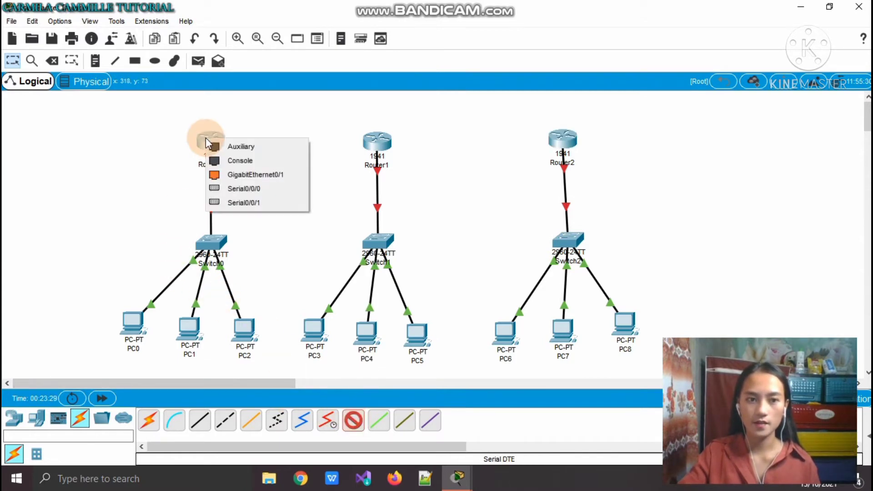
{"action": "left_click", "coordinate": [236, 188]}
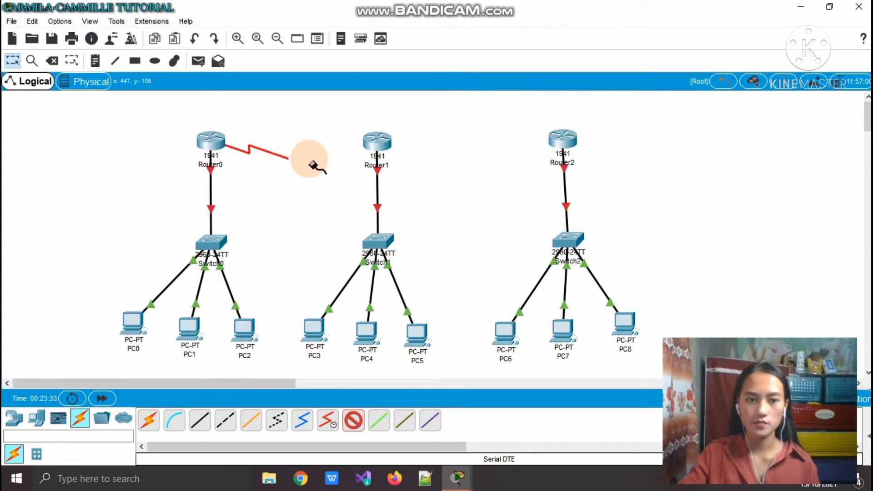
{"action": "left_click", "coordinate": [373, 144]}
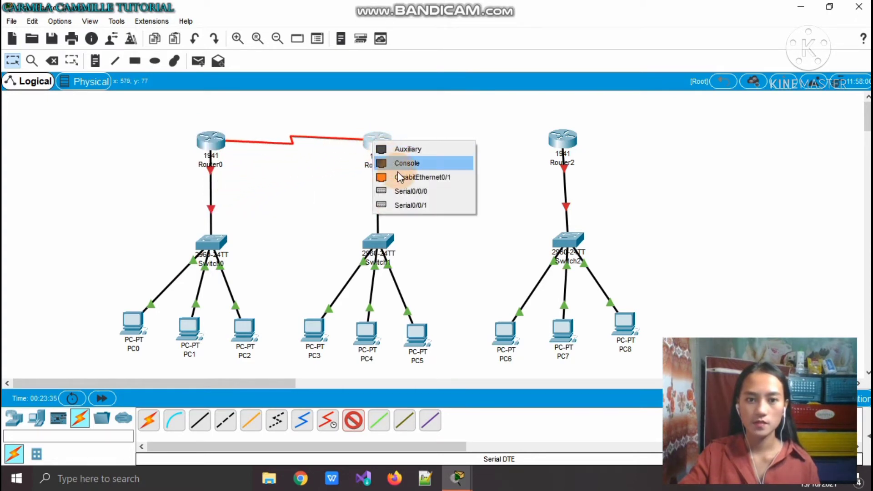
{"action": "left_click", "coordinate": [400, 192]}
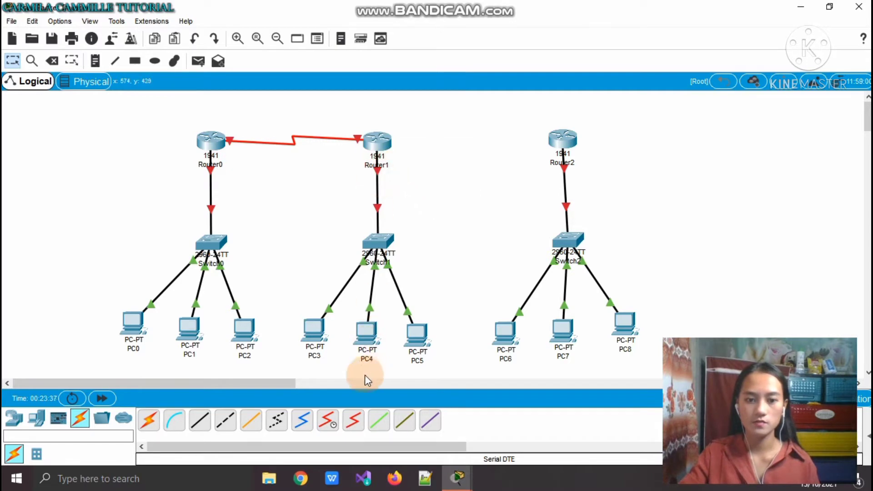
Connect Serial0/0/1 on Router1 to Serial0/0/0 on Router2 with a Serial DTE cable, and realign Router1 with the other routers
{"action": "left_click", "coordinate": [350, 425]}
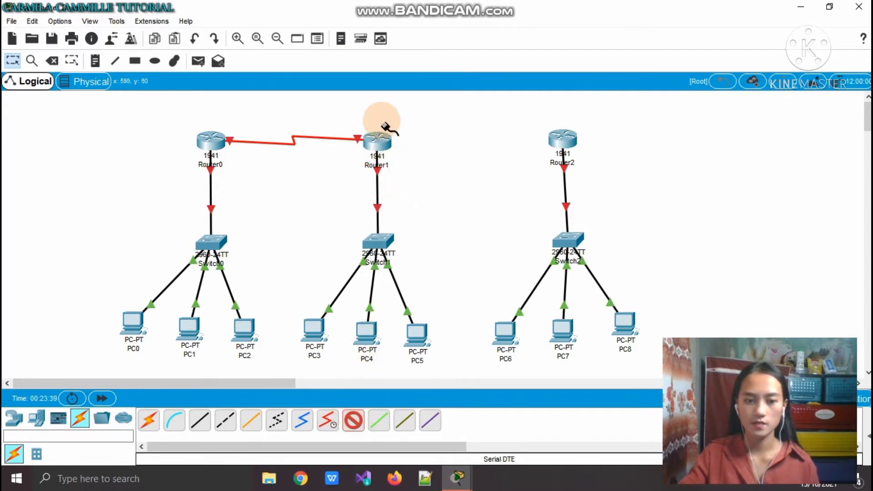
{"action": "left_click", "coordinate": [374, 142]}
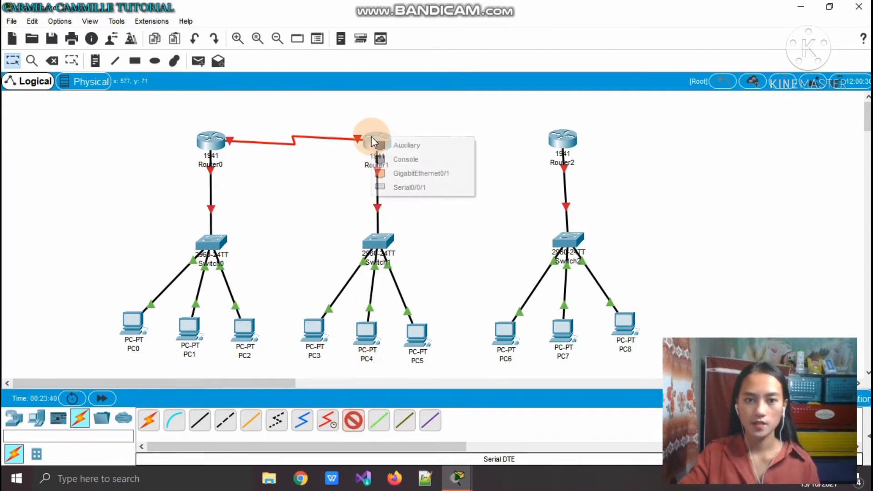
{"action": "left_click", "coordinate": [409, 188]}
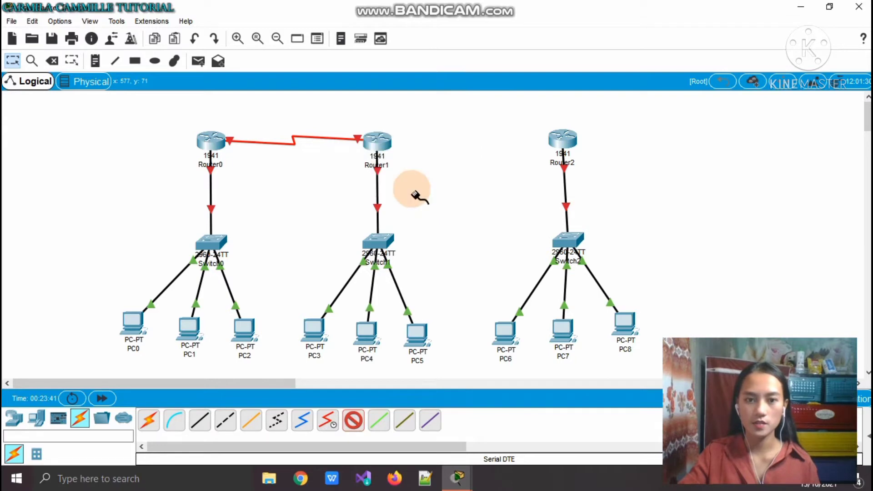
{"action": "left_click", "coordinate": [561, 140]}
{"action": "left_click", "coordinate": [581, 188]}
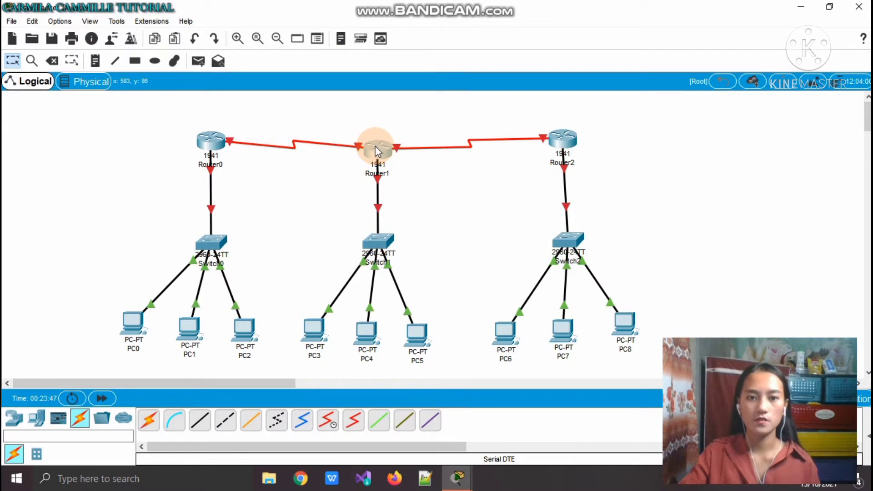
{"action": "left_click_drag", "start_coordinate": [374, 146], "coordinate": [375, 141]}
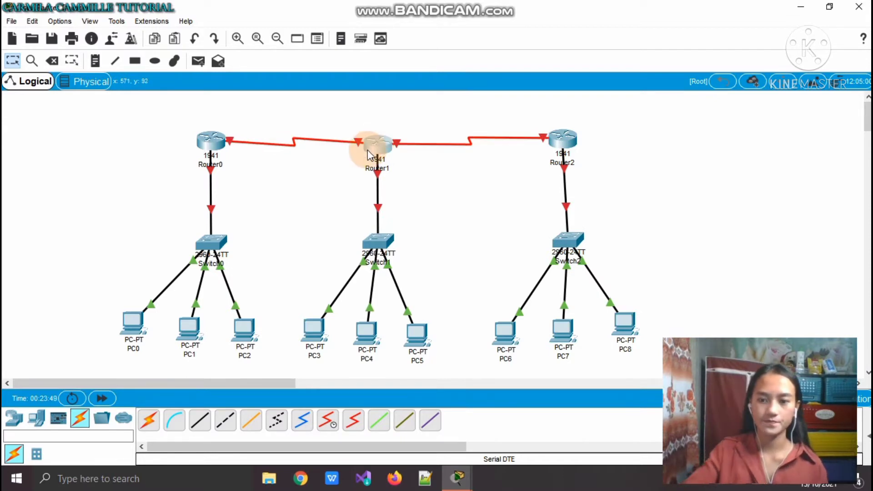
Shift Switch0 and Switch1 slightly so that each sits centred above its own group of PCs
{"action": "mouse_move", "coordinate": [367, 140]}
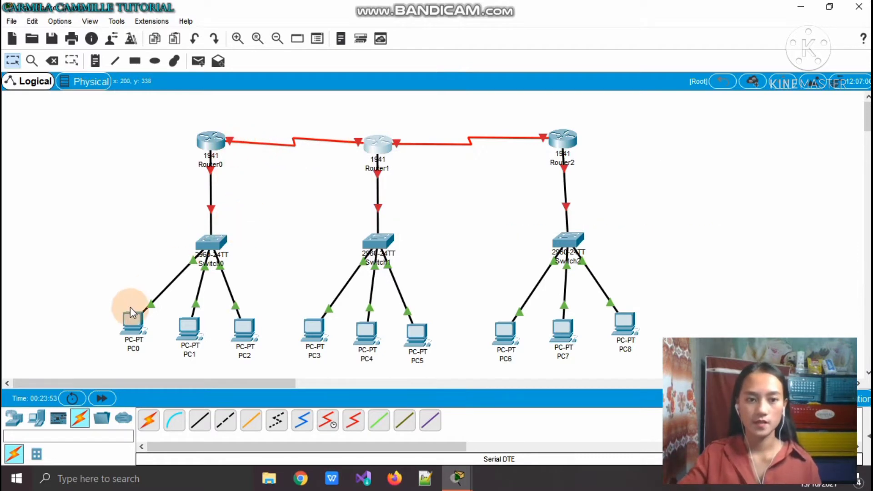
{"action": "left_click_drag", "start_coordinate": [212, 244], "coordinate": [197, 241]}
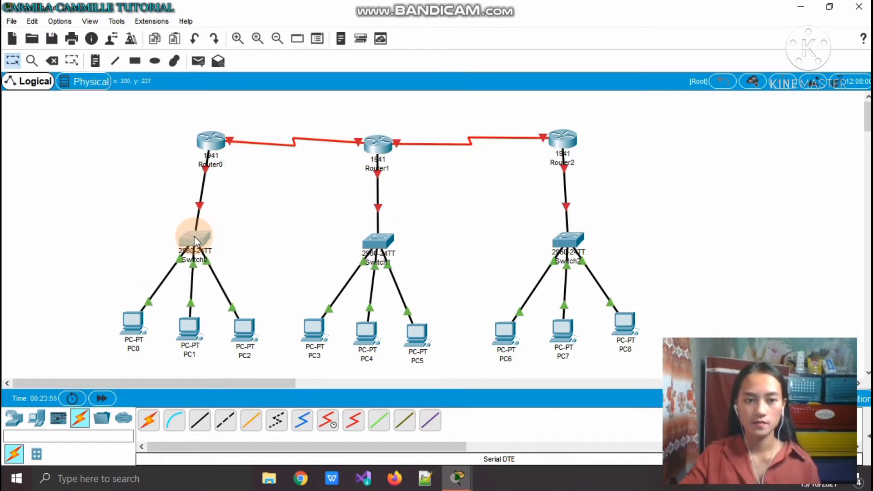
{"action": "left_click", "coordinate": [371, 236]}
{"action": "left_click_drag", "start_coordinate": [380, 246], "coordinate": [372, 245]}
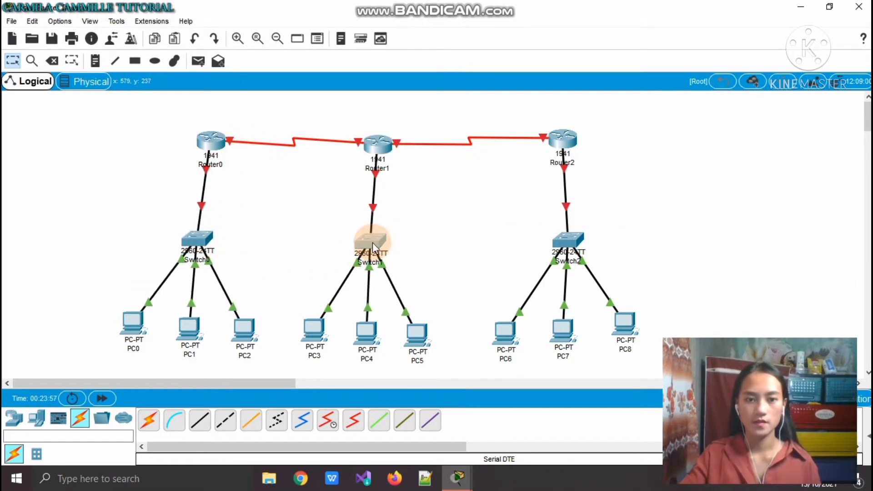
{"action": "left_click", "coordinate": [556, 241]}
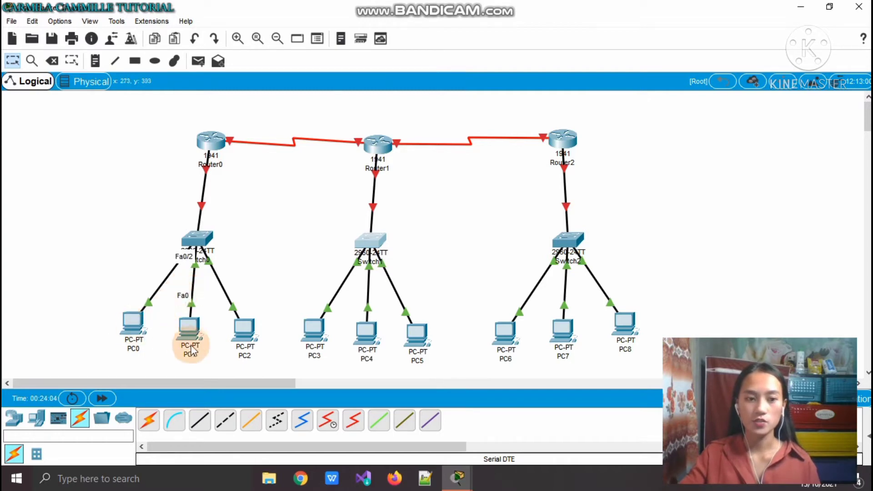
{"action": "mouse_move", "coordinate": [232, 329]}
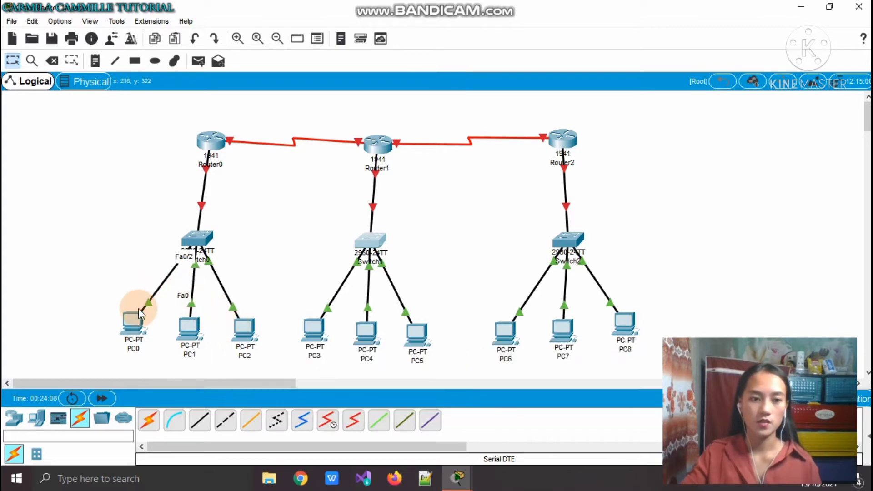
Configure GigabitEthernet0/0 on Router0 with IP address 192.168.1.1 and subnet mask 255.255.255.0, and turn the port on
{"action": "left_click", "coordinate": [209, 146]}
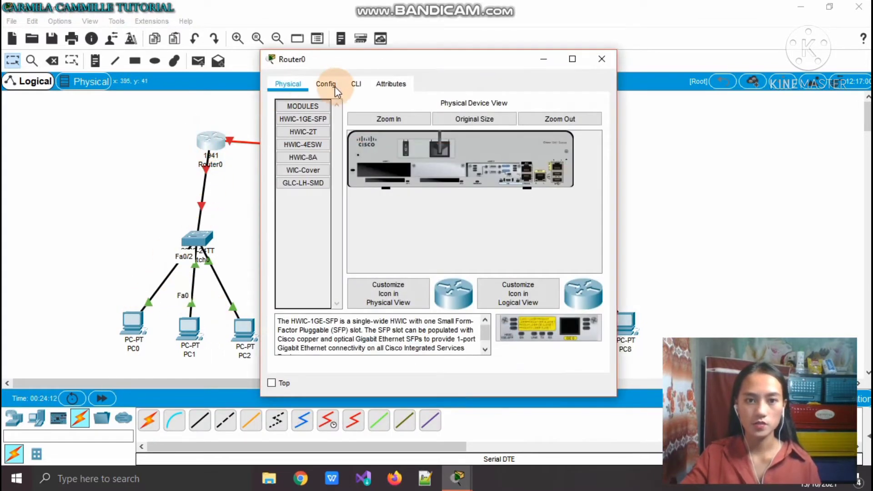
{"action": "left_click", "coordinate": [331, 85]}
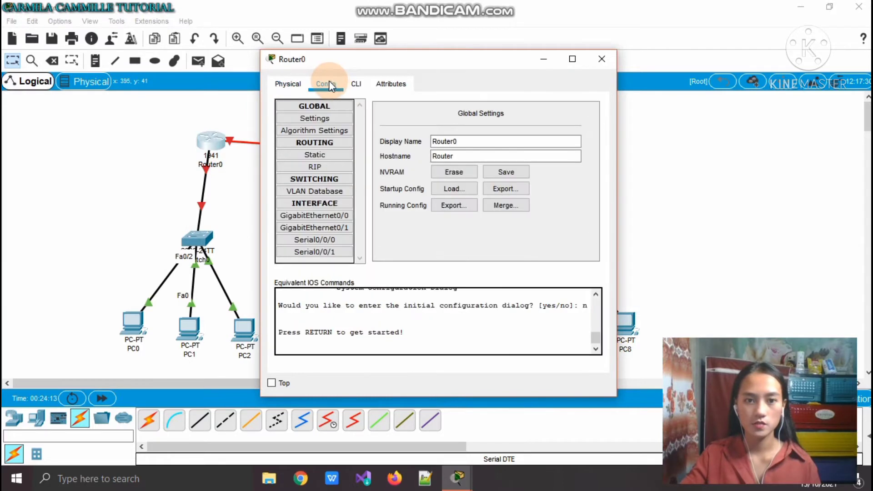
{"action": "left_click", "coordinate": [306, 214]}
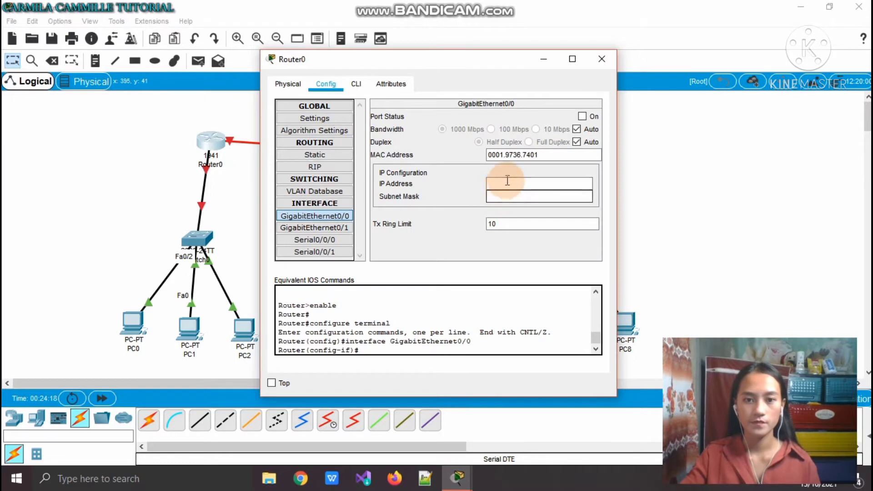
{"action": "left_click", "coordinate": [507, 183]}
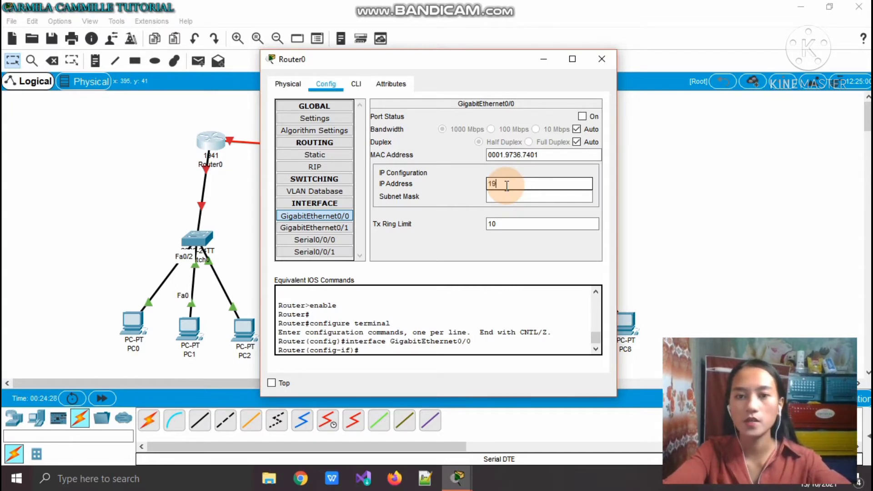
{"action": "type", "text": "2."}
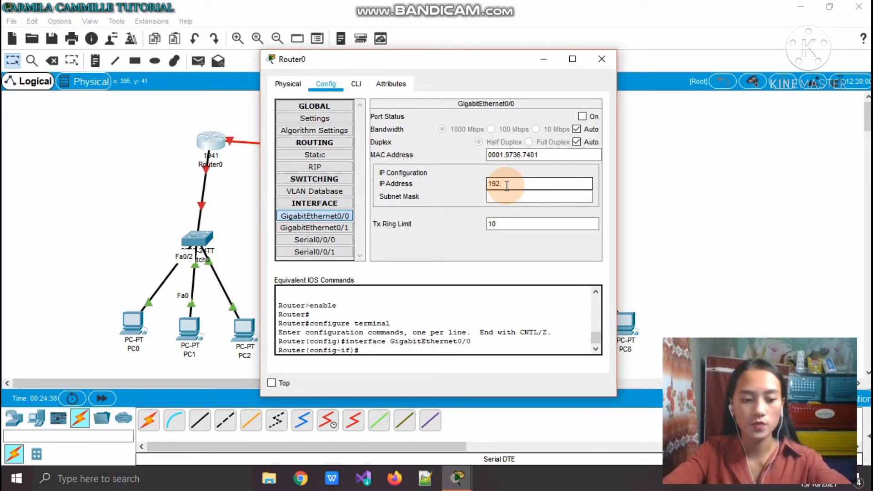
{"action": "type", "text": "168."}
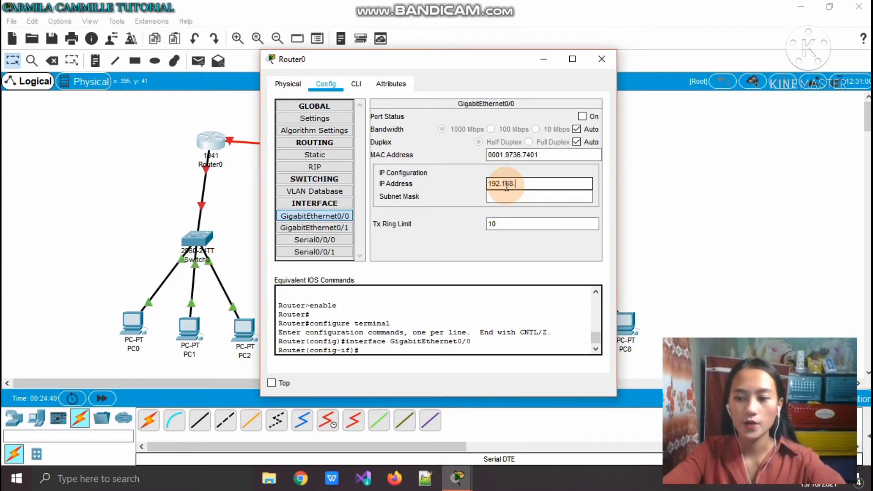
{"action": "type", "text": "1.1"}
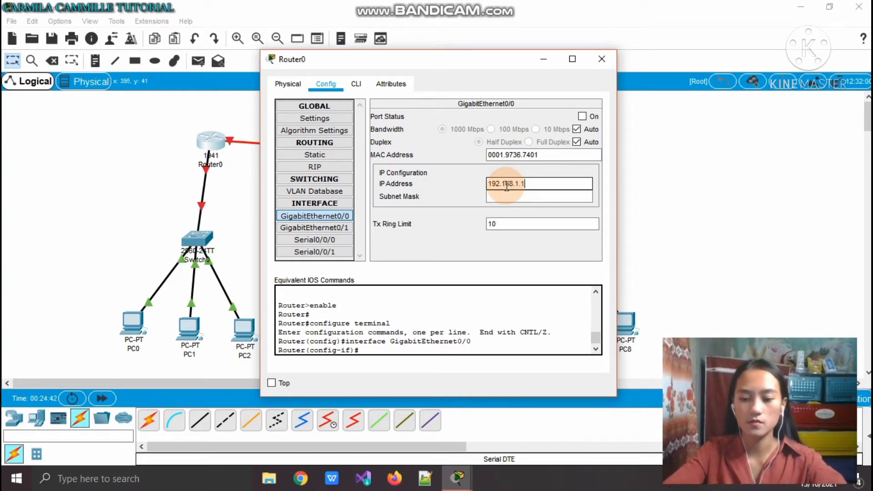
{"action": "key", "text": "Tab"}
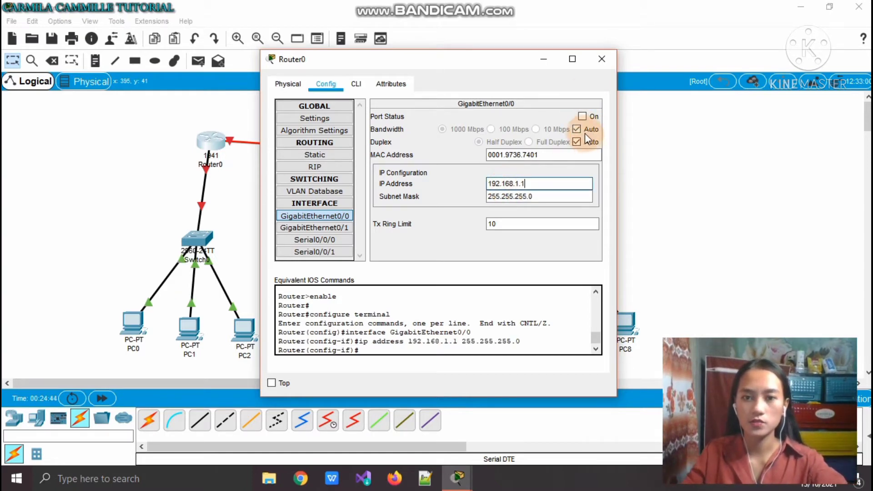
{"action": "left_click", "coordinate": [582, 116]}
{"action": "left_click", "coordinate": [603, 59]}
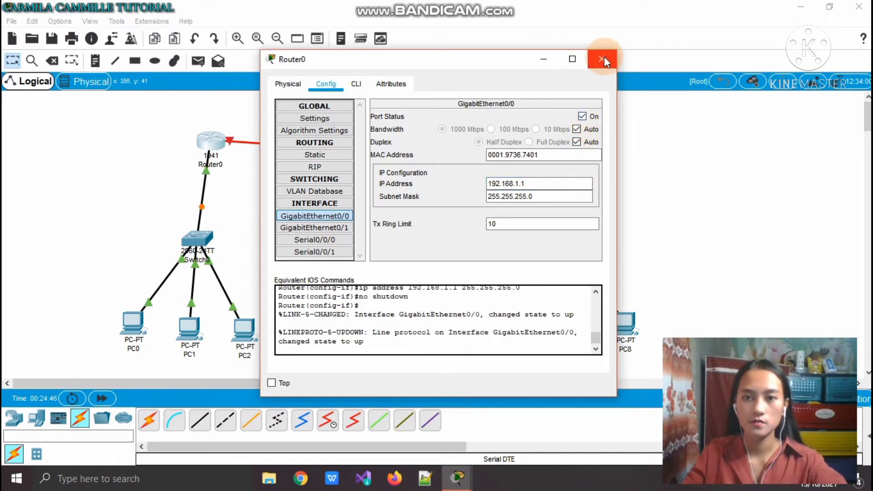
{"action": "left_click", "coordinate": [603, 59]}
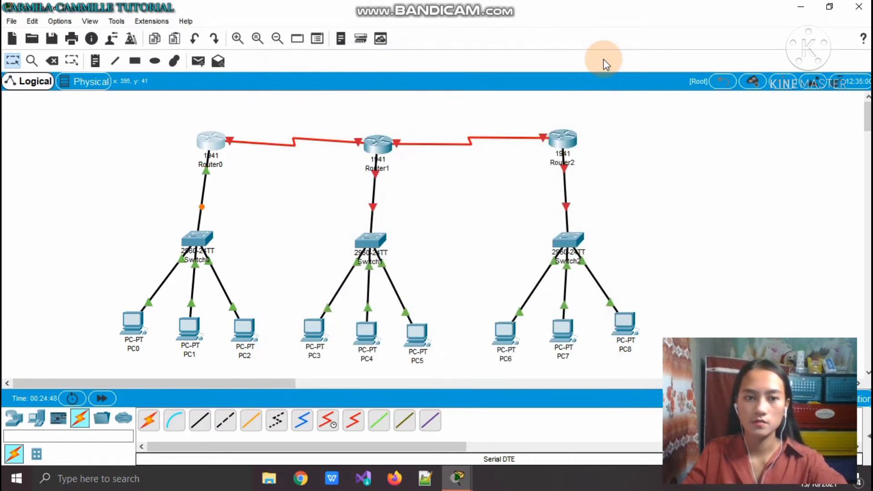
Place a note reading 192.168.1.1 just below Router0 on the link to Switch0
{"action": "left_click", "coordinate": [94, 61]}
{"action": "left_click", "coordinate": [174, 172]}
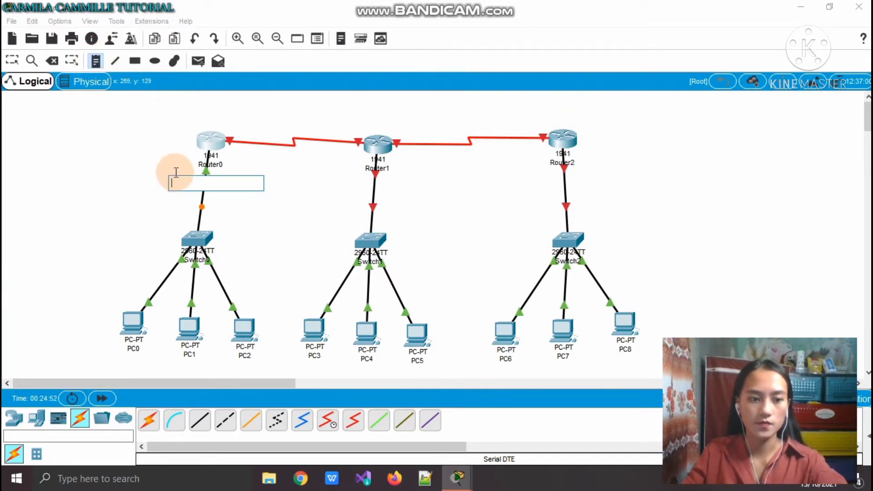
{"action": "type", "text": "192."}
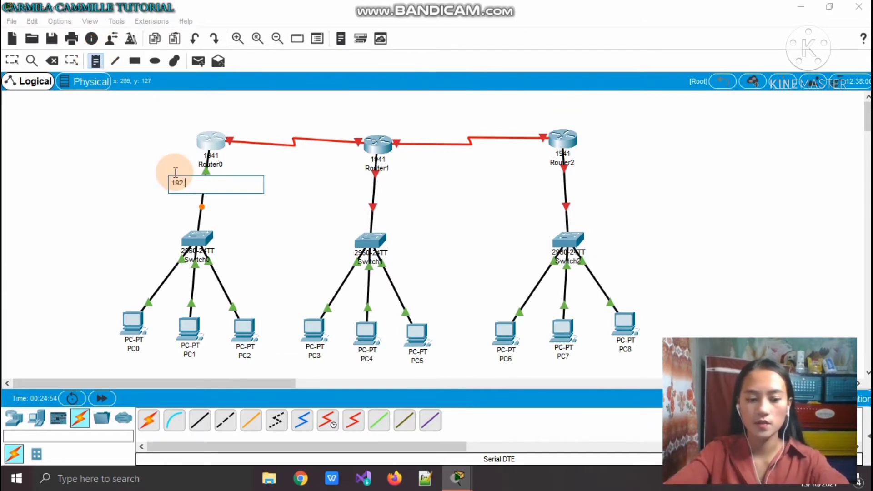
{"action": "type", "text": "168."}
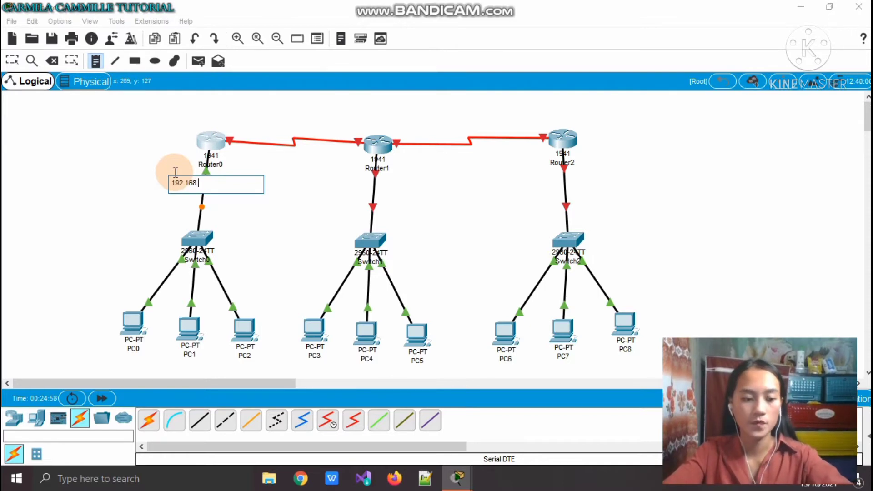
{"action": "type", "text": "1.1"}
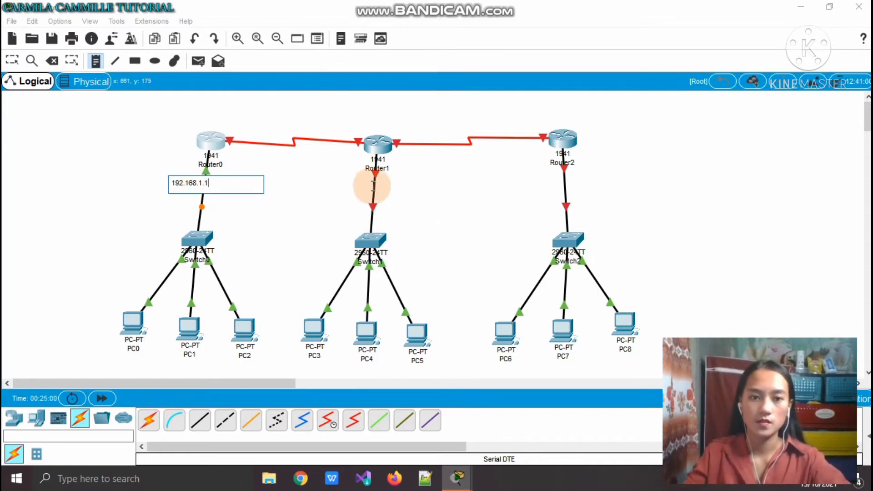
{"action": "left_click", "coordinate": [12, 61]}
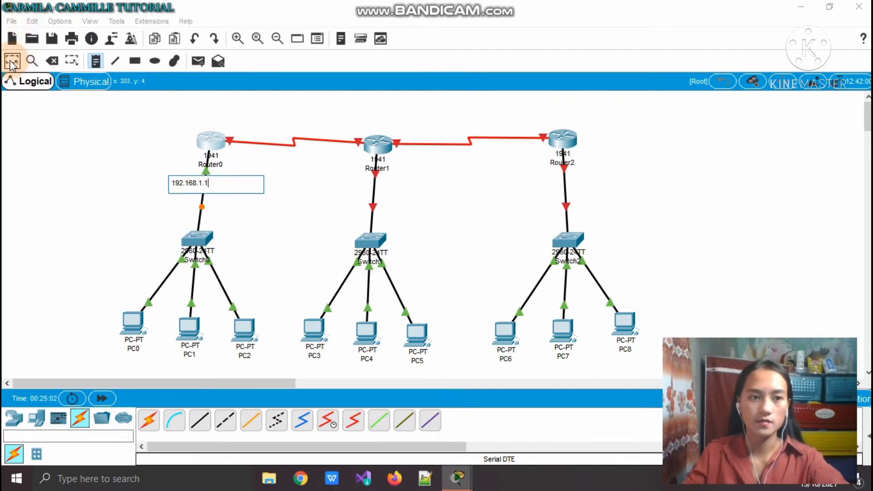
Configure GigabitEthernet0/0 on Router1 with IP address 192.168.2.1 and subnet mask 255.255.255.0, and turn the port on
{"action": "left_click", "coordinate": [373, 151]}
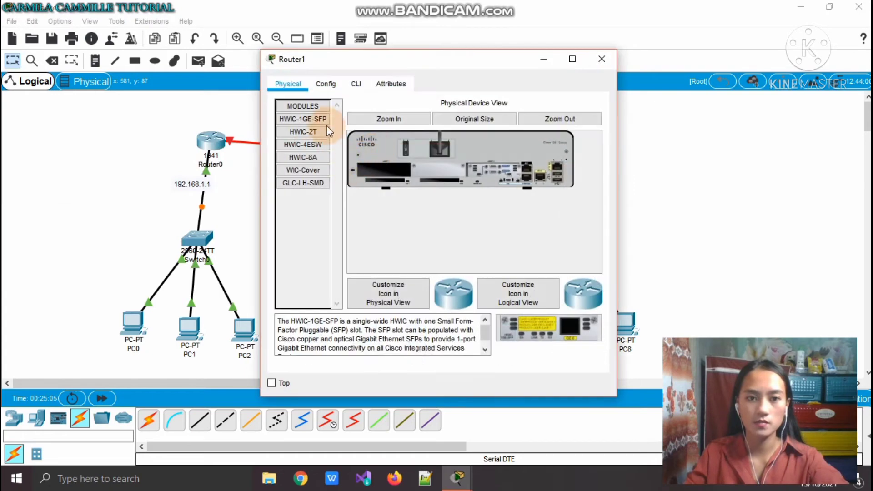
{"action": "left_click", "coordinate": [329, 84]}
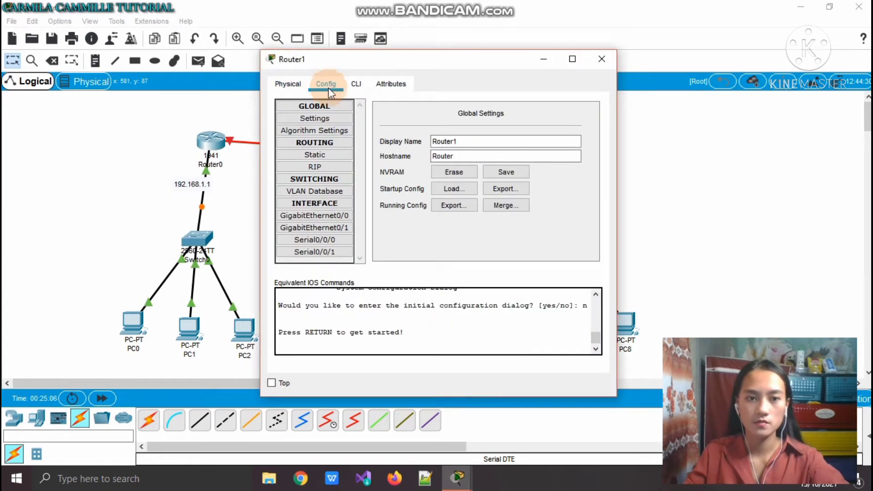
{"action": "left_click", "coordinate": [305, 215]}
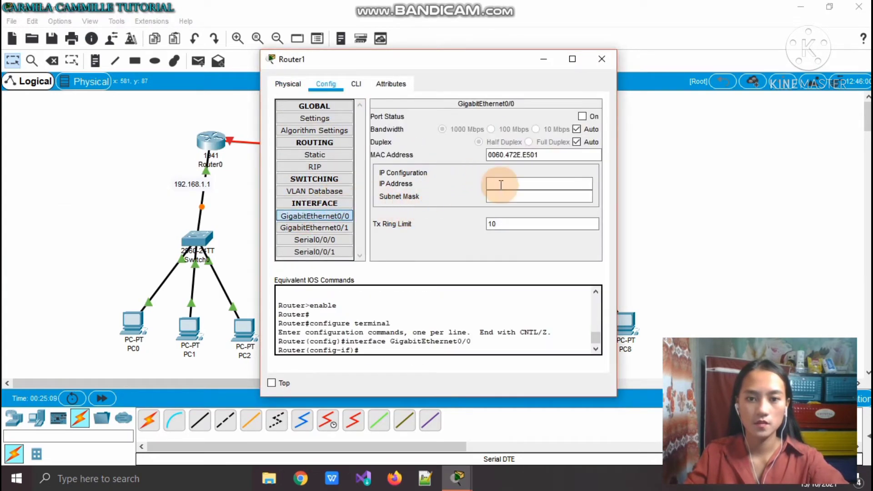
{"action": "left_click", "coordinate": [501, 183]}
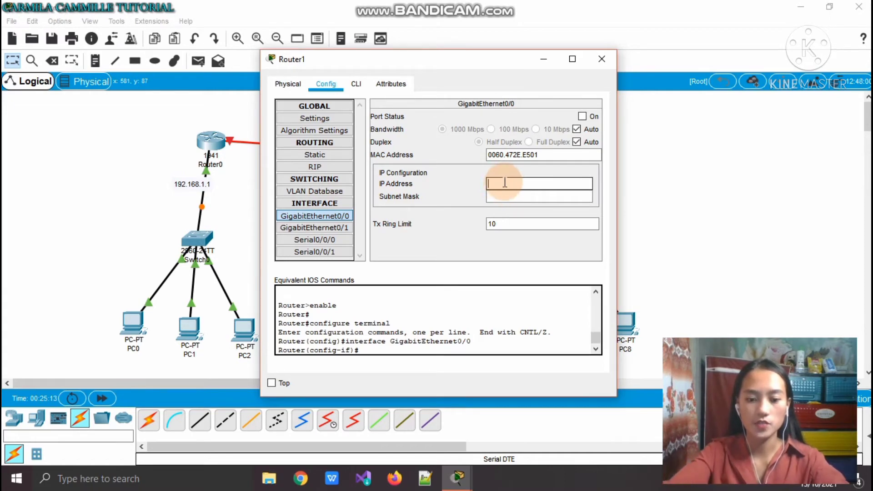
{"action": "type", "text": "192."}
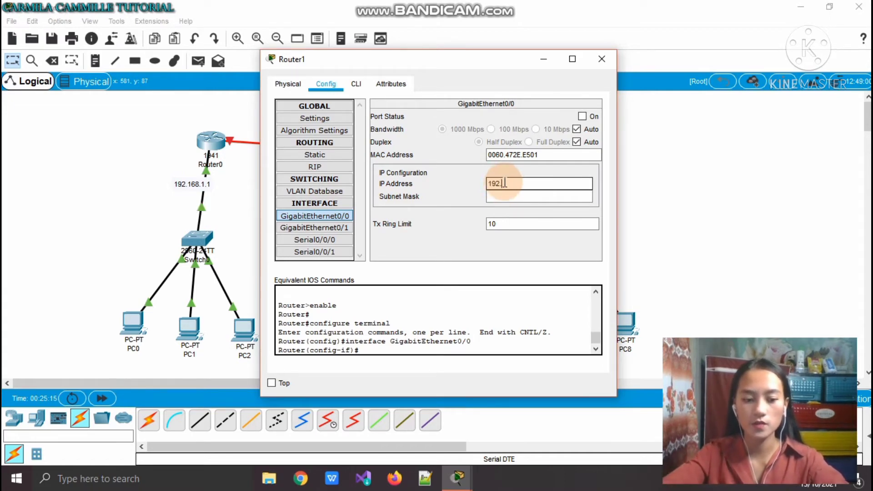
{"action": "type", "text": "168."}
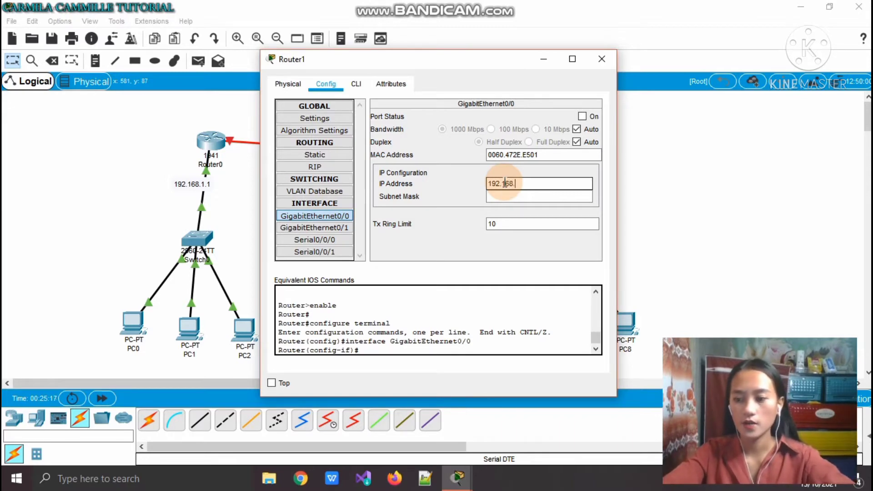
{"action": "type", "text": "2."}
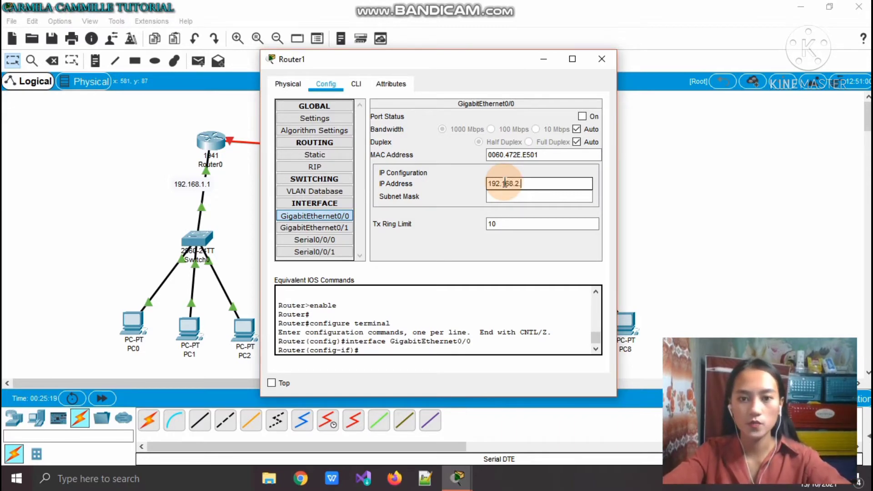
{"action": "type", "text": "1"}
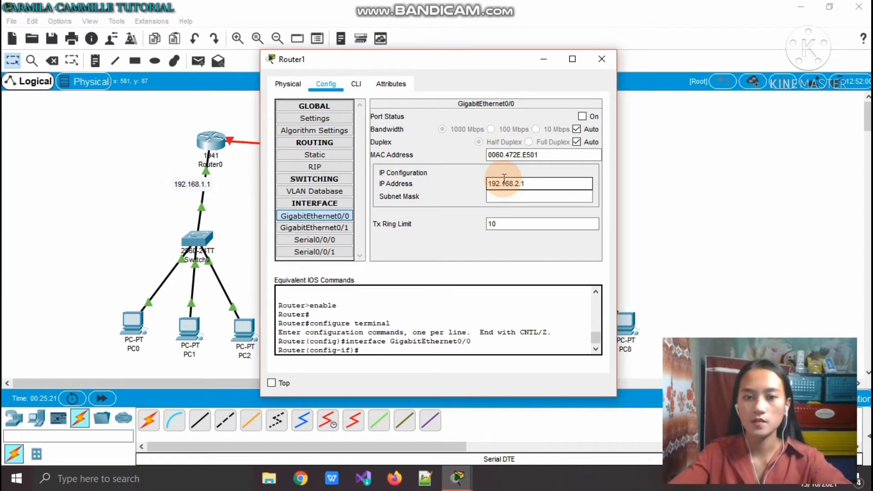
{"action": "key", "text": "Tab"}
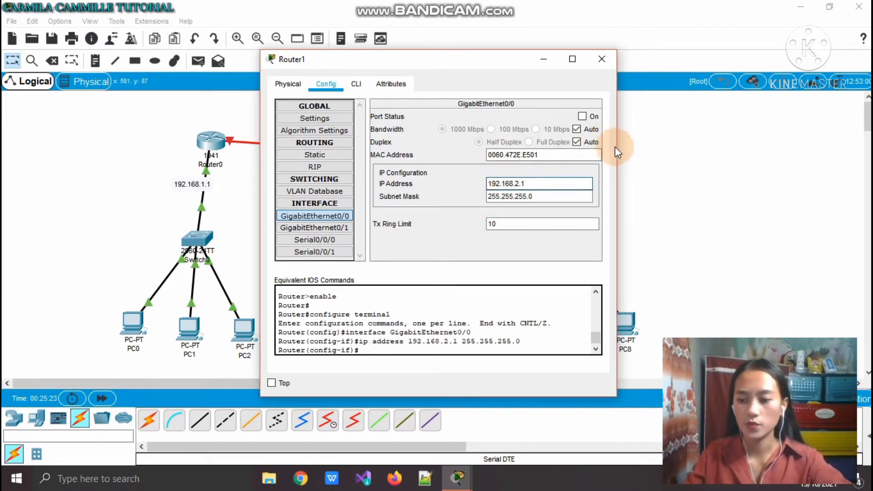
{"action": "left_click", "coordinate": [582, 116]}
{"action": "left_click", "coordinate": [600, 59]}
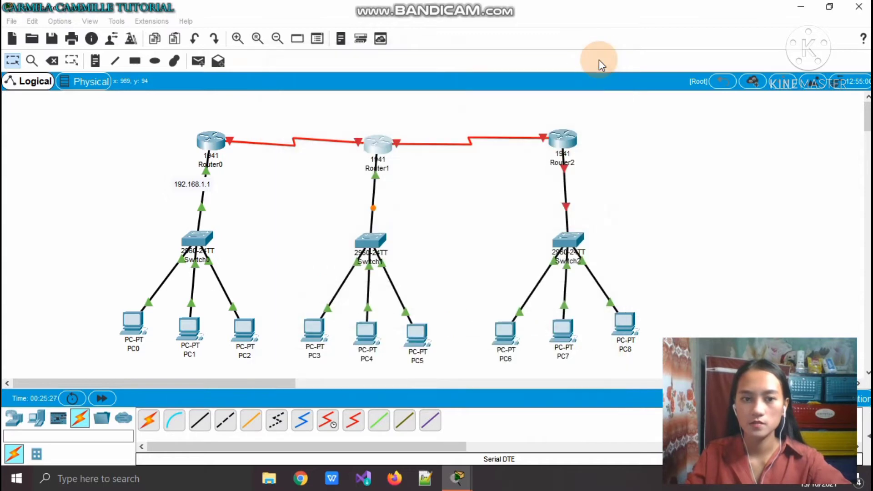
Configure GigabitEthernet0/0 on Router2 with IP address 192.168.3.1 and subnet mask 255.255.255.0, and turn the port on
{"action": "left_click", "coordinate": [564, 144]}
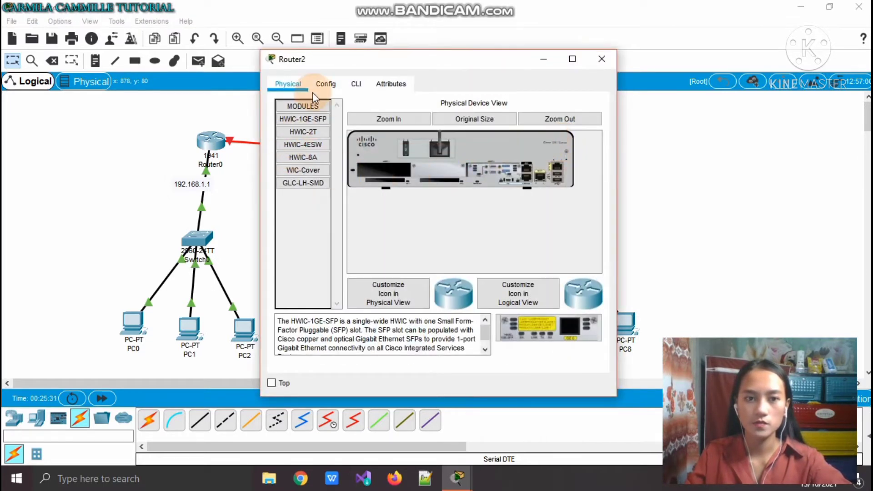
{"action": "left_click", "coordinate": [327, 81]}
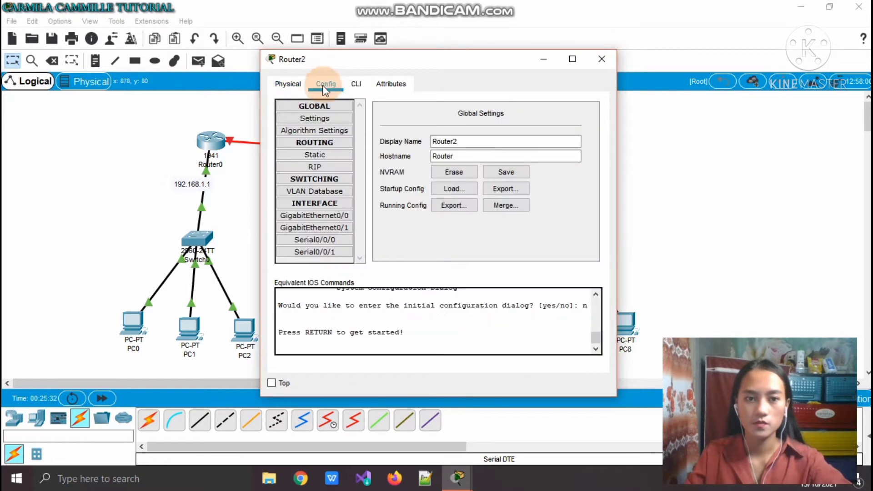
{"action": "left_click", "coordinate": [327, 215]}
{"action": "left_click", "coordinate": [509, 185]}
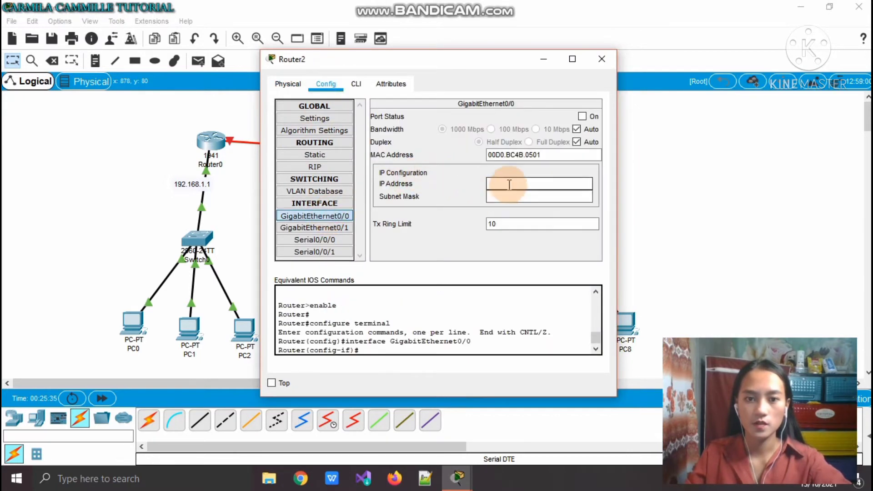
{"action": "type", "text": "19"}
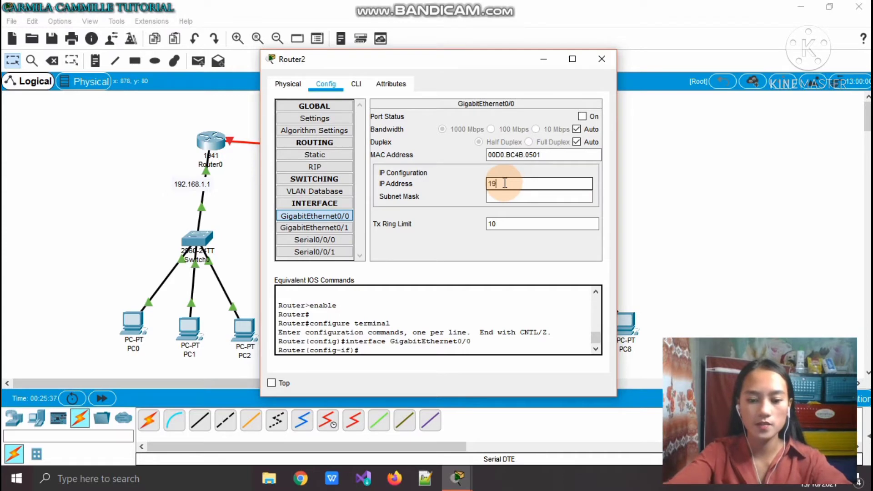
{"action": "type", "text": "2.16"}
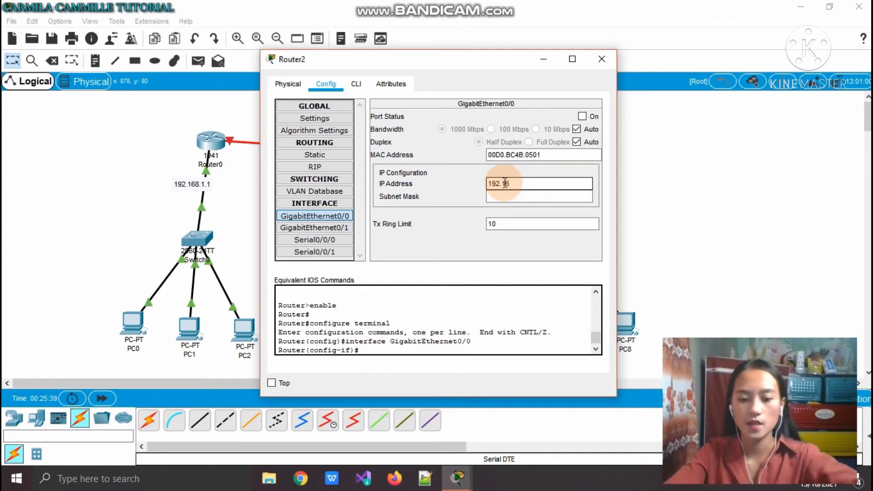
{"action": "type", "text": "8."}
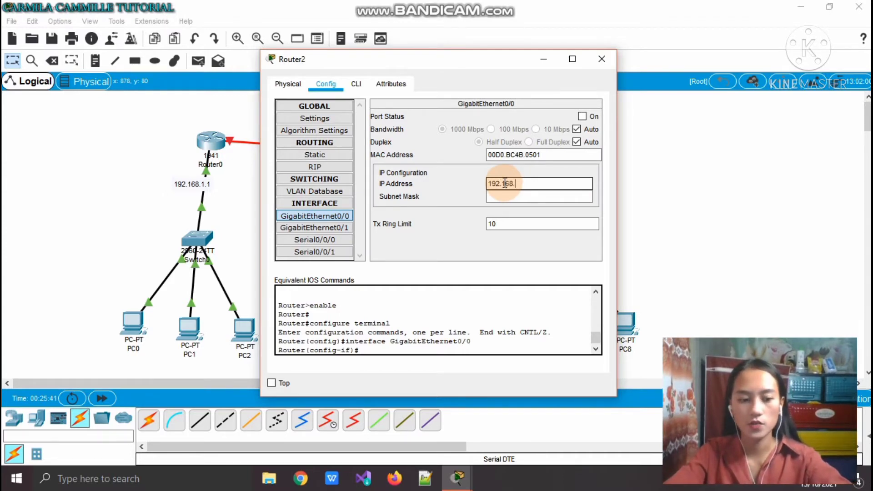
{"action": "type", "text": "3.1"}
{"action": "key", "text": "Tab"}
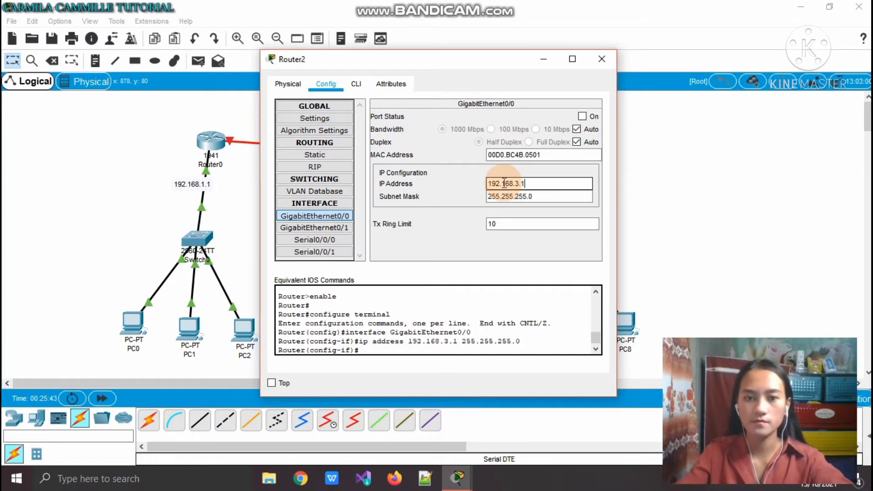
{"action": "left_click", "coordinate": [582, 117]}
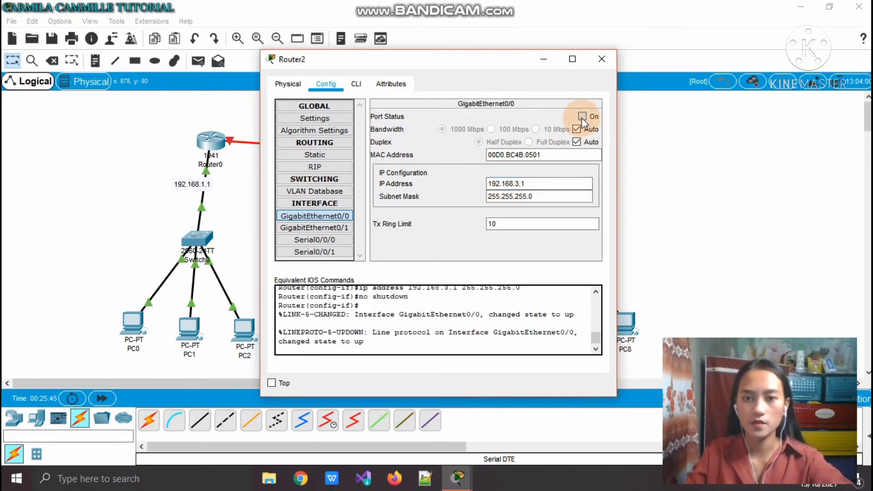
{"action": "left_click", "coordinate": [600, 59]}
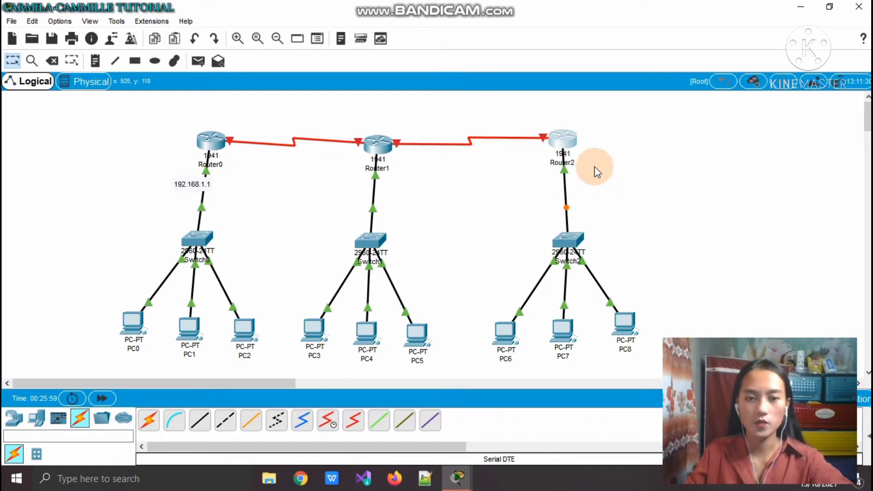
Configure PC0 with static IP address 192.168.1.2, subnet mask 255.255.255.0 and default gateway 192.168.1.1
{"action": "left_click", "coordinate": [135, 332]}
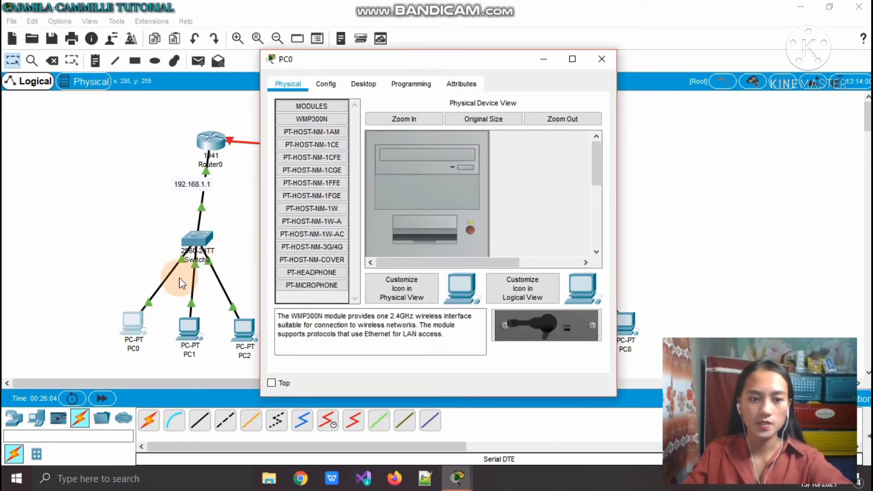
{"action": "left_click", "coordinate": [362, 84]}
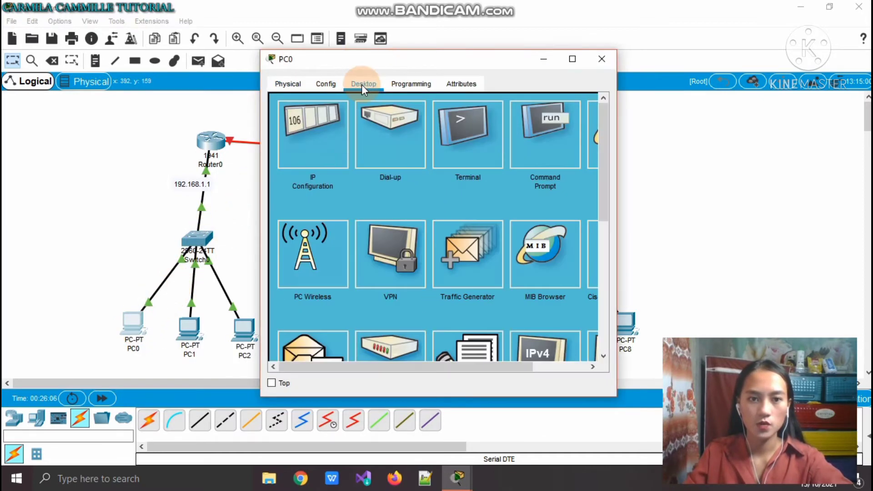
{"action": "left_click", "coordinate": [305, 141]}
{"action": "left_click", "coordinate": [386, 174]}
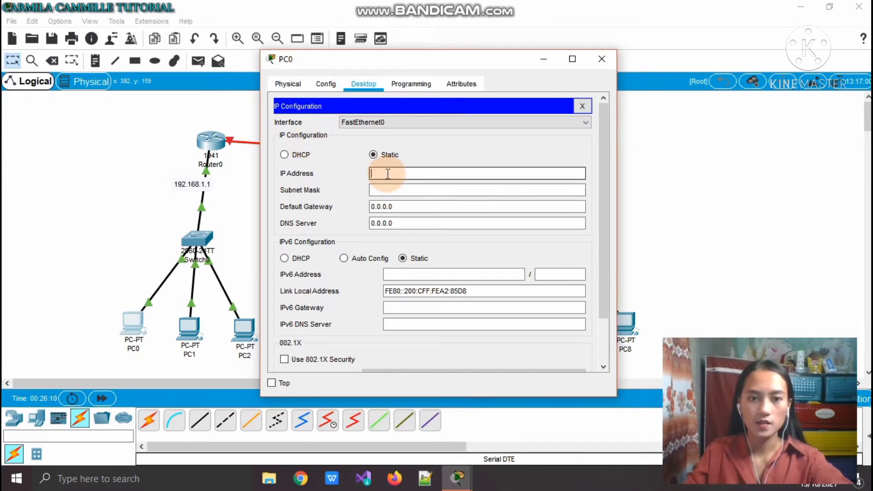
{"action": "type", "text": "19"}
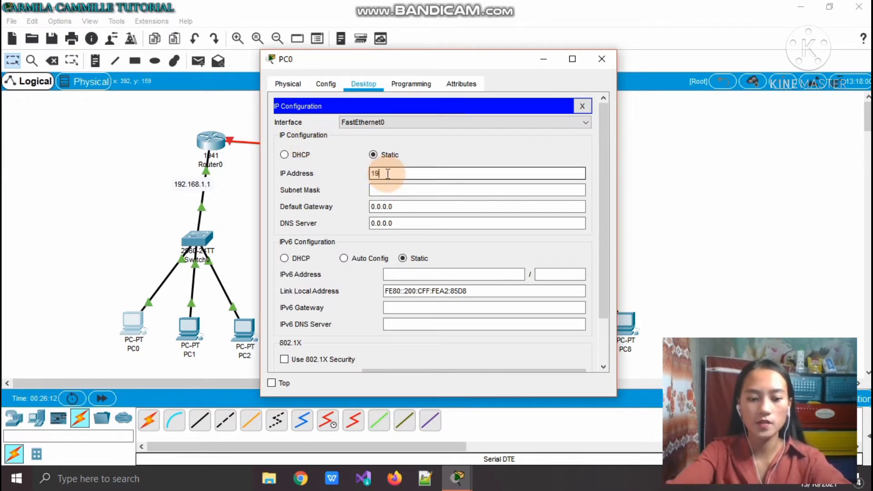
{"action": "type", "text": "2.168.1.2"}
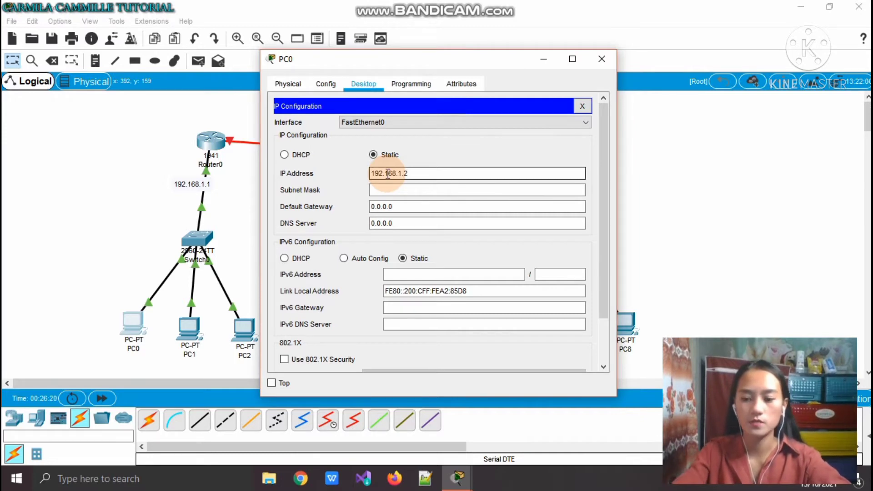
{"action": "left_click", "coordinate": [390, 190]}
{"action": "left_click", "coordinate": [399, 206]}
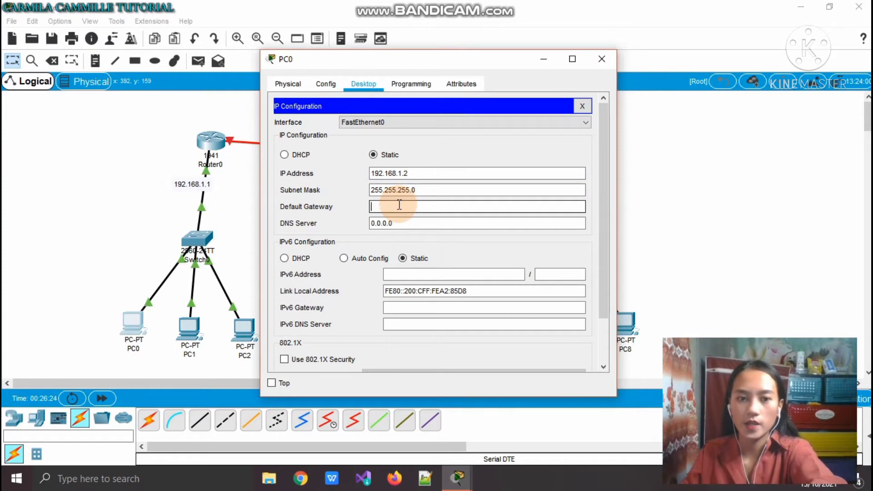
{"action": "type", "text": "19"}
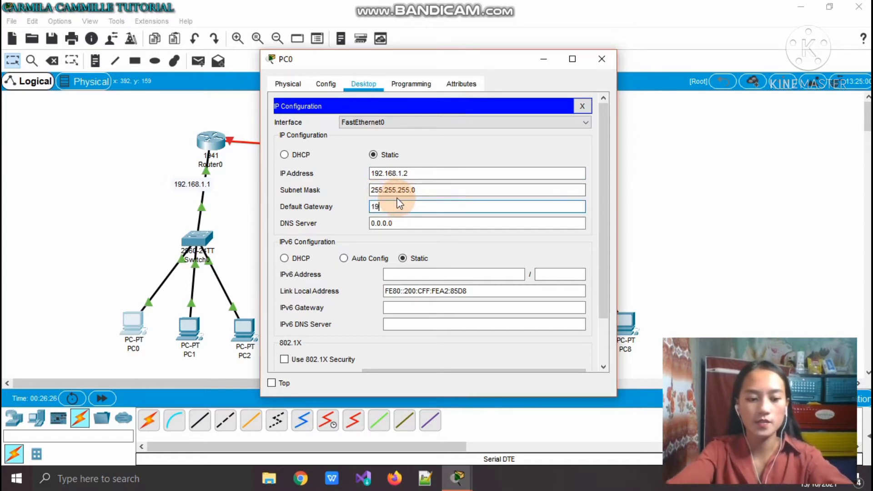
{"action": "type", "text": "2.168.1.1"}
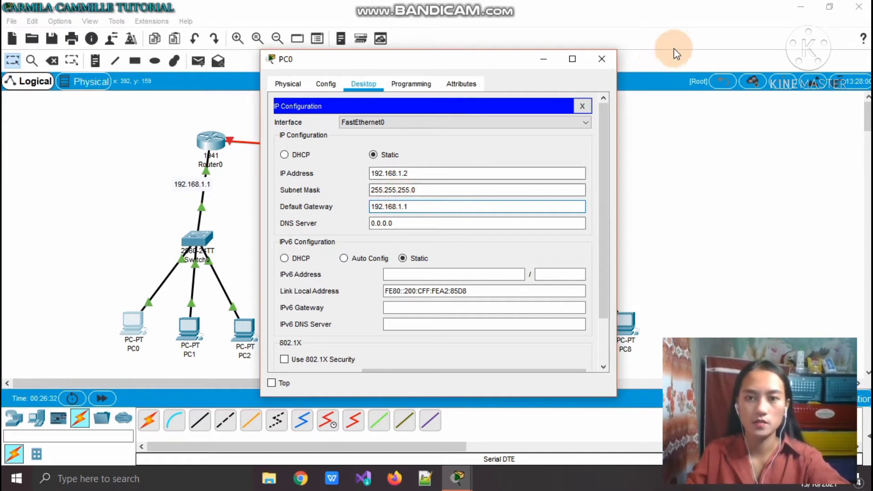
{"action": "left_click", "coordinate": [601, 60]}
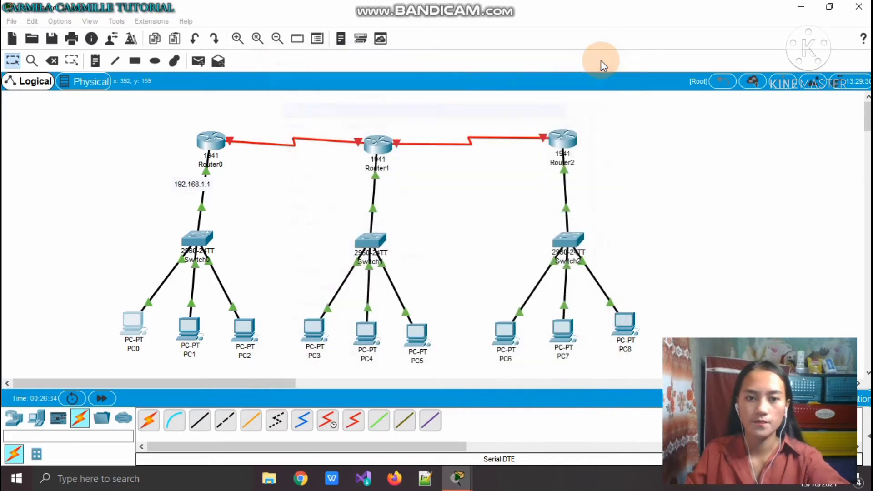
Configure PC1 with static IP address 192.168.1.3, subnet mask 255.255.255.0 and default gateway 192.168.1.1
{"action": "left_click", "coordinate": [193, 334]}
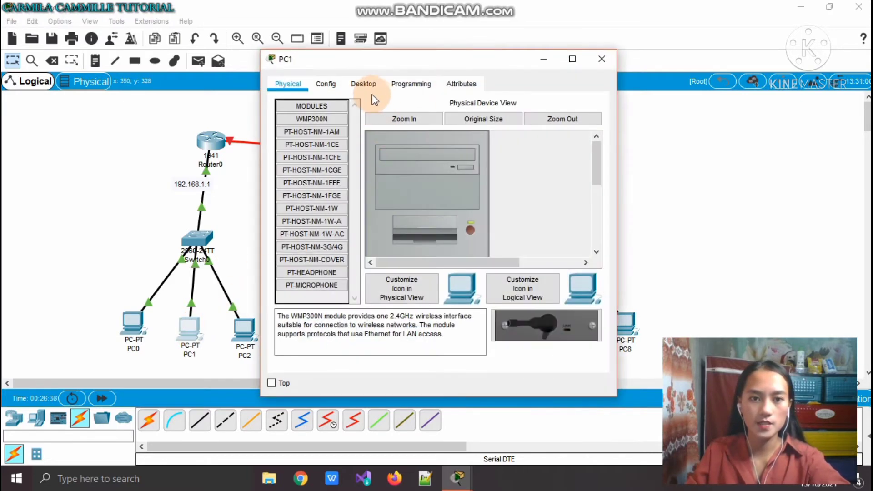
{"action": "left_click", "coordinate": [369, 84]}
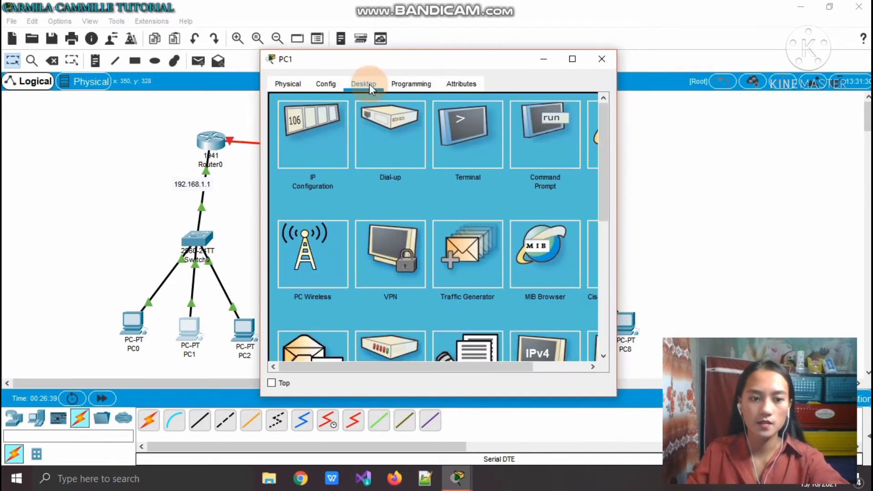
{"action": "left_click", "coordinate": [330, 128]}
{"action": "left_click", "coordinate": [450, 171]}
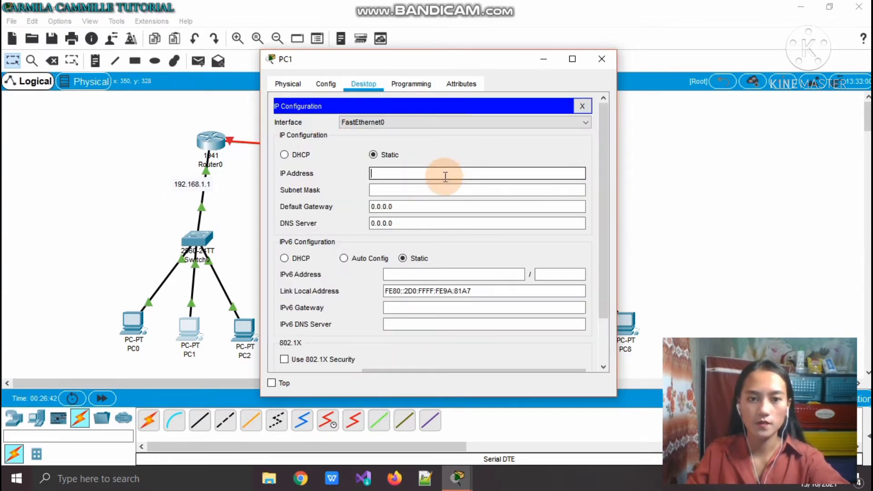
{"action": "type", "text": "192.16"}
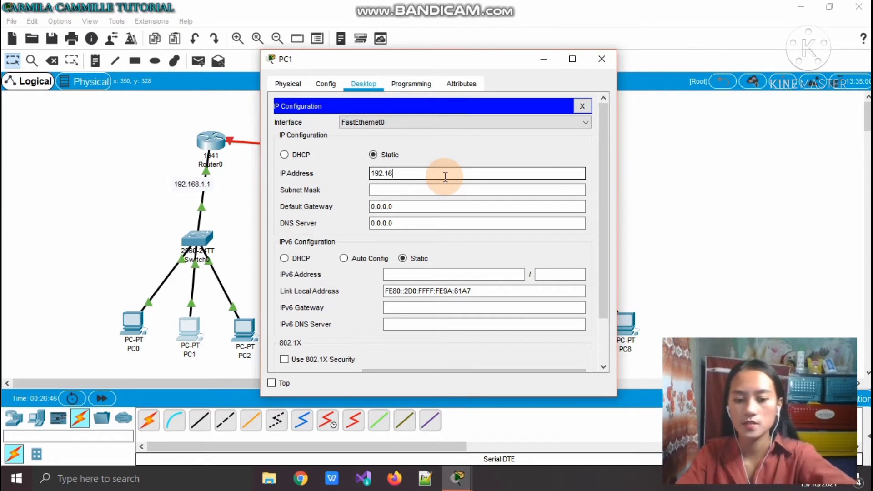
{"action": "type", "text": "8"}
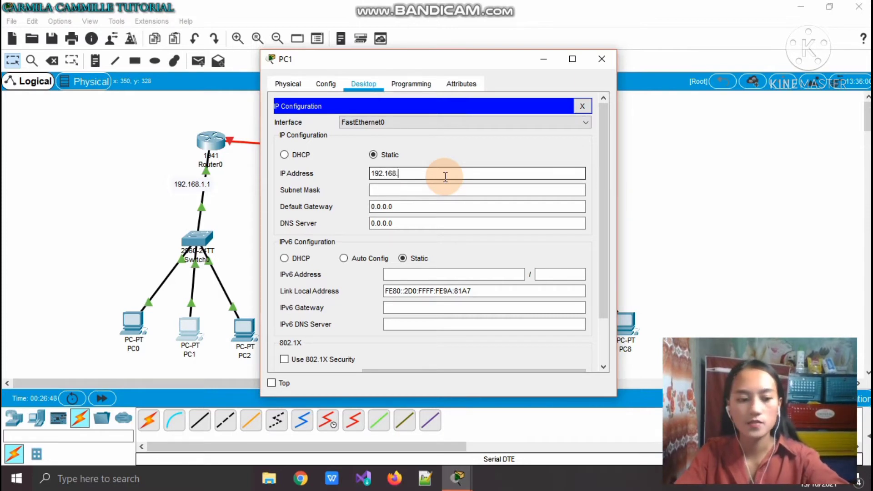
{"action": "type", "text": ".1.3"}
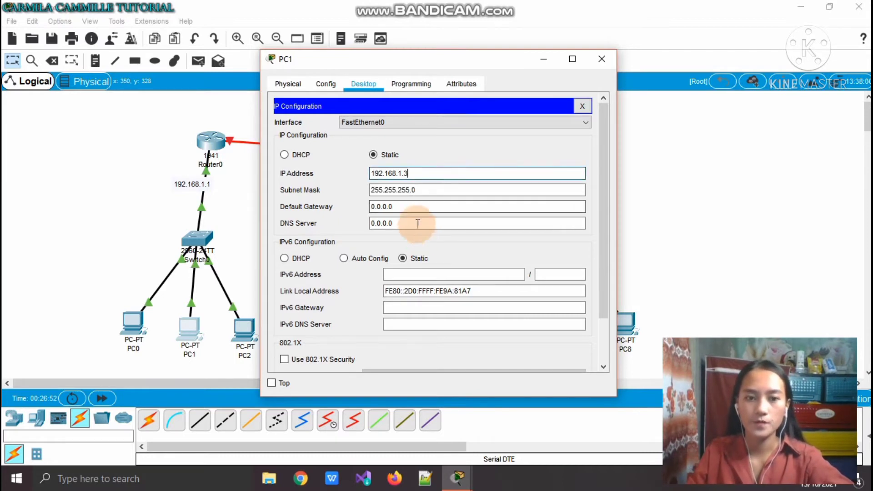
{"action": "left_click", "coordinate": [415, 205]}
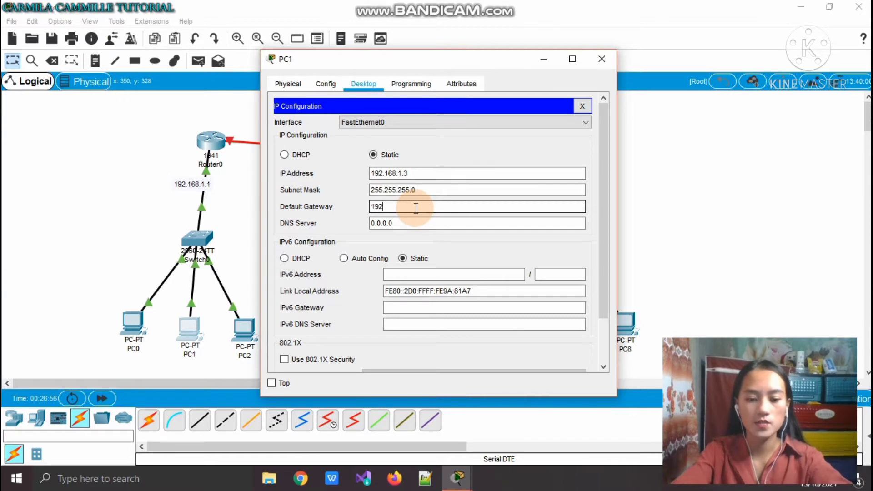
{"action": "type", "text": "192.168.1.1"}
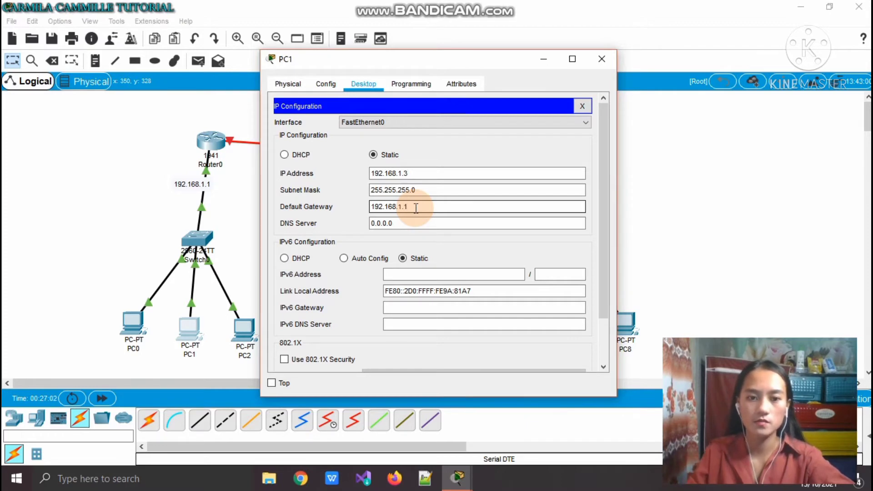
{"action": "left_click", "coordinate": [603, 60]}
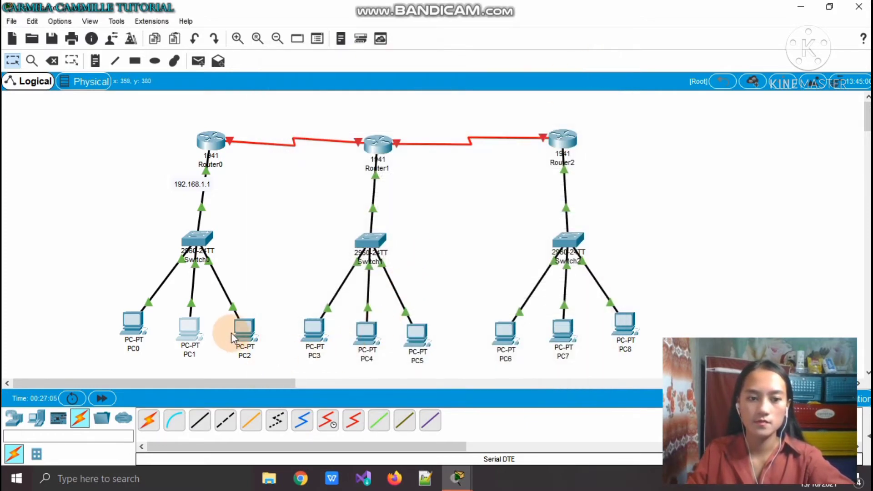
Assign PC2 the static IP address 192.168.1.4 with subnet mask 255.255.255.0
{"action": "left_click", "coordinate": [244, 332]}
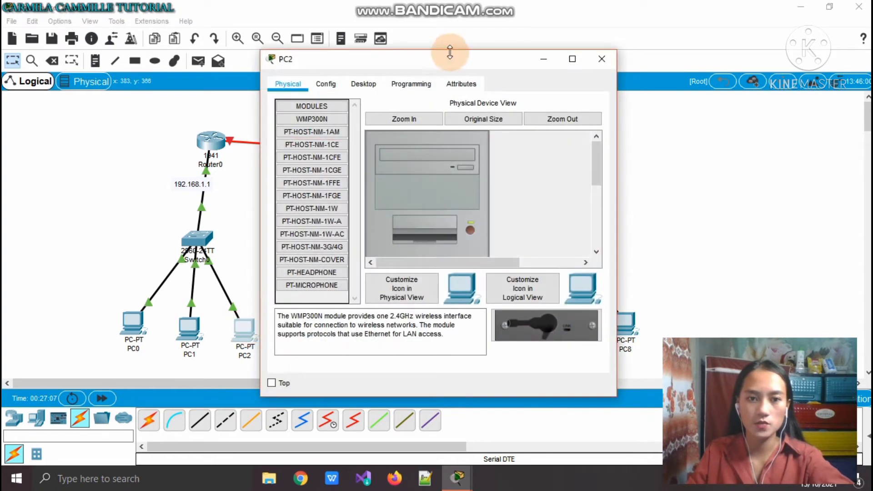
{"action": "left_click", "coordinate": [363, 85]}
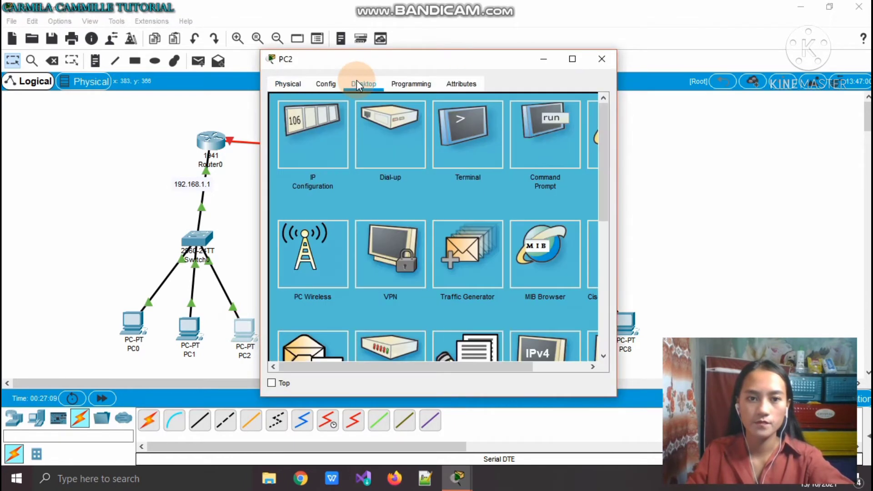
{"action": "left_click", "coordinate": [328, 127]}
{"action": "left_click", "coordinate": [414, 175]}
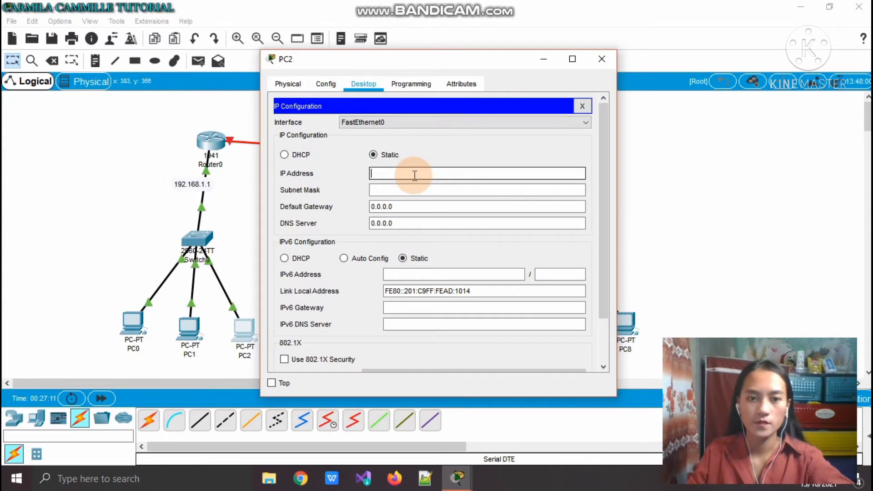
{"action": "type", "text": "192"}
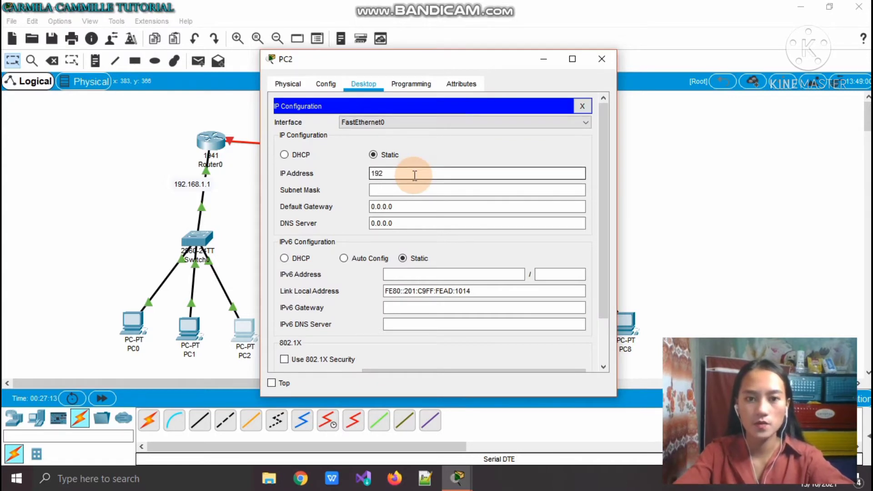
{"action": "type", "text": ".168."}
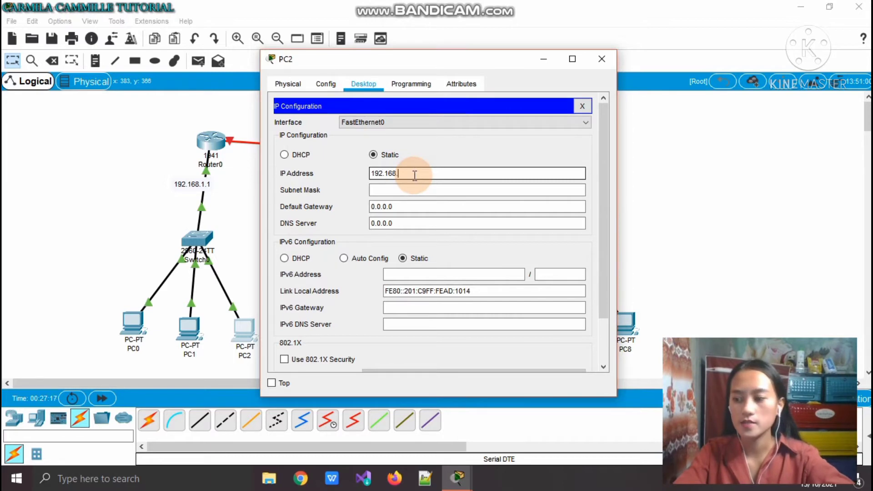
{"action": "type", "text": "1"}
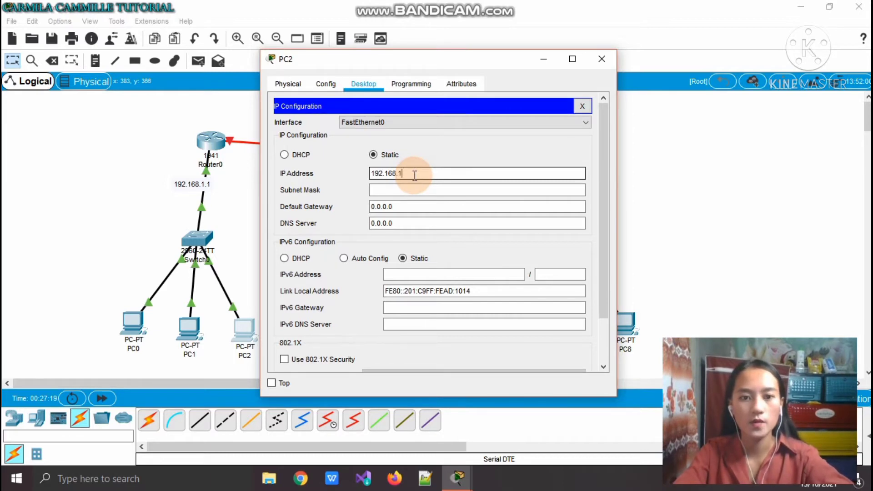
{"action": "type", "text": ".4"}
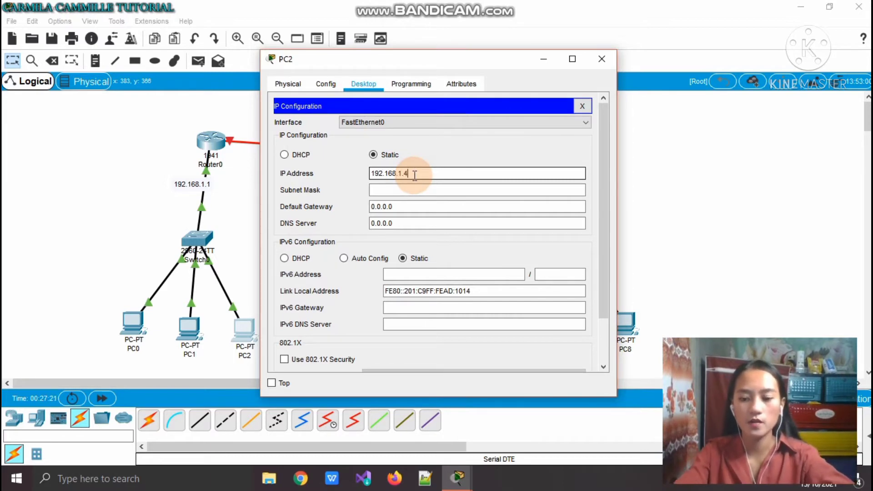
{"action": "key", "text": "Tab"}
Set PC2's default gateway to 192.168.1.1 and close its configuration window
{"action": "left_click", "coordinate": [407, 207]}
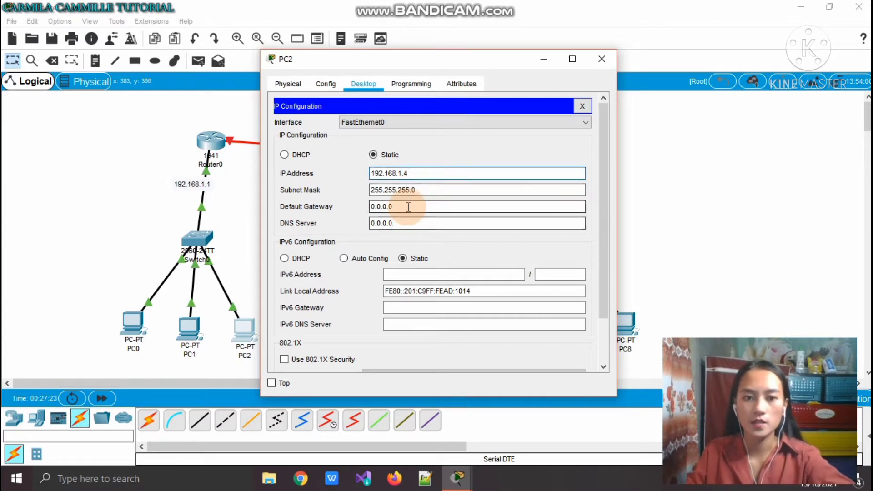
{"action": "key", "text": "BackSpace"}
{"action": "key", "text": "BackSpace"}
{"action": "key", "text": "BackSpace"}
{"action": "key", "text": "BackSpace"}
{"action": "key", "text": "BackSpace"}
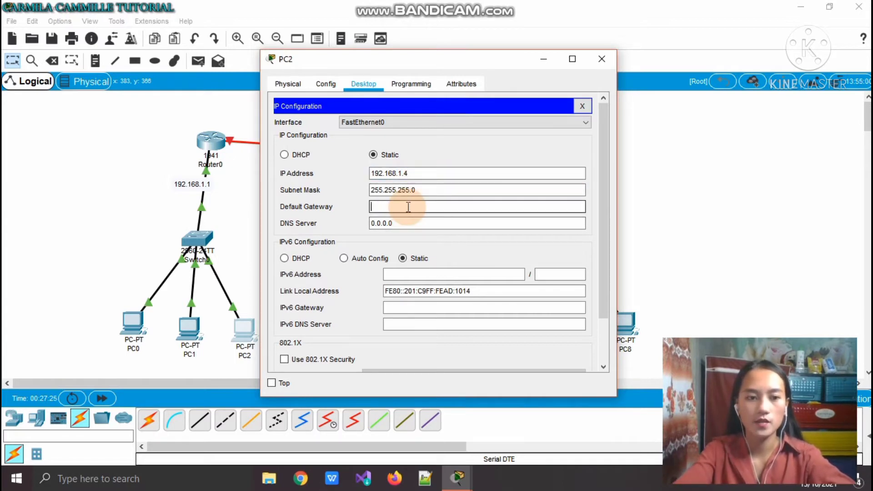
{"action": "type", "text": "192"}
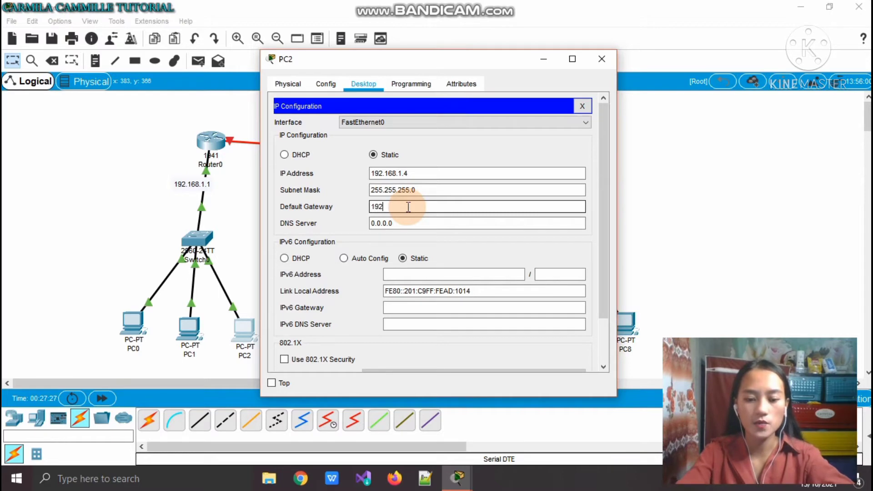
{"action": "type", "text": ".1"}
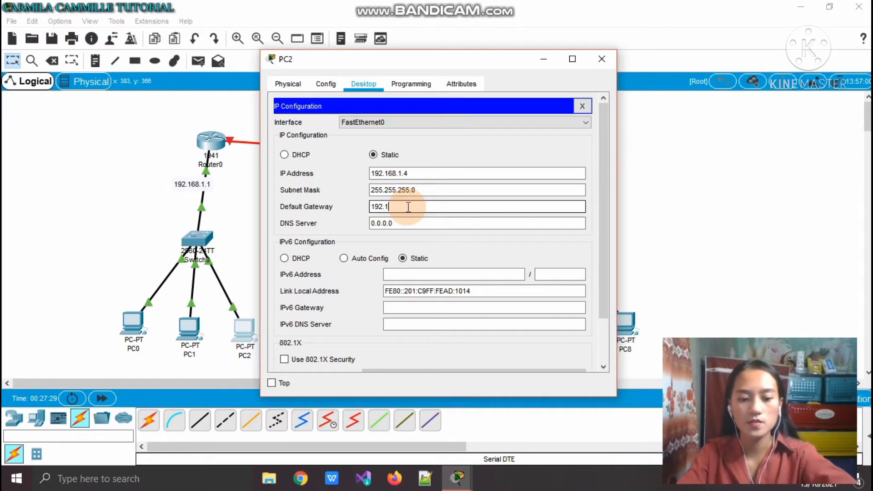
{"action": "type", "text": "68.1."}
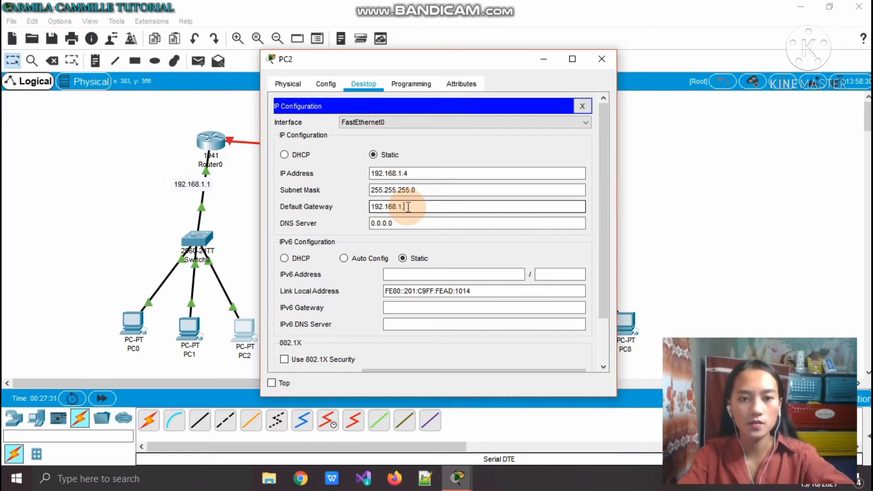
{"action": "type", "text": "1"}
{"action": "left_click", "coordinate": [601, 59]}
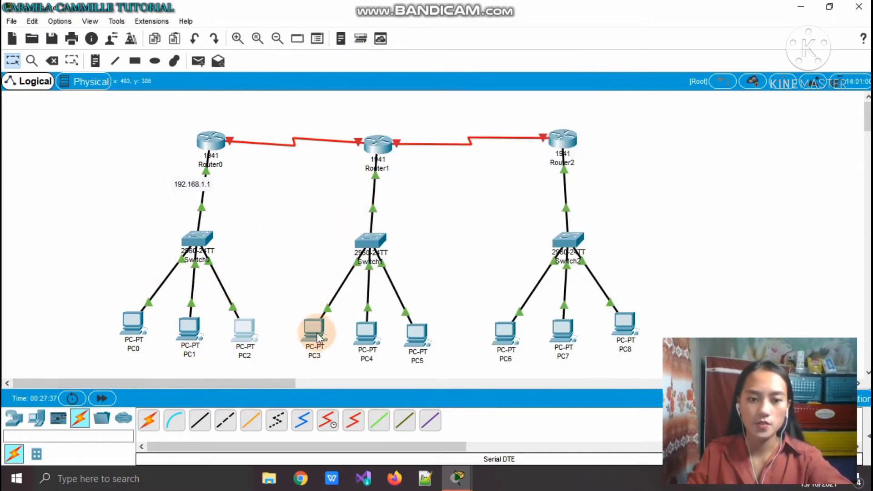
Place a text note reading 192.168.2.1 on the link between Router1 and Switch1
{"action": "mouse_move", "coordinate": [317, 333]}
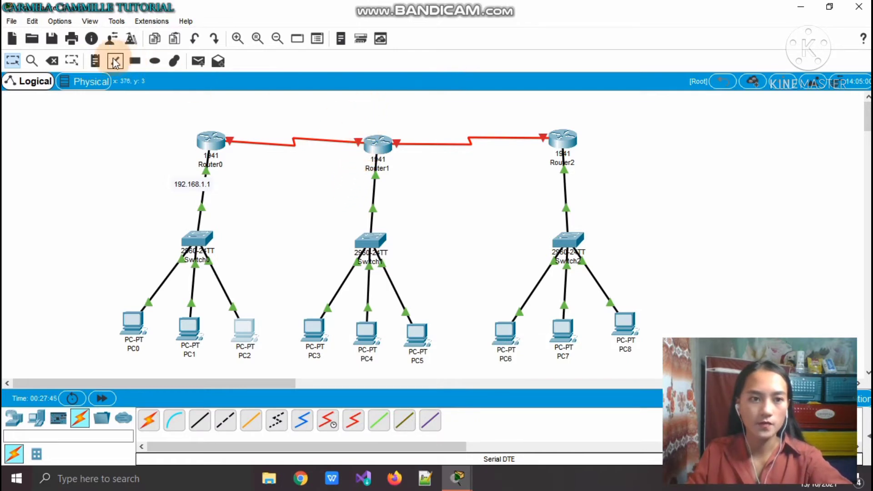
{"action": "left_click", "coordinate": [95, 61]}
{"action": "left_click", "coordinate": [267, 220]}
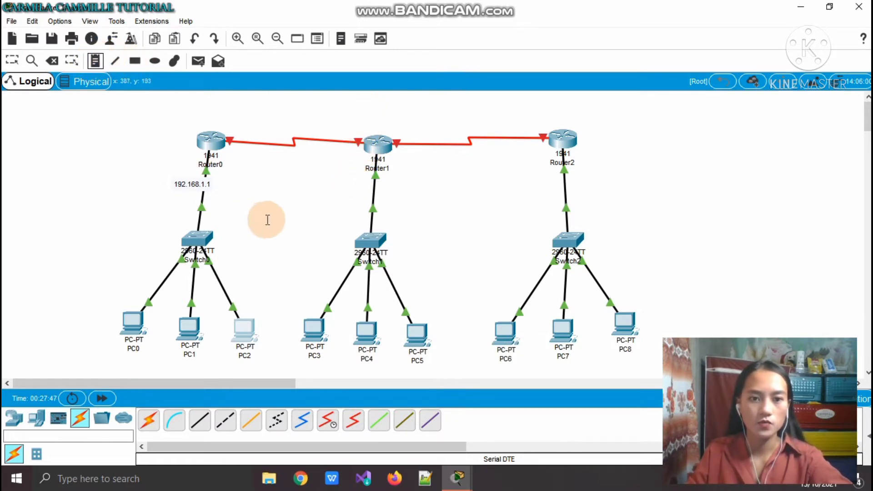
{"action": "left_click", "coordinate": [351, 184]}
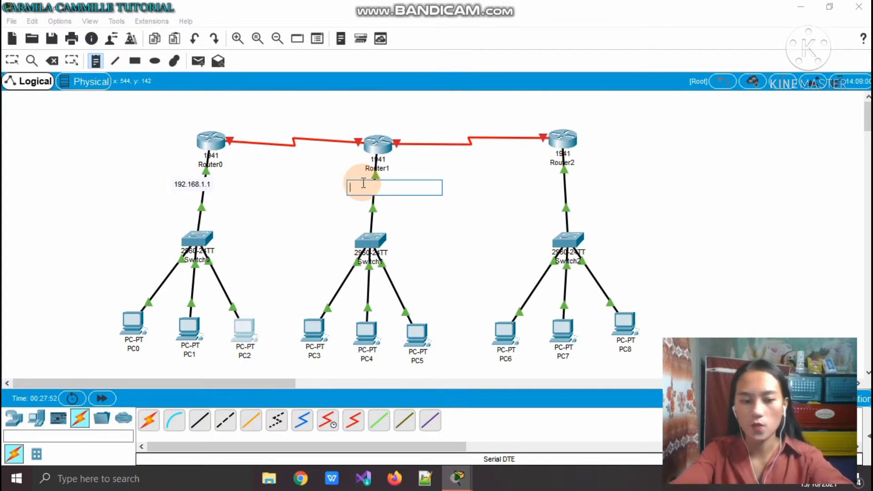
{"action": "type", "text": "192"}
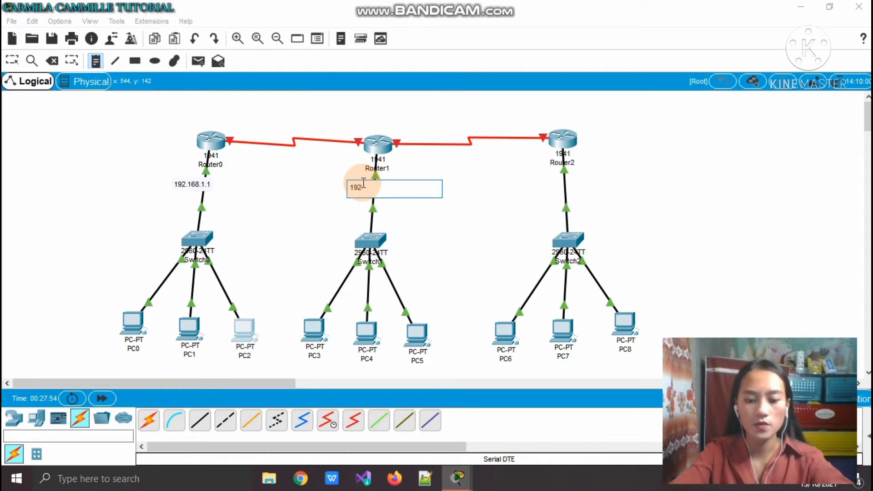
{"action": "type", "text": ".168"}
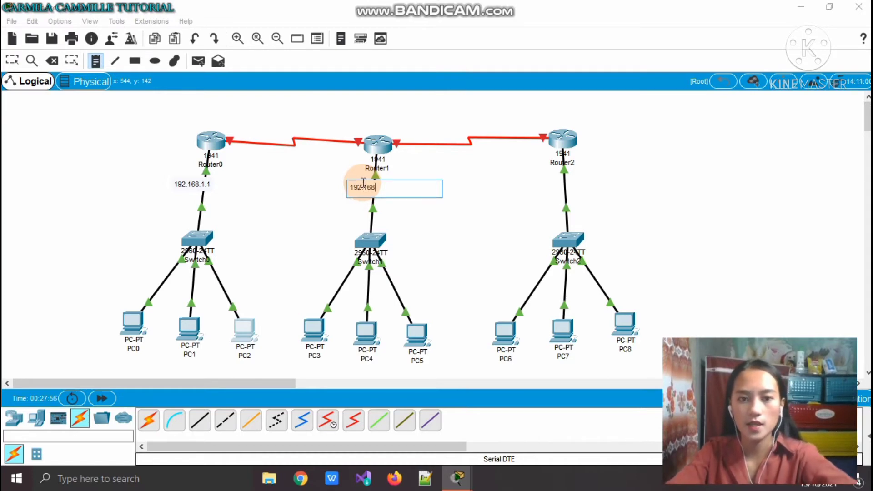
{"action": "type", "text": ".2."}
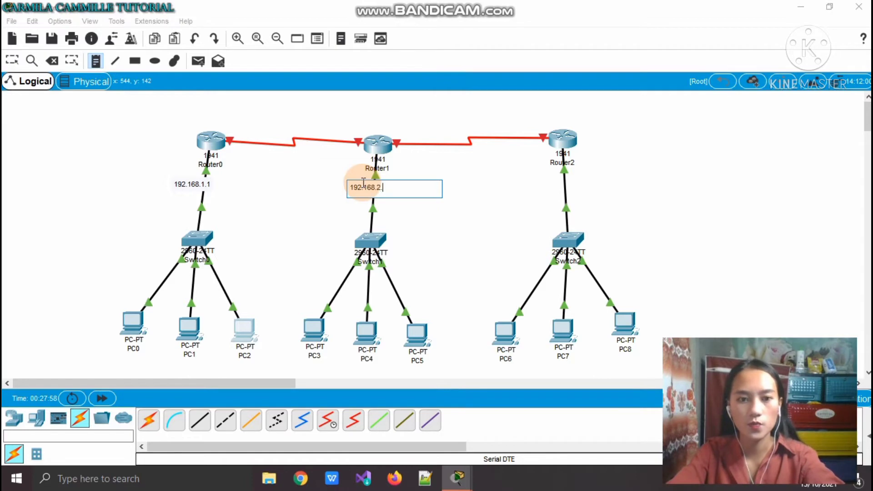
{"action": "type", "text": "1"}
{"action": "left_click", "coordinate": [313, 341]}
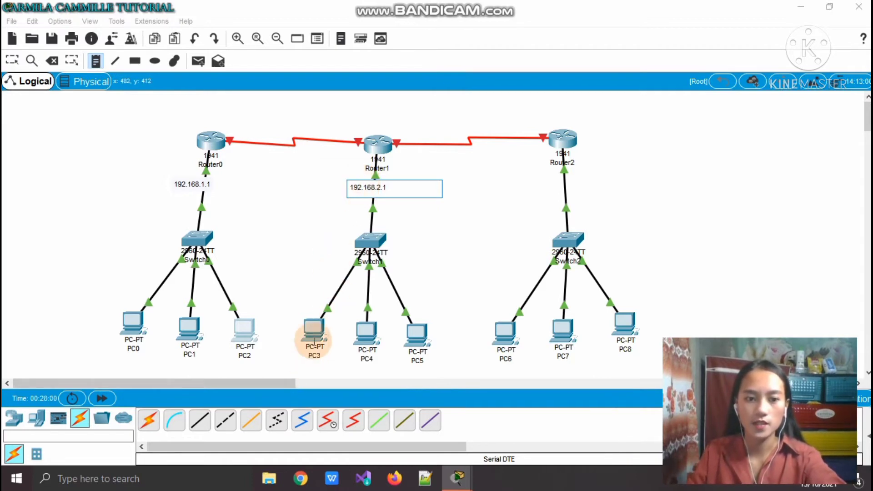
{"action": "left_click", "coordinate": [13, 59]}
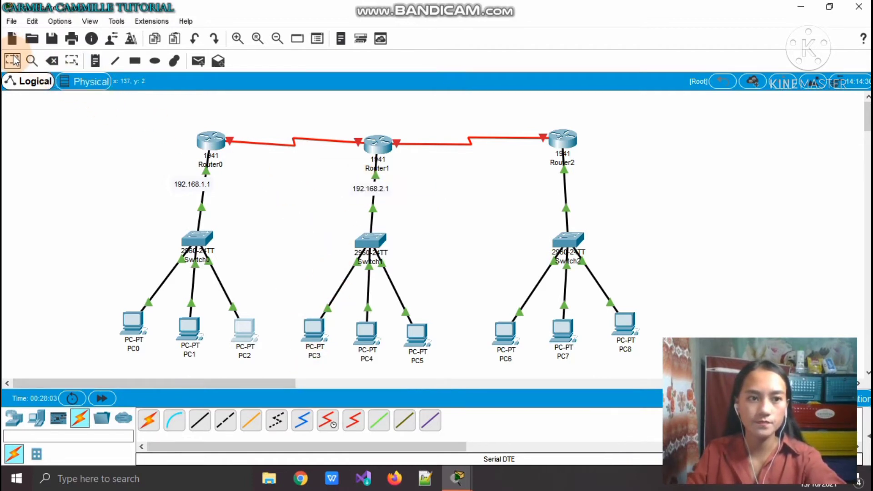
Assign PC3 the static IP address 192.168.2.2 with subnet mask 255.255.255.0
{"action": "left_click", "coordinate": [314, 332]}
{"action": "left_click", "coordinate": [360, 85]}
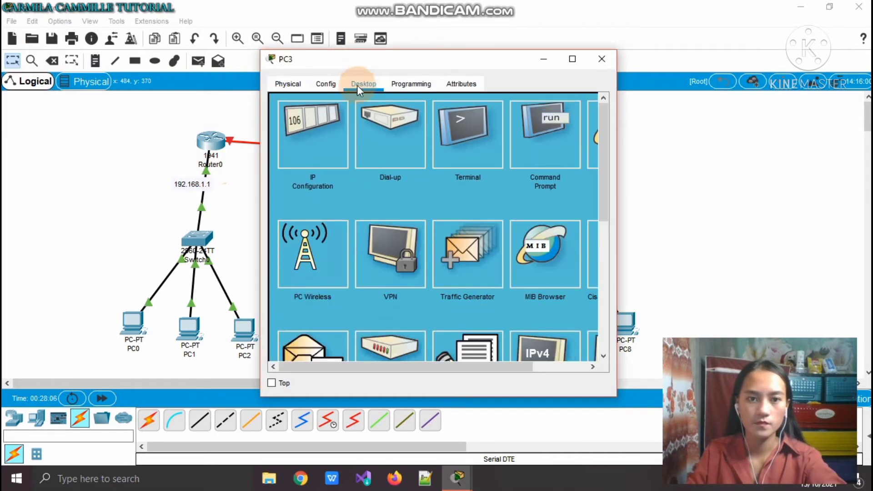
{"action": "left_click", "coordinate": [290, 136]}
{"action": "left_click", "coordinate": [404, 173]}
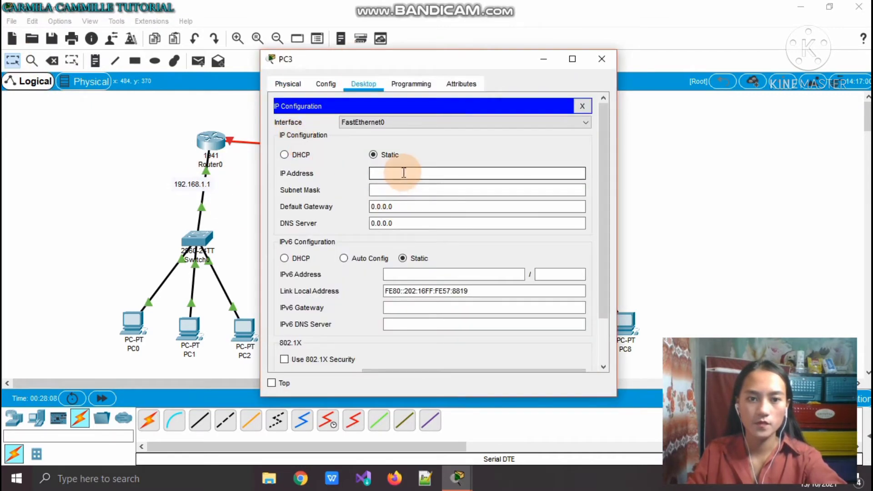
{"action": "type", "text": "19"}
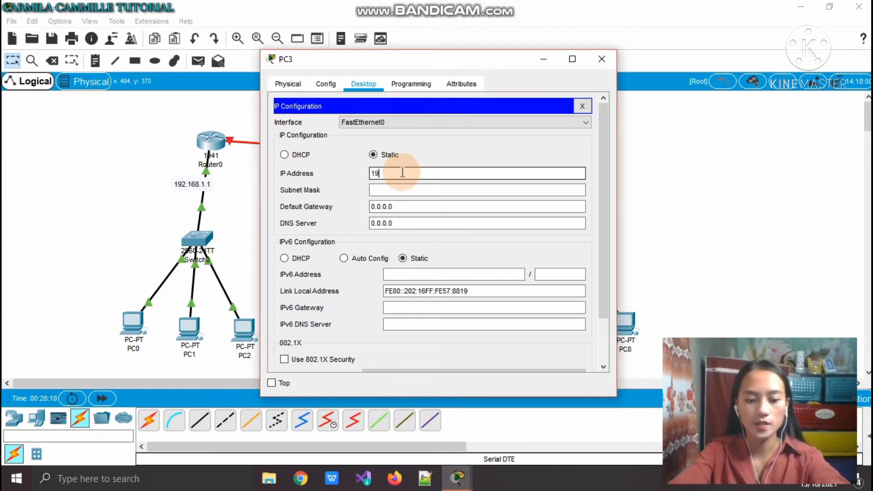
{"action": "type", "text": "2."}
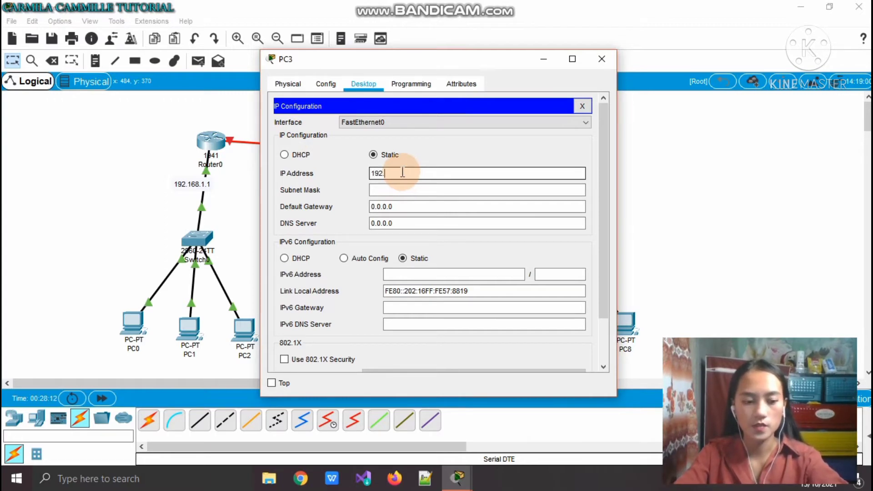
{"action": "type", "text": "168.2.2"}
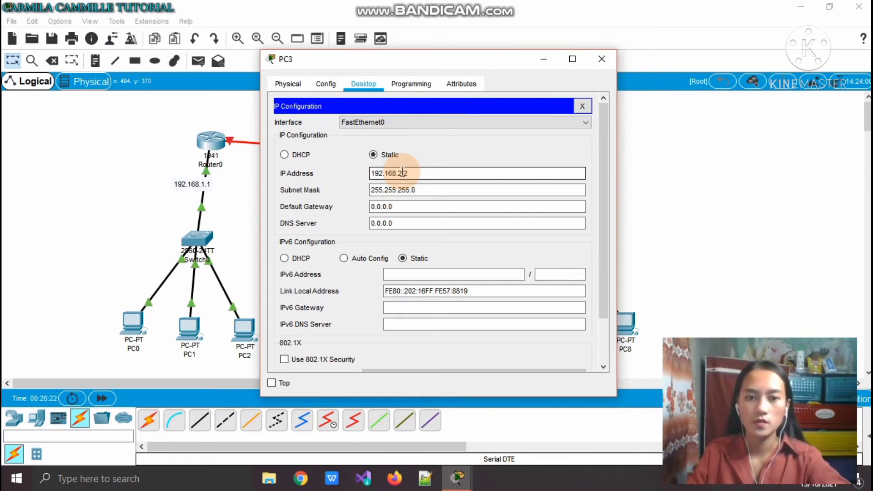
Set PC3's default gateway to 192.168.2.1 and close its configuration window
{"action": "left_click", "coordinate": [402, 205]}
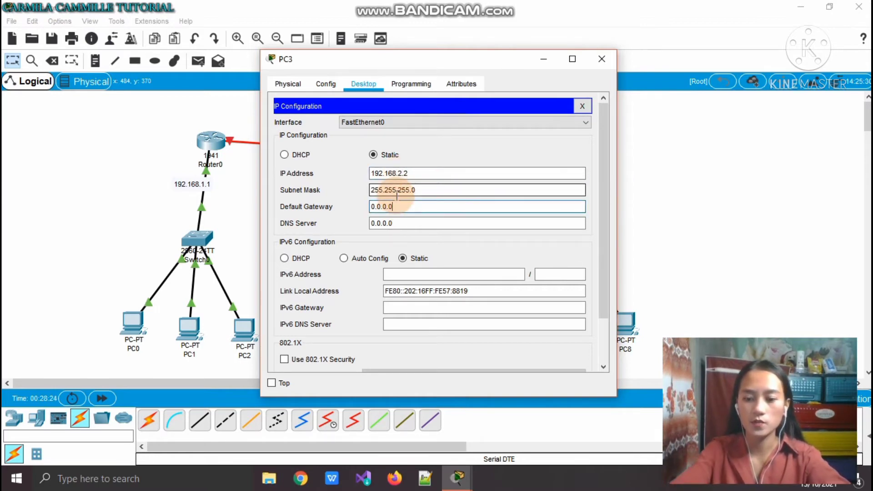
{"action": "key", "text": "BackSpace"}
{"action": "key", "text": "BackSpace"}
{"action": "key", "text": "BackSpace"}
{"action": "key", "text": "BackSpace"}
{"action": "key", "text": "BackSpace"}
{"action": "key", "text": "BackSpace"}
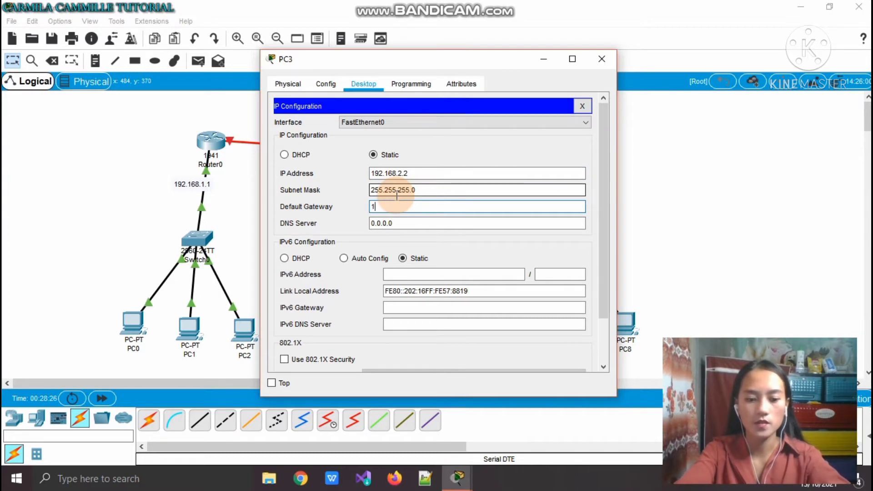
{"action": "type", "text": "192."}
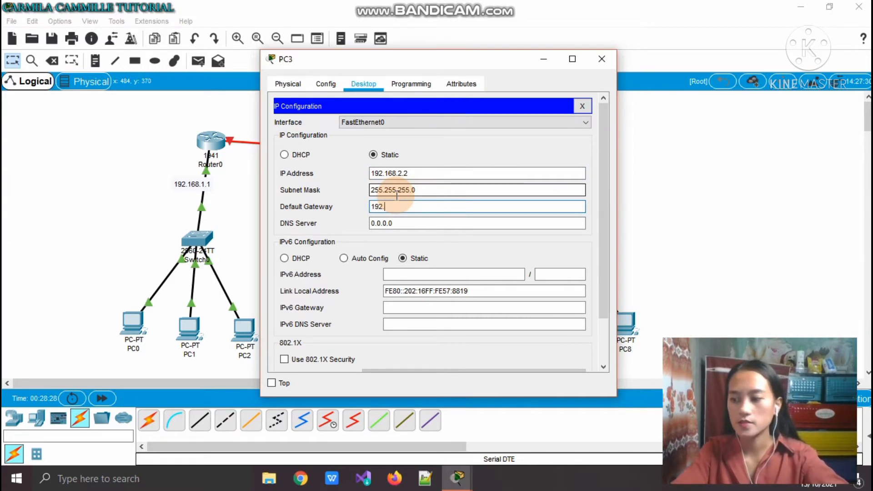
{"action": "type", "text": "16"}
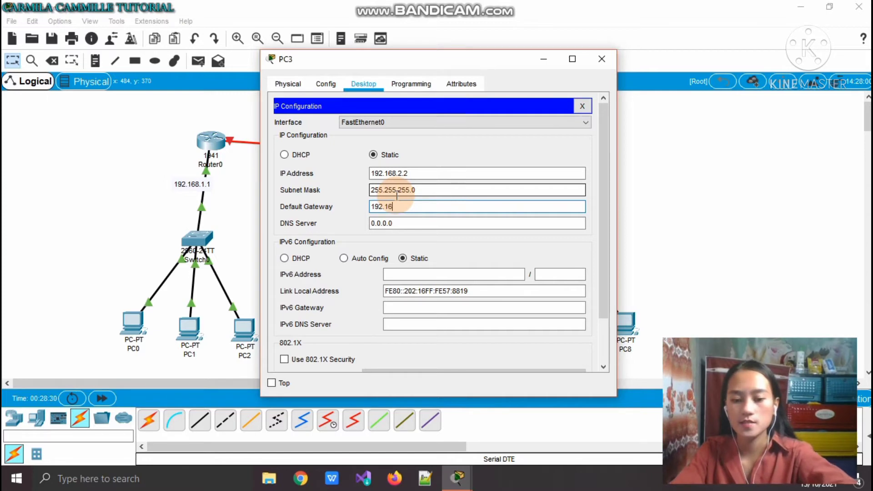
{"action": "type", "text": "8."}
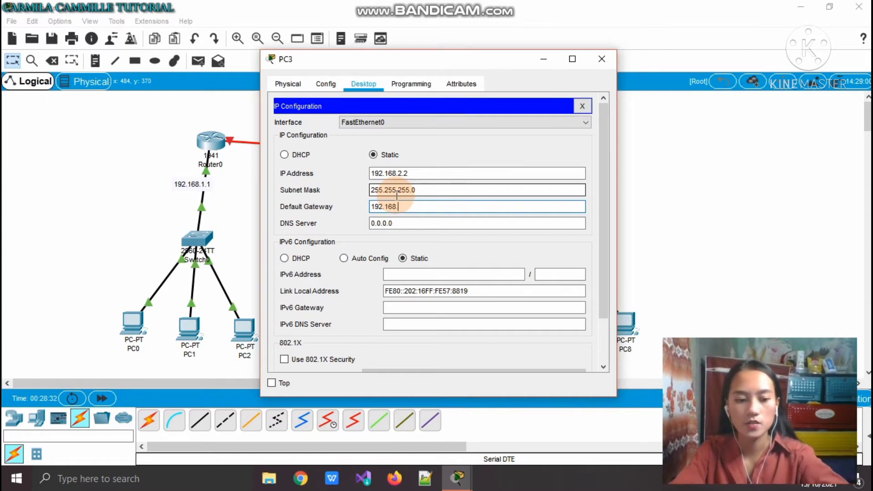
{"action": "type", "text": "2.1"}
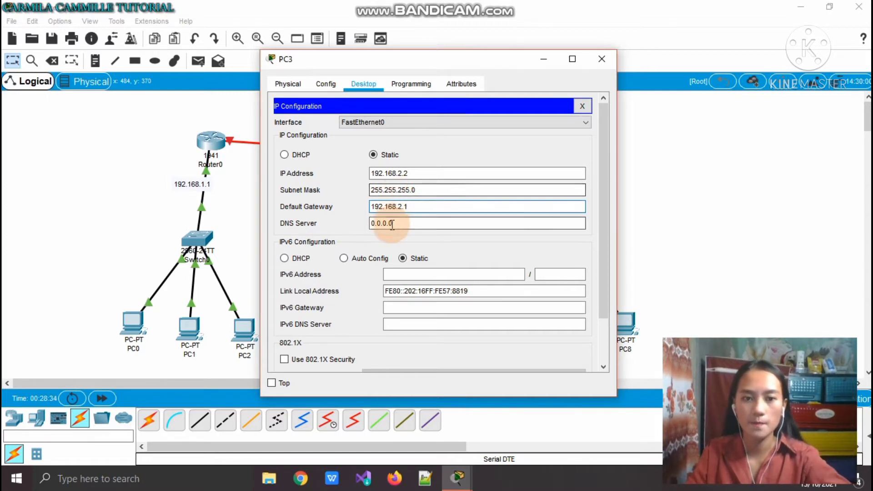
{"action": "left_click", "coordinate": [612, 57]}
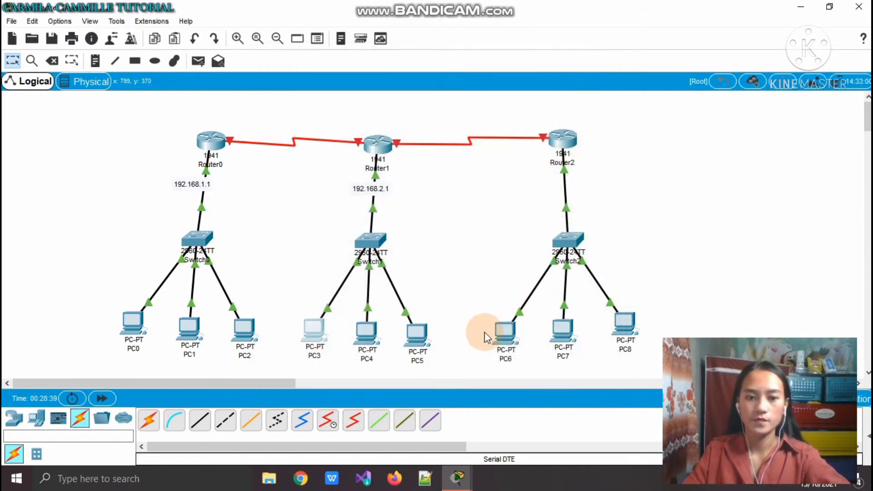
Assign PC4 the static IP address 192.168.2.3 with subnet mask 255.255.255.0
{"action": "left_click", "coordinate": [365, 334]}
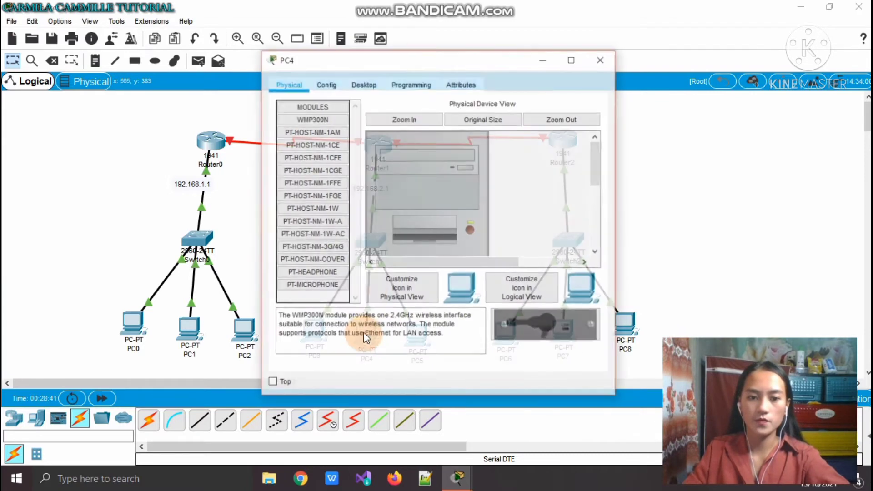
{"action": "left_click", "coordinate": [337, 85]}
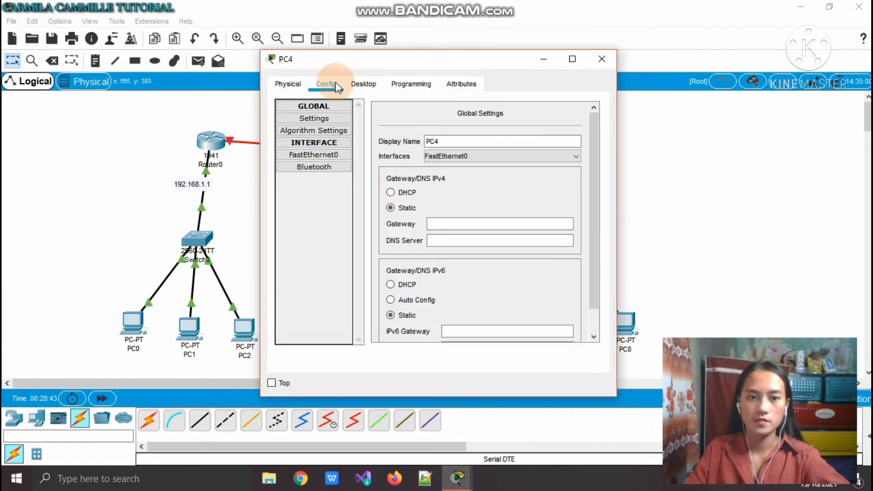
{"action": "left_click", "coordinate": [363, 83]}
{"action": "left_click", "coordinate": [320, 132]}
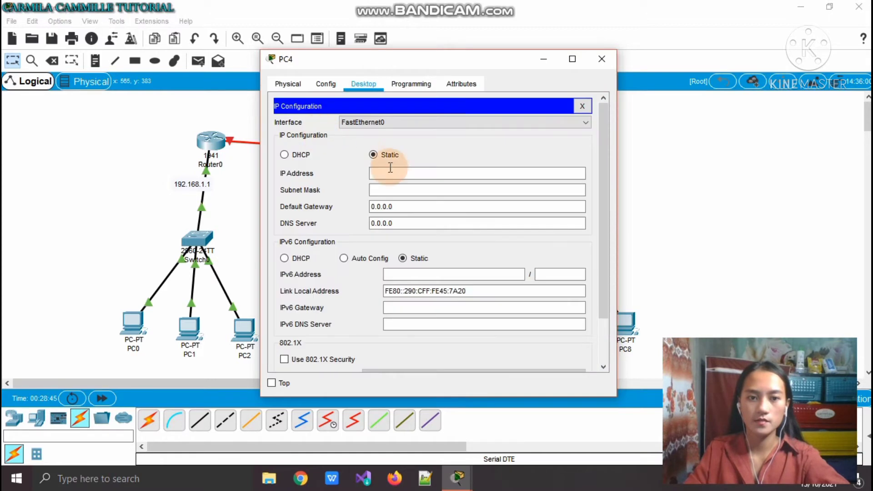
{"action": "left_click", "coordinate": [394, 171]}
{"action": "type", "text": "19"}
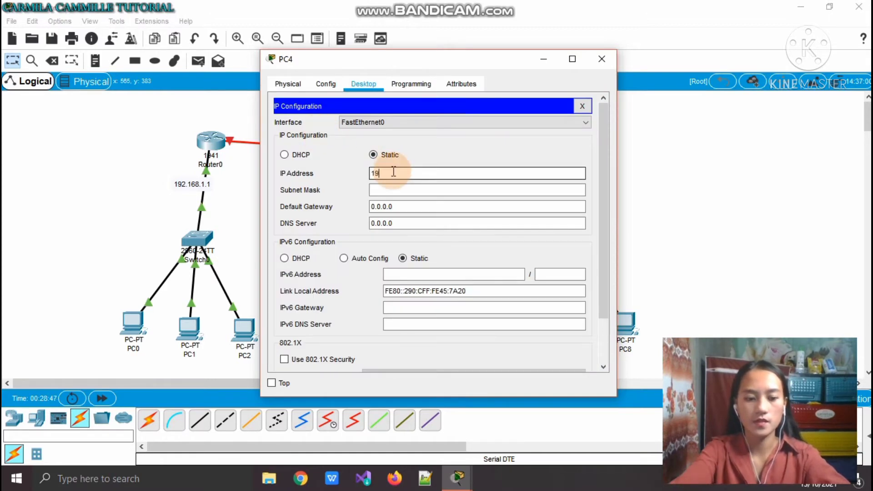
{"action": "type", "text": "2.168.2.3"}
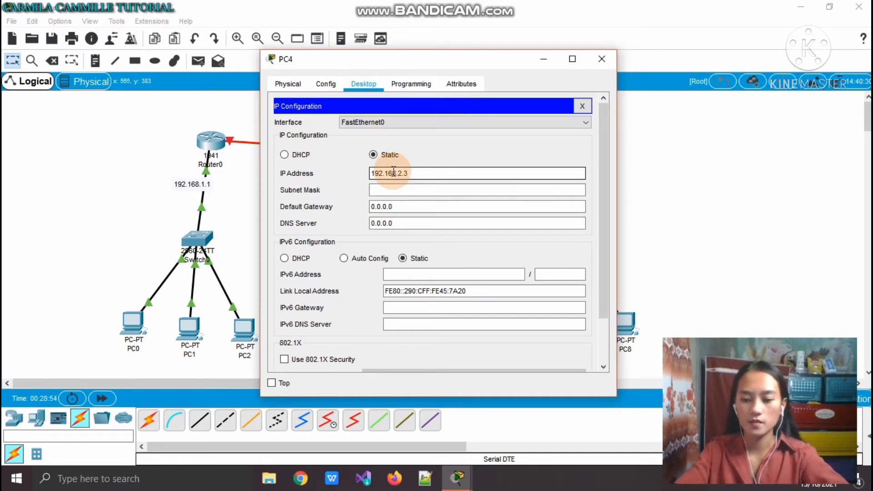
{"action": "key", "text": "Return"}
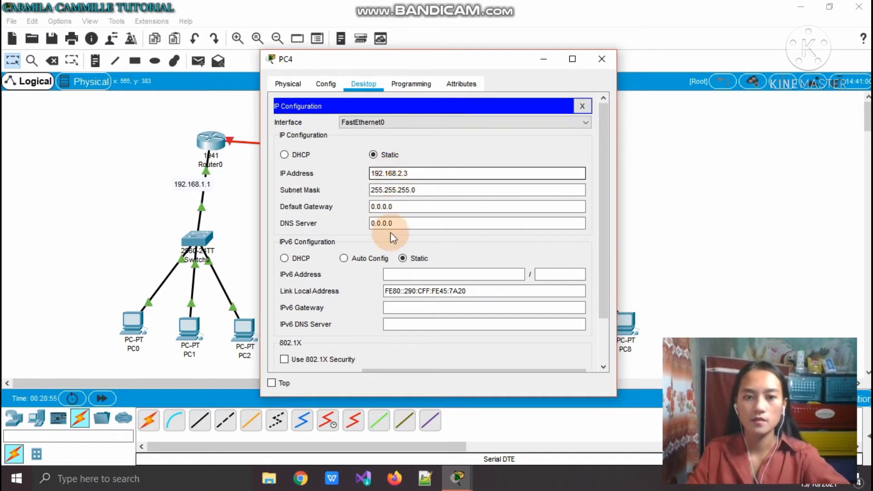
Set PC4's default gateway to 192.168.2.1 and close its configuration window
{"action": "left_click", "coordinate": [406, 205]}
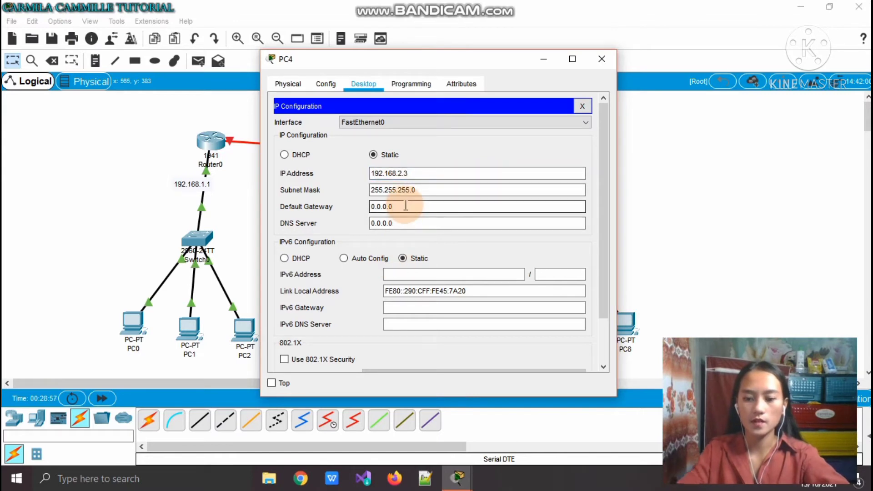
{"action": "key", "text": "BackSpace"}
{"action": "key", "text": "BackSpace"}
{"action": "key", "text": "BackSpace"}
{"action": "key", "text": "BackSpace"}
{"action": "key", "text": "BackSpace"}
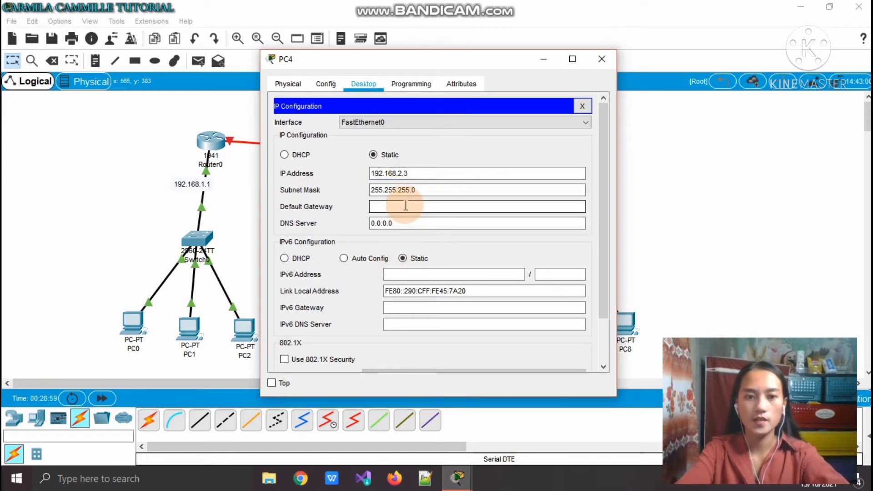
{"action": "type", "text": "192"}
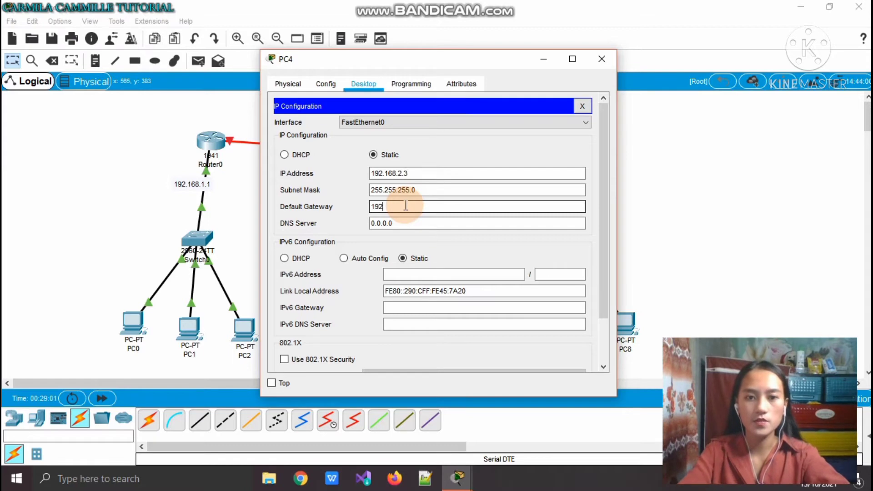
{"action": "type", "text": ".168"}
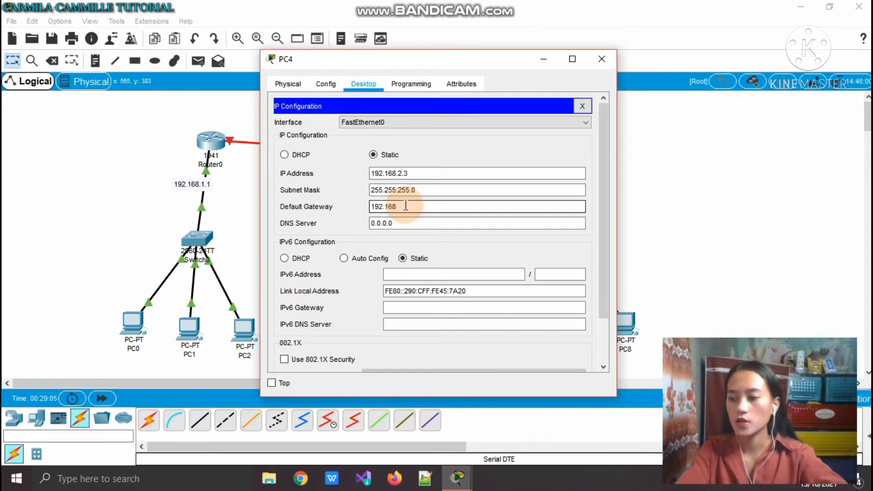
{"action": "type", "text": "."}
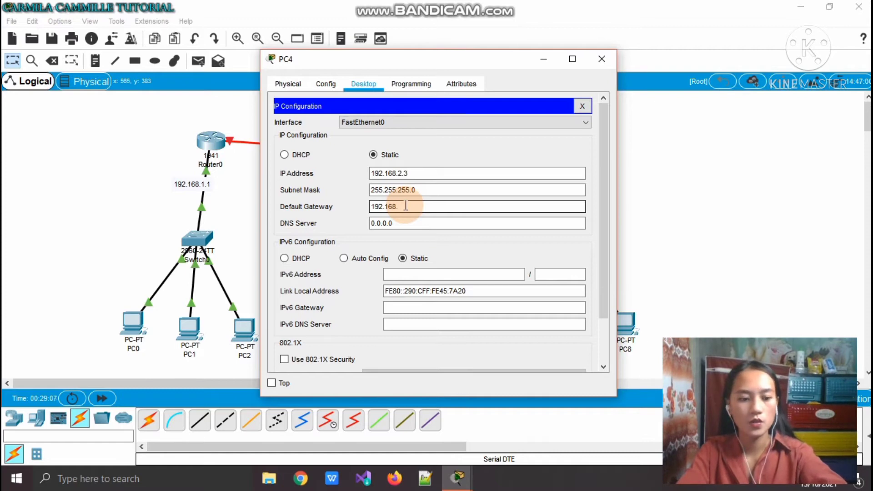
{"action": "type", "text": "2.1"}
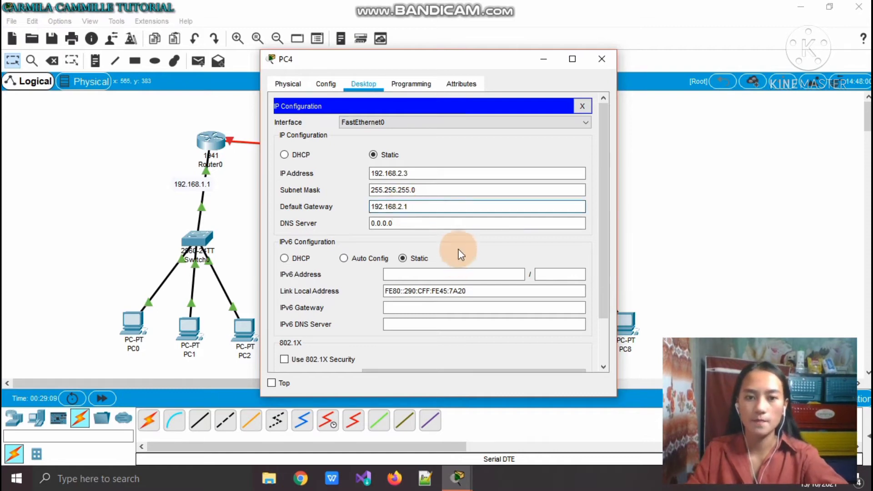
{"action": "left_click", "coordinate": [605, 55]}
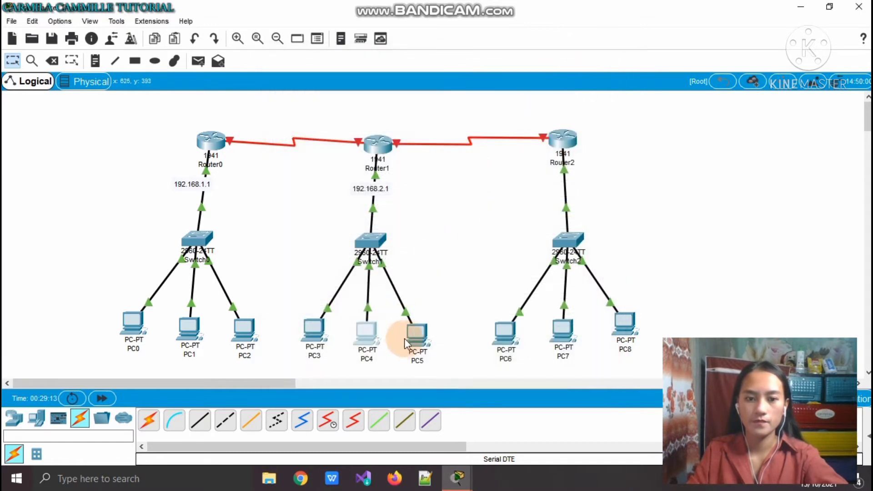
Assign PC5 the static IP address 192.168.2.4 with subnet mask 255.255.255.0
{"action": "left_click", "coordinate": [417, 333]}
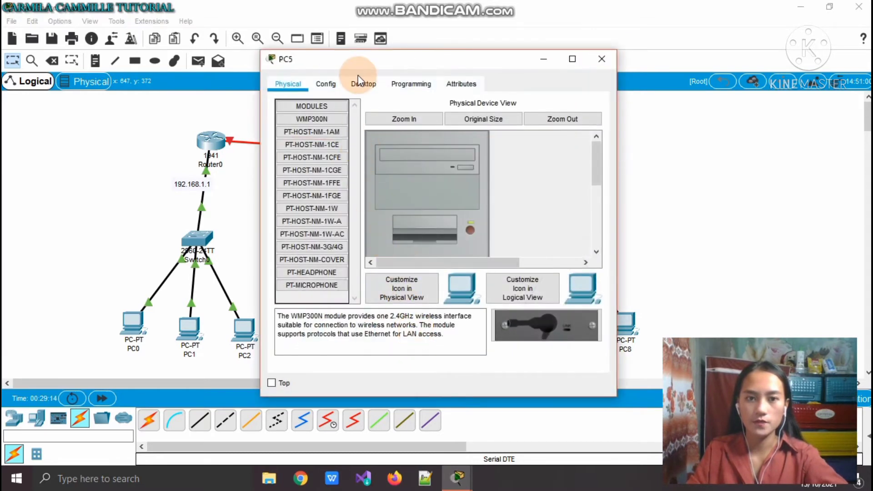
{"action": "left_click", "coordinate": [359, 83]}
{"action": "left_click", "coordinate": [304, 140]}
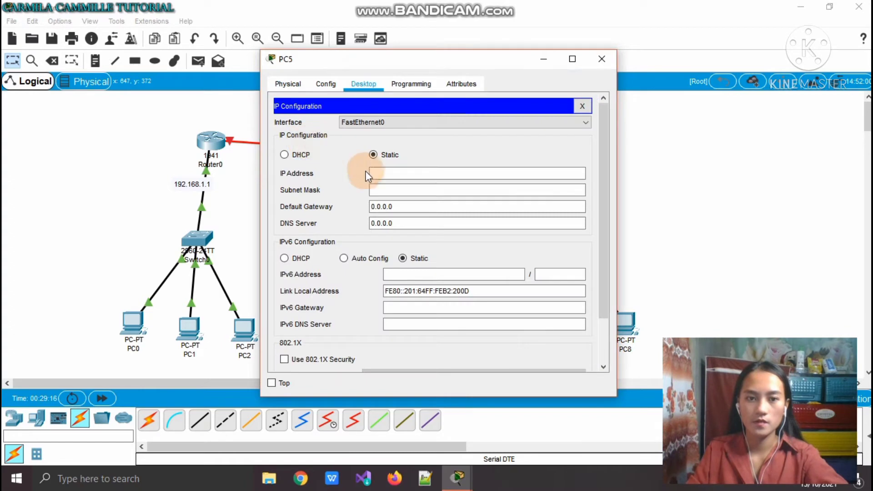
{"action": "left_click", "coordinate": [383, 174]}
{"action": "type", "text": "1"}
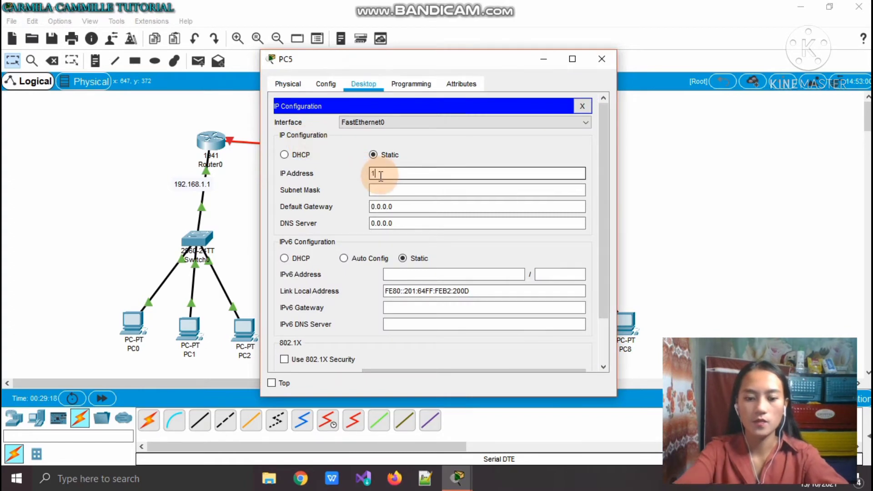
{"action": "type", "text": "92.168"}
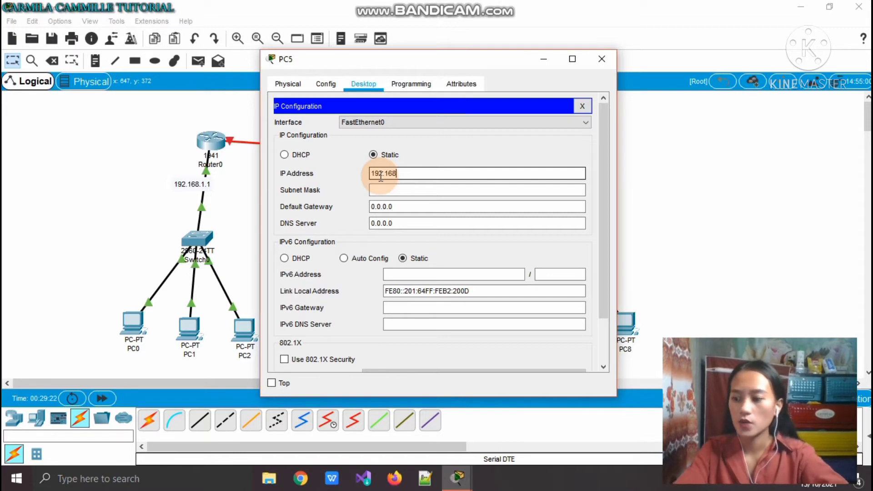
{"action": "type", "text": ".2."}
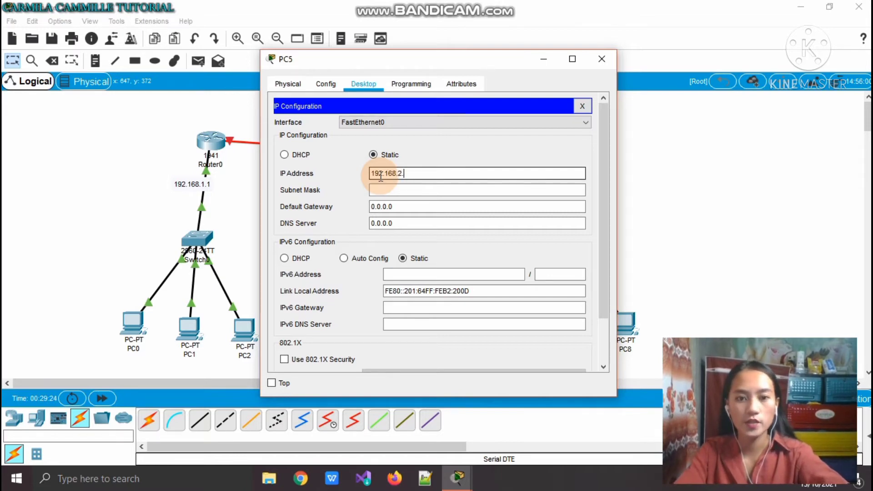
{"action": "type", "text": "4"}
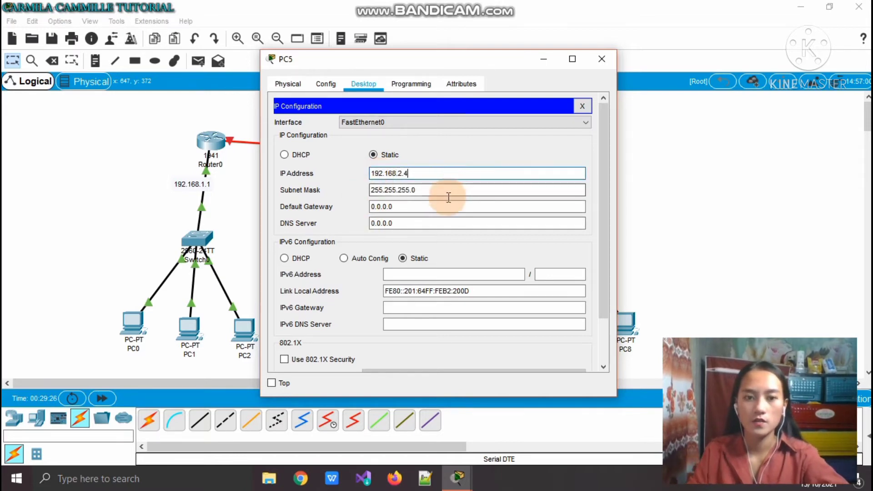
Set PC5's default gateway to 192.168.2.1 and close its configuration window
{"action": "left_click", "coordinate": [400, 207]}
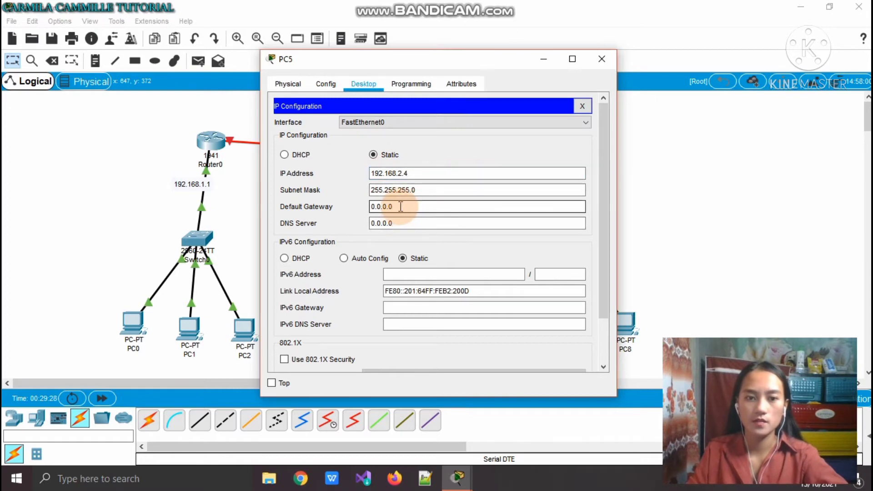
{"action": "key", "text": "BackSpace"}
{"action": "key", "text": "BackSpace"}
{"action": "key", "text": "BackSpace"}
{"action": "key", "text": "BackSpace"}
{"action": "key", "text": "BackSpace"}
{"action": "type", "text": "192."}
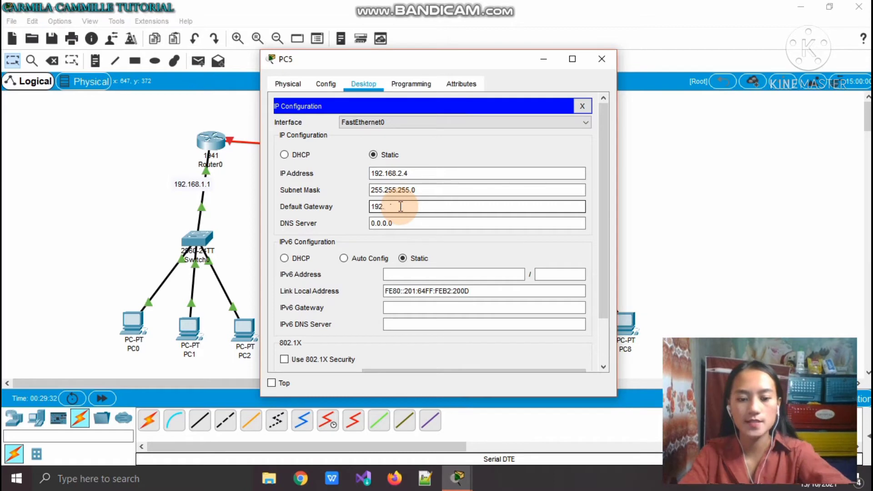
{"action": "type", "text": "168."}
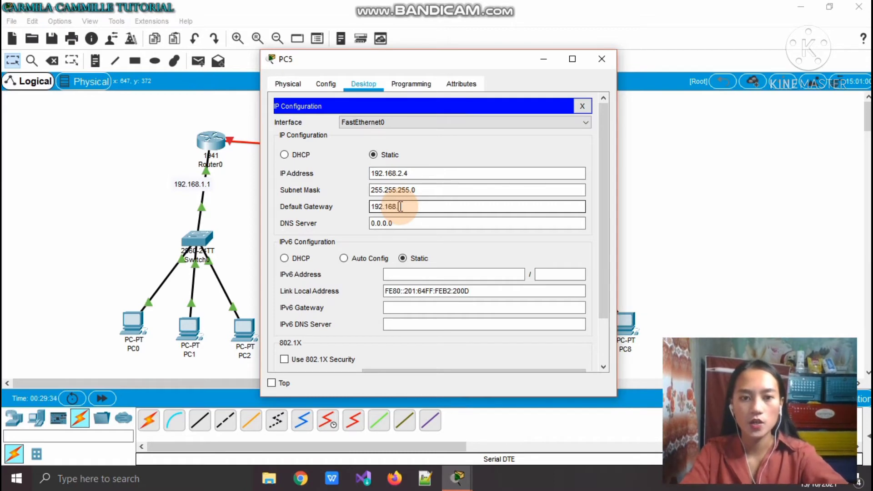
{"action": "type", "text": "2.1"}
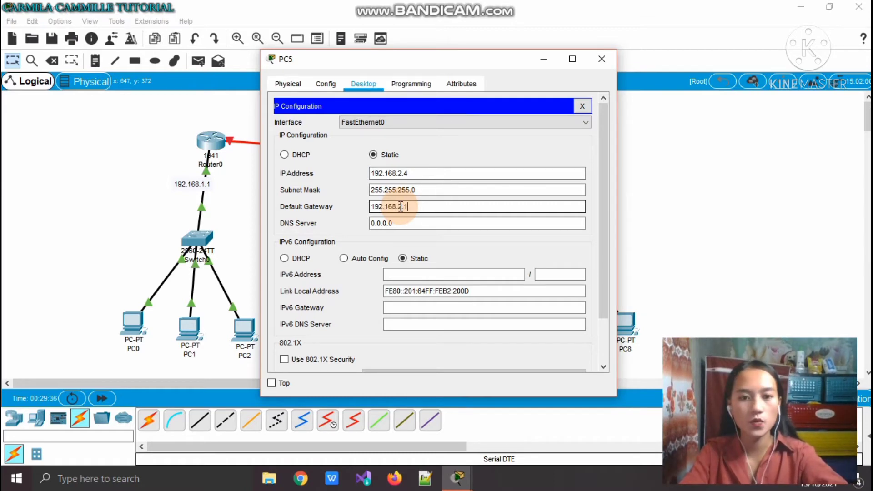
{"action": "left_click", "coordinate": [604, 58]}
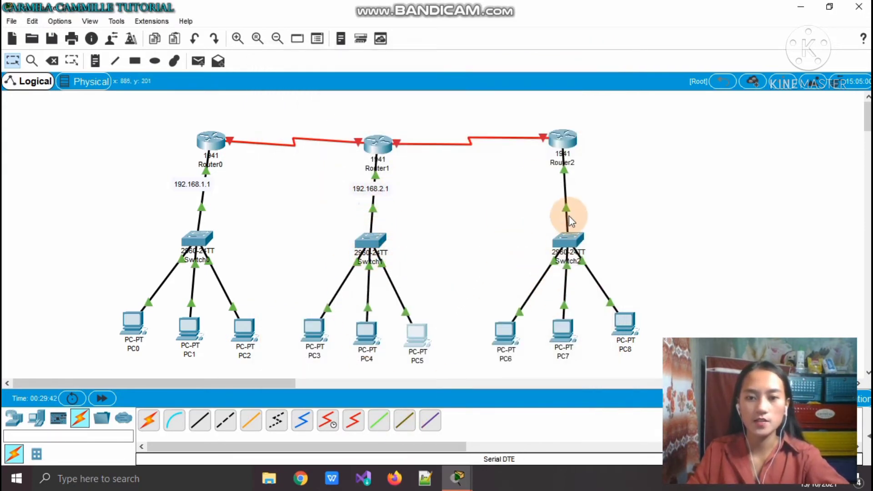
Assign PC6 the static IP address 192.168.3.2 with subnet mask 255.255.255.0
{"action": "mouse_move", "coordinate": [504, 335]}
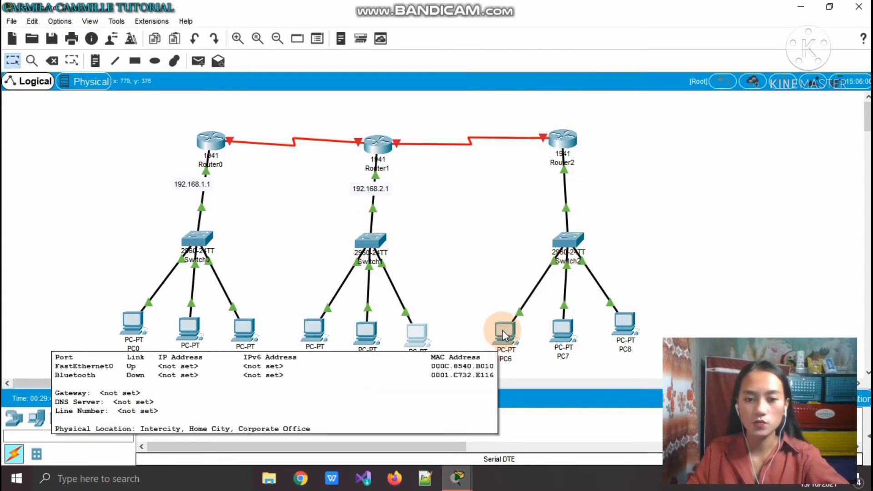
{"action": "left_click", "coordinate": [503, 333]}
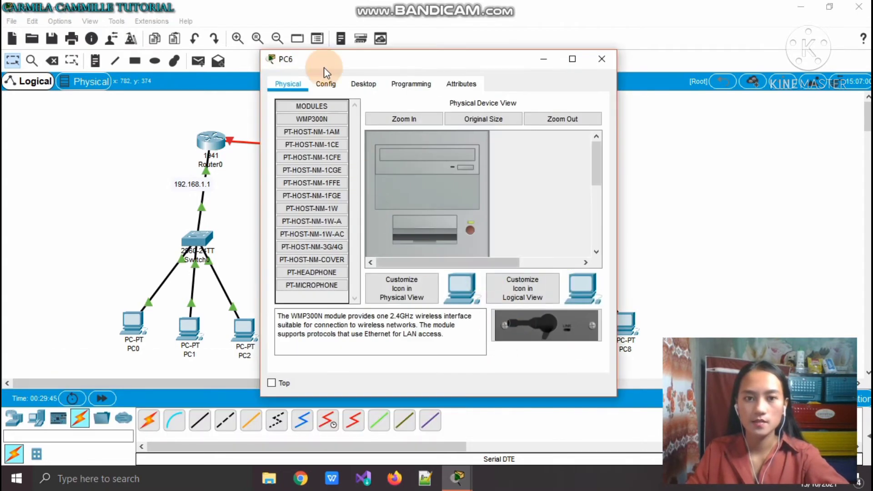
{"action": "left_click", "coordinate": [363, 83]}
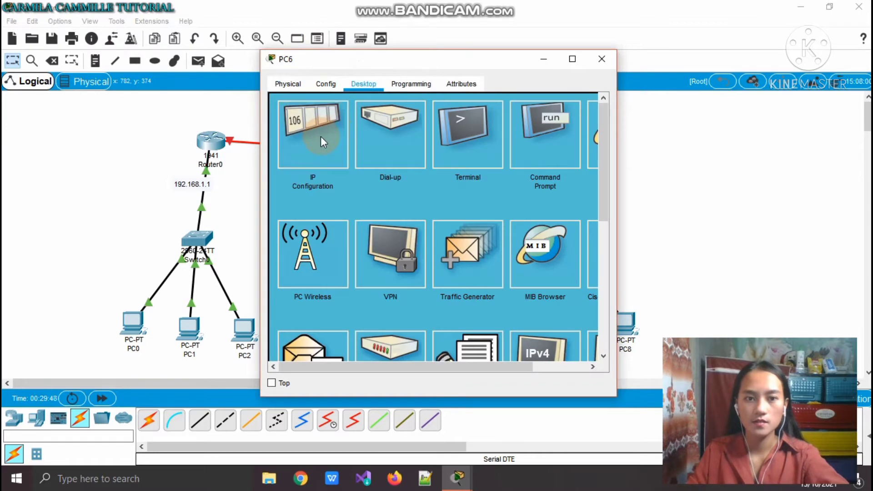
{"action": "left_click", "coordinate": [320, 136]}
{"action": "left_click", "coordinate": [417, 173]}
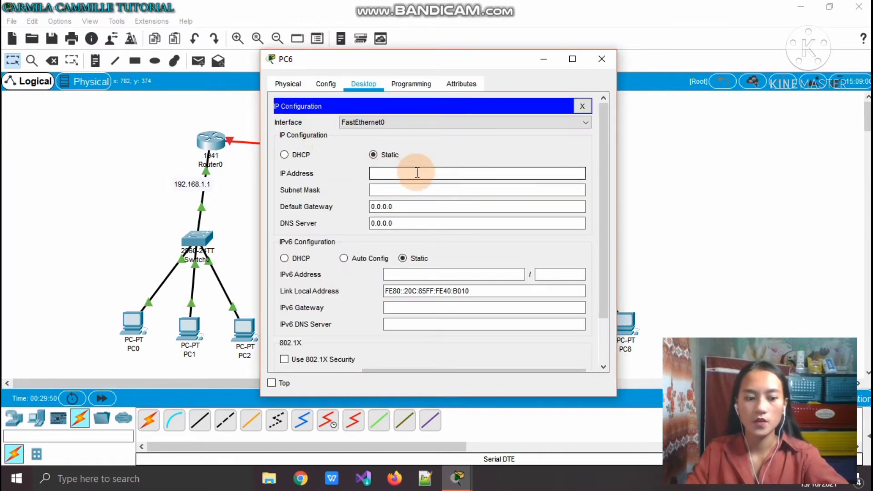
{"action": "type", "text": "192."}
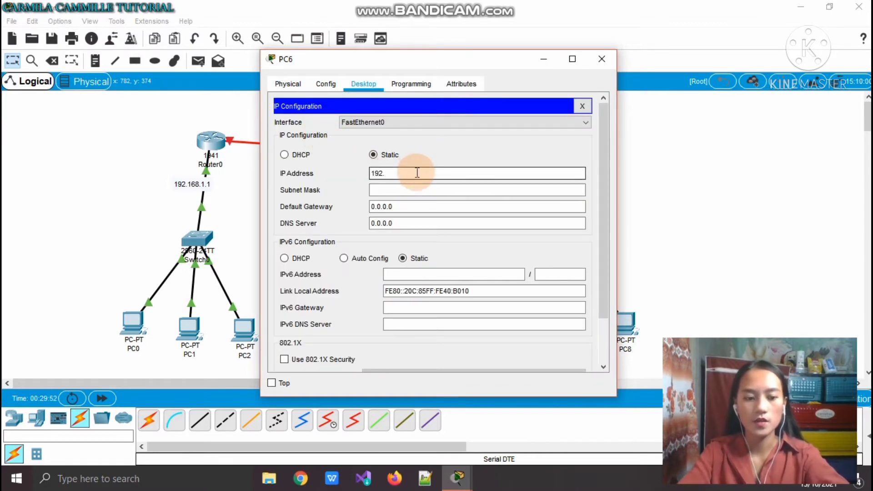
{"action": "type", "text": "168.3.2"}
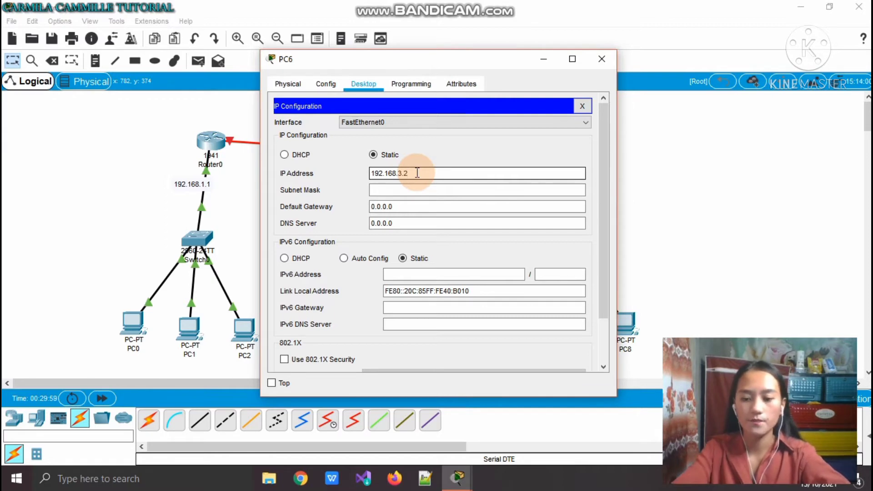
{"action": "key", "text": "Tab"}
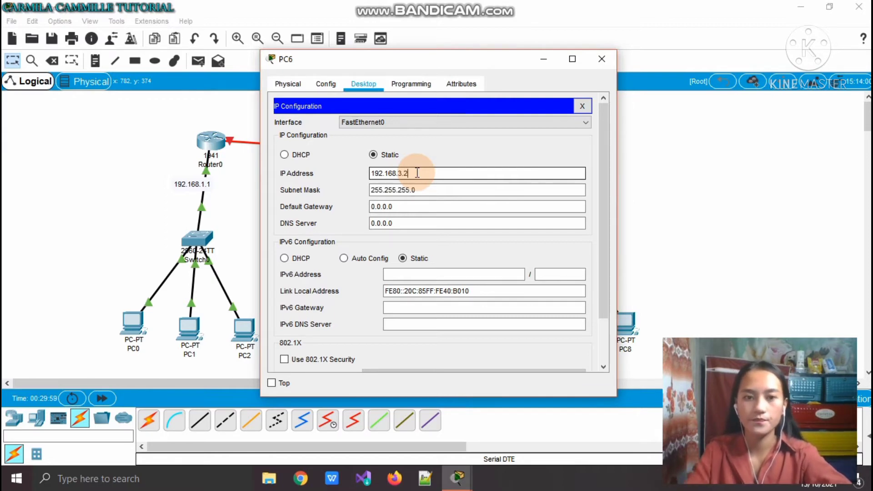
Set PC6's default gateway to 192.168.3.1 and close its configuration window
{"action": "left_click", "coordinate": [400, 209]}
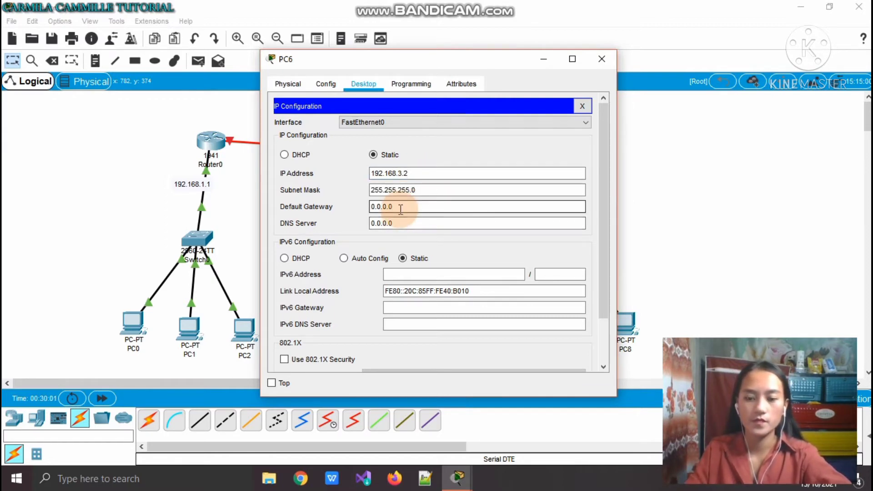
{"action": "key", "text": "BackSpace"}
{"action": "key", "text": "BackSpace"}
{"action": "key", "text": "BackSpace"}
{"action": "key", "text": "BackSpace"}
{"action": "key", "text": "BackSpace"}
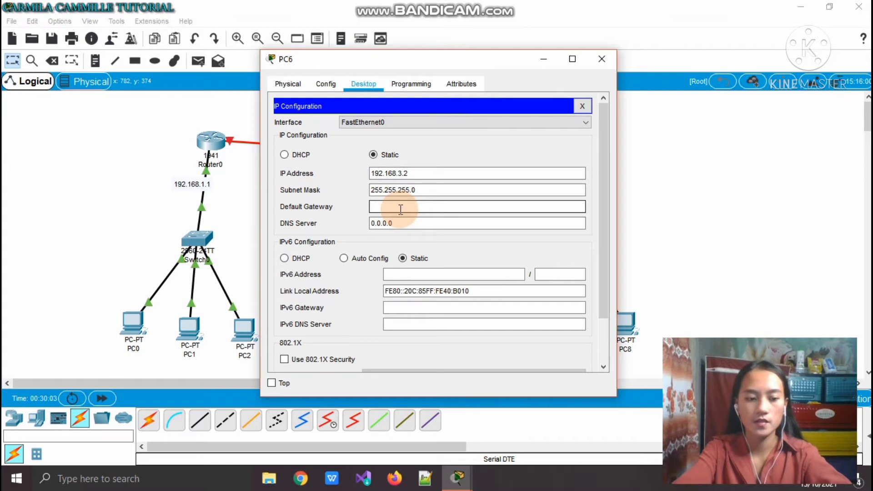
{"action": "type", "text": "192."}
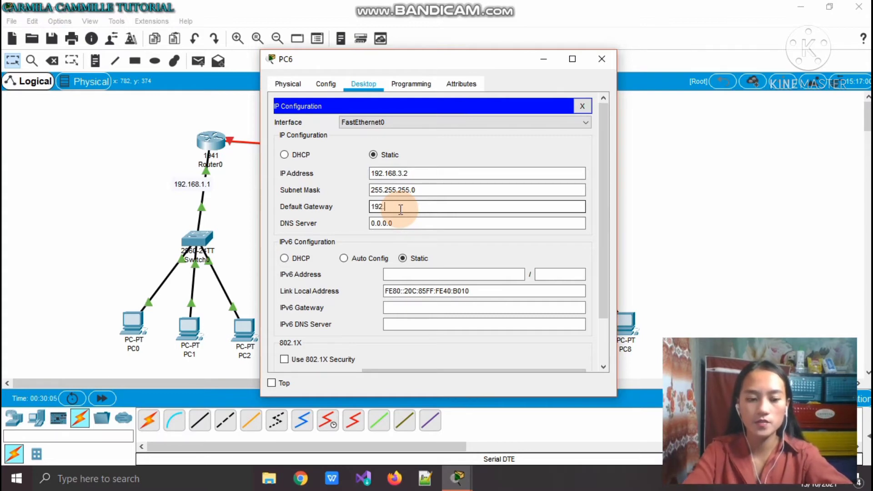
{"action": "type", "text": "168"}
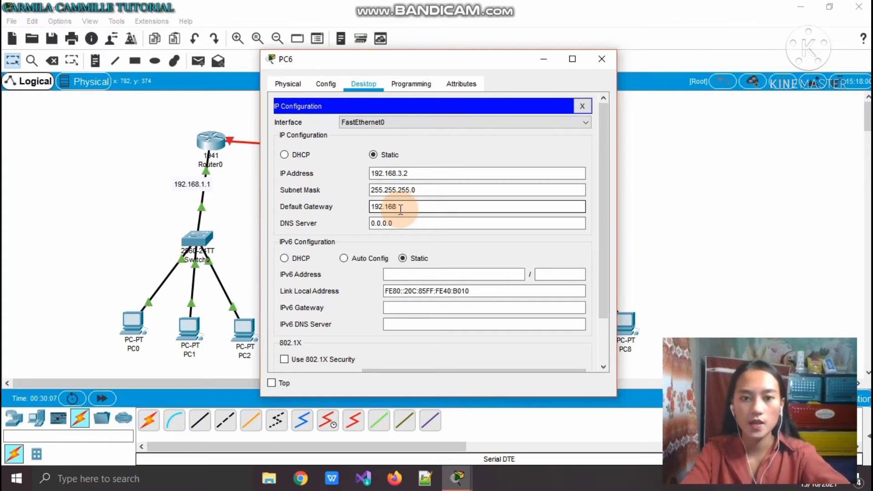
{"action": "type", "text": "."}
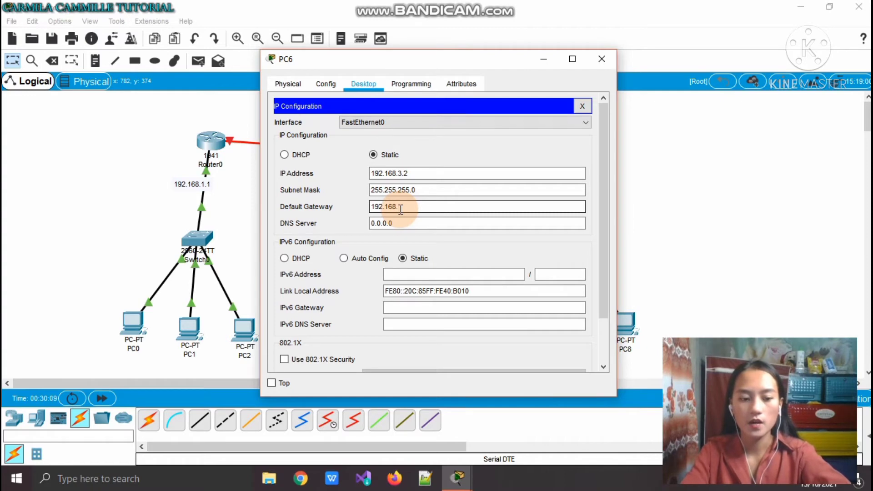
{"action": "type", "text": "3"}
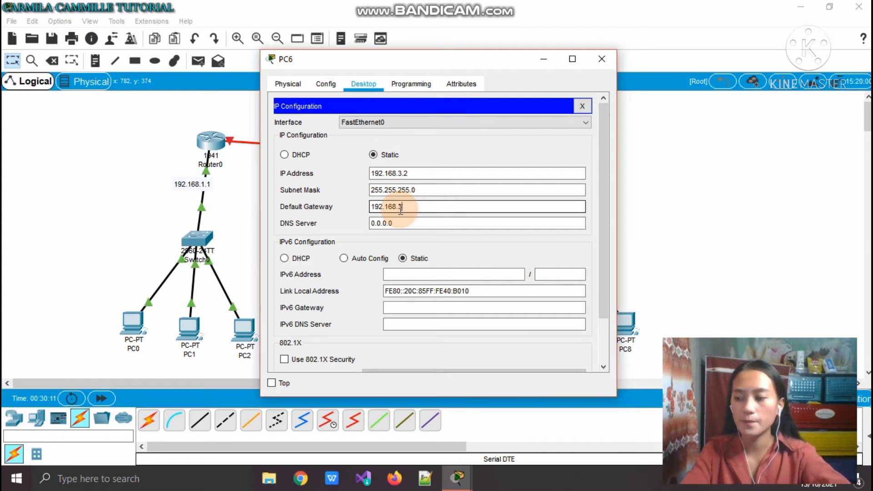
{"action": "type", "text": ".1"}
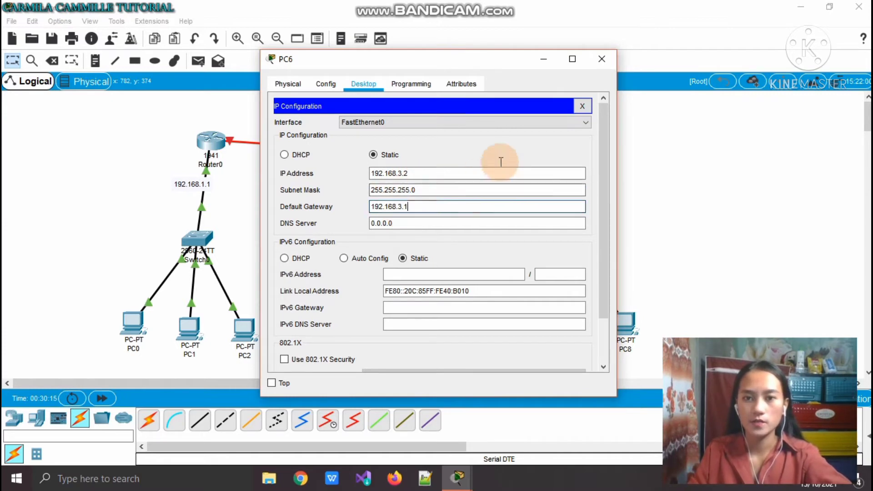
{"action": "left_click", "coordinate": [601, 60]}
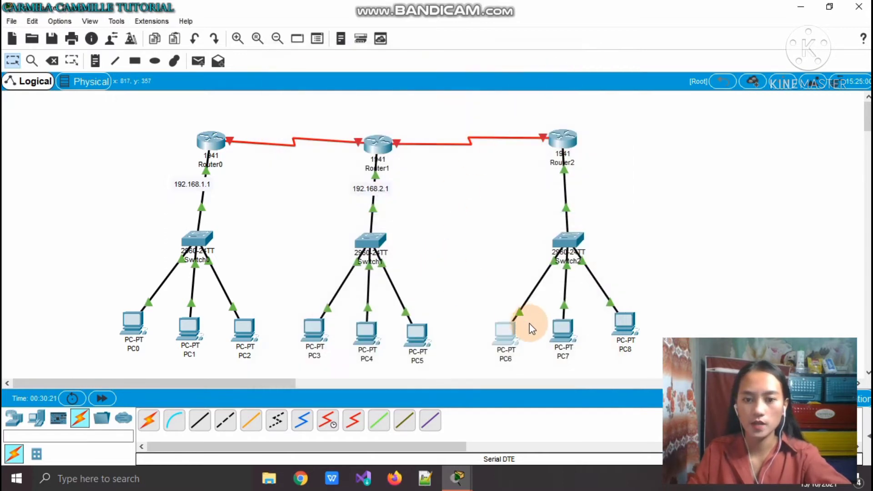
Assign PC7 the static IP address 192.168.3.3 with subnet mask 255.255.255.0
{"action": "left_click", "coordinate": [563, 336]}
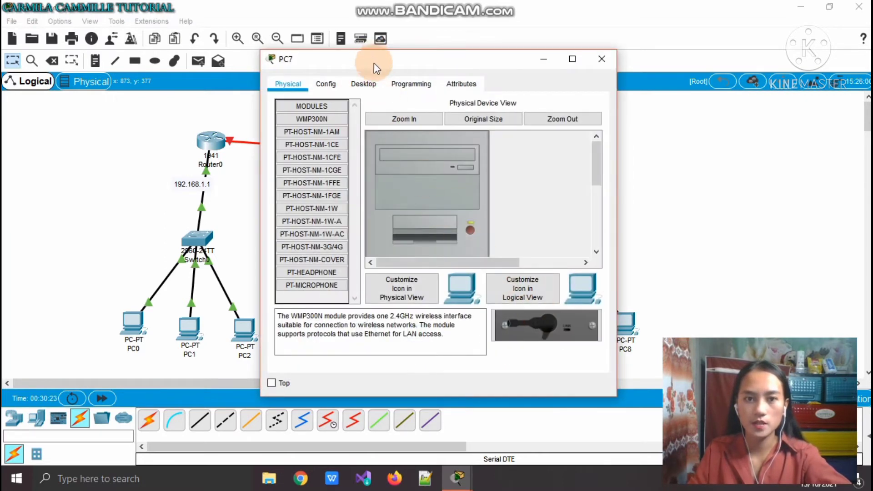
{"action": "left_click", "coordinate": [363, 84]}
{"action": "left_click", "coordinate": [318, 147]}
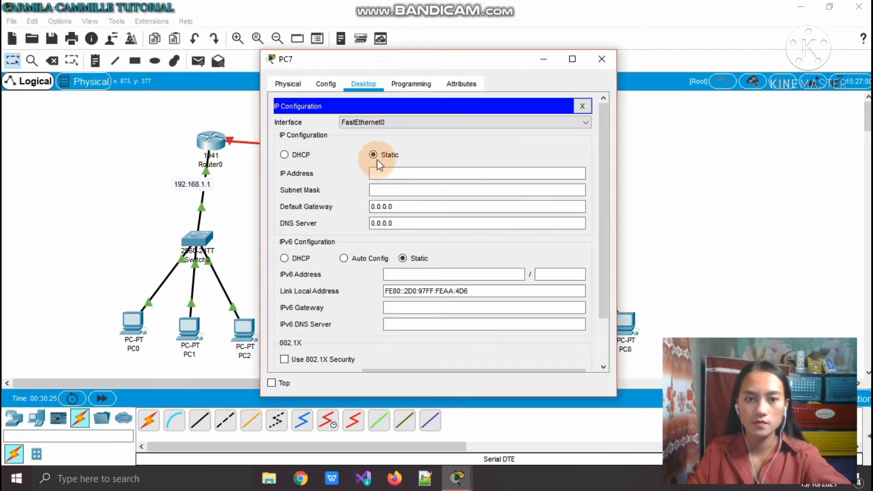
{"action": "left_click", "coordinate": [397, 172]}
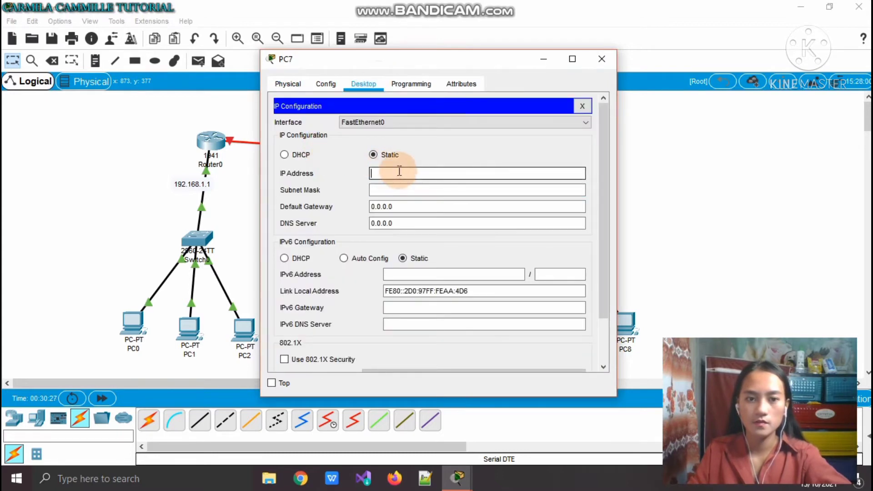
{"action": "type", "text": "192"}
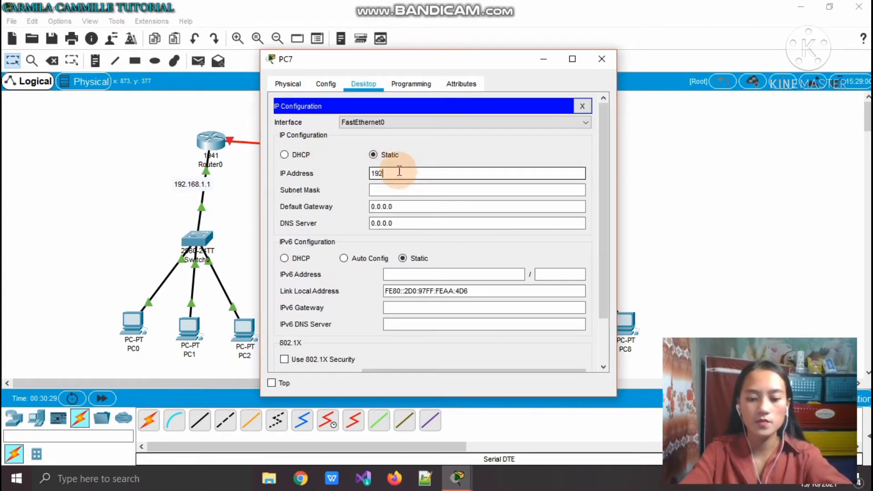
{"action": "type", "text": ".16"}
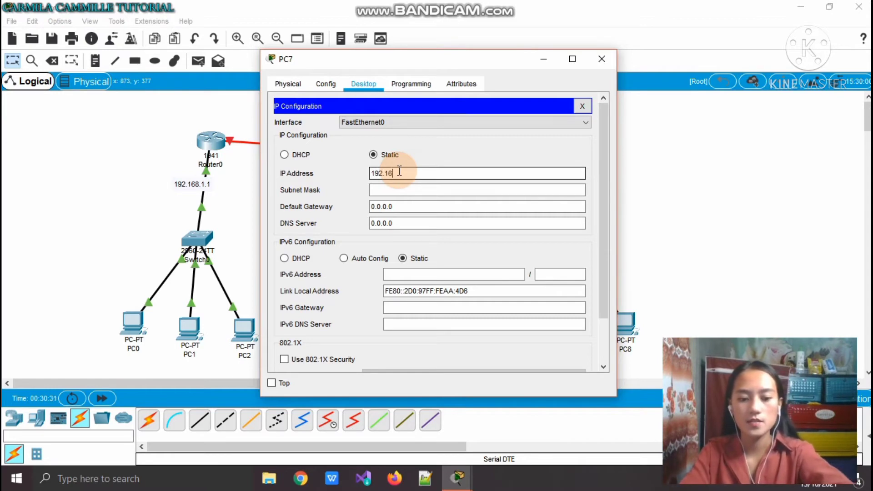
{"action": "type", "text": "8."}
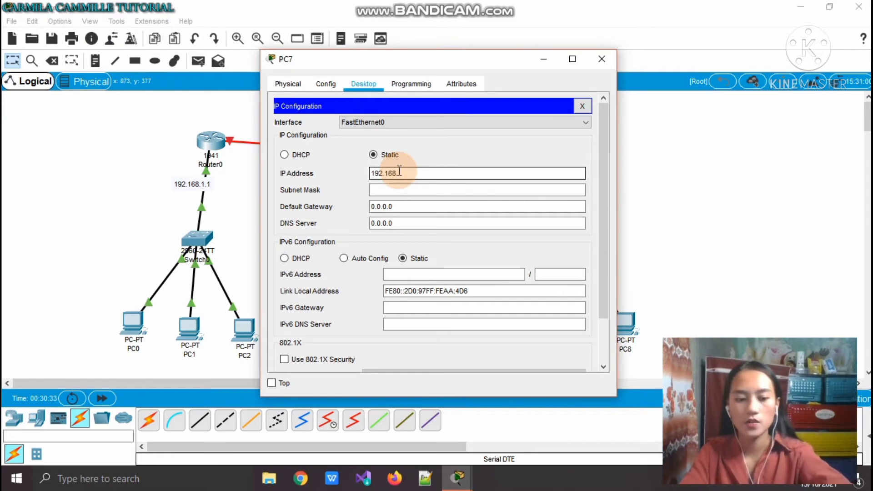
{"action": "type", "text": "1.3"}
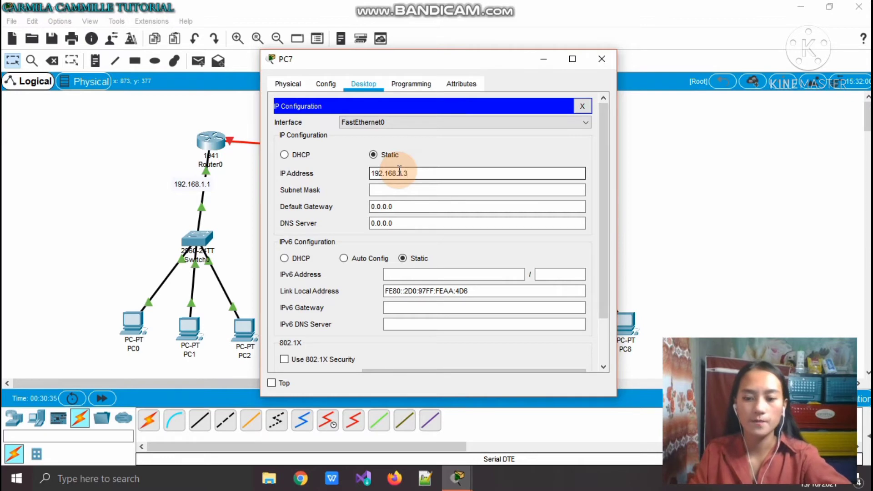
{"action": "key", "text": "Tab"}
Set PC7's default gateway to 192.168.3.1 and close its configuration window
{"action": "left_click", "coordinate": [384, 208]}
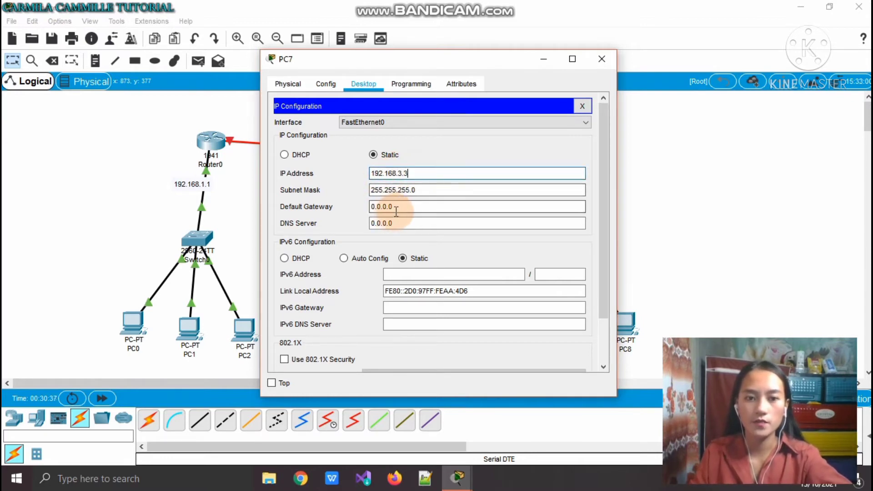
{"action": "left_click", "coordinate": [399, 207]}
{"action": "key", "text": "BackSpace"}
{"action": "key", "text": "BackSpace"}
{"action": "key", "text": "BackSpace"}
{"action": "key", "text": "BackSpace"}
{"action": "key", "text": "BackSpace"}
{"action": "key", "text": "BackSpace"}
{"action": "key", "text": "BackSpace"}
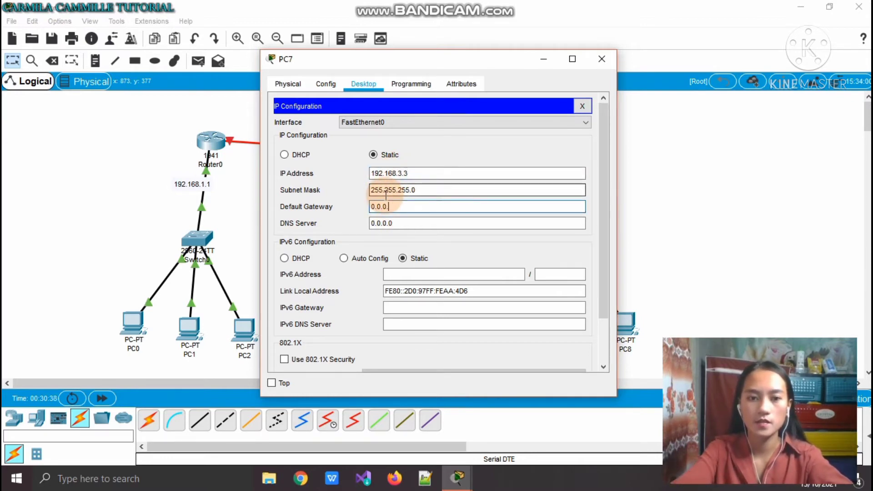
{"action": "type", "text": "192"}
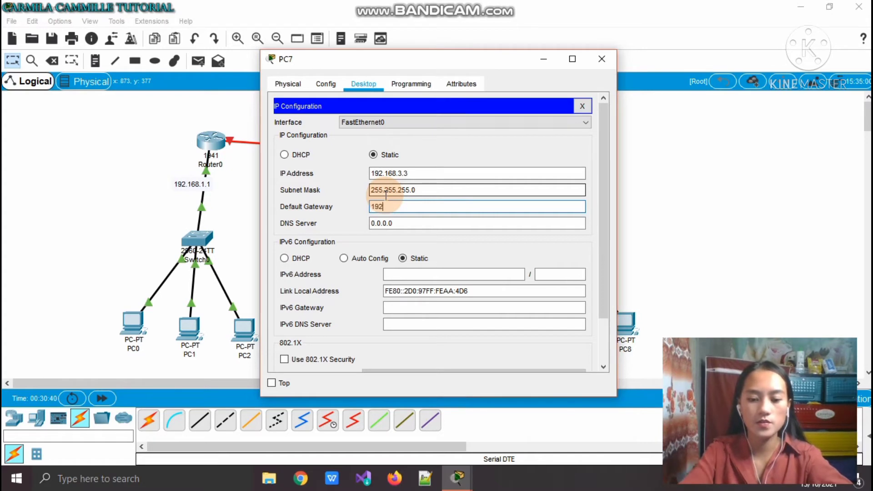
{"action": "type", "text": ".1"}
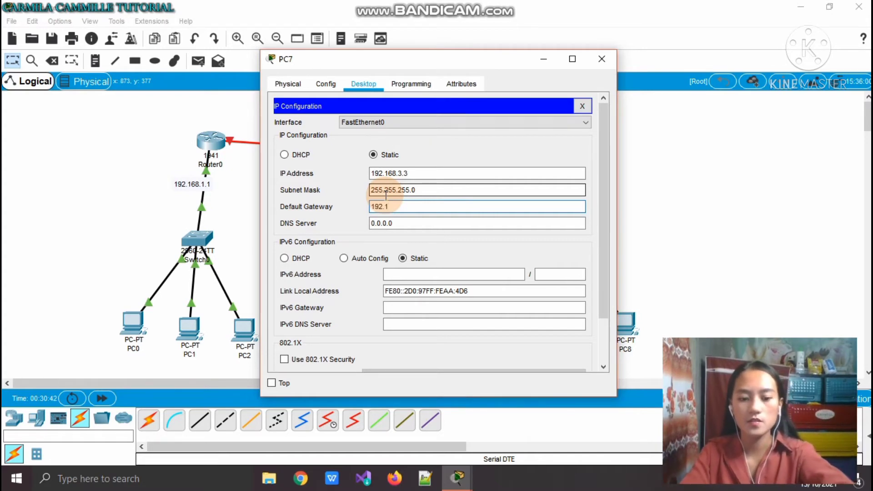
{"action": "type", "text": "68.3.1"}
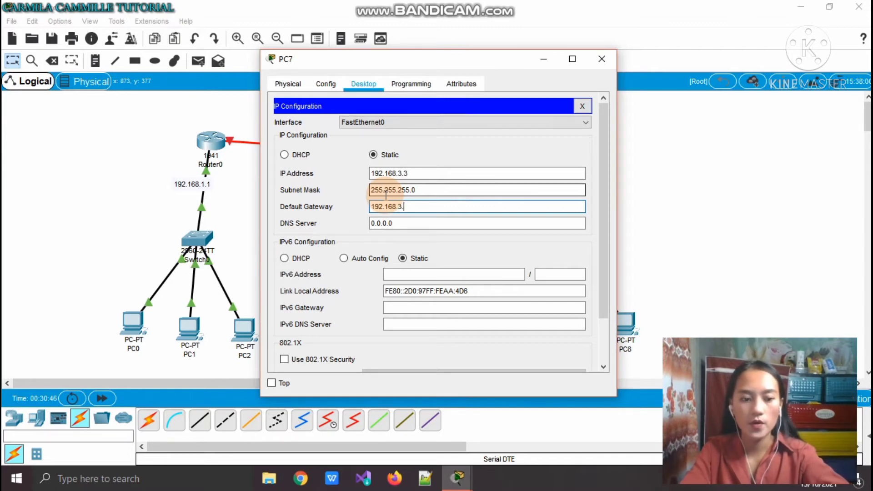
{"action": "left_click", "coordinate": [600, 58]}
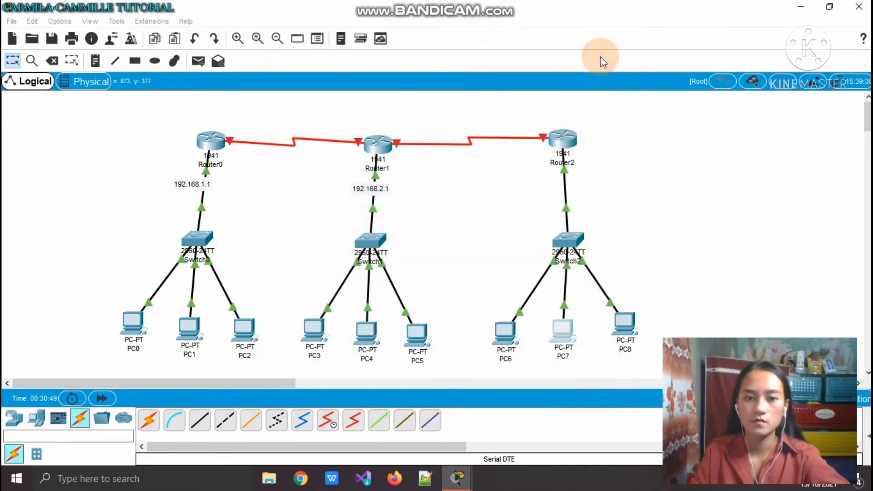
Open PC8's IP configuration and start entering its static IP address with 192.1
{"action": "left_click", "coordinate": [625, 328]}
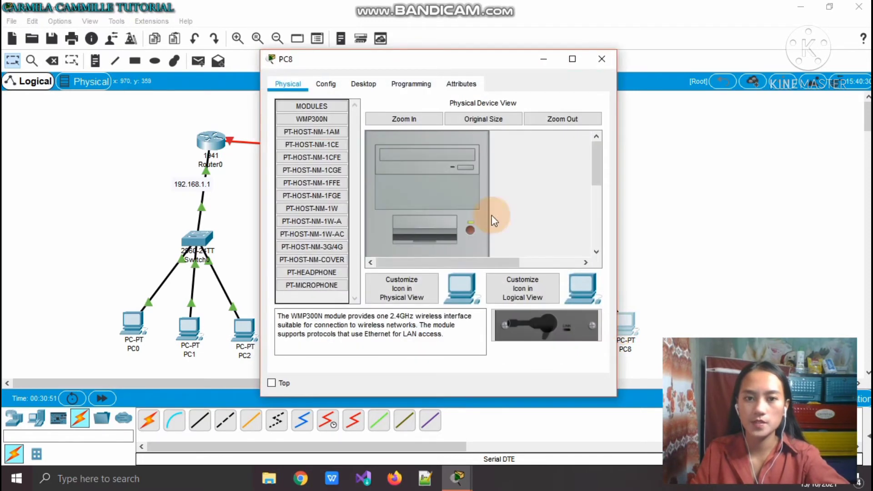
{"action": "left_click", "coordinate": [367, 81]}
{"action": "left_click", "coordinate": [309, 128]}
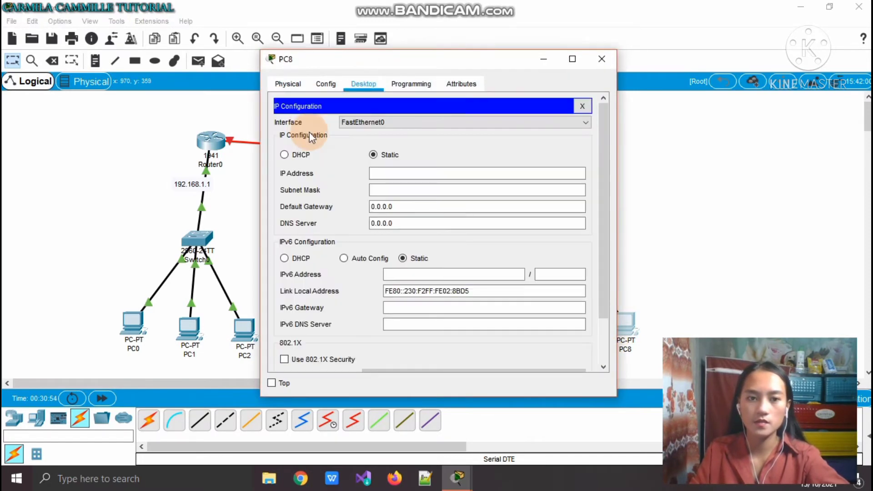
{"action": "left_click", "coordinate": [380, 167]}
{"action": "left_click", "coordinate": [385, 172]}
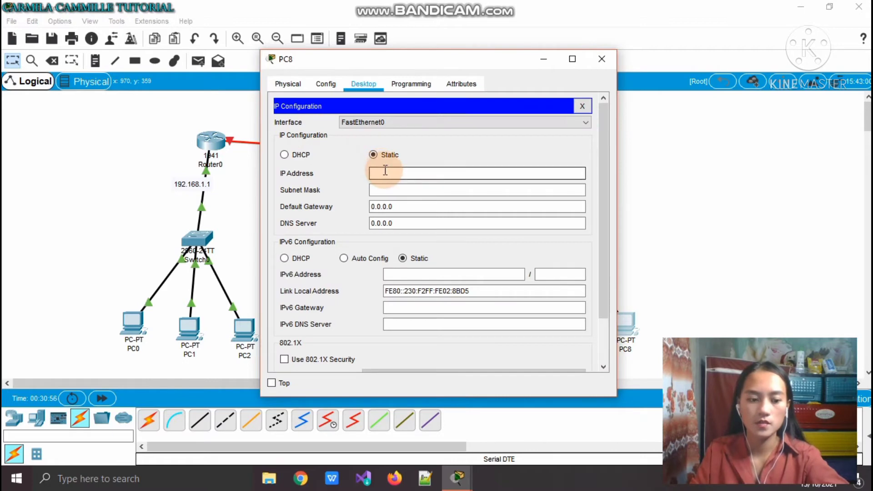
{"action": "type", "text": "192.1"}
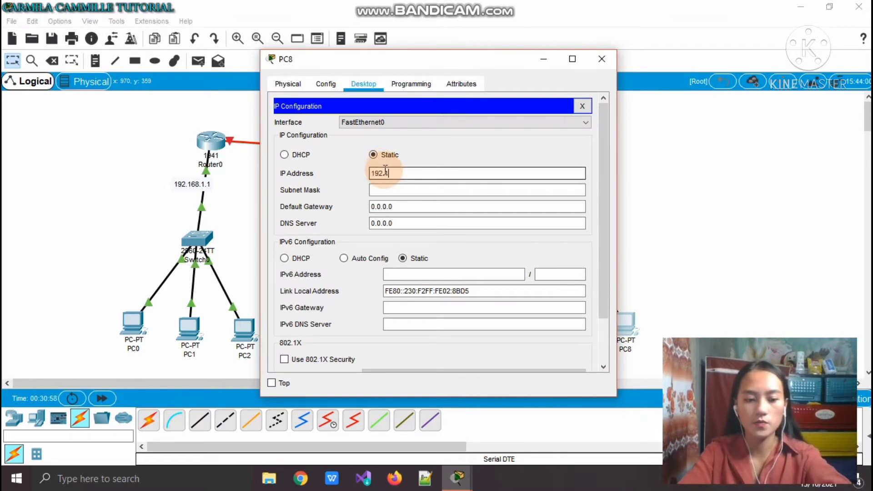
Assign PC8 the static IP address 192.168.3.4 with subnet mask 255.255.255.0
{"action": "type", "text": "68."}
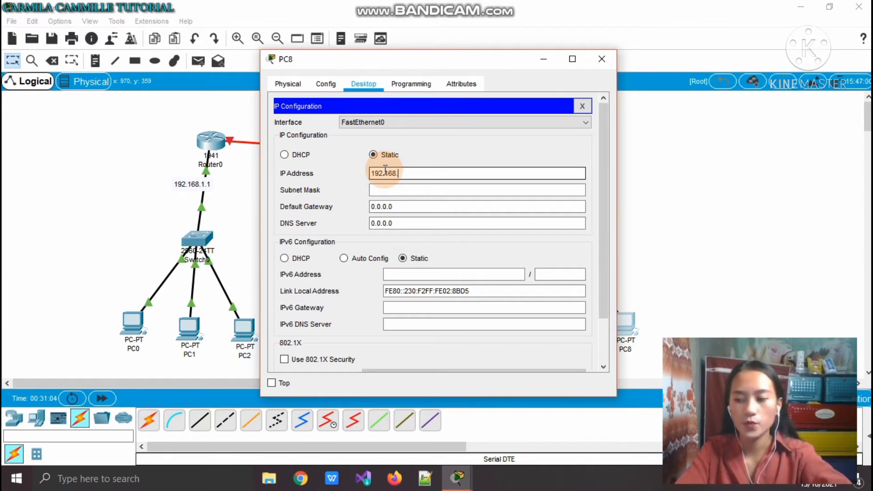
{"action": "type", "text": "3.4"}
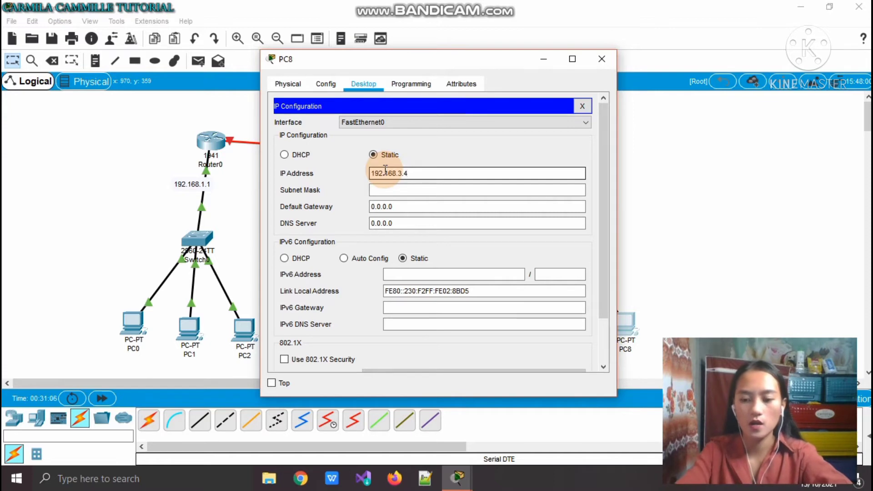
{"action": "left_click", "coordinate": [387, 189]}
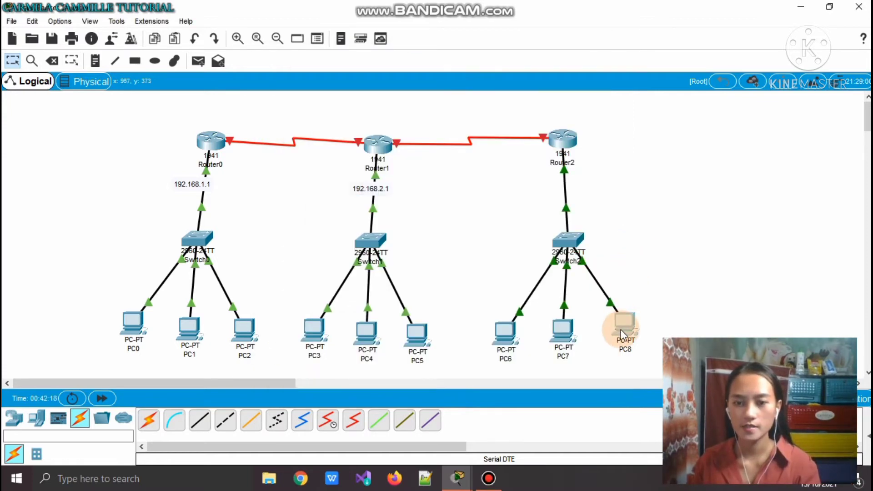
Set PC8's default gateway to 192.168.3.1 and close its configuration window
{"action": "left_click", "coordinate": [623, 334]}
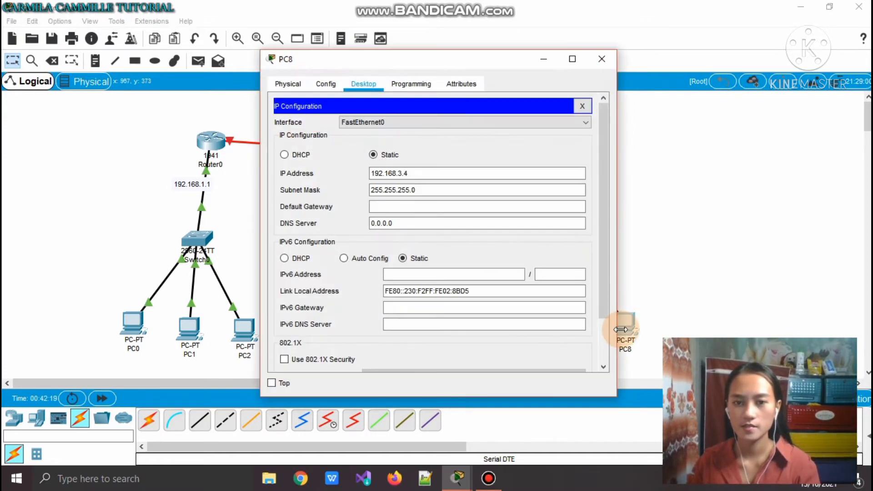
{"action": "left_click", "coordinate": [415, 172]}
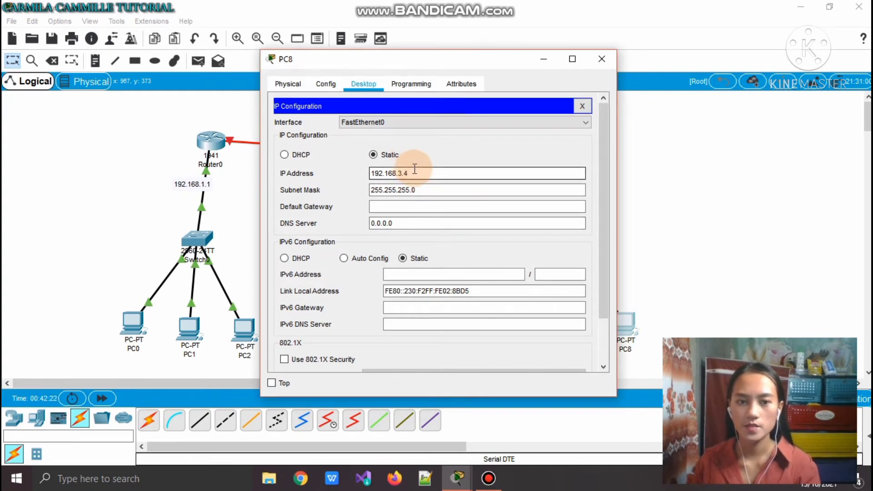
{"action": "left_click", "coordinate": [389, 201]}
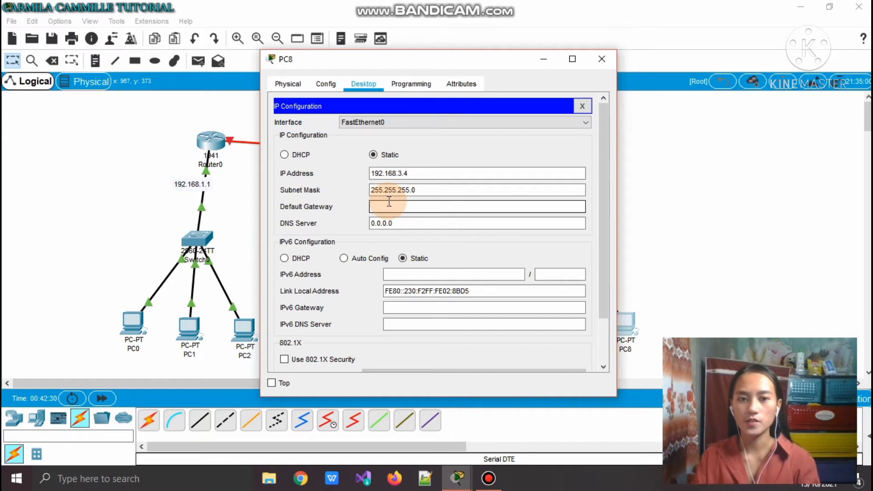
{"action": "type", "text": "192"}
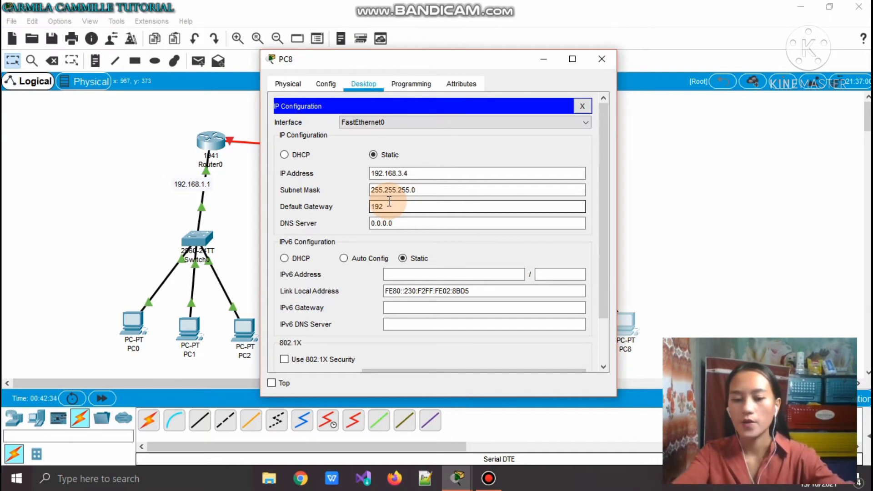
{"action": "type", "text": ".1"}
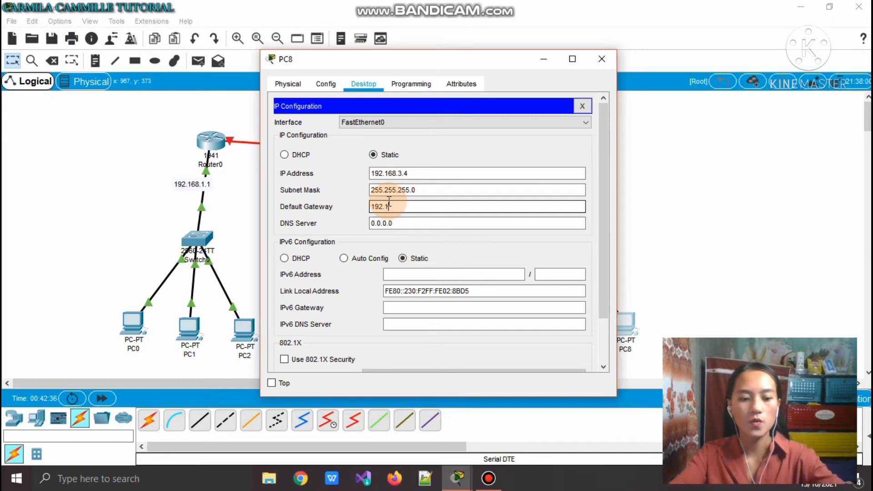
{"action": "type", "text": "68."}
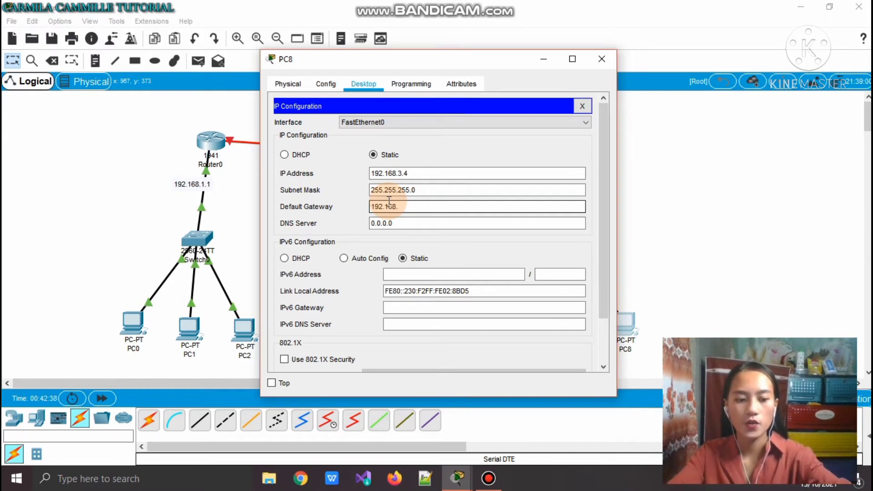
{"action": "type", "text": "3.1"}
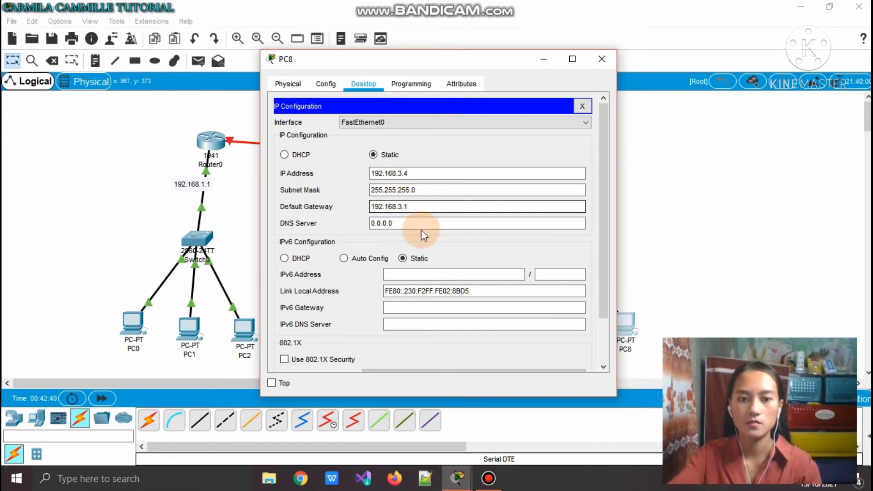
{"action": "left_click", "coordinate": [602, 59]}
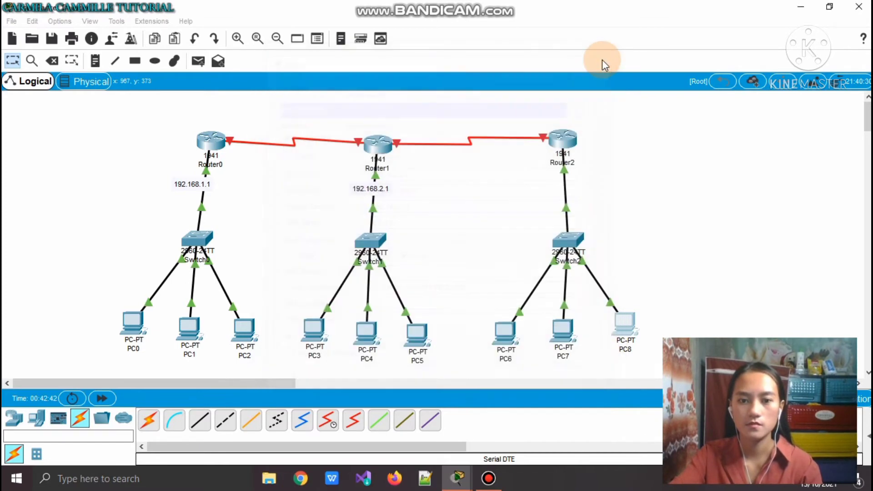
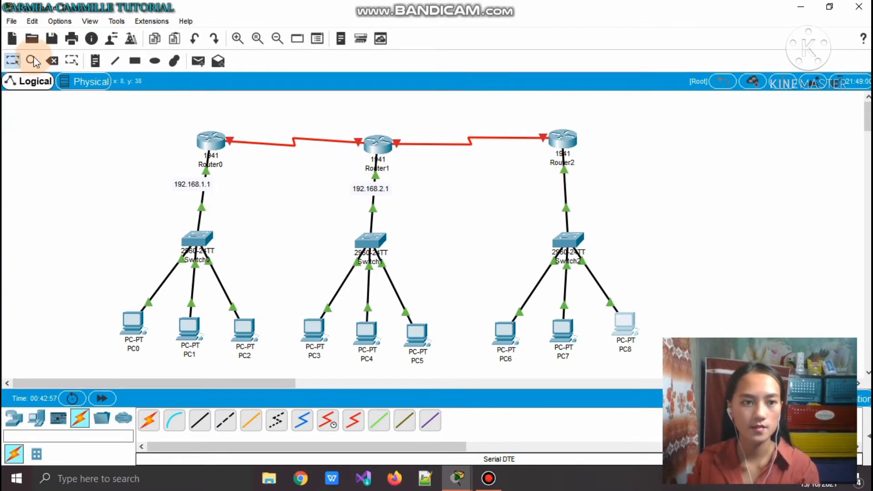
Place a text note reading 192.168.3.1 on the link between Router2 and its switch
{"action": "left_click", "coordinate": [95, 59]}
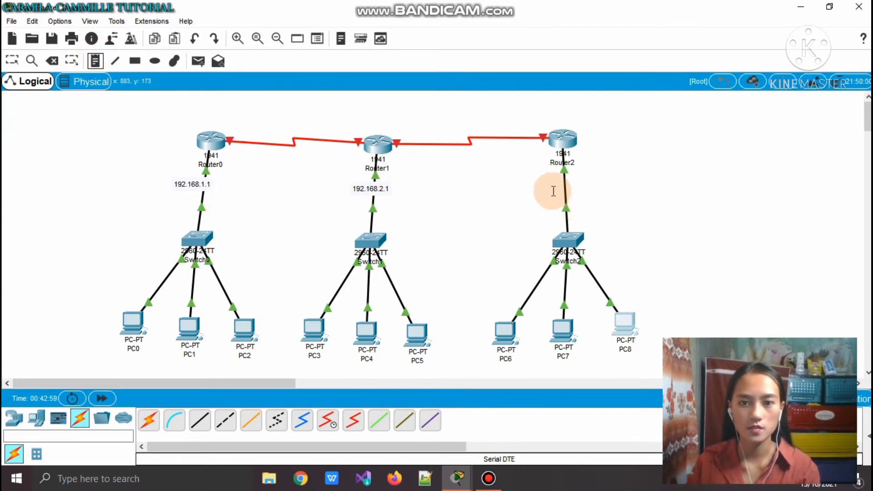
{"action": "left_click", "coordinate": [535, 183]}
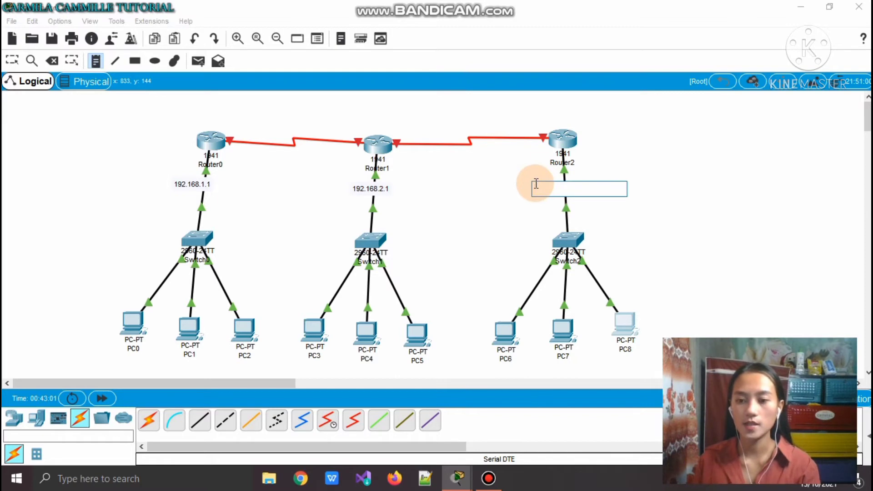
{"action": "type", "text": "192"}
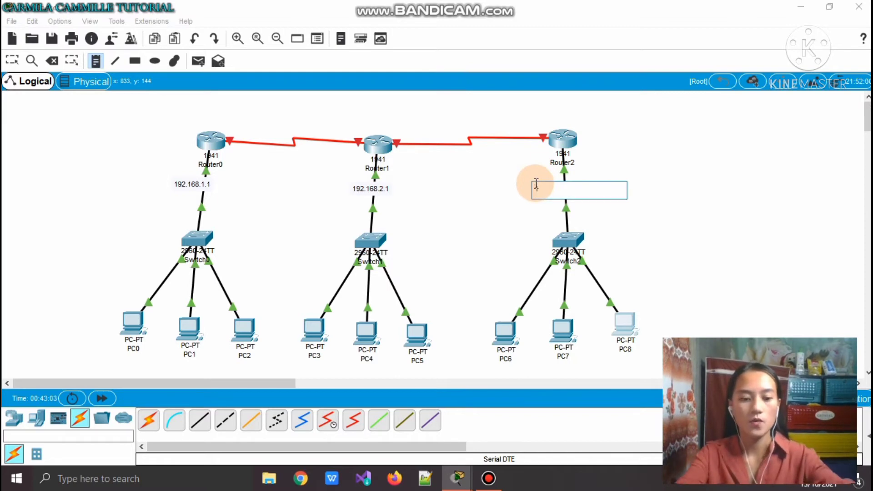
{"action": "type", "text": ".1"}
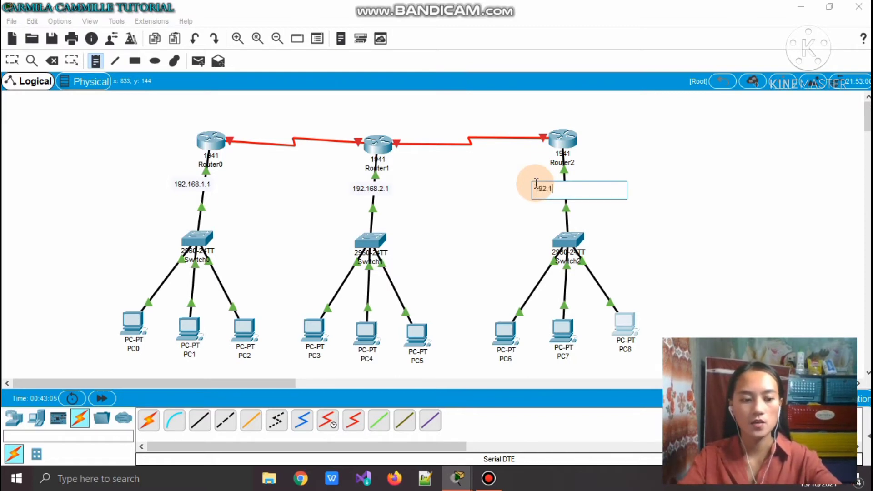
{"action": "type", "text": "68."}
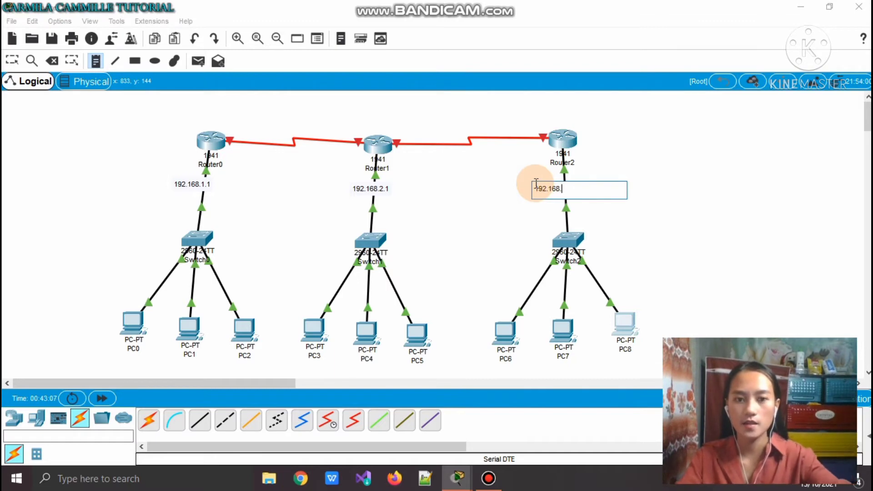
{"action": "type", "text": "3"}
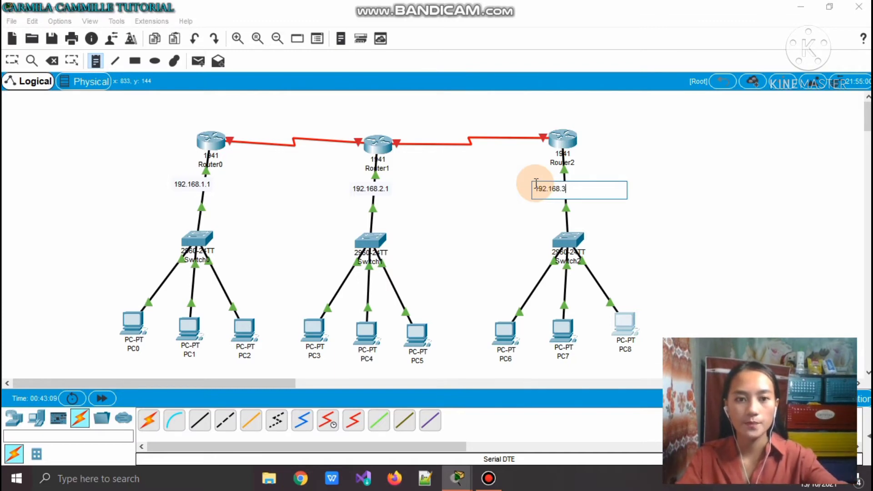
{"action": "type", "text": ".1"}
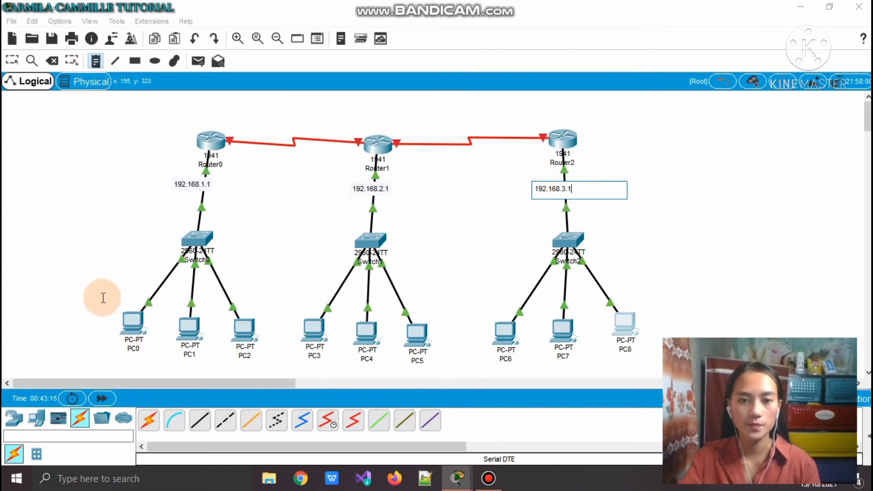
Add a text note reading 192.168.1.2 beneath PC0
{"action": "left_click", "coordinate": [90, 357]}
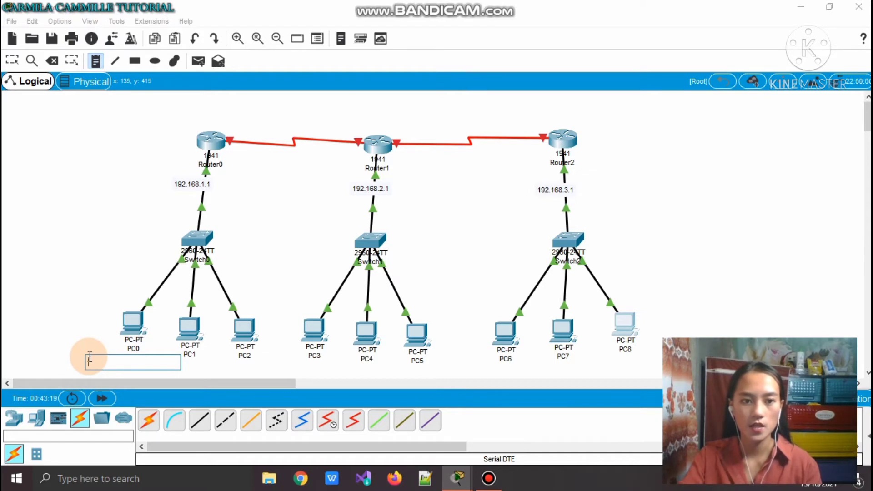
{"action": "type", "text": "192"}
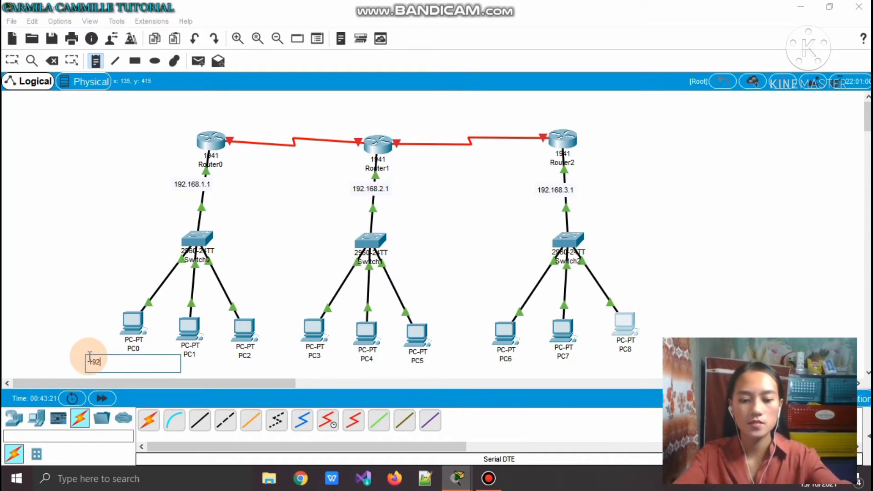
{"action": "type", "text": ".168."}
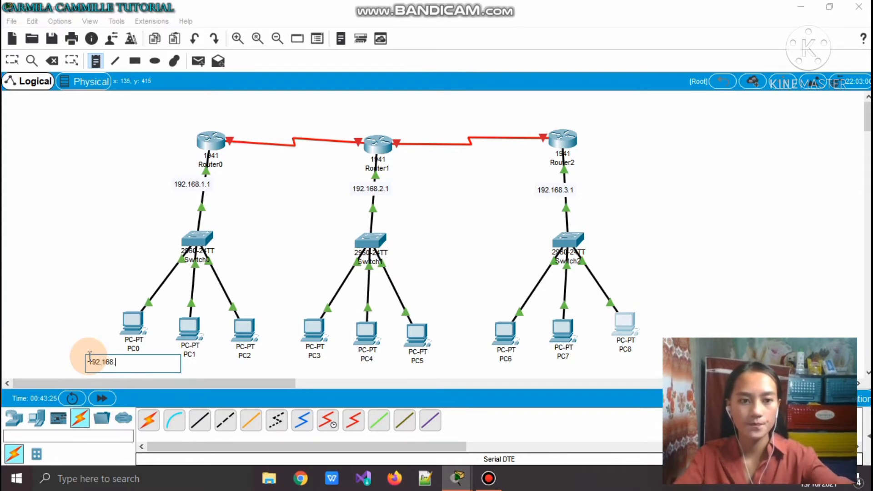
{"action": "type", "text": "2"}
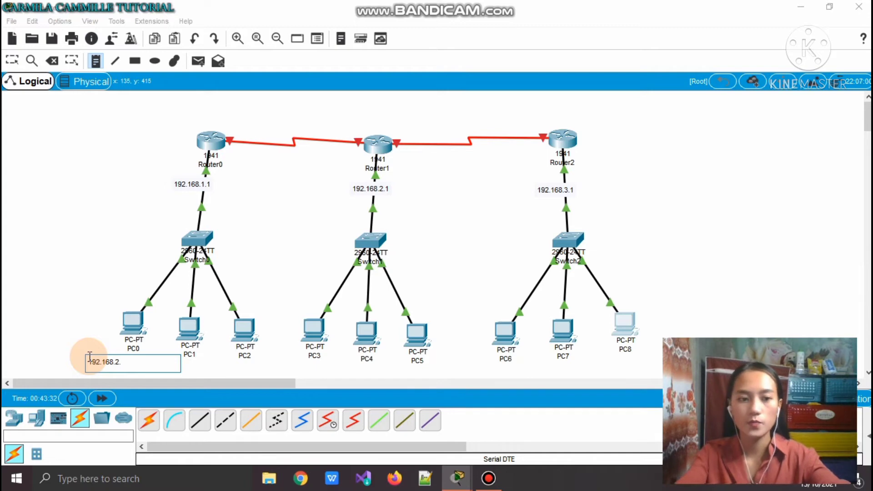
{"action": "key", "text": "BackSpace"}
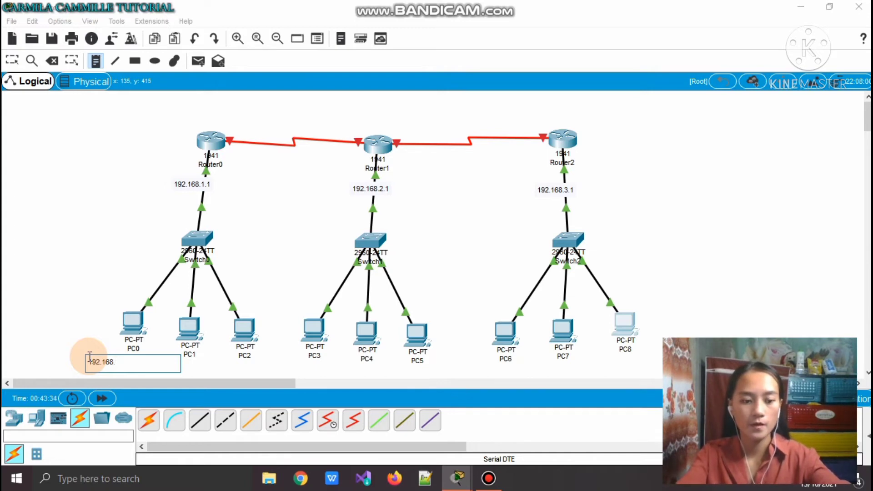
{"action": "type", "text": "1.2"}
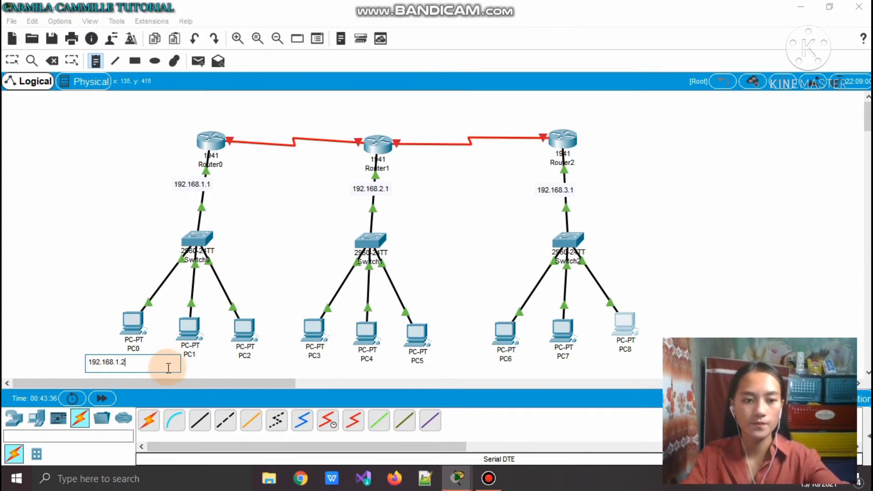
{"action": "left_click", "coordinate": [189, 364]}
Add a text note reading 192.168.1.3 beneath PC1
{"action": "left_click", "coordinate": [157, 364]}
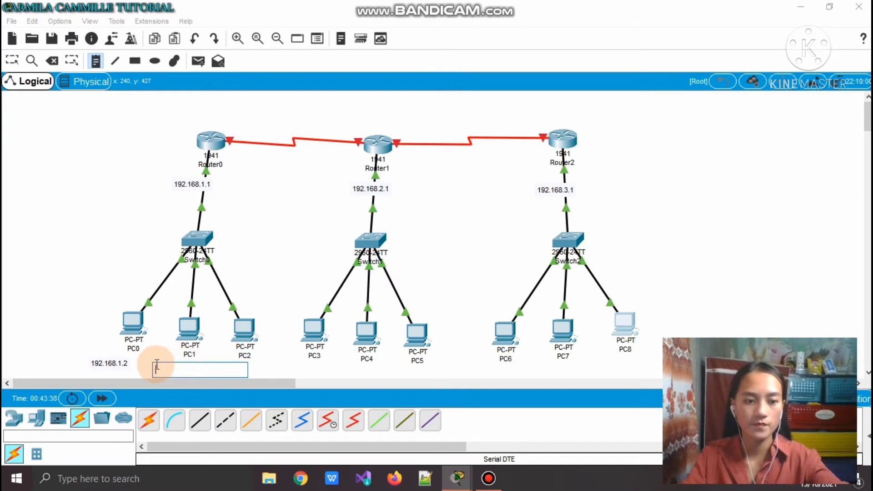
{"action": "type", "text": "192."}
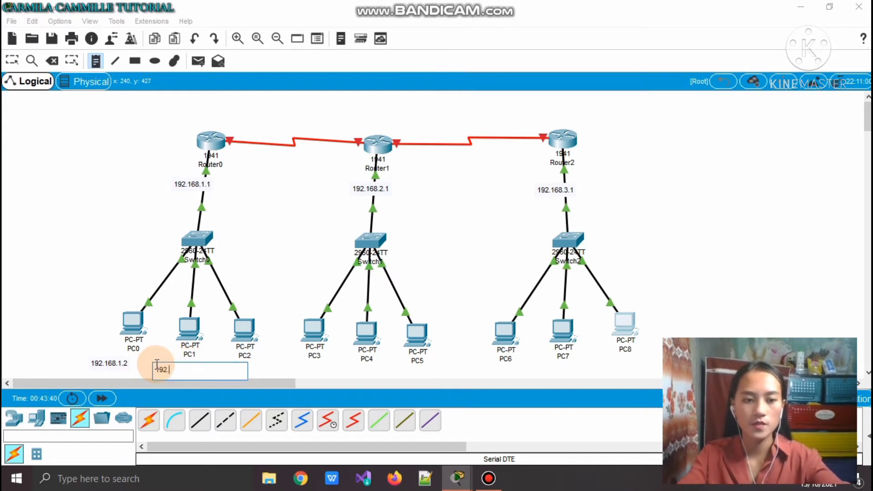
{"action": "type", "text": "168"}
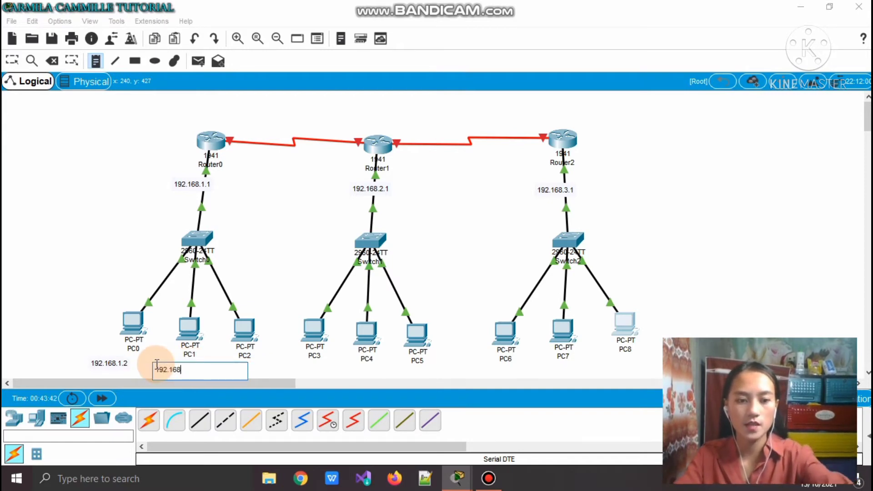
{"action": "type", "text": "."}
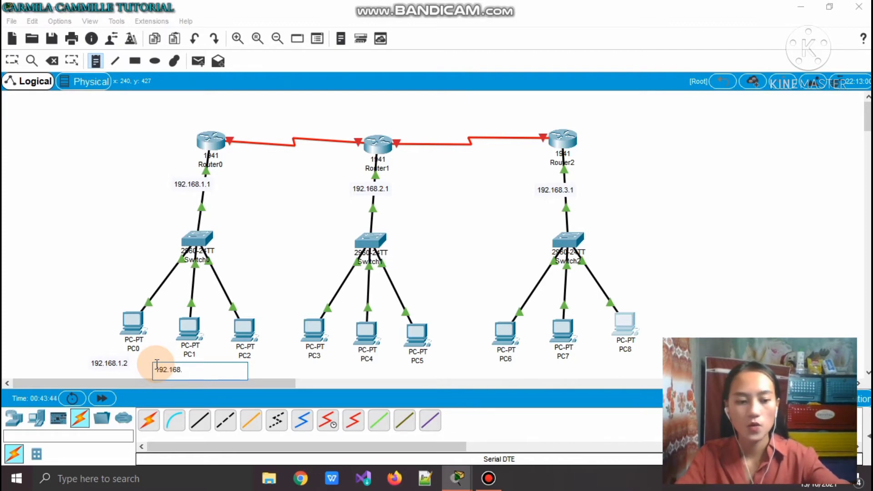
{"action": "type", "text": "1."}
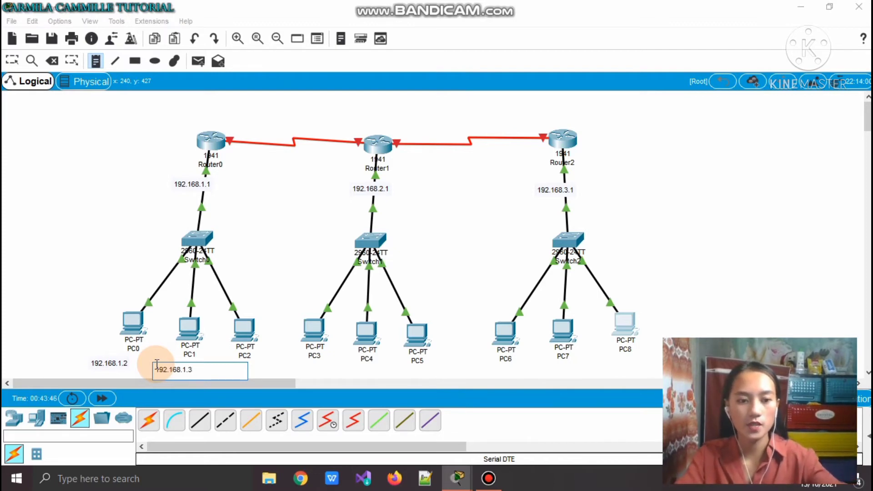
{"action": "type", "text": "3"}
Add a text note reading 192.168.1.4 beneath PC2
{"action": "left_click", "coordinate": [221, 364]}
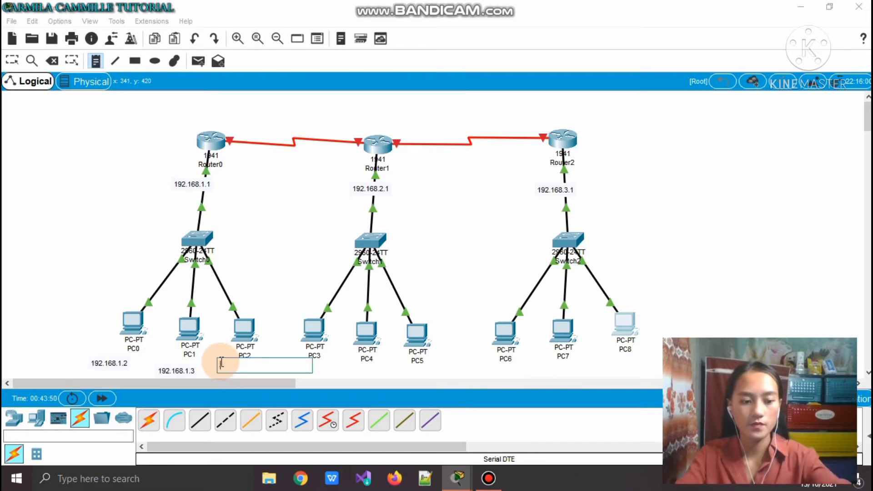
{"action": "type", "text": "192."}
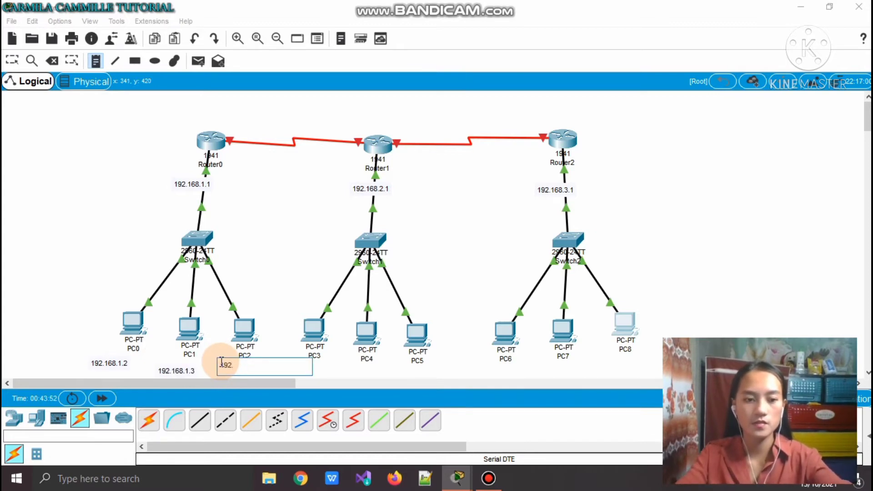
{"action": "type", "text": "168.1."}
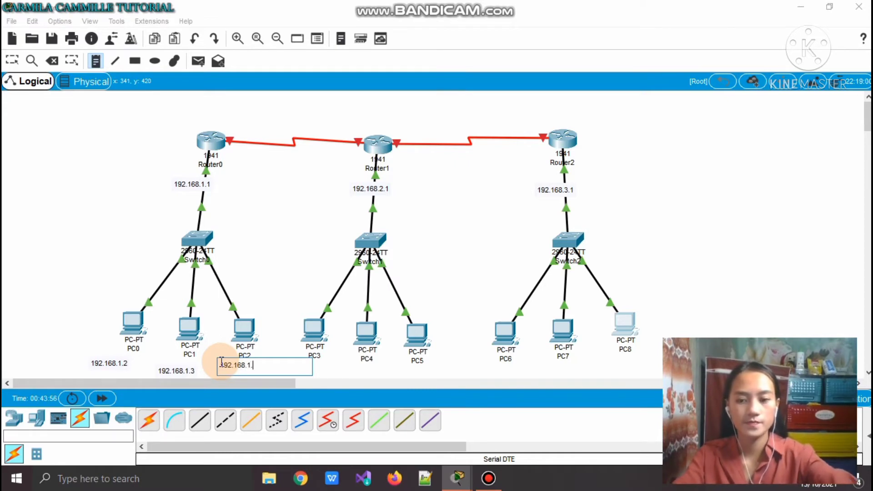
{"action": "type", "text": "4"}
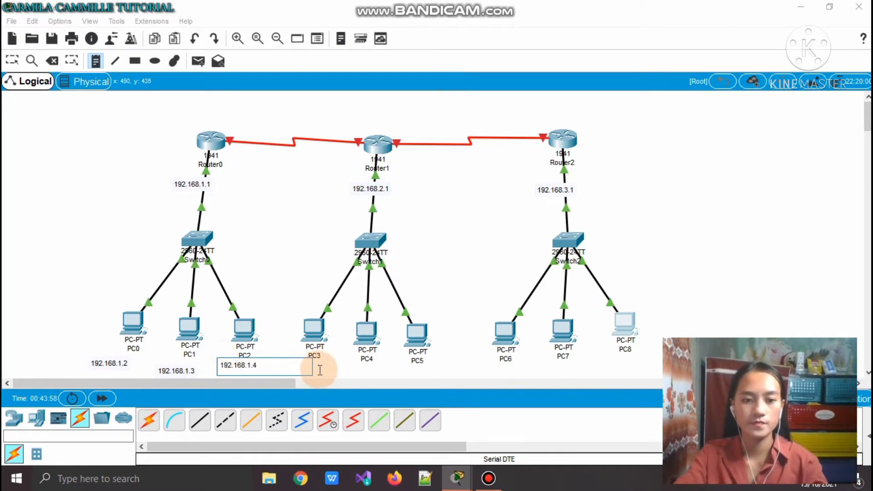
{"action": "left_click", "coordinate": [319, 374]}
Add a text note reading 192.168.2.2 beneath PC3
{"action": "left_click", "coordinate": [289, 362]}
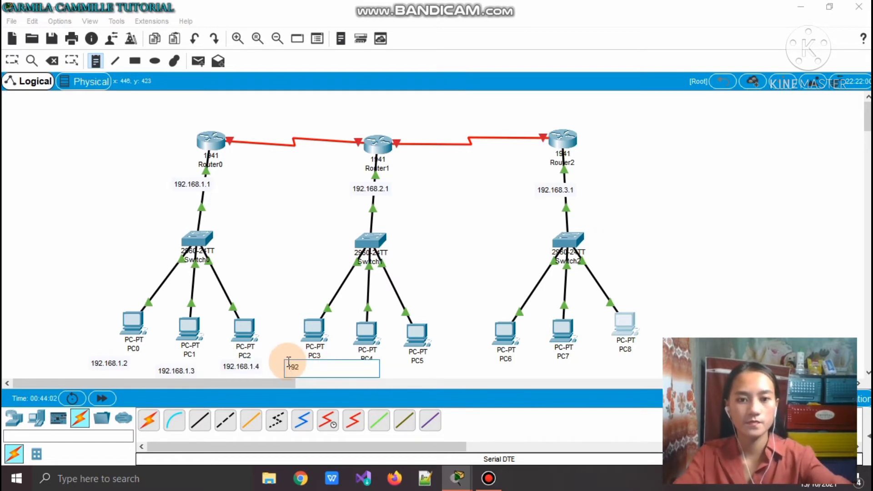
{"action": "type", "text": "192.168."}
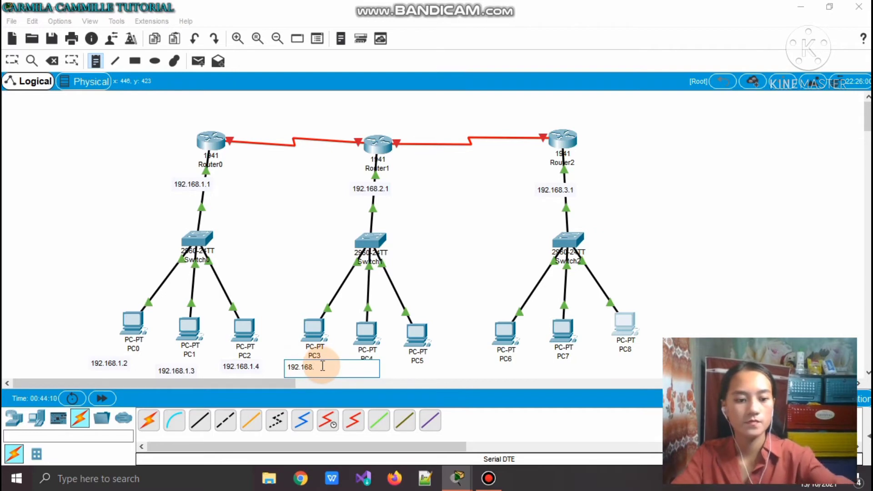
{"action": "type", "text": "2.2"}
{"action": "left_click", "coordinate": [395, 383]}
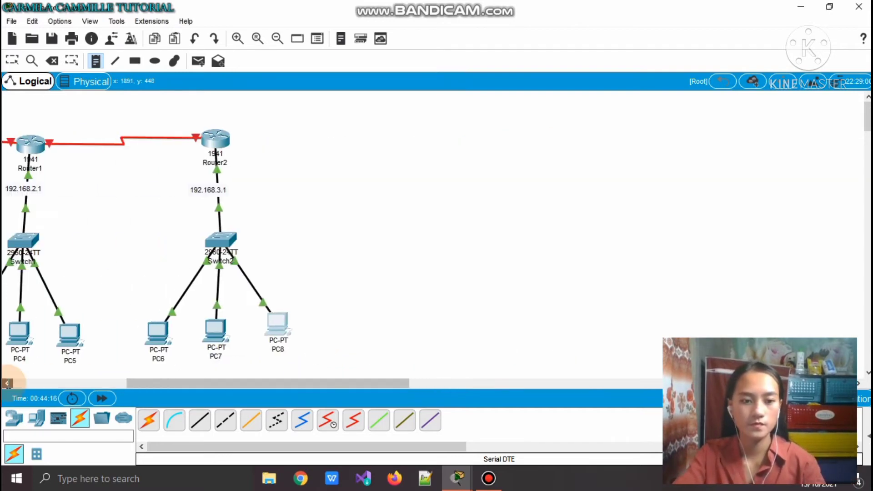
{"action": "left_click", "coordinate": [6, 383]}
{"action": "left_click", "coordinate": [7, 383]}
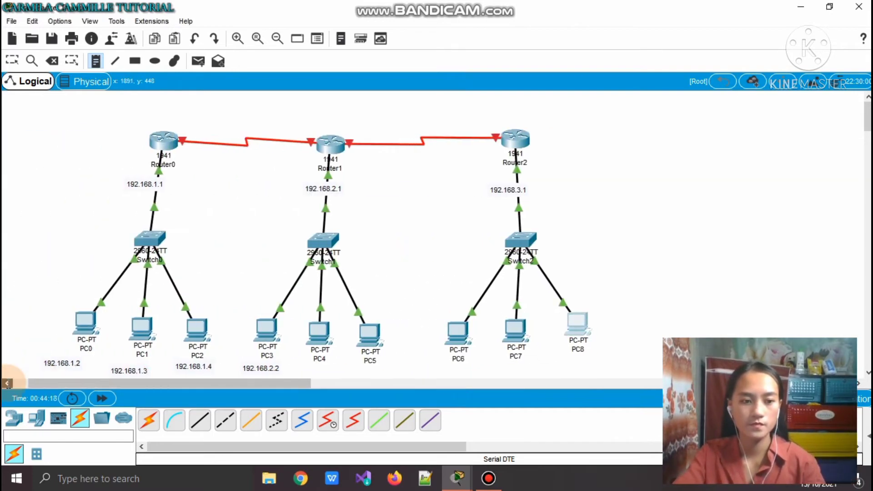
{"action": "left_click", "coordinate": [7, 383]}
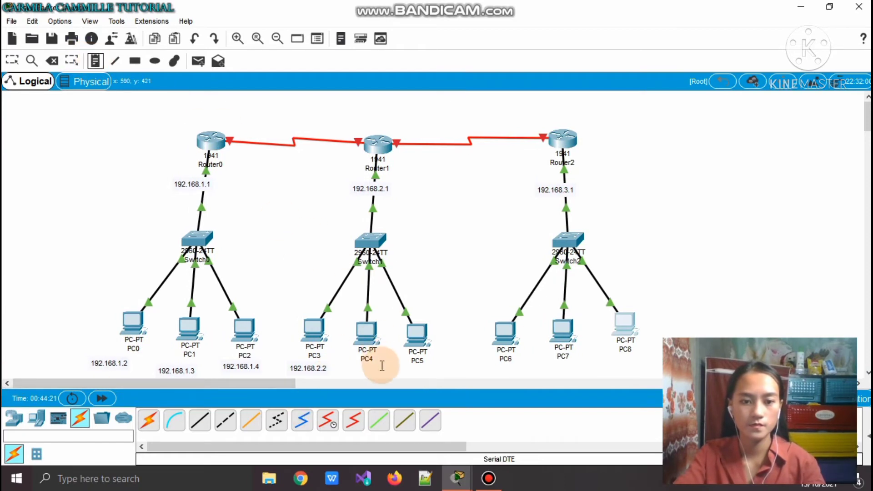
Add a text note reading 192.168.2.3 beneath PC4
{"action": "left_click", "coordinate": [354, 364]}
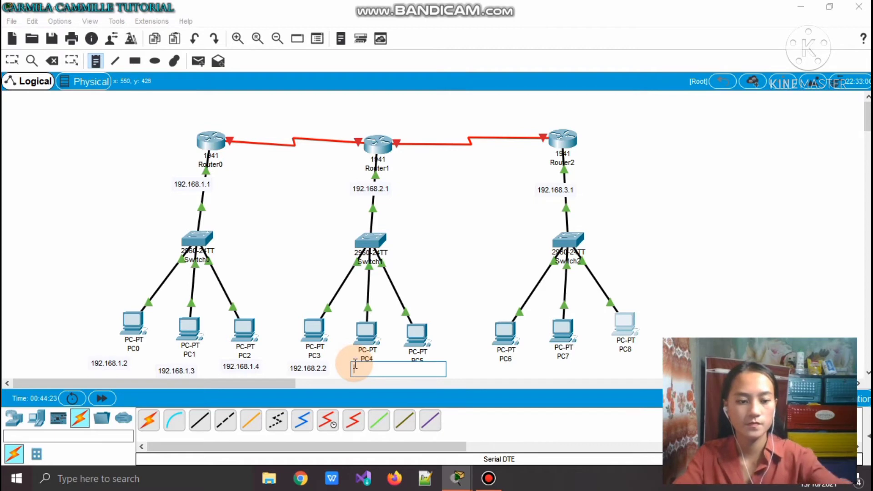
{"action": "type", "text": "192."}
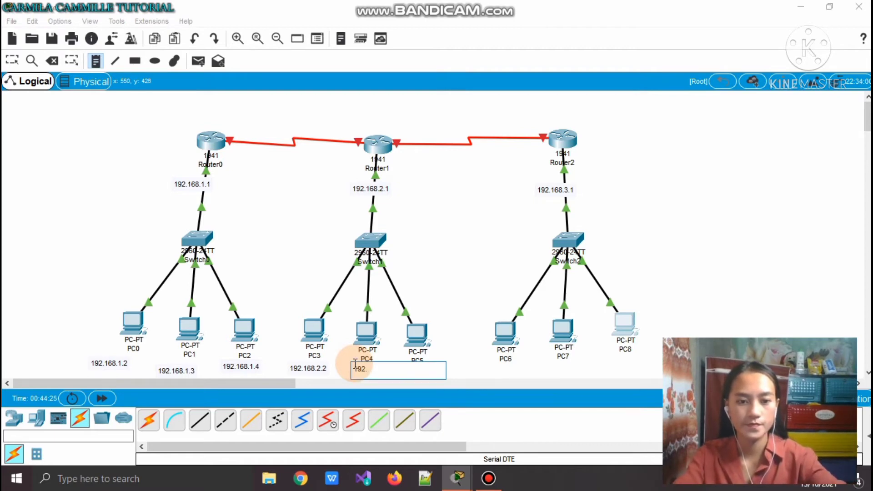
{"action": "type", "text": "168"}
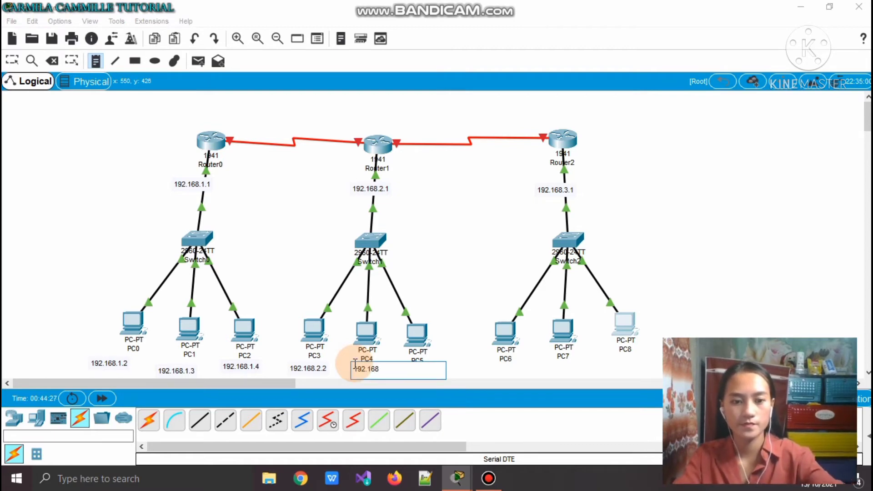
{"action": "type", "text": ".2."}
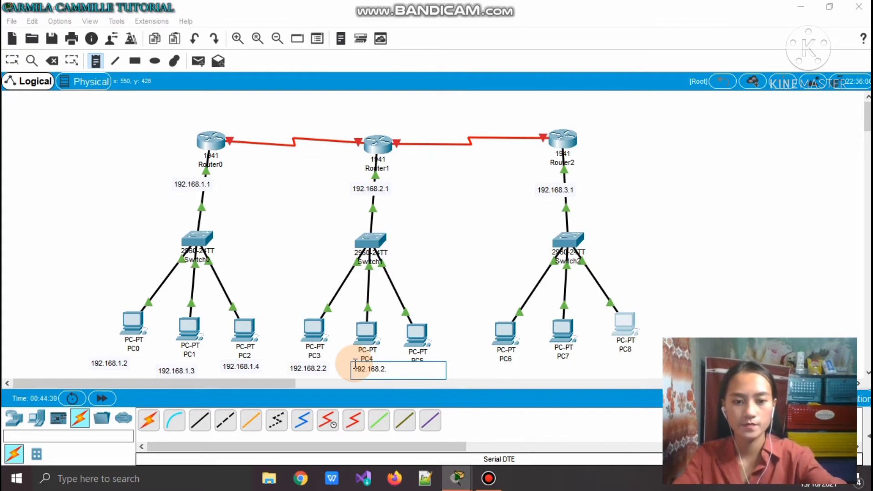
{"action": "type", "text": "3"}
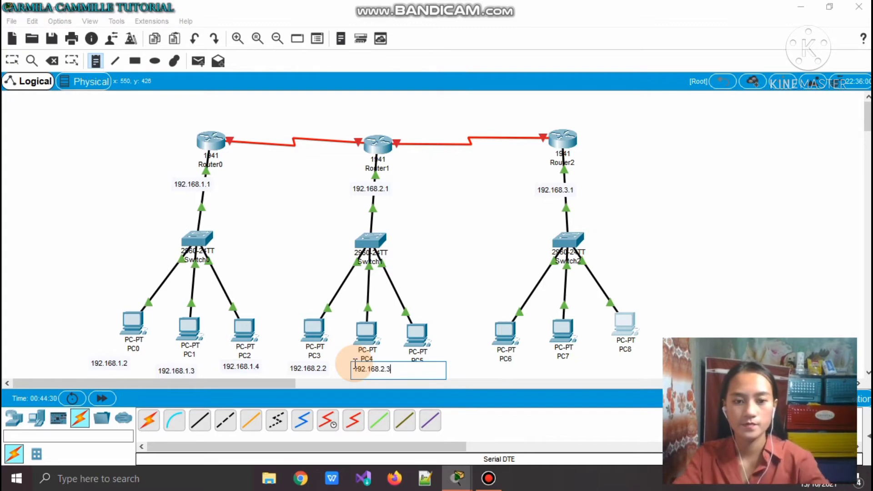
Add a text note reading 192.168.2.4 beneath PC5
{"action": "left_click", "coordinate": [404, 359]}
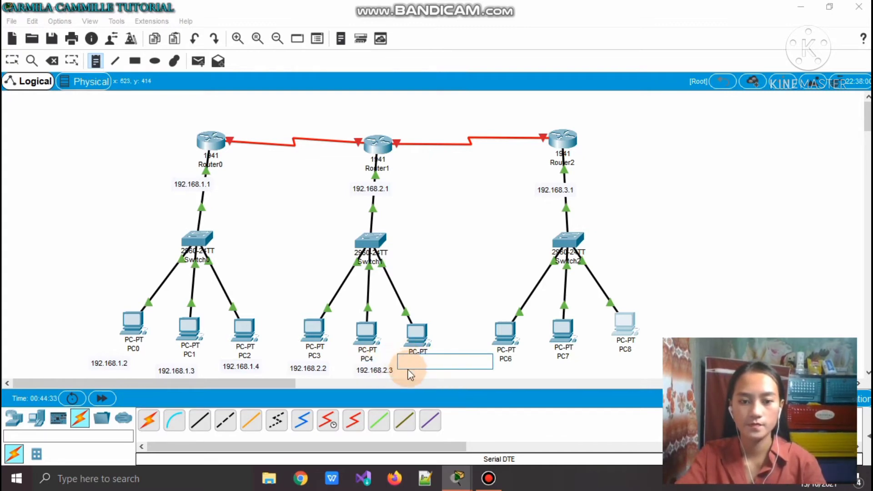
{"action": "left_click", "coordinate": [445, 346]}
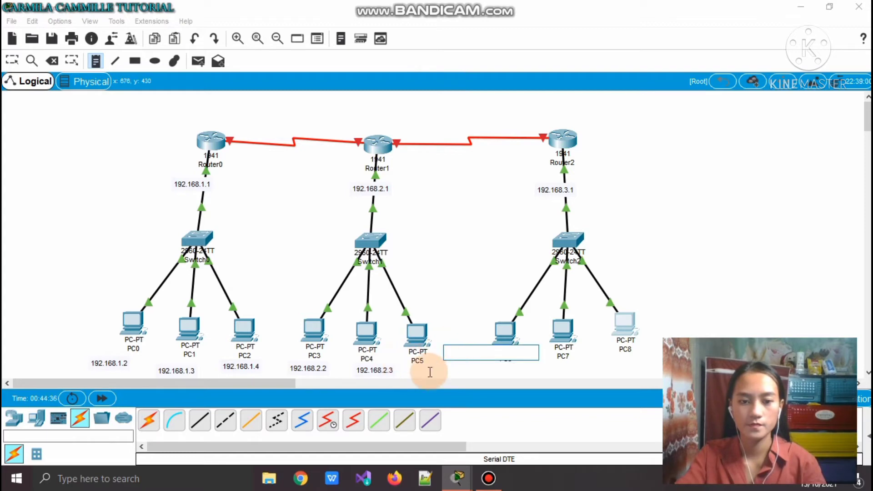
{"action": "left_click", "coordinate": [406, 370]}
{"action": "type", "text": "192"}
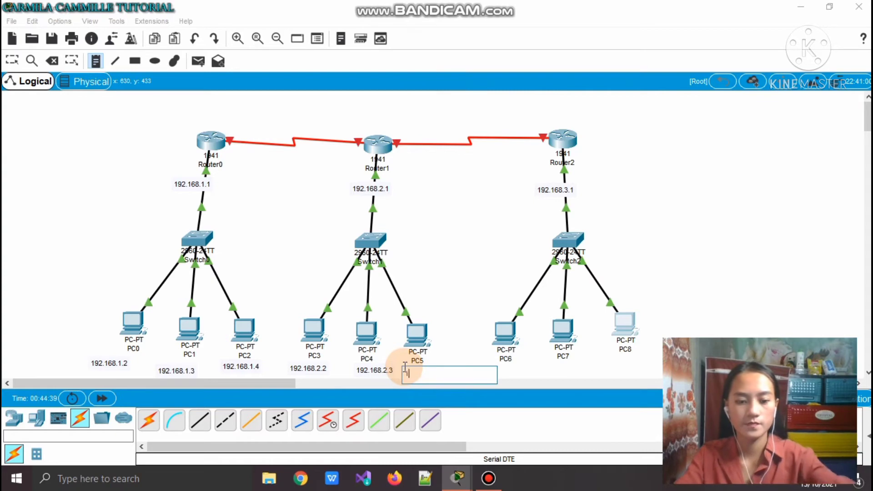
{"action": "type", "text": "."}
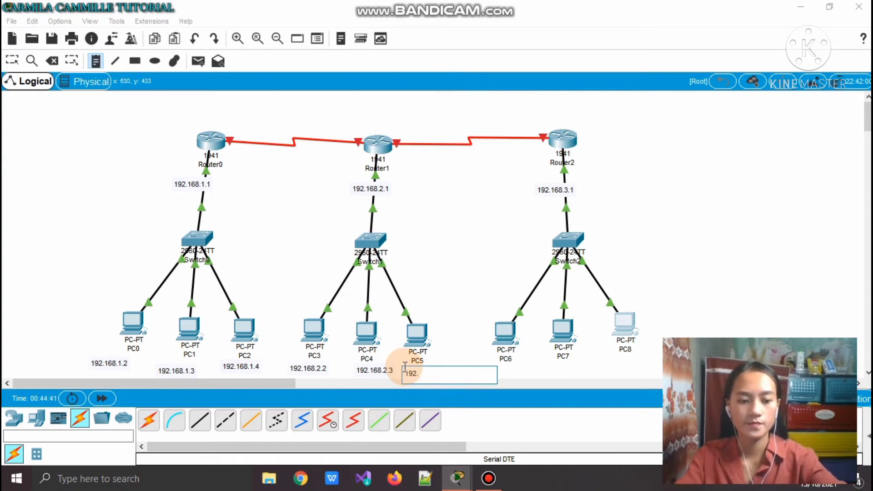
{"action": "type", "text": "168"}
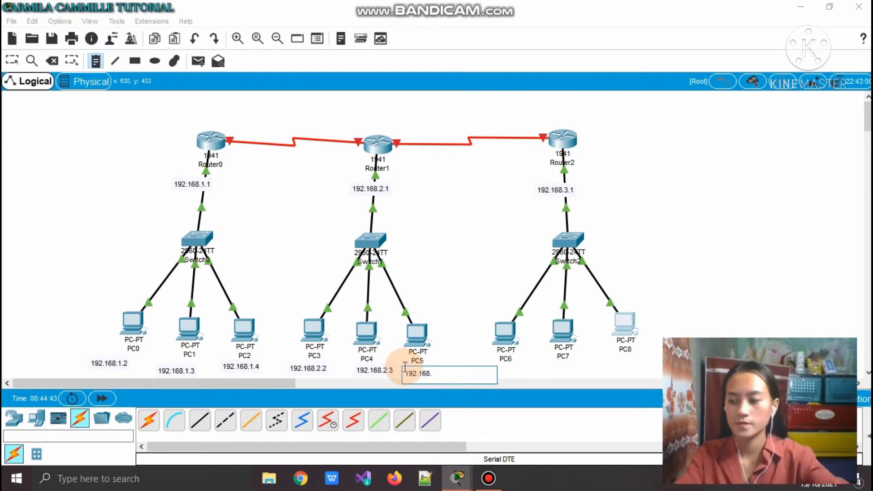
{"action": "type", "text": ".4"}
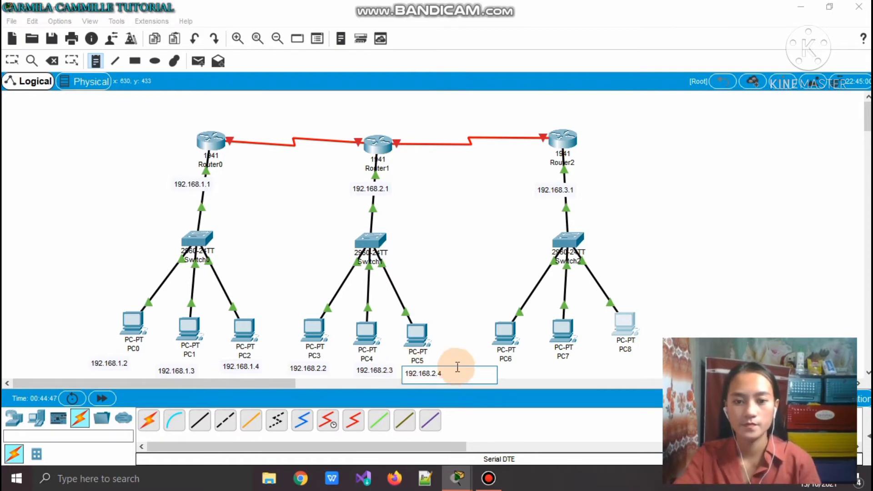
Add a text note reading 192.168.3.2 beneath PC6
{"action": "left_click", "coordinate": [481, 357]}
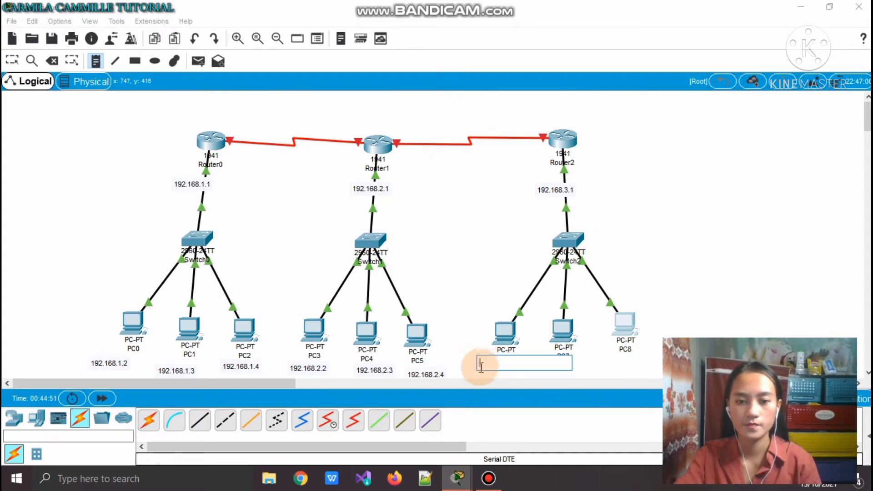
{"action": "left_click", "coordinate": [475, 366]}
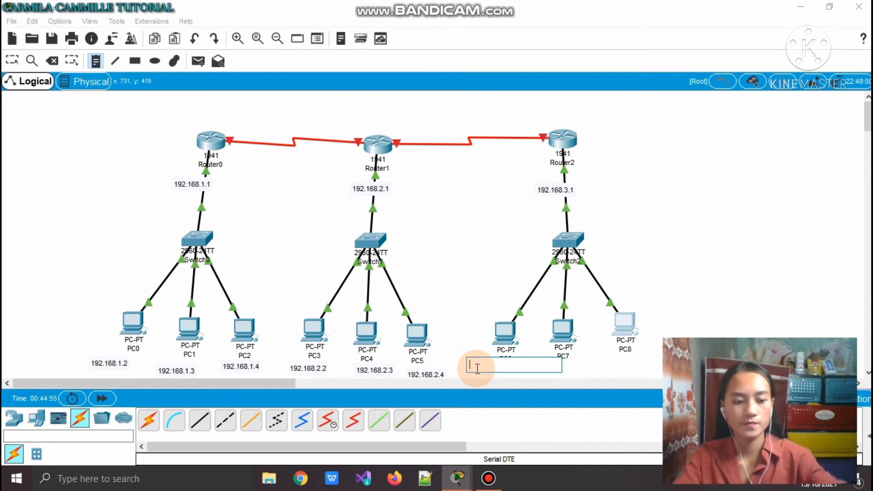
{"action": "type", "text": "192."}
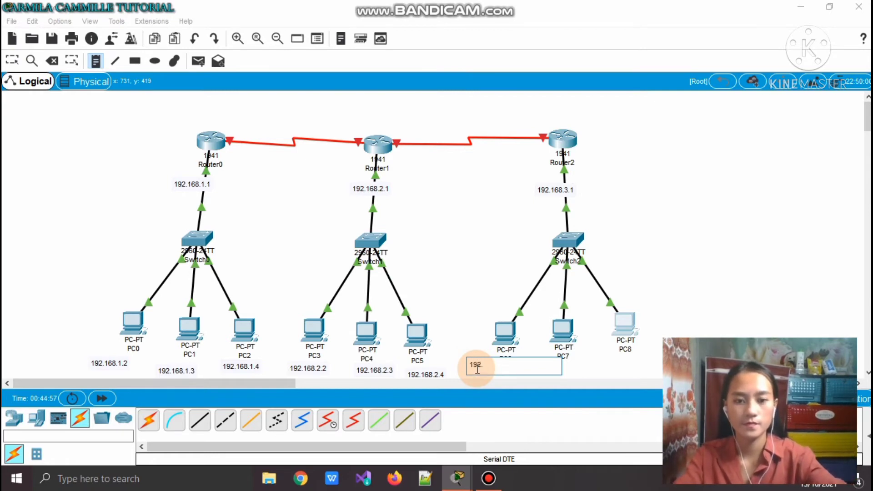
{"action": "type", "text": "168.3.2"}
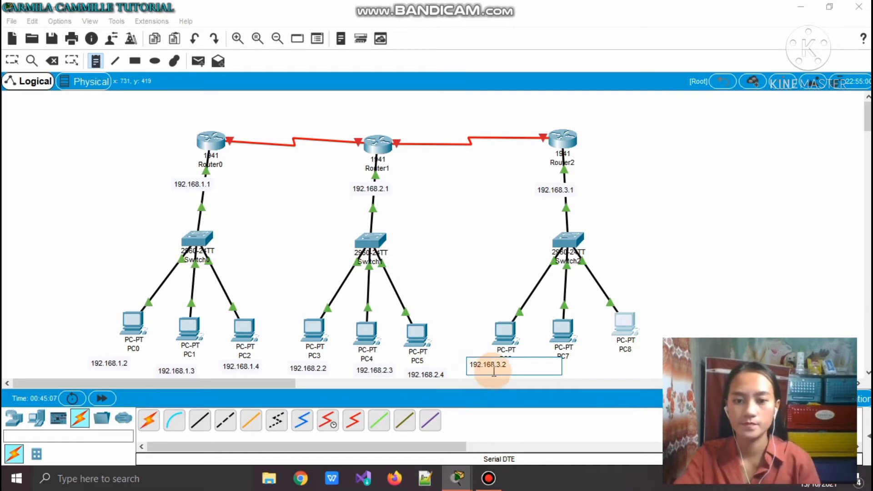
Add a text note reading 192.168.3.3 beneath PC7
{"action": "left_click", "coordinate": [570, 366]}
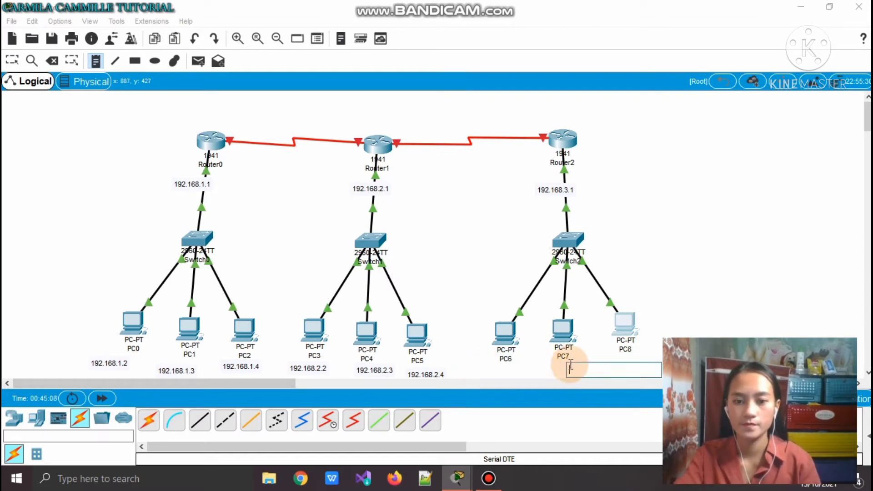
{"action": "left_click", "coordinate": [535, 366]}
{"action": "type", "text": "192.168."}
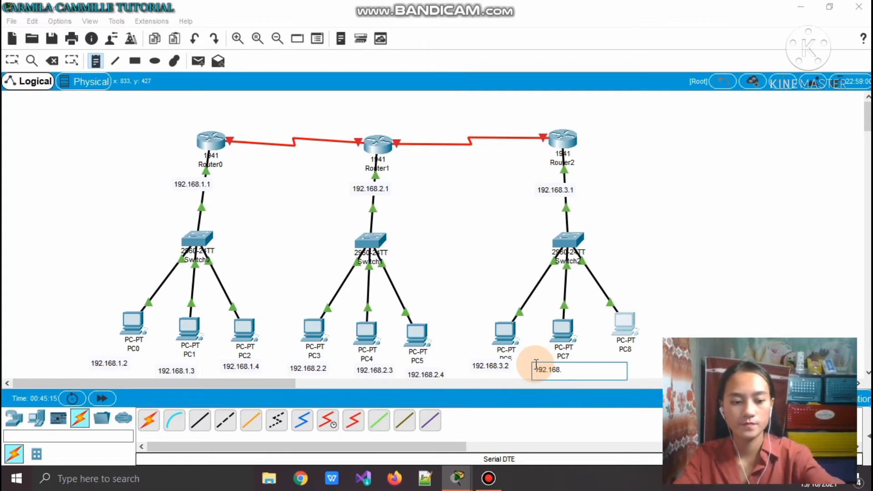
{"action": "type", "text": "3.3"}
Add a text note reading 192.168.3.4 beneath PC8 and return to the Select tool
{"action": "left_click", "coordinate": [609, 357]}
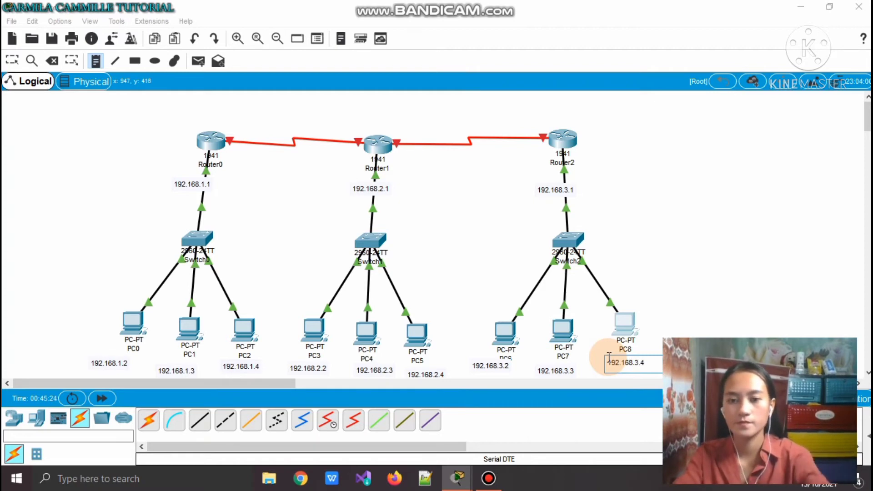
{"action": "type", "text": "192.168.3.4"}
{"action": "left_click", "coordinate": [512, 291]}
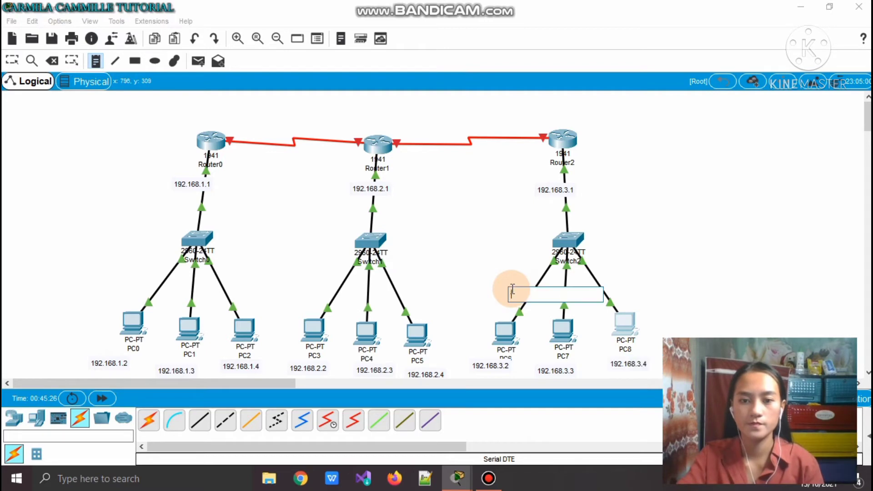
{"action": "left_click", "coordinate": [13, 61]}
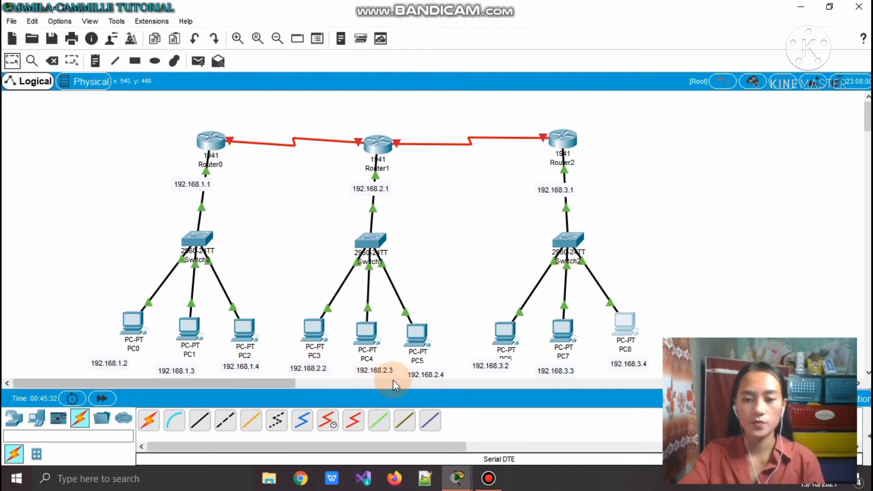
{"action": "left_click", "coordinate": [624, 299]}
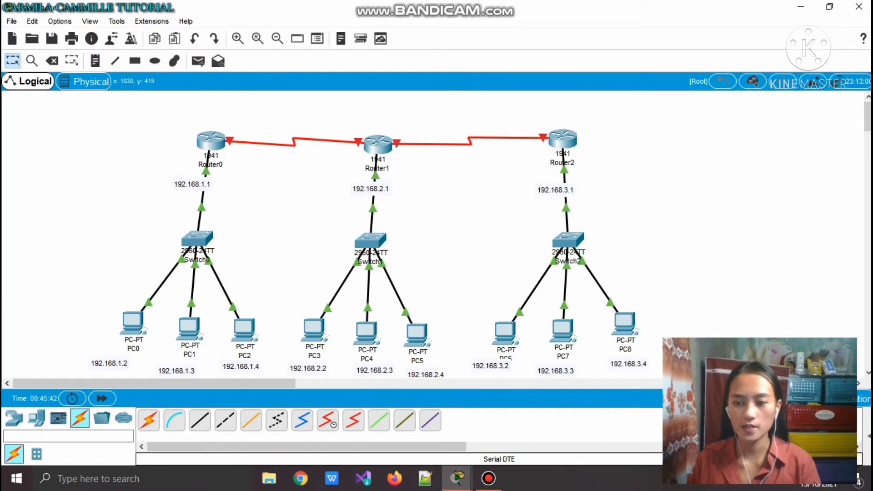
Show the PDU scenario list and send a simple PDU from PC0 to Router0 to test connectivity
{"action": "left_click", "coordinate": [869, 438]}
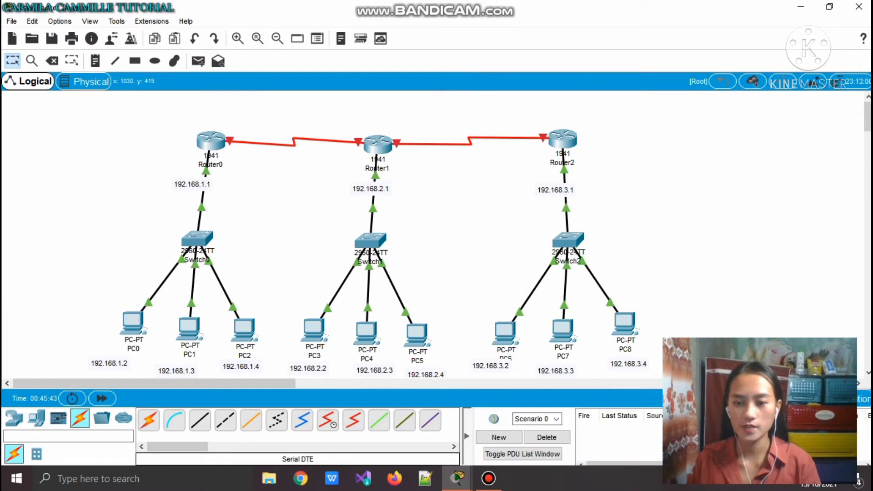
{"action": "left_click", "coordinate": [132, 322]}
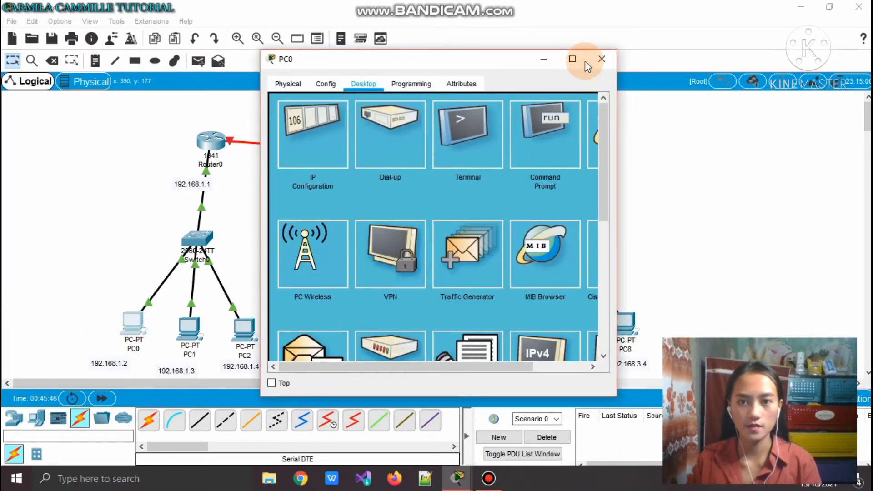
{"action": "left_click", "coordinate": [600, 59]}
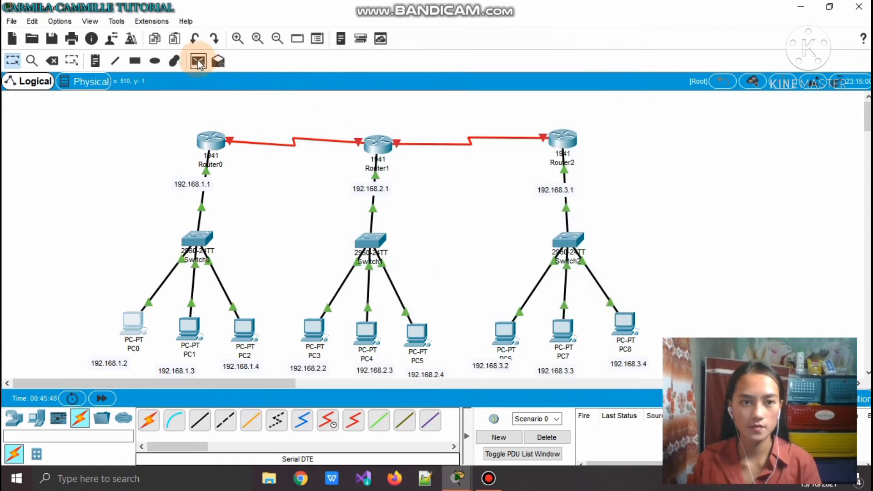
{"action": "left_click", "coordinate": [199, 62]}
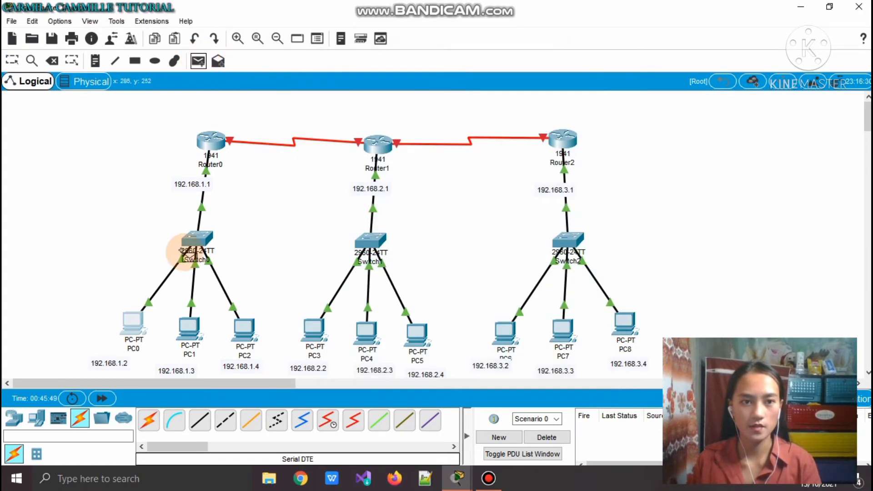
{"action": "left_click", "coordinate": [132, 323]}
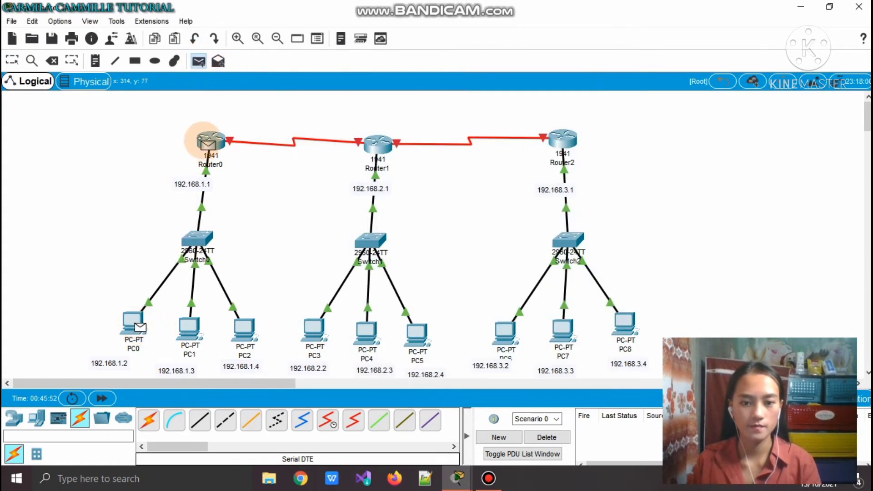
{"action": "left_click", "coordinate": [205, 143]}
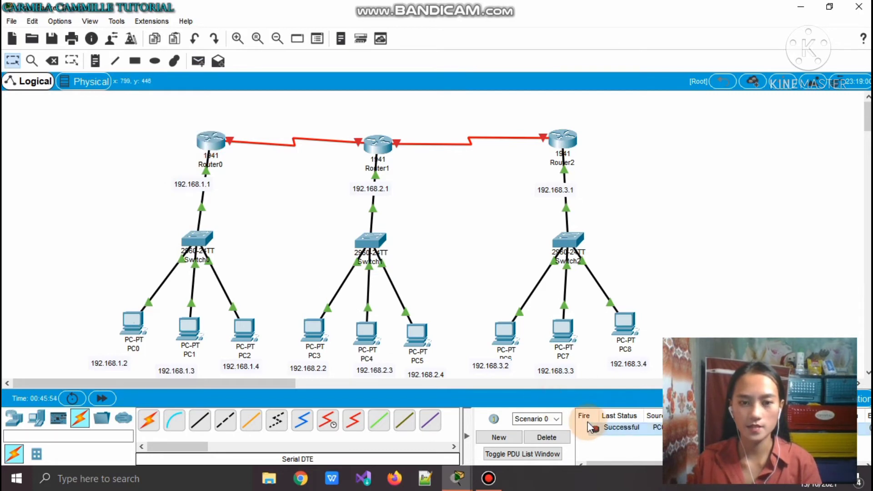
Send a simple PDU from PC0 to PC4 to test connectivity between the first and second networks
{"action": "left_click", "coordinate": [197, 66]}
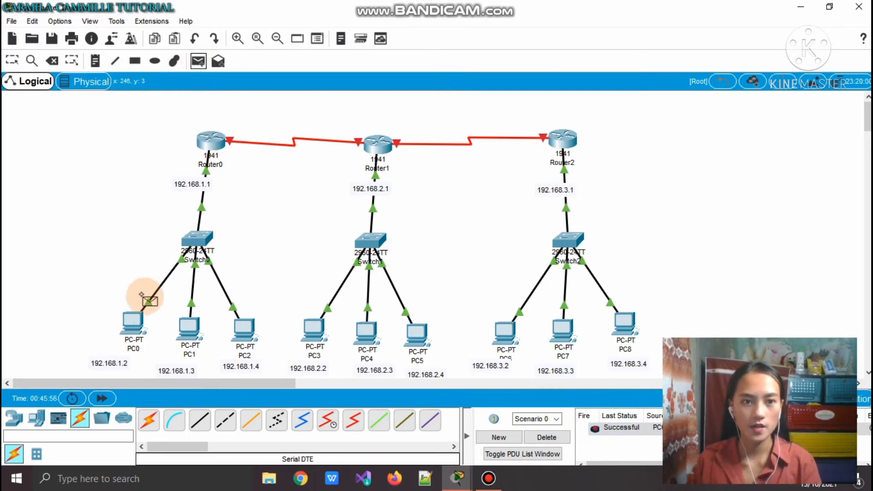
{"action": "left_click", "coordinate": [128, 324]}
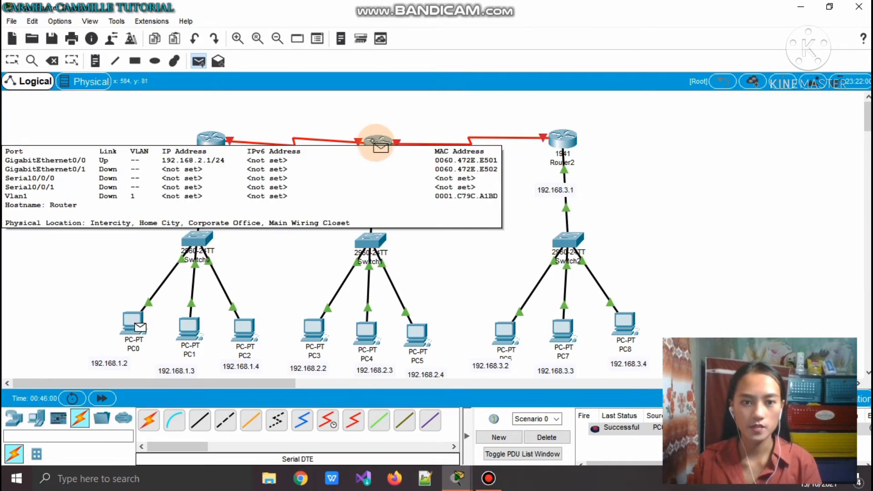
{"action": "left_click", "coordinate": [363, 336]}
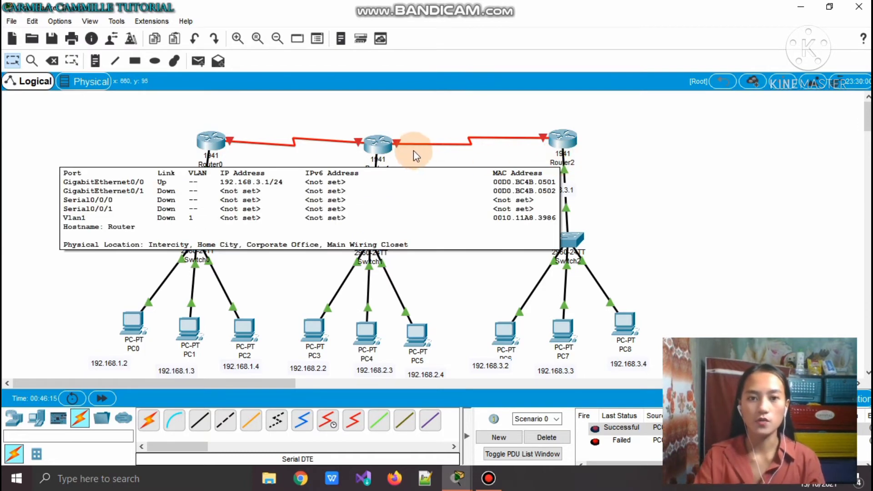
Connect Router0's Serial0/0/1 port to Router2's Serial0/0/1 port with a Serial DTE cable
{"action": "left_click_drag", "start_coordinate": [379, 150], "coordinate": [374, 155]}
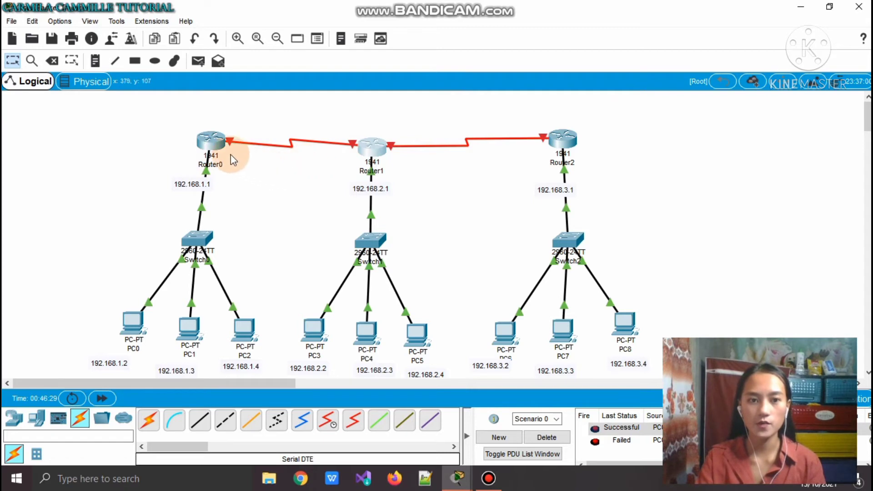
{"action": "left_click", "coordinate": [352, 425]}
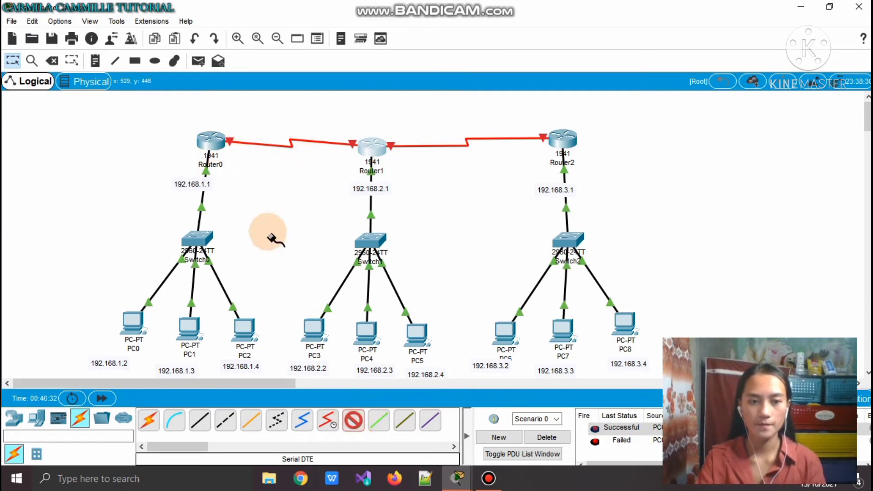
{"action": "left_click", "coordinate": [210, 139]}
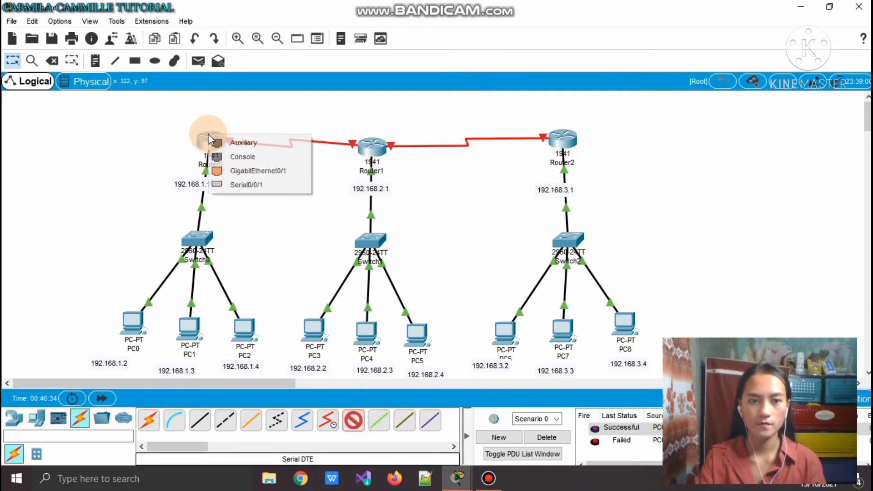
{"action": "left_click", "coordinate": [256, 186]}
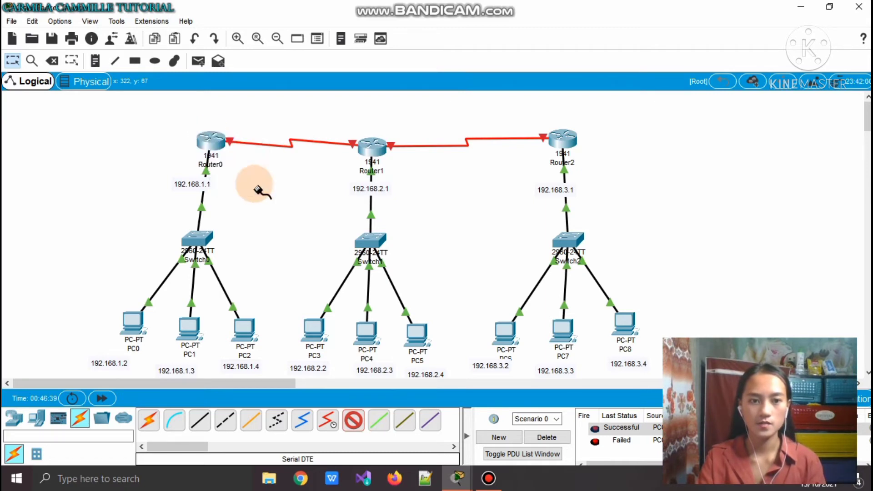
{"action": "left_click", "coordinate": [562, 137]}
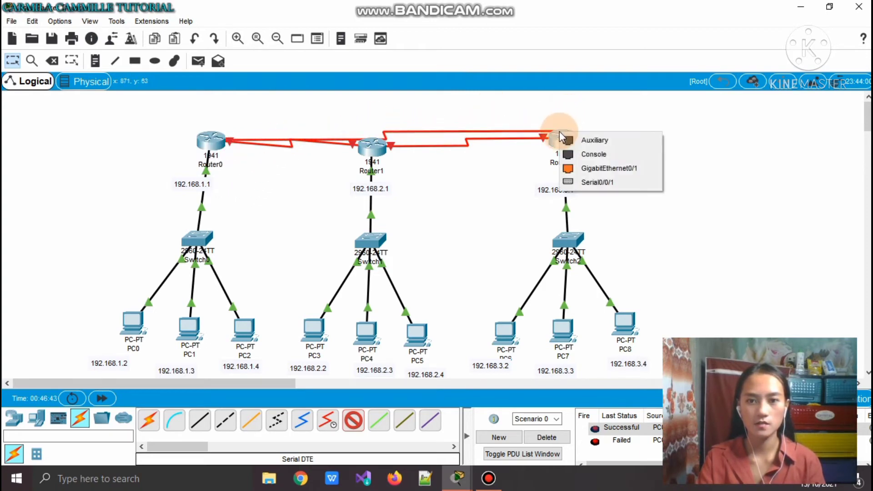
{"action": "left_click", "coordinate": [605, 186]}
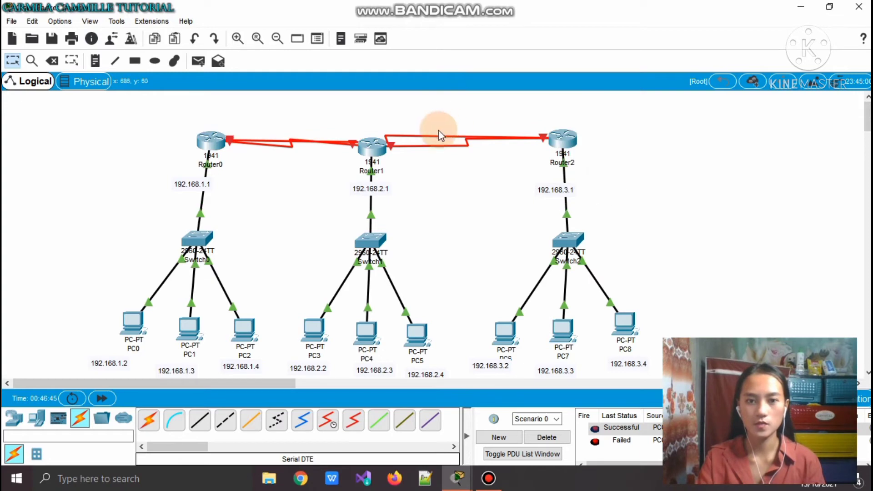
Rearrange the three routers into a triangle, with Router0 and Router2 raised and Router1 centred below the link between them
{"action": "left_click_drag", "start_coordinate": [375, 159], "coordinate": [383, 173]}
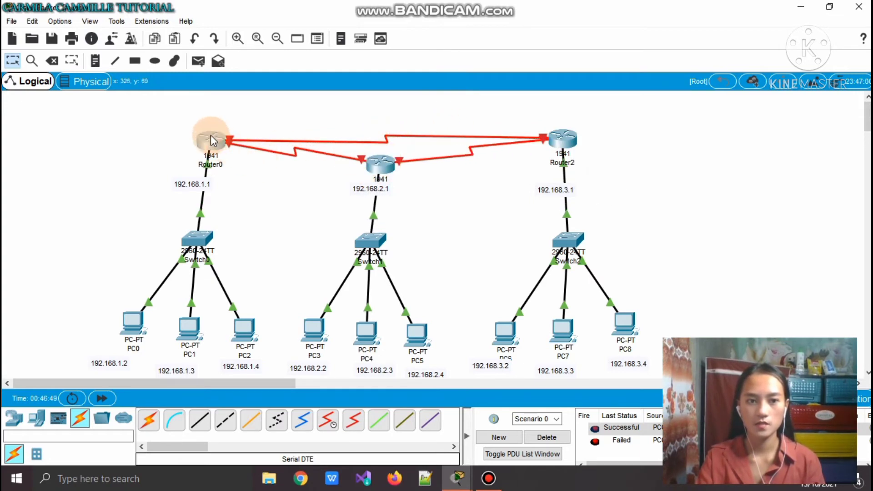
{"action": "left_click_drag", "start_coordinate": [210, 141], "coordinate": [198, 106]}
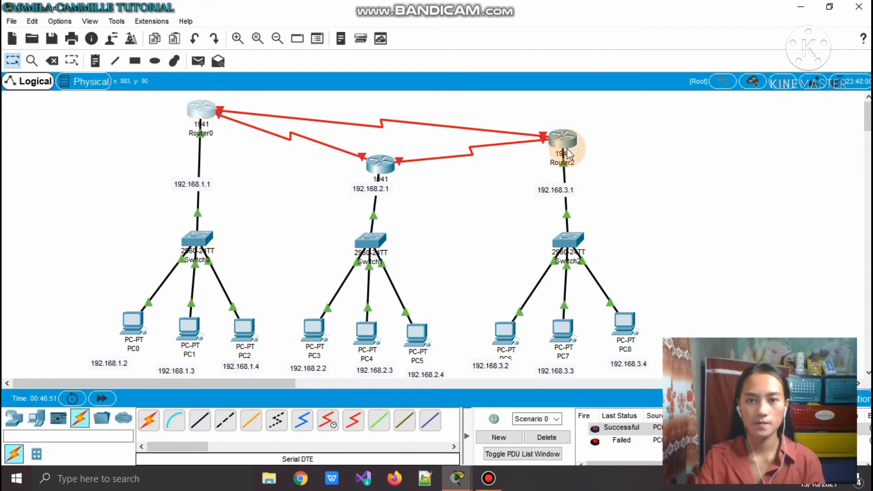
{"action": "left_click_drag", "start_coordinate": [565, 138], "coordinate": [580, 117]}
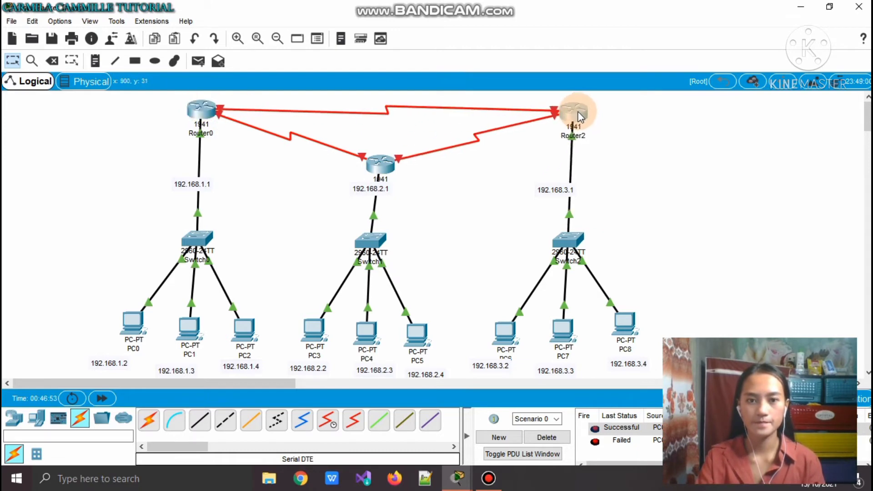
{"action": "left_click_drag", "start_coordinate": [380, 169], "coordinate": [372, 153]}
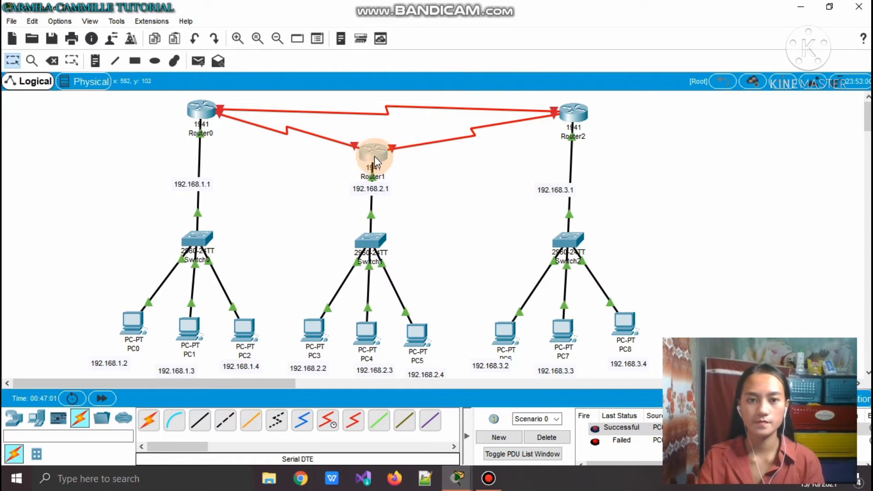
{"action": "left_click_drag", "start_coordinate": [374, 157], "coordinate": [371, 156]}
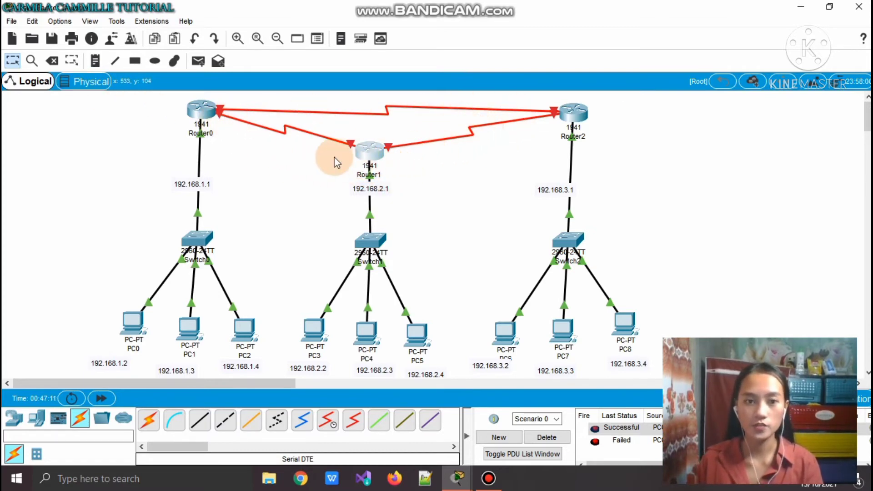
Configure Router0's Serial0/0/0 interface with IP address 10.0.0.1 and subnet mask 255.0.0.0, and turn the port on
{"action": "left_click", "coordinate": [200, 112]}
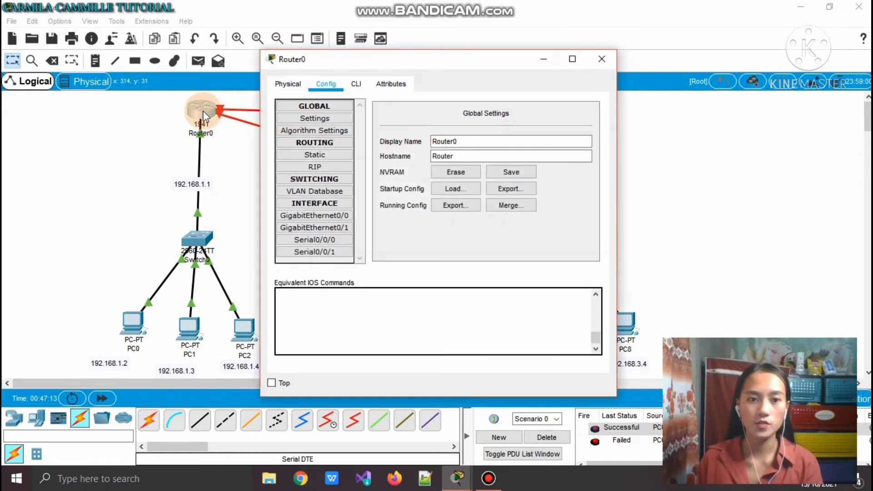
{"action": "left_click", "coordinate": [299, 238]}
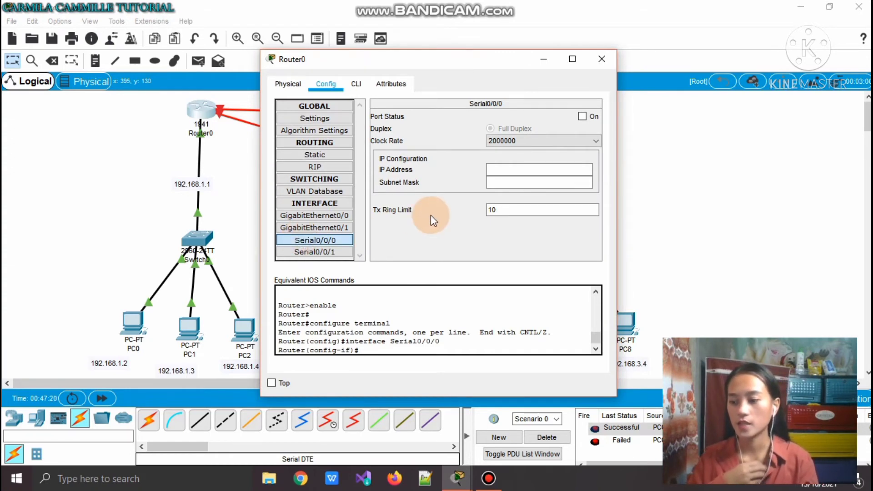
{"action": "left_click", "coordinate": [507, 170]}
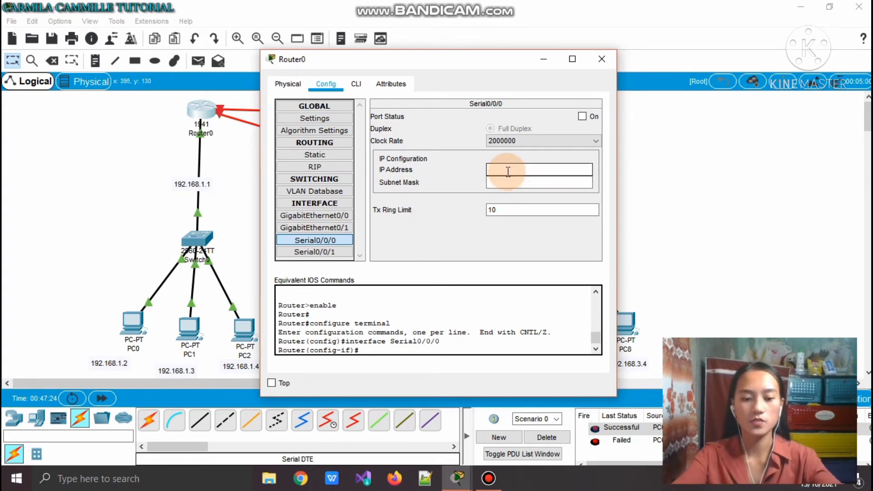
{"action": "type", "text": "10"}
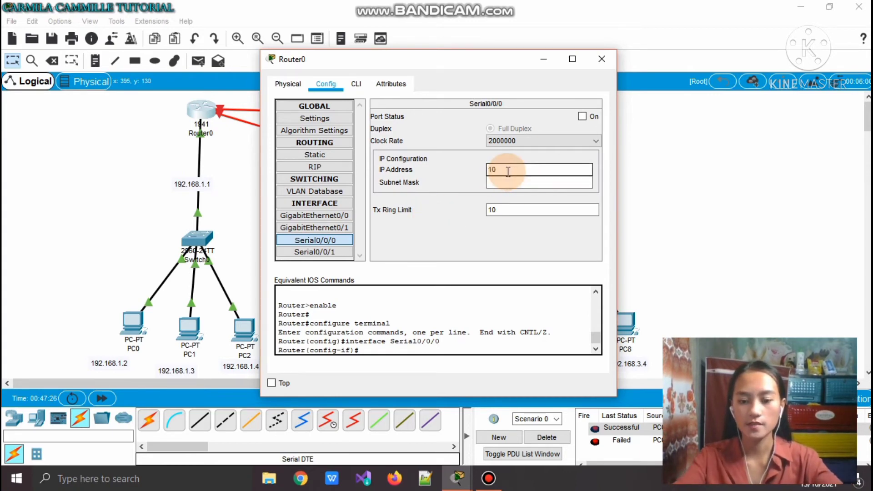
{"action": "type", "text": ".0."}
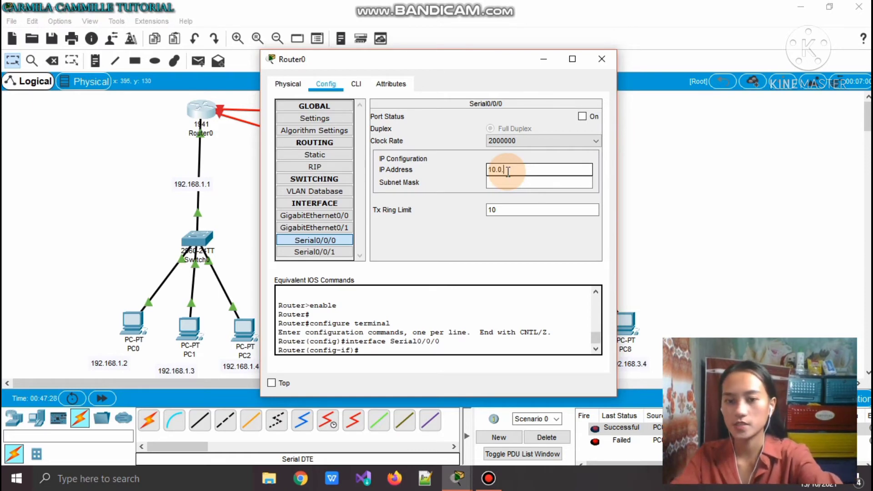
{"action": "type", "text": "0"}
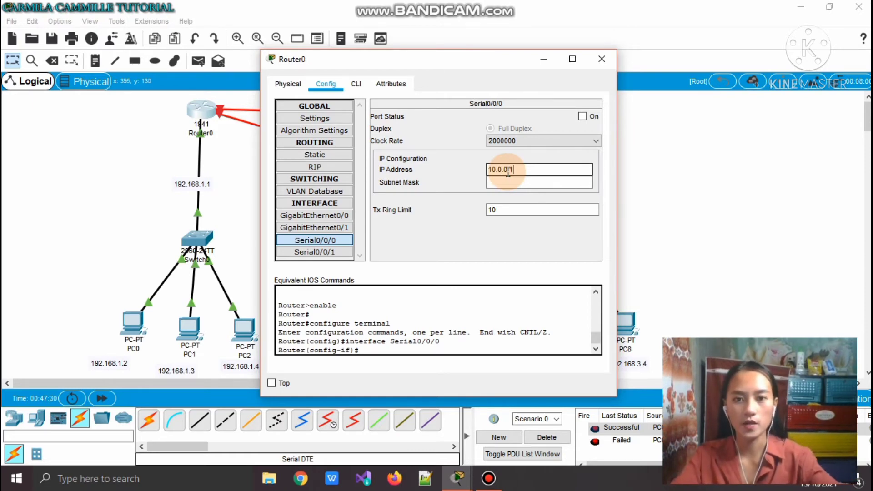
{"action": "type", "text": ".1"}
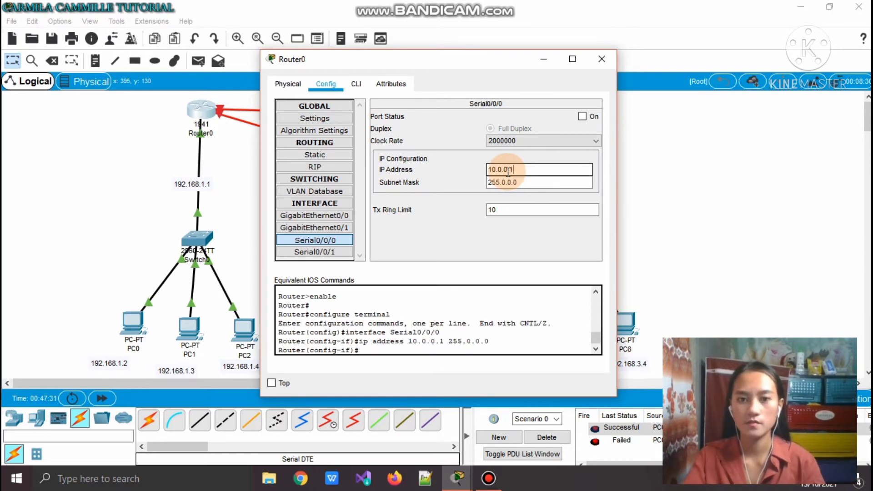
{"action": "left_click", "coordinate": [581, 117]}
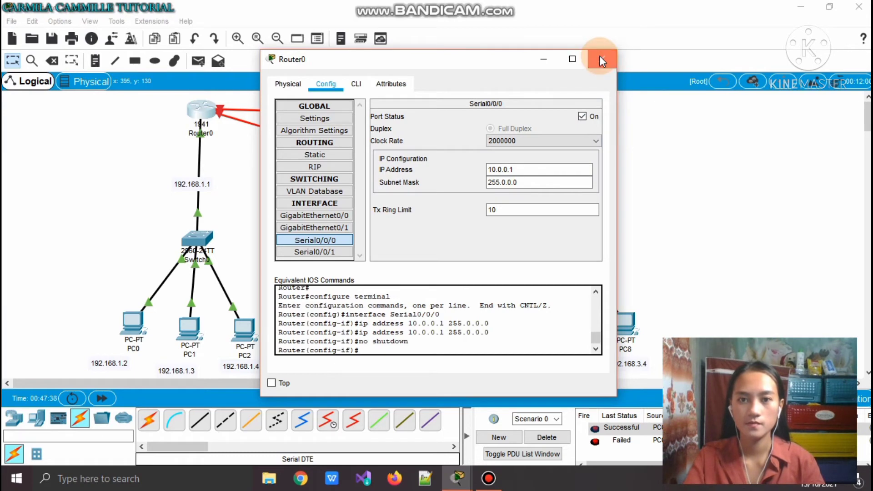
{"action": "left_click", "coordinate": [601, 59]}
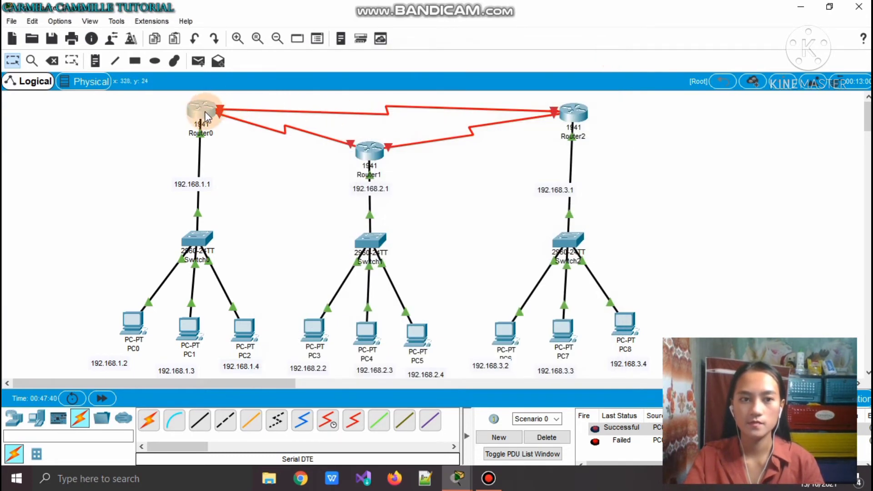
{"action": "left_click", "coordinate": [575, 113]}
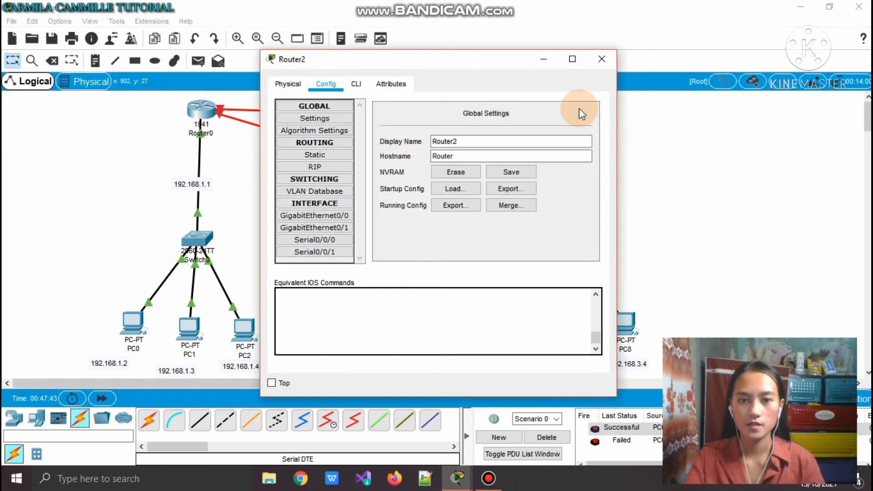
{"action": "left_click", "coordinate": [310, 239]}
{"action": "left_click", "coordinate": [495, 169]}
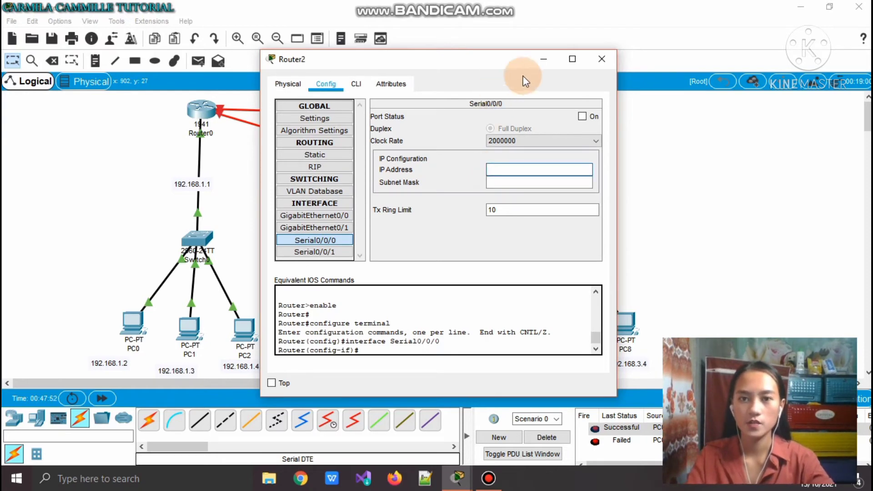
{"action": "left_click", "coordinate": [601, 57]}
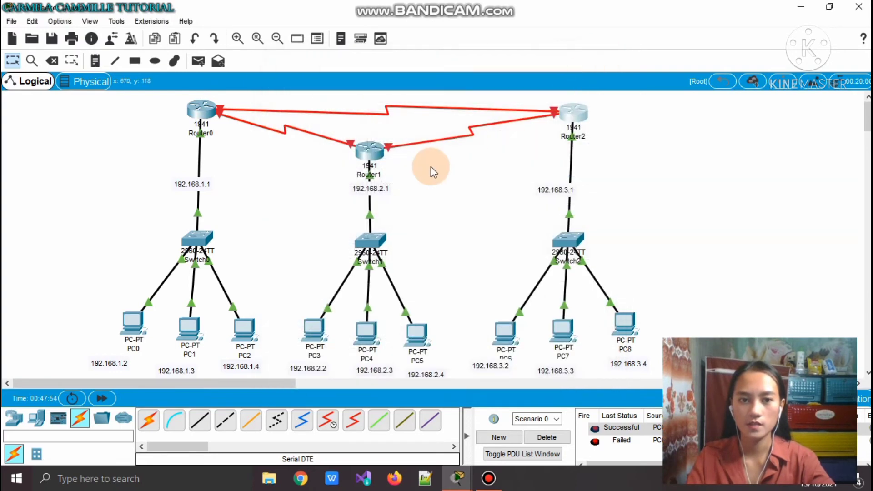
Configure Router1's Serial0/0/0 interface with IP address 10.0.0.2 and subnet mask 255.0.0.0, and turn the port on
{"action": "left_click", "coordinate": [369, 150]}
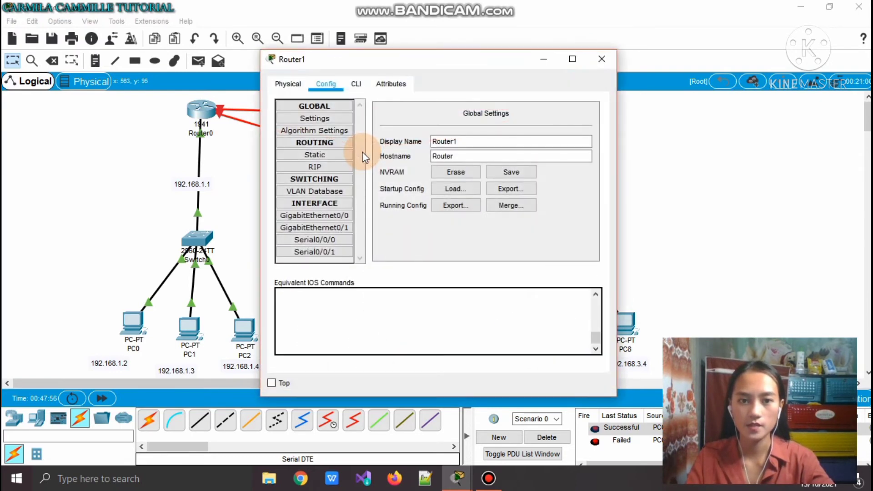
{"action": "left_click", "coordinate": [318, 240]}
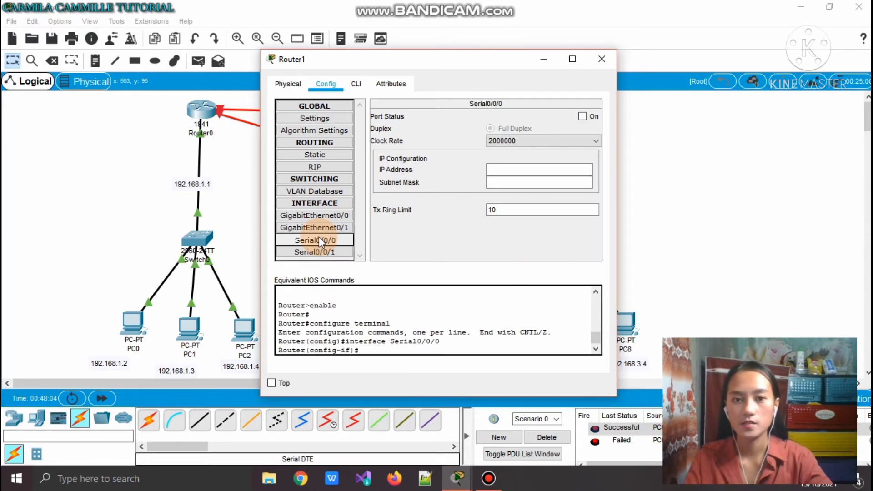
{"action": "left_click", "coordinate": [506, 169]}
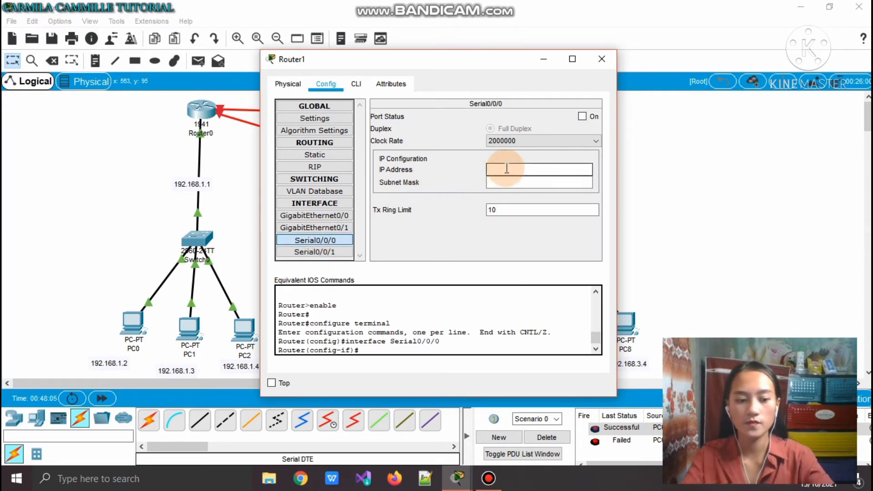
{"action": "type", "text": "10.0."}
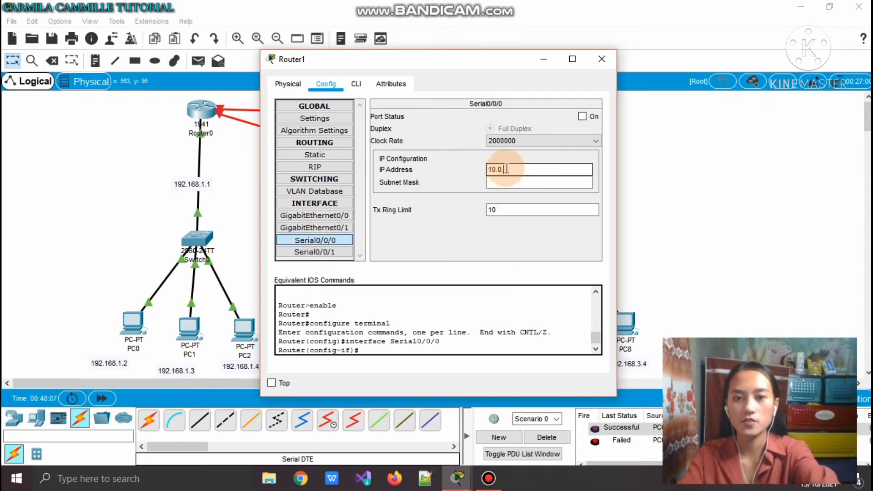
{"action": "type", "text": "0"}
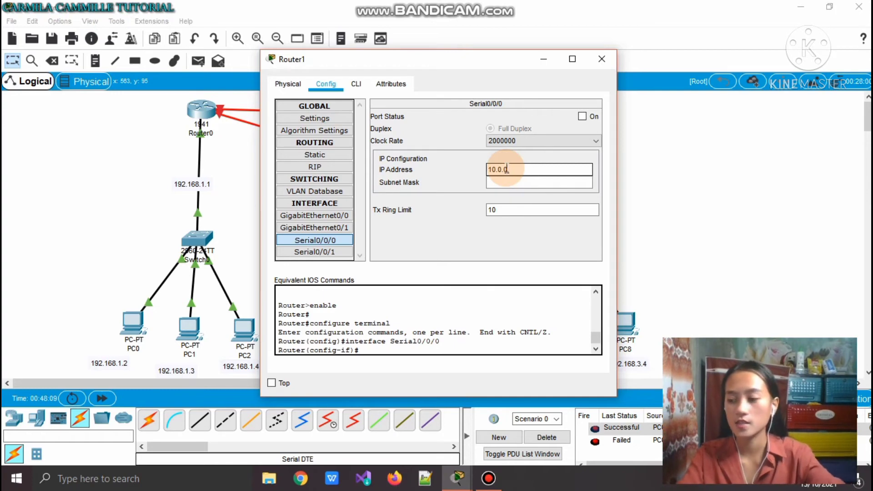
{"action": "type", "text": ".2"}
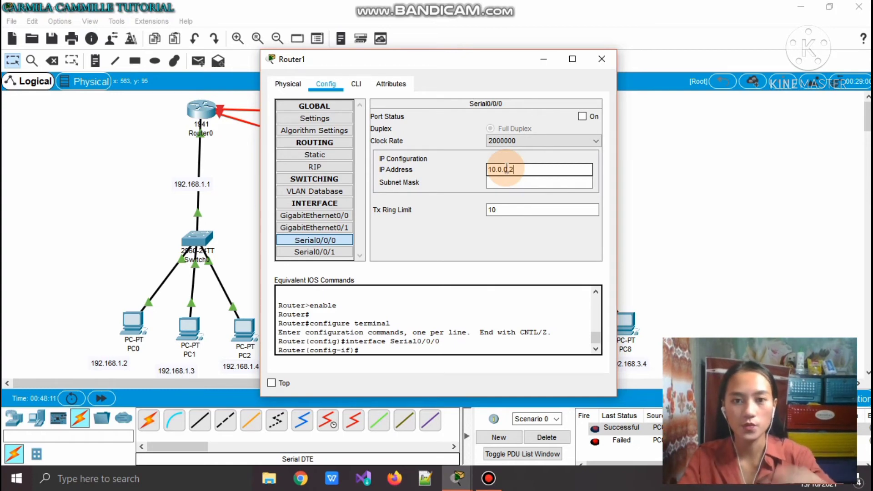
{"action": "key", "text": "Return"}
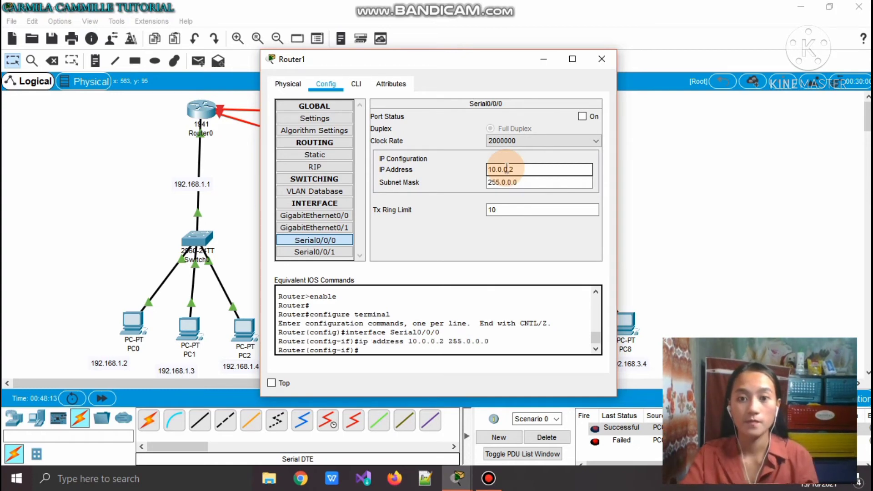
{"action": "left_click", "coordinate": [582, 117]}
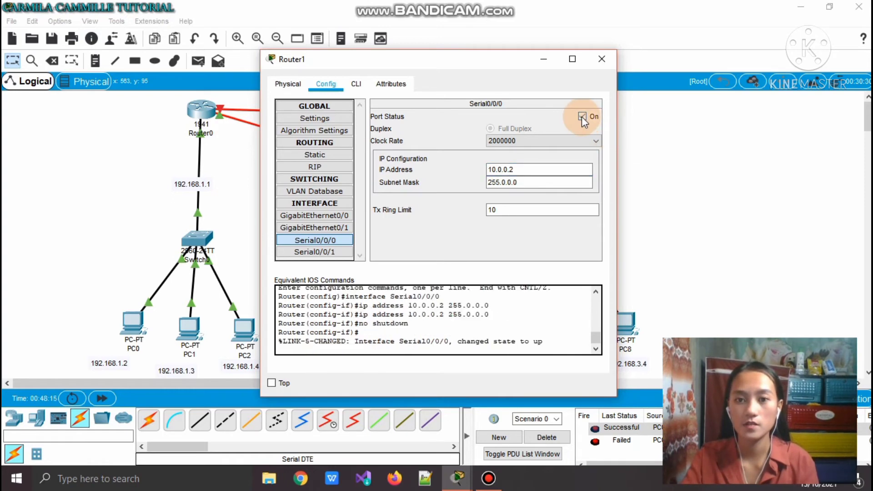
{"action": "left_click", "coordinate": [603, 59]}
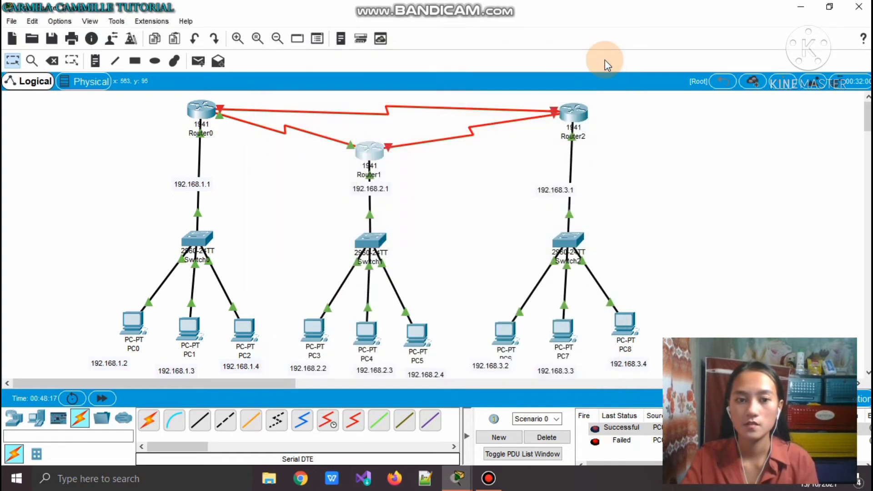
Configure Router2's Serial0/0/0 interface with IP address 11.0.0.2 and subnet mask 255.0.0.0, and turn the port on
{"action": "left_click", "coordinate": [575, 117]}
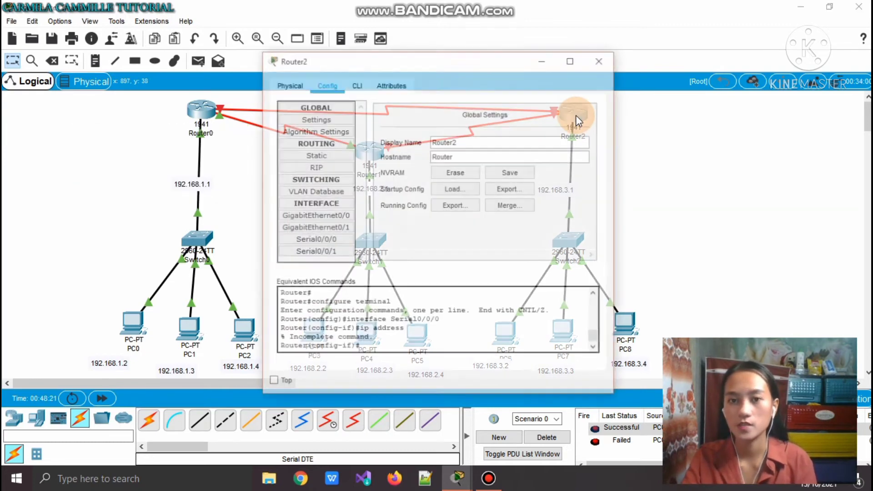
{"action": "left_click", "coordinate": [325, 234]}
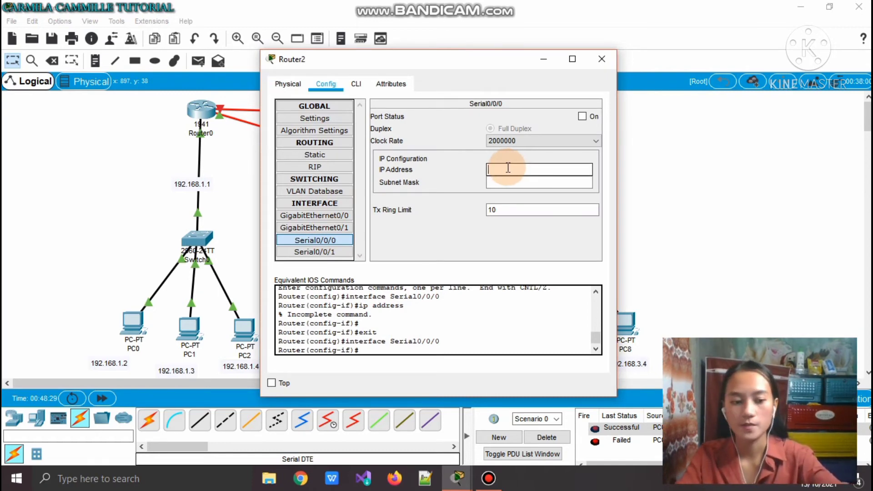
{"action": "type", "text": "11."}
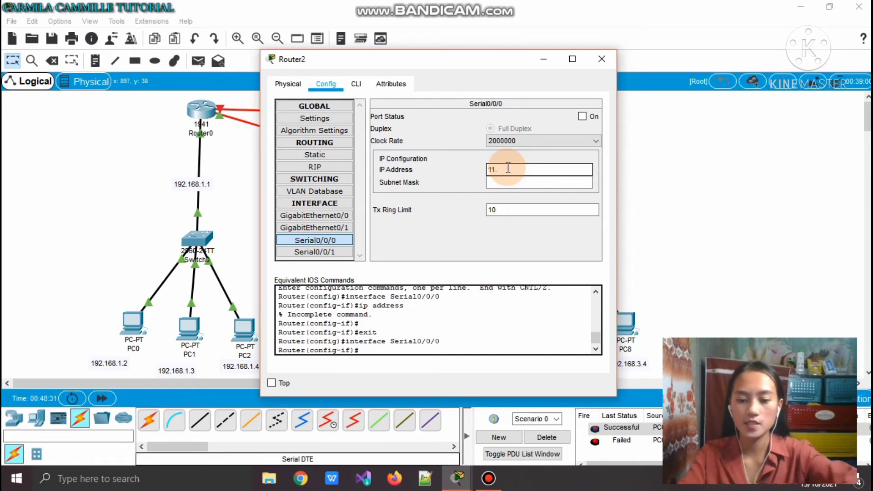
{"action": "type", "text": "0.0"}
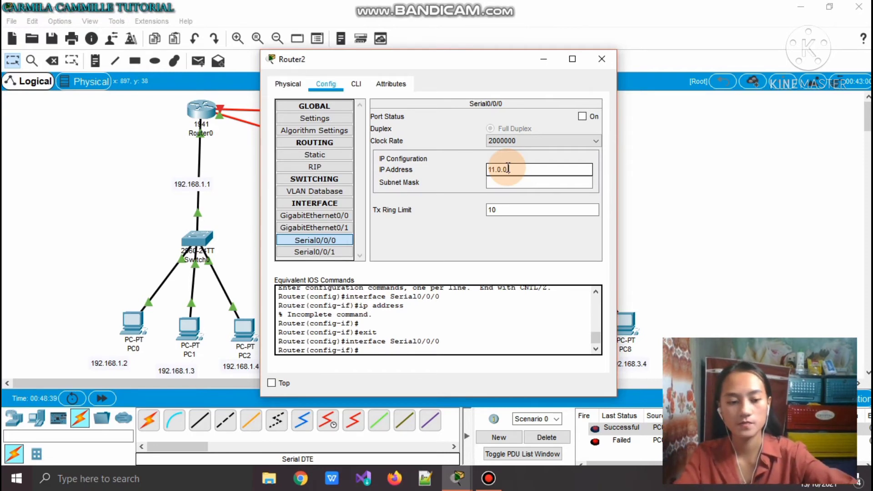
{"action": "type", "text": ".2"}
{"action": "key", "text": "Return"}
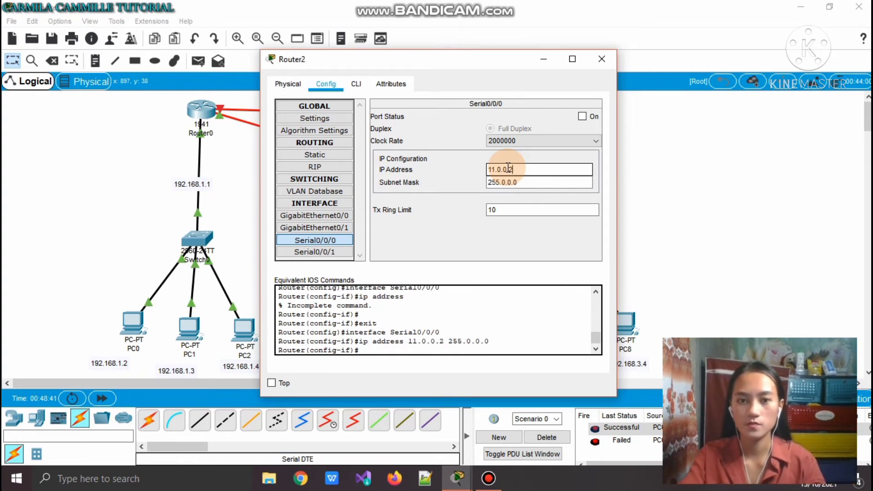
{"action": "left_click", "coordinate": [583, 118]}
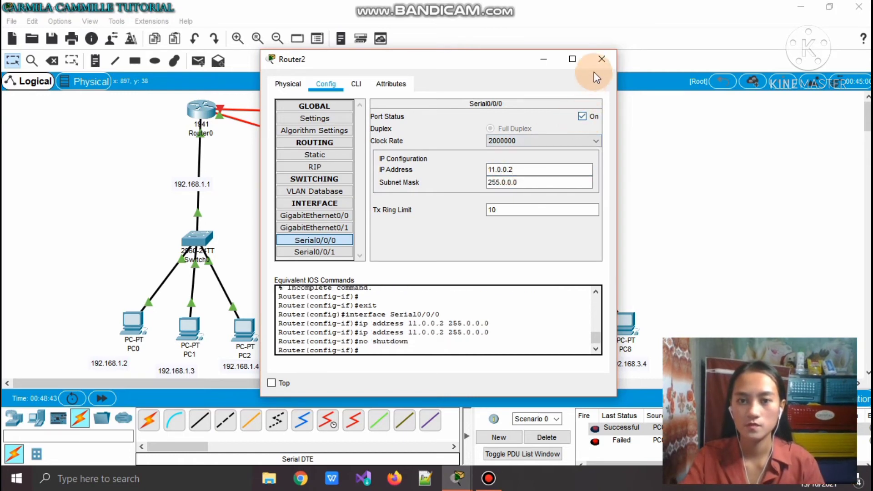
{"action": "left_click", "coordinate": [601, 58]}
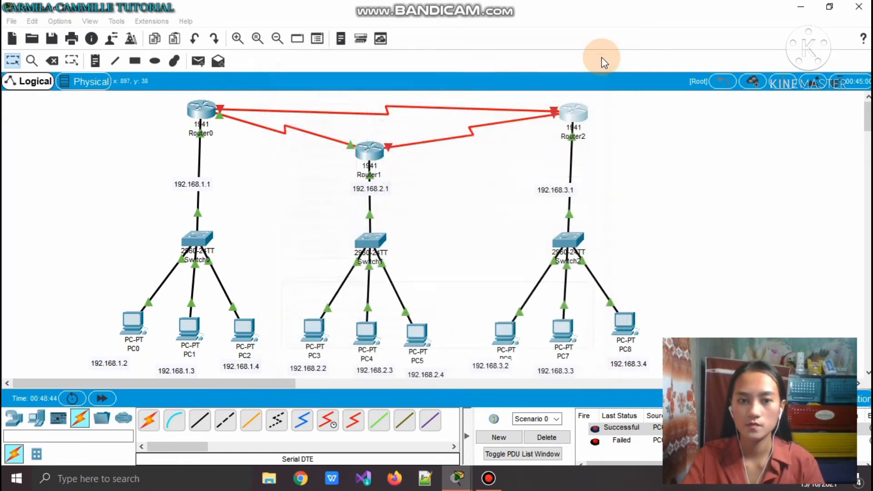
Configure Router1's Serial0/0/1 interface with IP address 11.0.0.1 and subnet mask 255.0.0.0, and turn the port on
{"action": "left_click", "coordinate": [369, 152]}
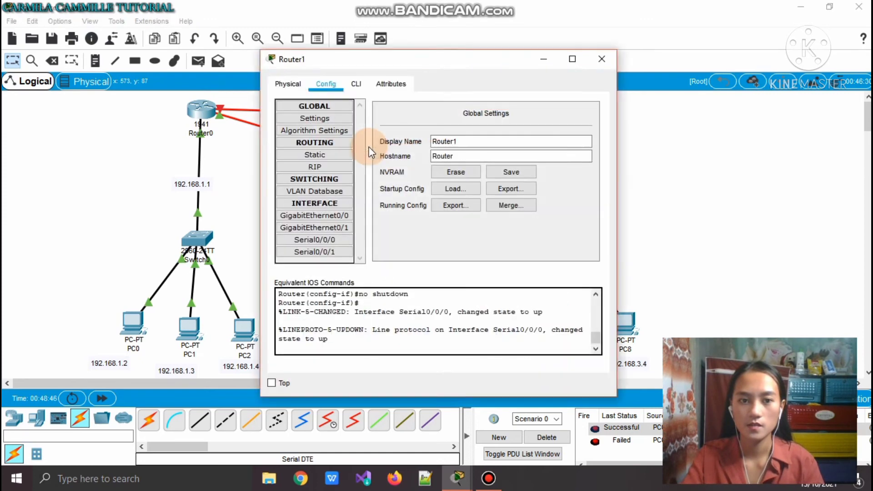
{"action": "left_click", "coordinate": [338, 254]}
{"action": "left_click", "coordinate": [496, 170]}
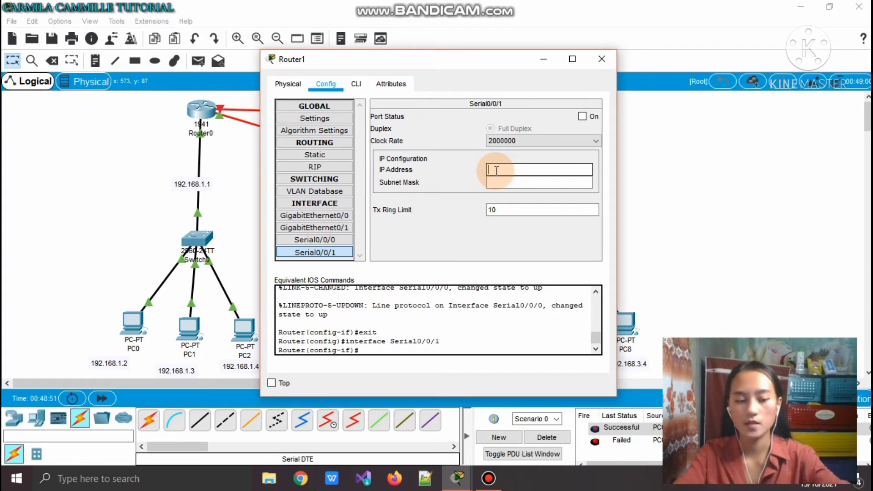
{"action": "type", "text": "11"}
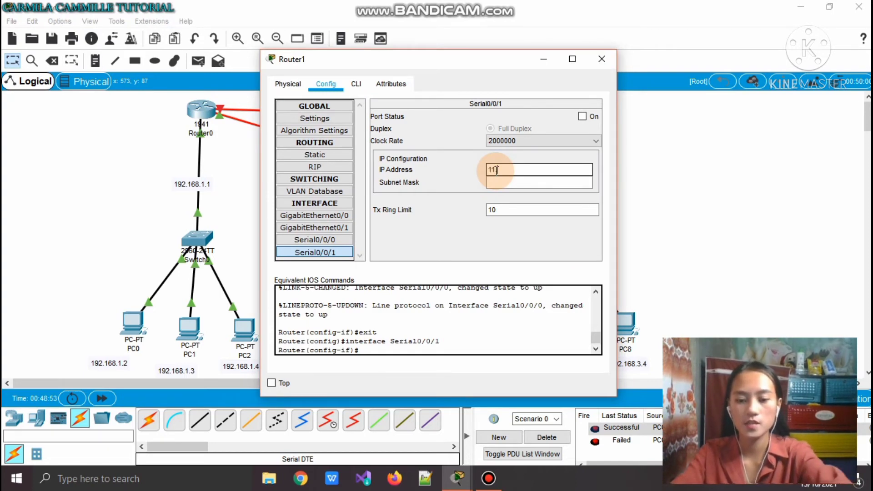
{"action": "type", "text": "0.0."}
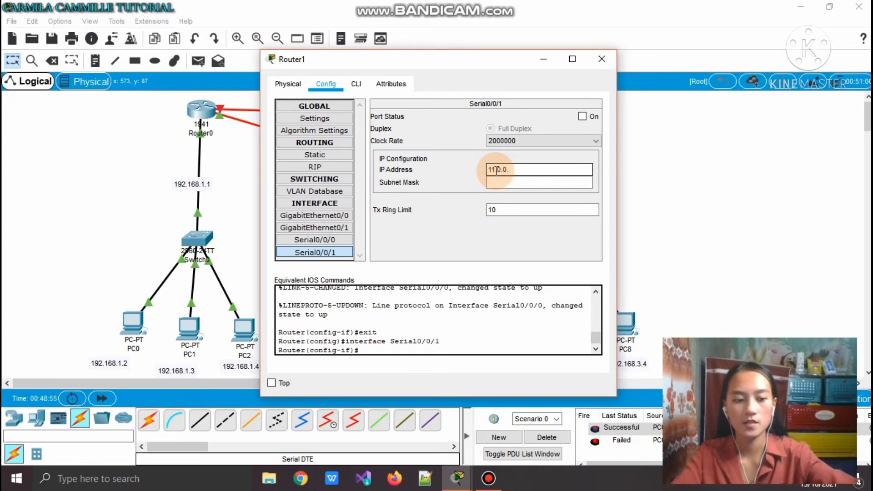
{"action": "type", "text": "1"}
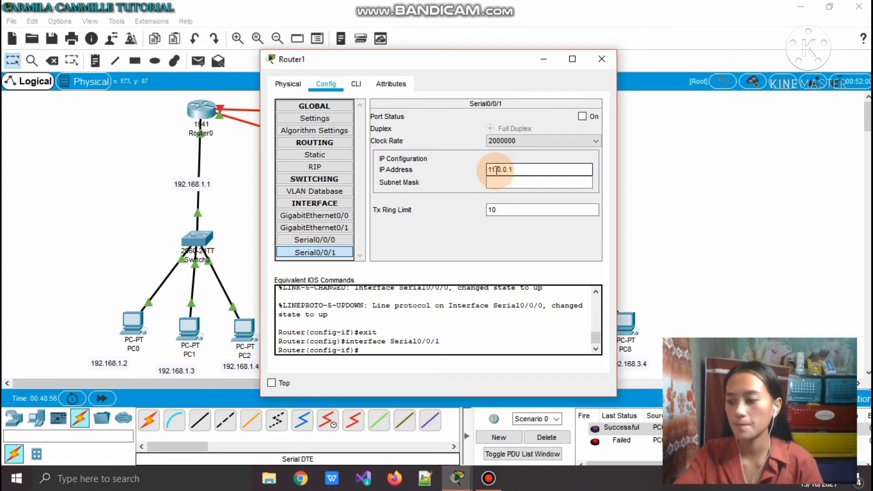
{"action": "type", "text": "."}
{"action": "left_click", "coordinate": [499, 183]}
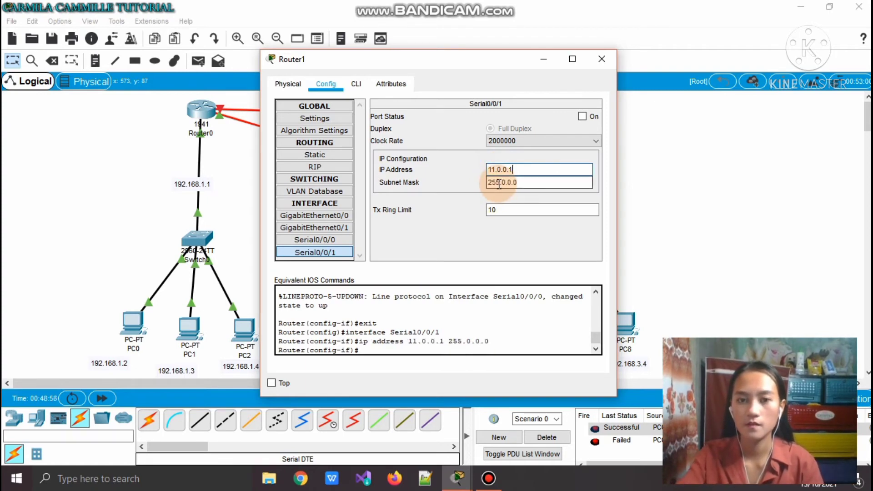
{"action": "left_click", "coordinate": [582, 116]}
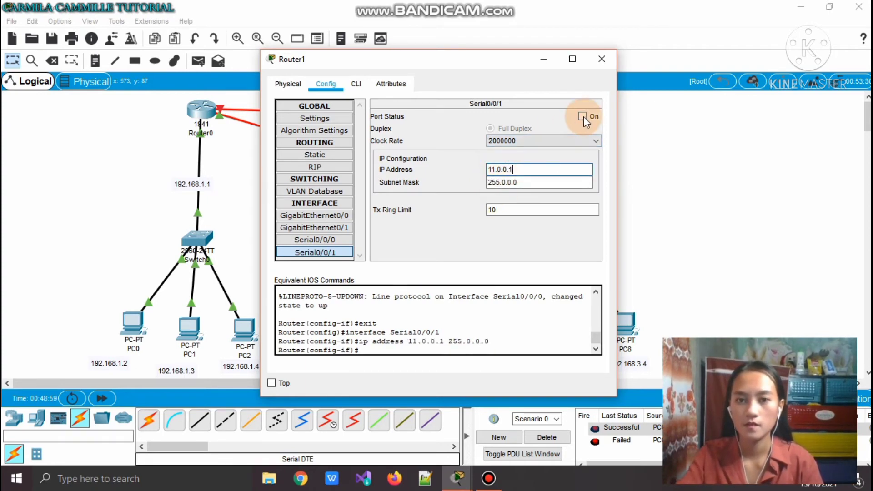
{"action": "left_click", "coordinate": [601, 61]}
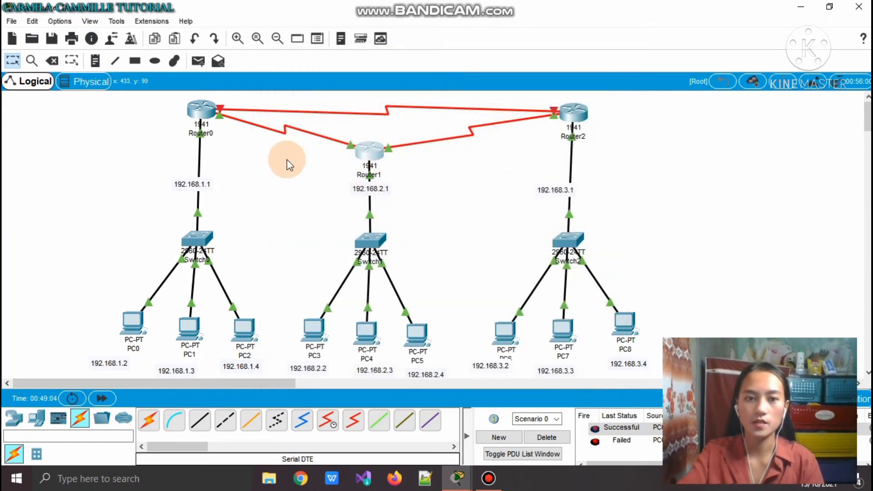
Clear the old PDU results of Scenario 0 and test the connection with a simple PDU from Router0 to Router2
{"action": "left_click", "coordinate": [546, 438]}
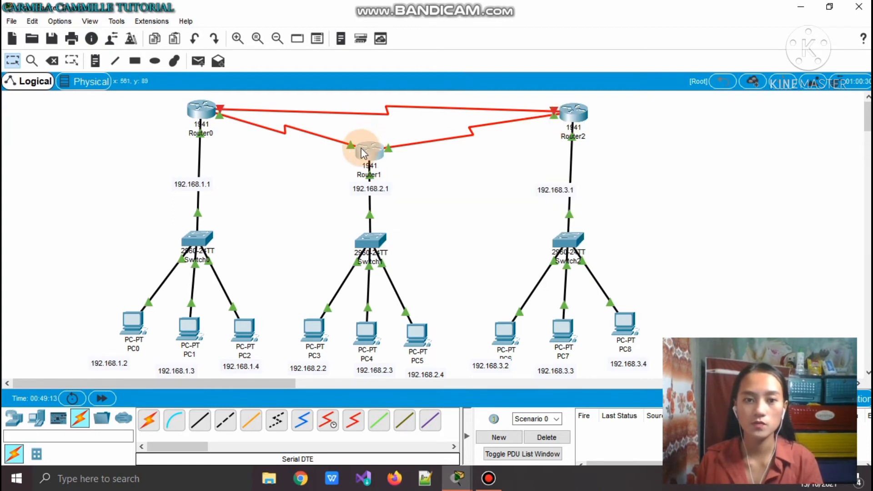
{"action": "left_click", "coordinate": [198, 61]}
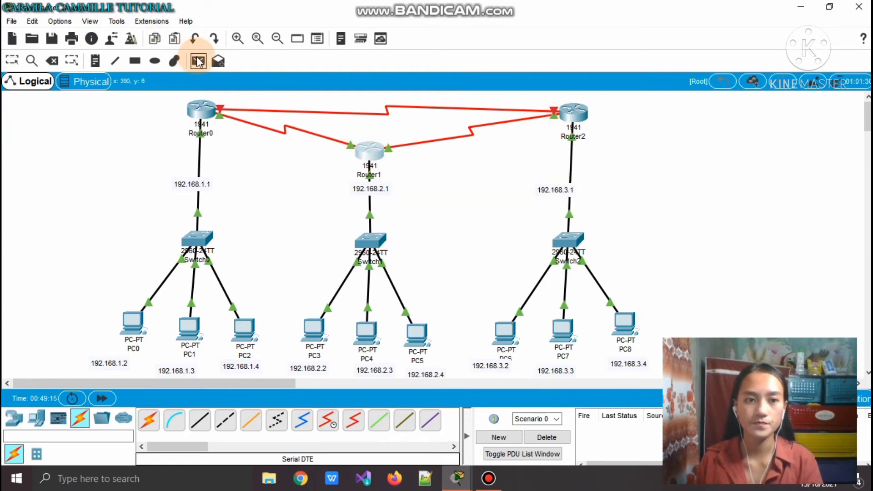
{"action": "left_click", "coordinate": [202, 110]}
{"action": "left_click", "coordinate": [568, 114]}
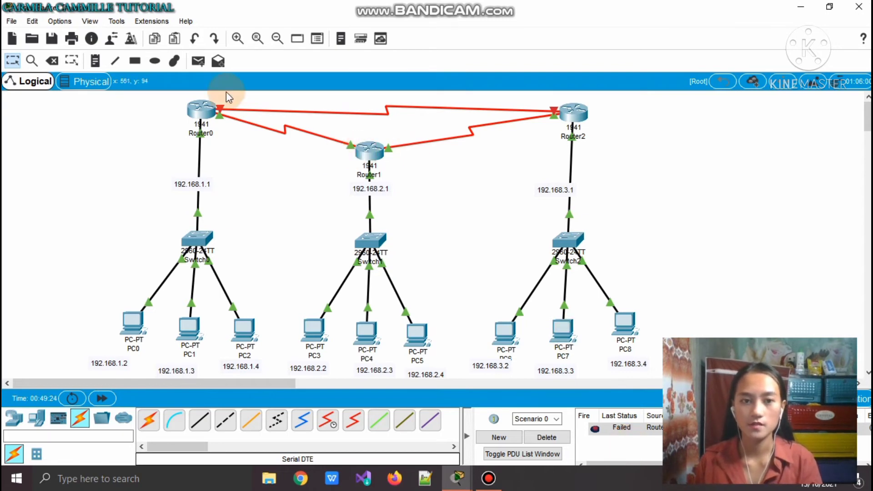
Test the connection with a simple PDU from PC0 to PC6, and clear the PDU results
{"action": "left_click", "coordinate": [198, 60]}
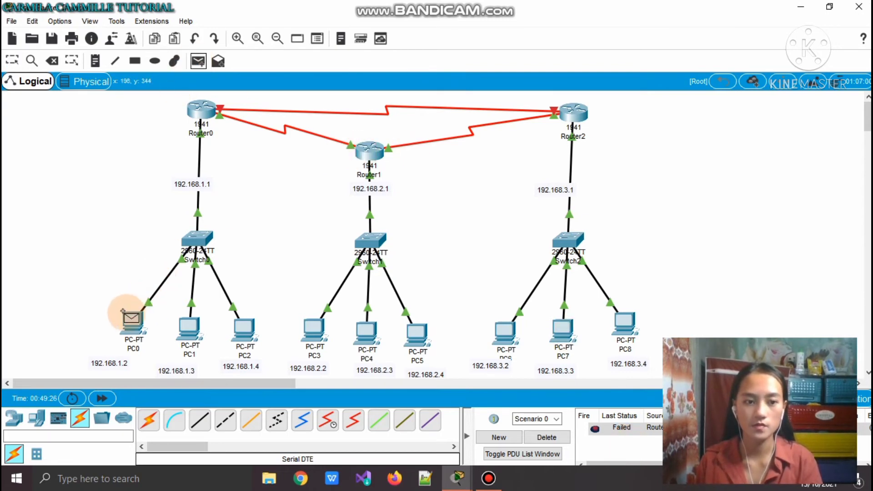
{"action": "left_click", "coordinate": [132, 321]}
{"action": "left_click", "coordinate": [498, 332]}
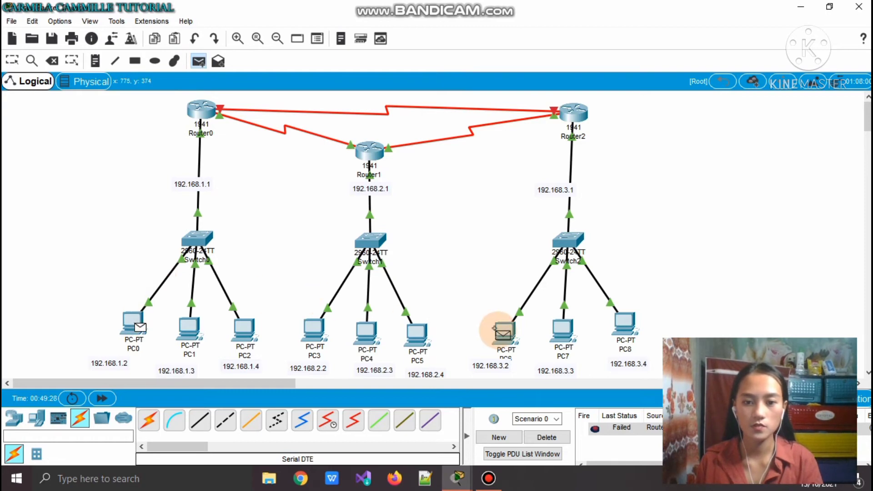
{"action": "left_click", "coordinate": [551, 439]}
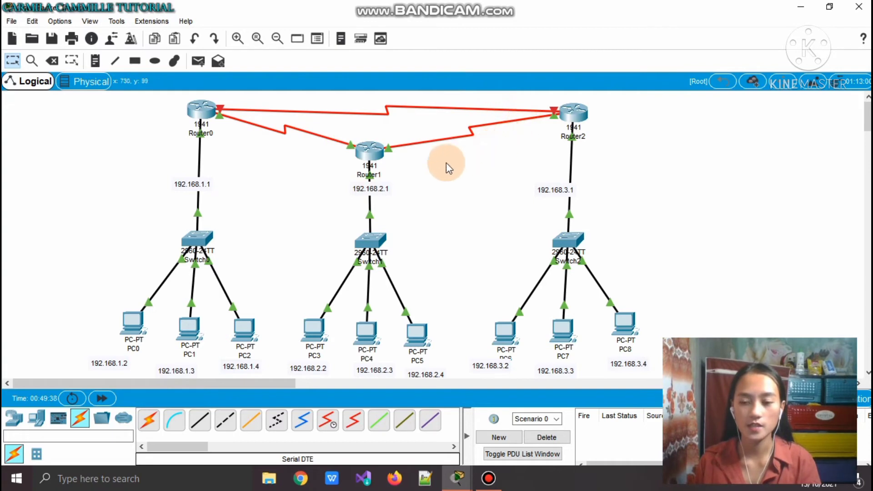
Review the port status and IP configuration of Router0's Serial0/0/1 and Serial0/0/0 interfaces
{"action": "mouse_move", "coordinate": [374, 179]}
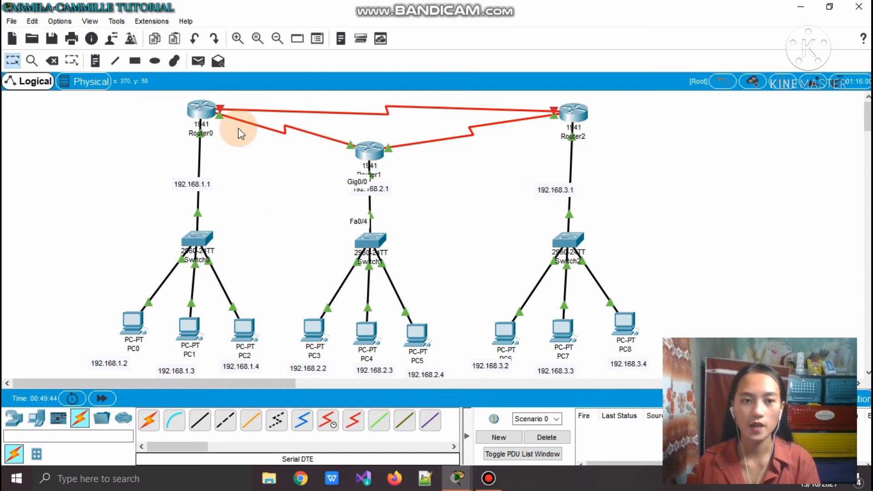
{"action": "left_click", "coordinate": [205, 111]}
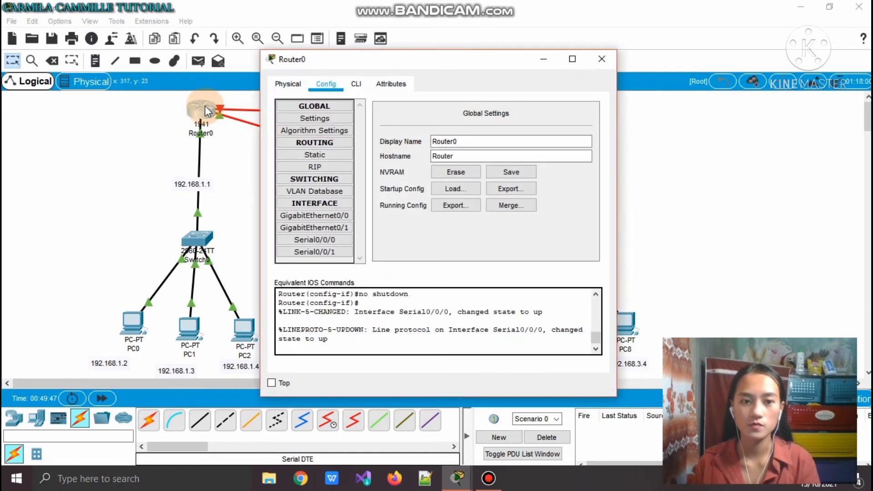
{"action": "left_click", "coordinate": [313, 248]}
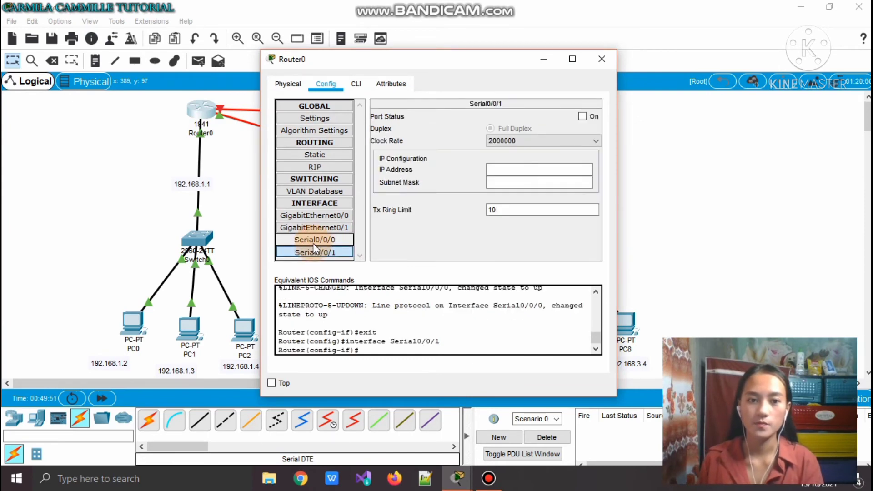
{"action": "left_click", "coordinate": [314, 239]}
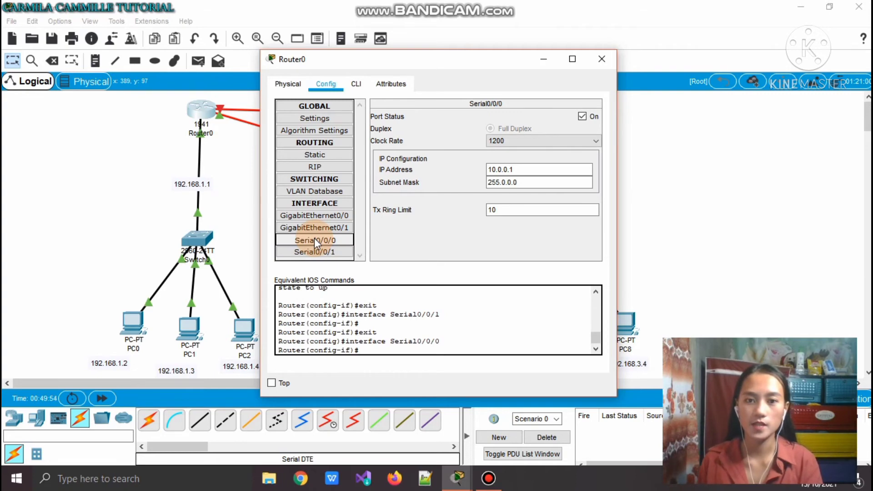
{"action": "left_click", "coordinate": [602, 59]}
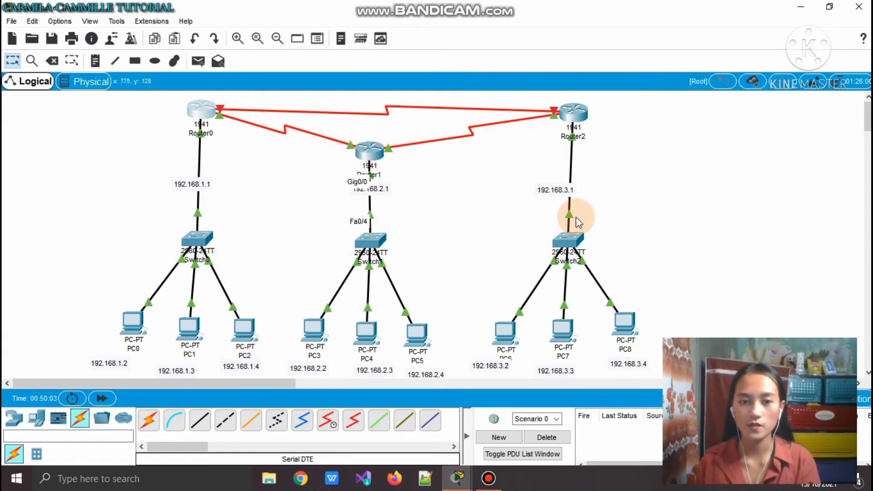
Add network 10.0.0.0 to Router0's RIP routing
{"action": "left_click", "coordinate": [207, 111]}
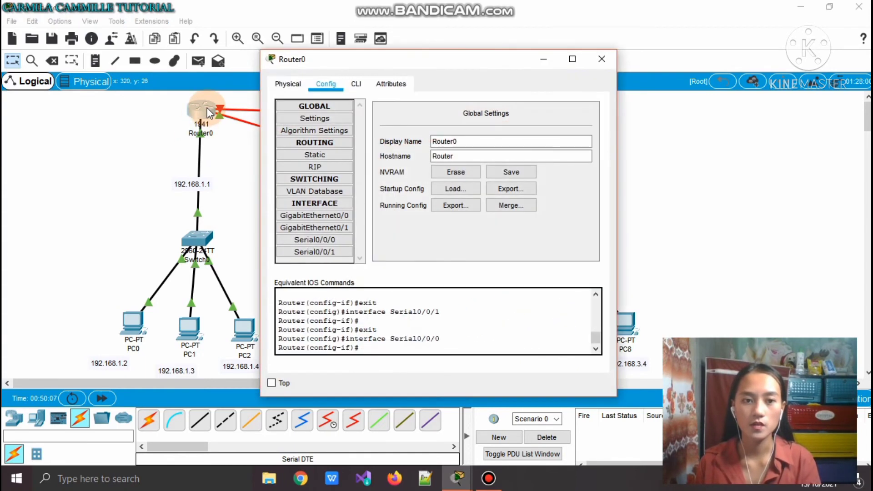
{"action": "left_click", "coordinate": [301, 164]}
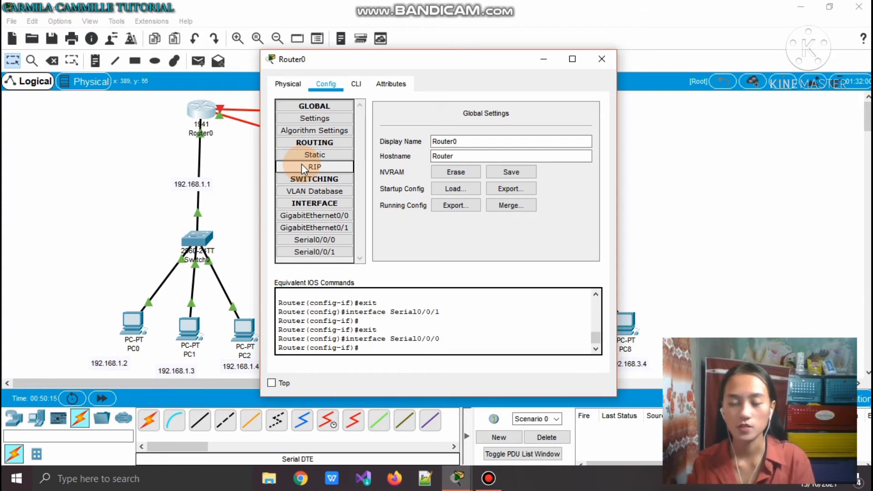
{"action": "left_click", "coordinate": [302, 168]}
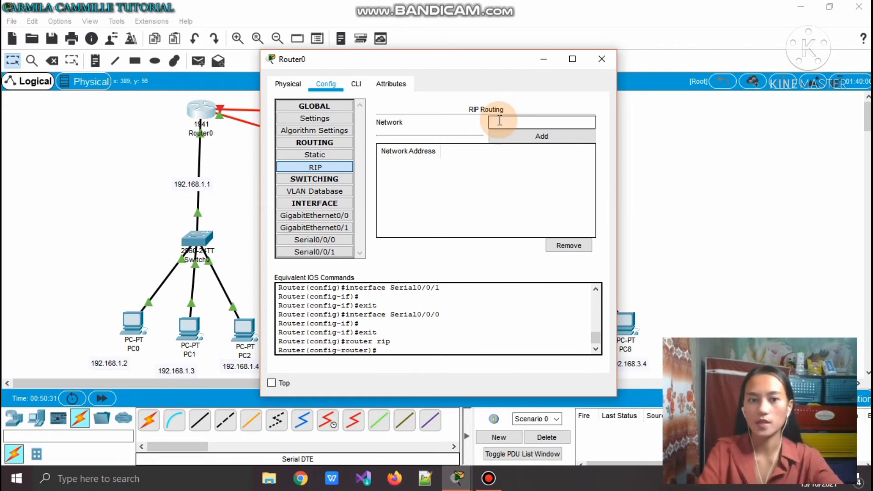
{"action": "left_click", "coordinate": [330, 168]}
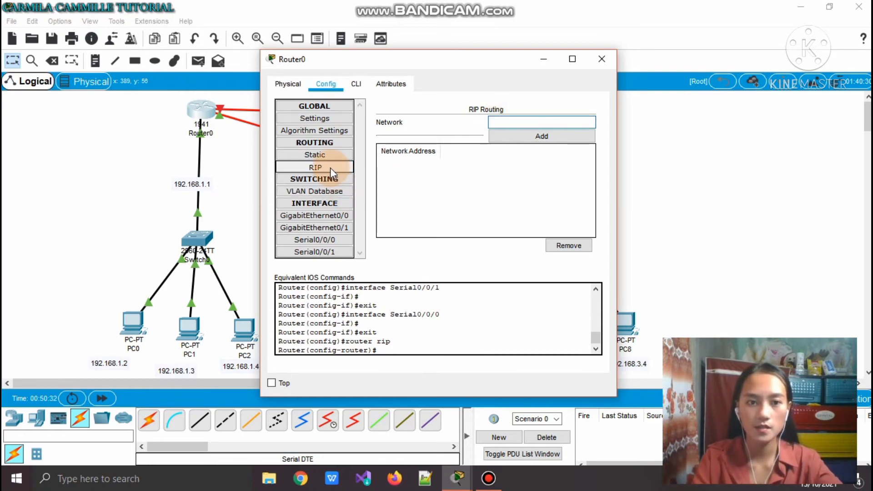
{"action": "left_click", "coordinate": [523, 122]}
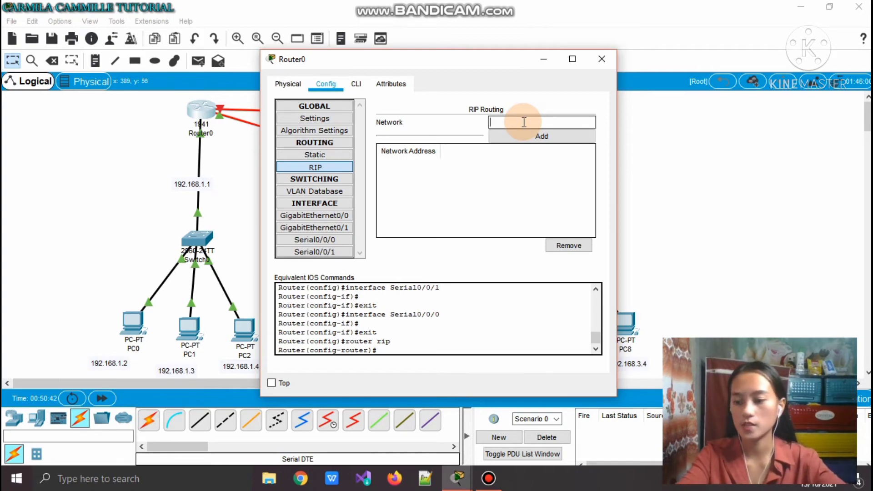
{"action": "type", "text": "10."}
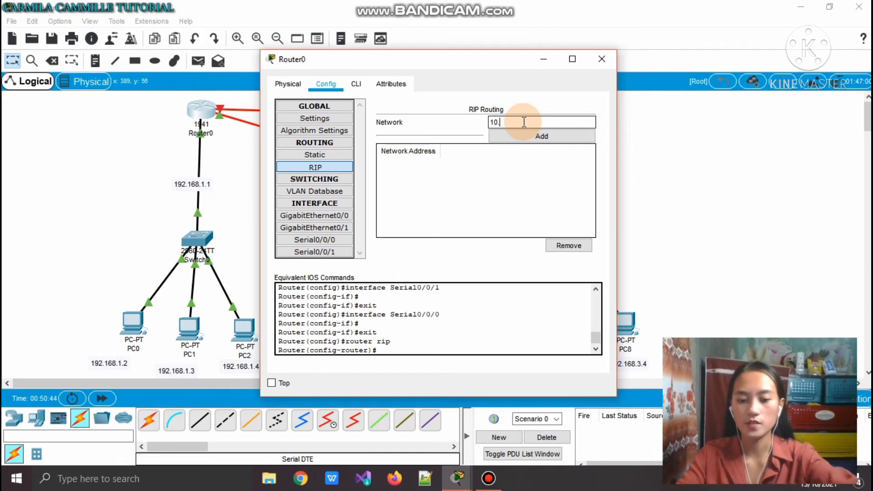
{"action": "type", "text": "0.0."}
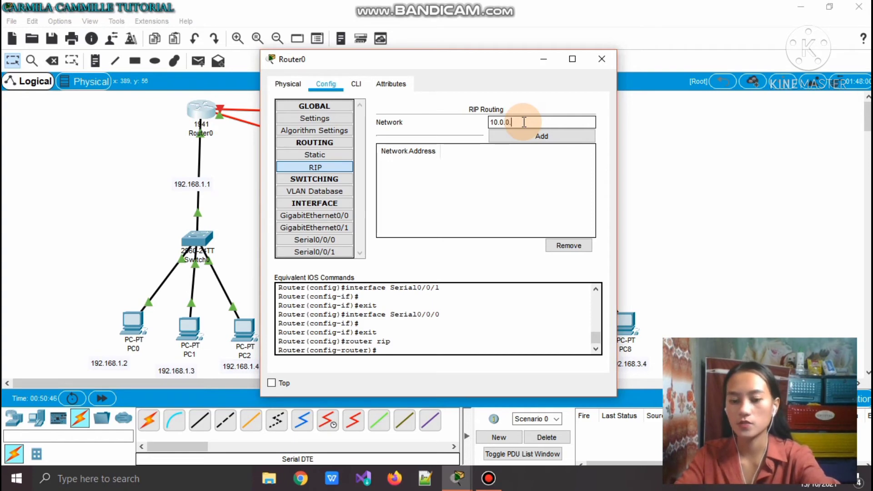
{"action": "type", "text": "0"}
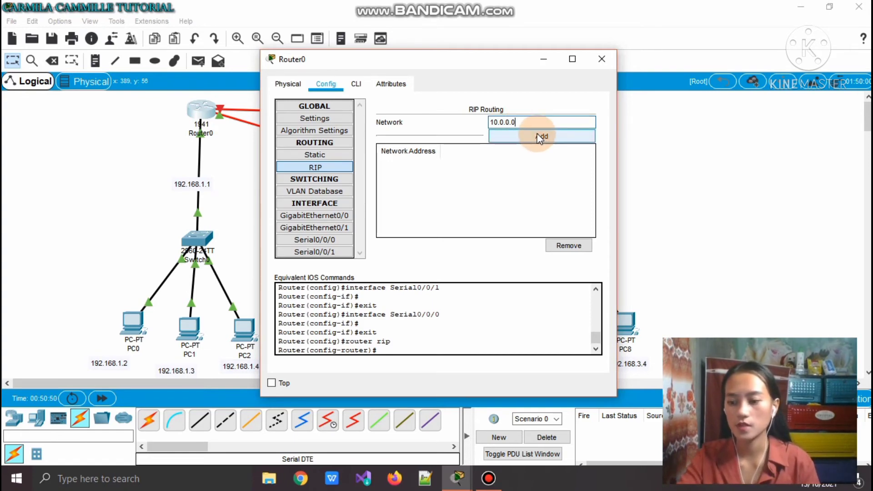
{"action": "left_click", "coordinate": [539, 137]}
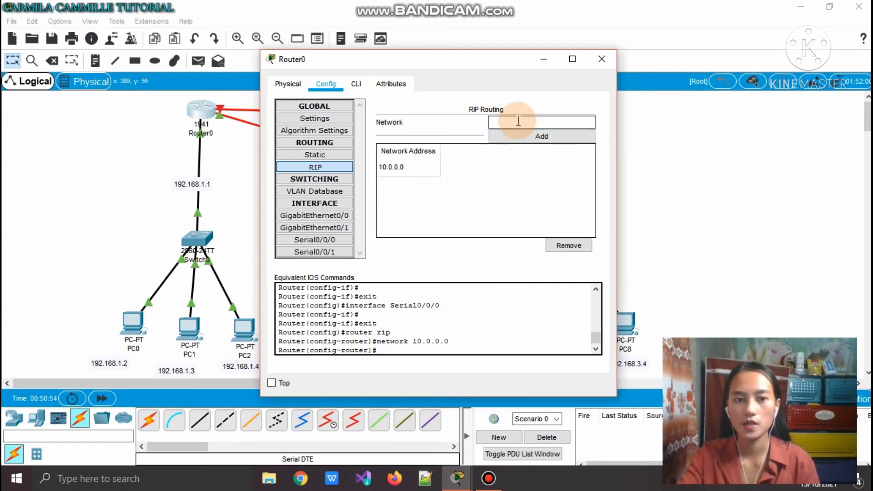
Add network 11.0.0.0 to Router0's RIP routing
{"action": "type", "text": "11"}
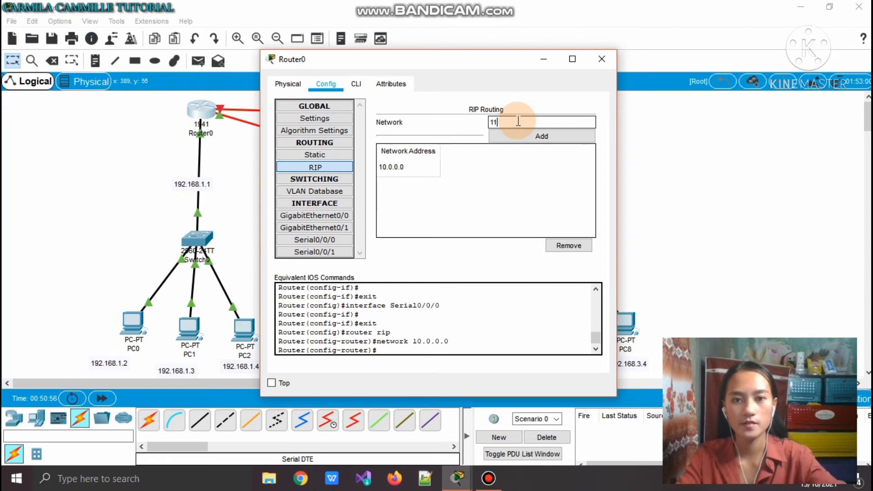
{"action": "type", "text": ".0.0.0"}
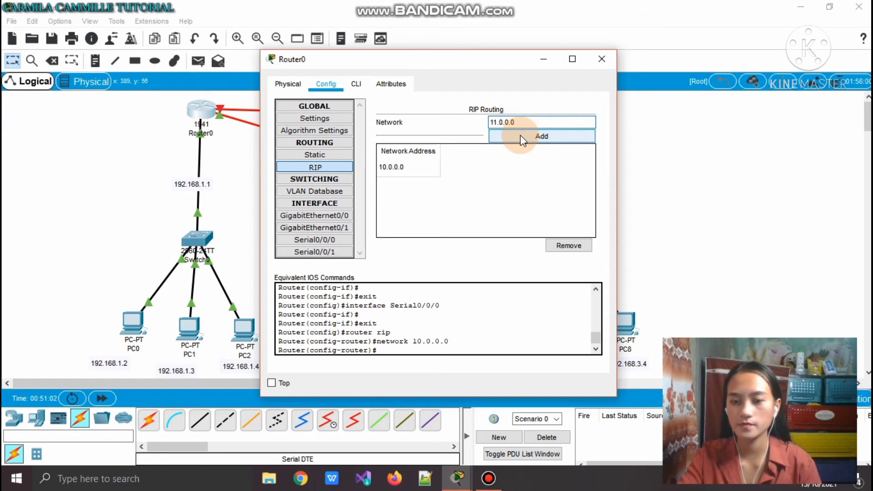
{"action": "left_click", "coordinate": [520, 135]}
Add network 192.168.1.0 to Router0's RIP routing
{"action": "left_click", "coordinate": [505, 120]}
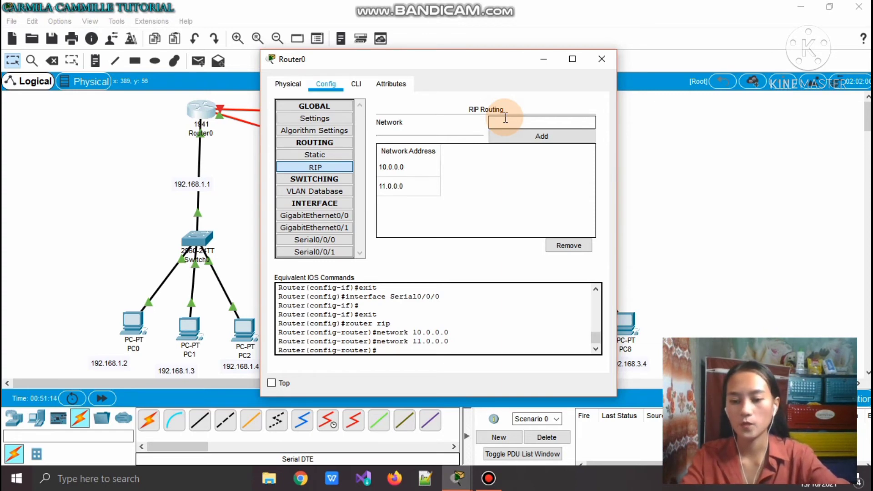
{"action": "type", "text": "92"}
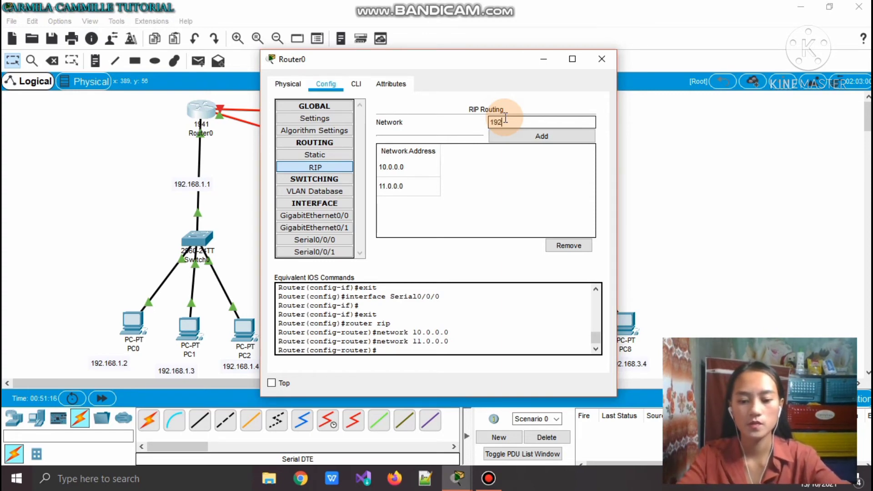
{"action": "type", "text": "."}
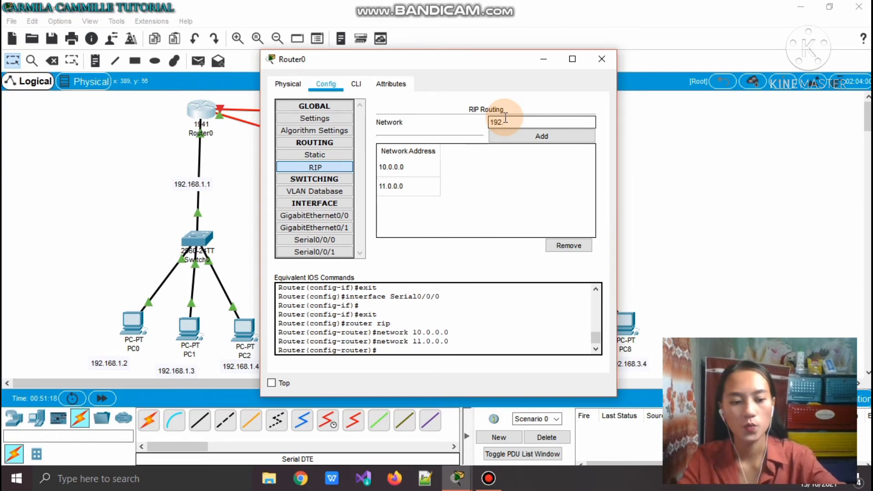
{"action": "type", "text": "168"}
{"action": "type", "text": "."}
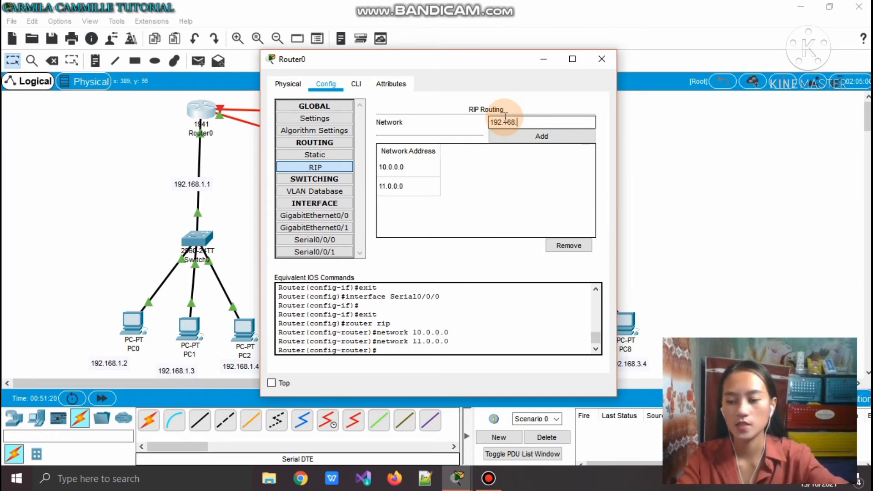
{"action": "type", "text": "1.0"}
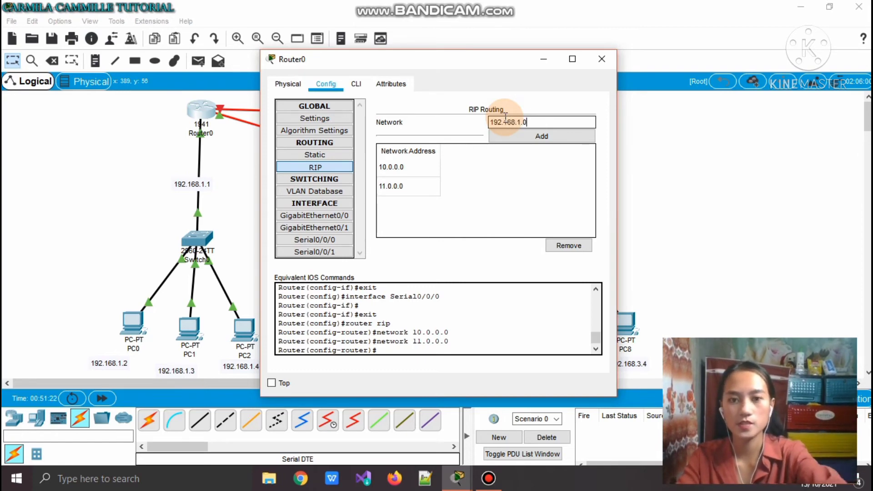
{"action": "left_click", "coordinate": [525, 138]}
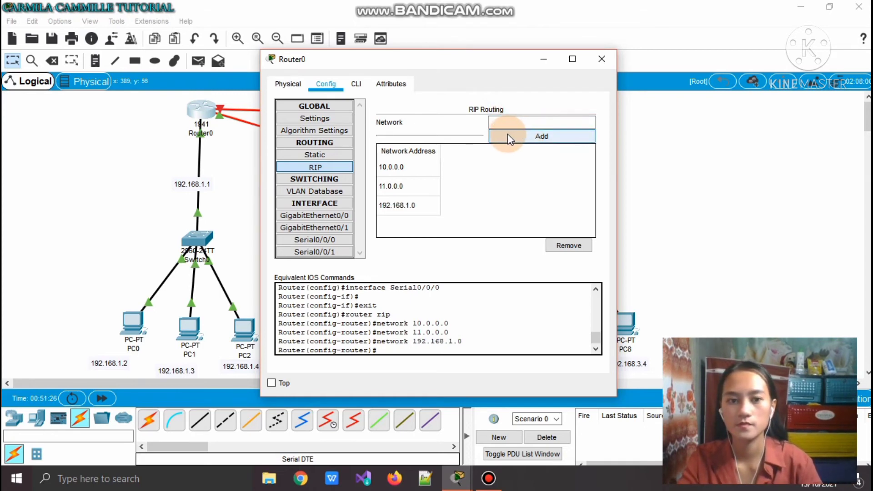
Add network 192.168.2.0 to Router0's RIP routing
{"action": "left_click", "coordinate": [509, 122]}
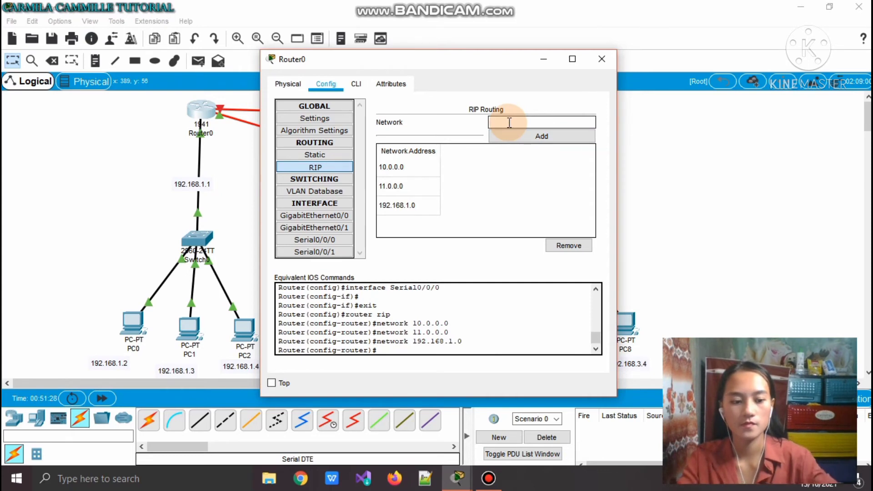
{"action": "type", "text": "192."}
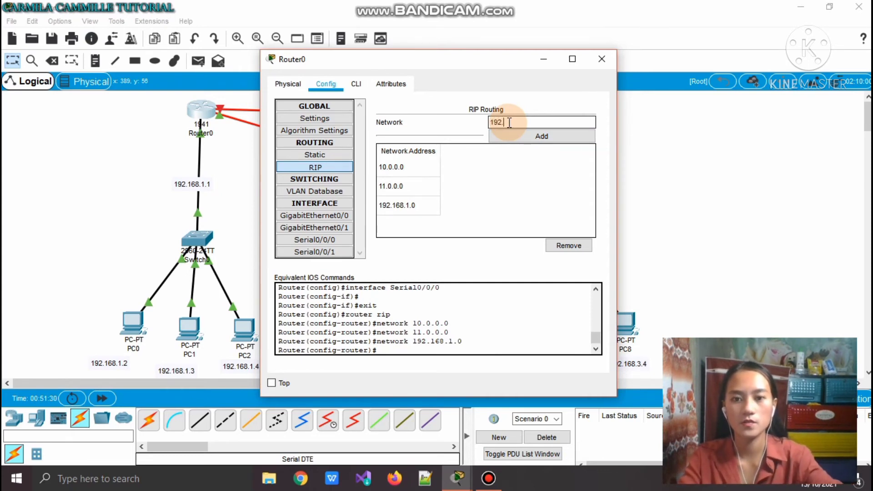
{"action": "type", "text": "1"}
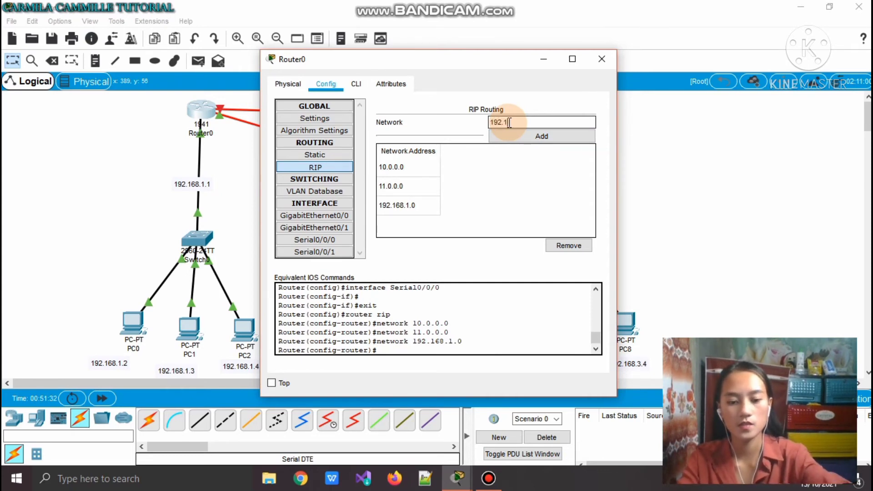
{"action": "type", "text": "68."}
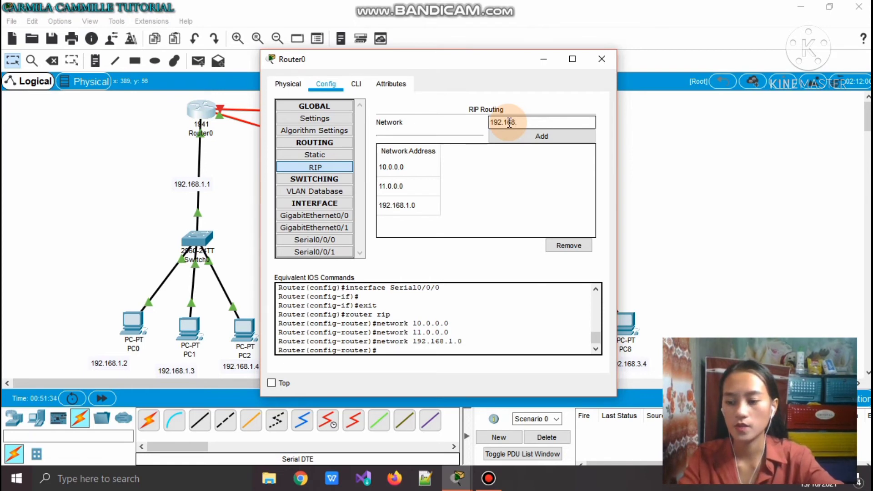
{"action": "type", "text": "2.0"}
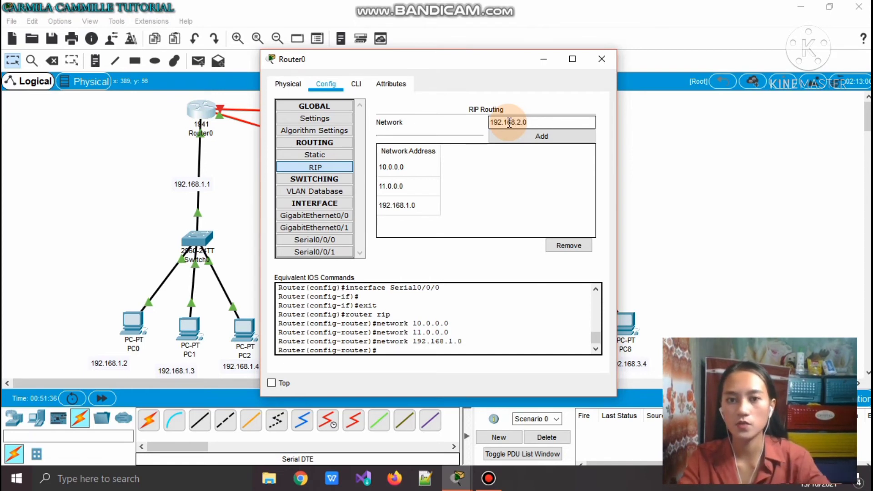
{"action": "left_click", "coordinate": [527, 136]}
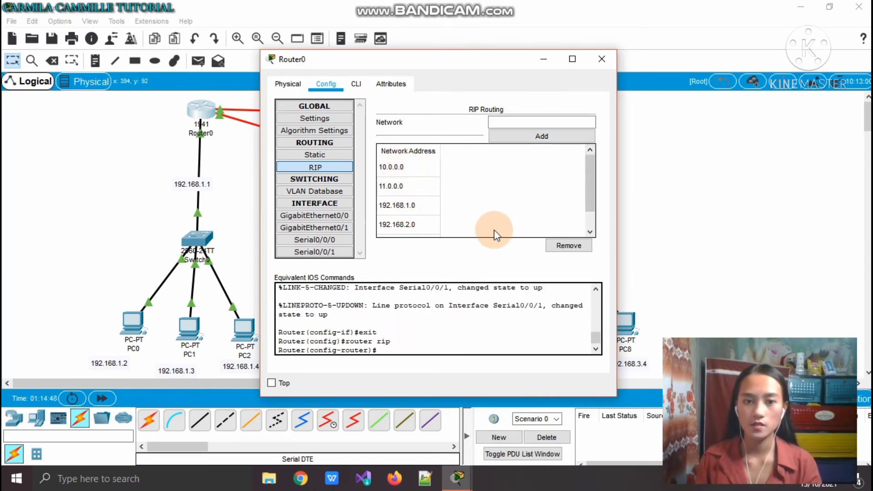
Add network 12.0.0.0 to Router0's RIP routing, check the network list, and close Router0's configuration
{"action": "left_click", "coordinate": [589, 232]}
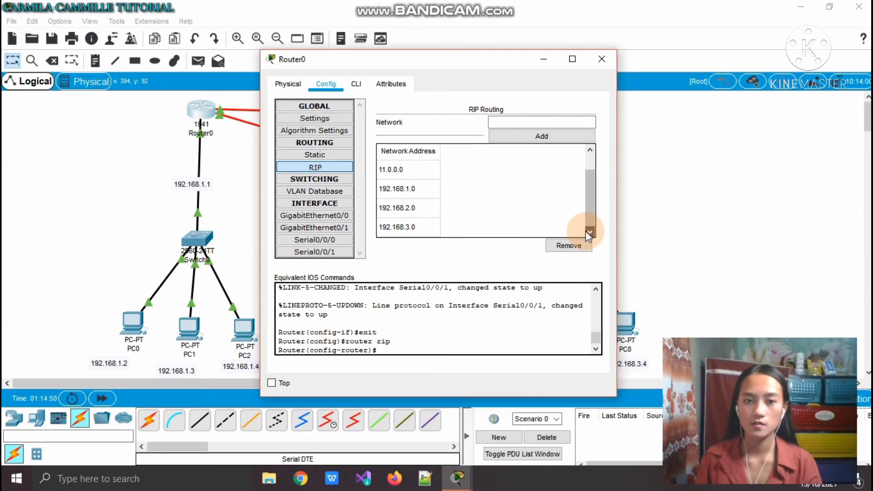
{"action": "left_click", "coordinate": [523, 120]}
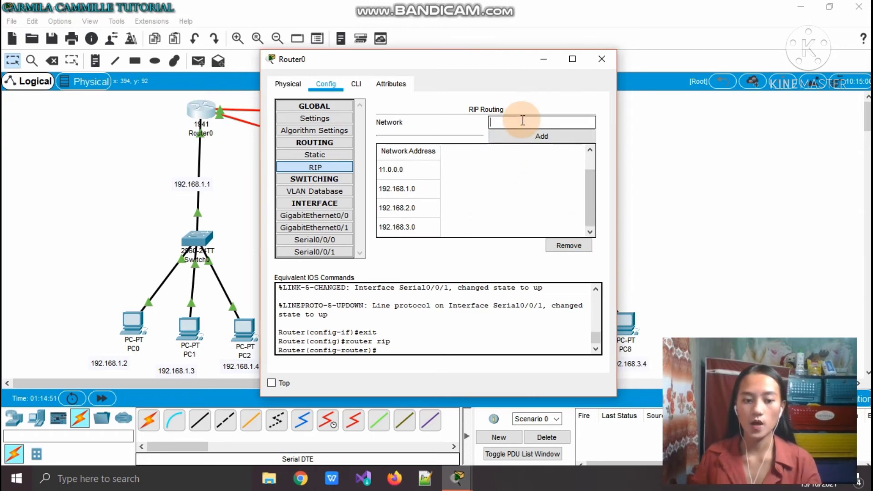
{"action": "type", "text": "12"}
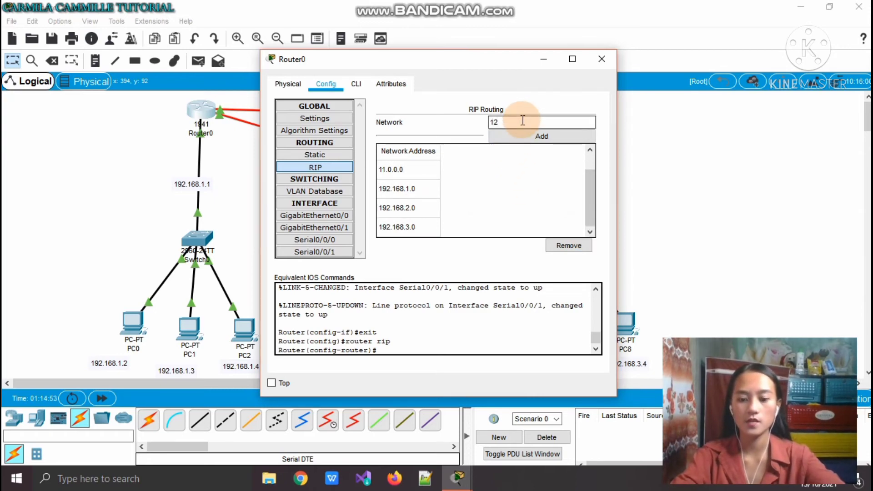
{"action": "type", "text": ".0."}
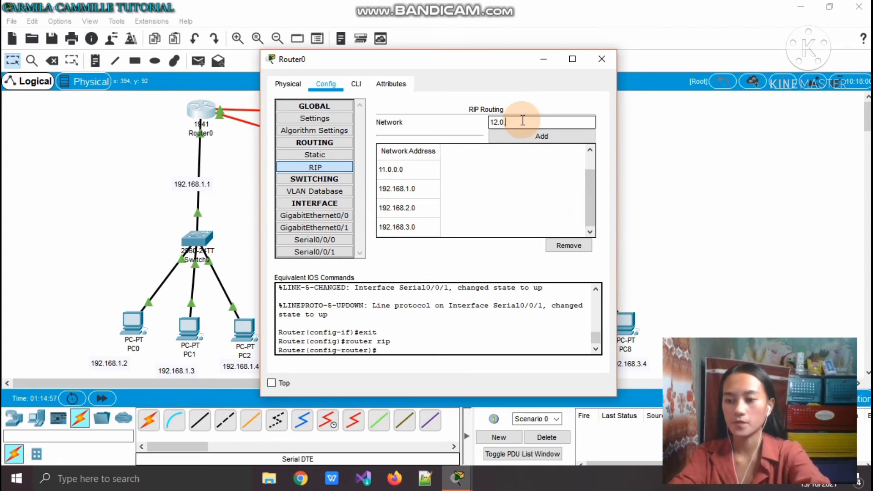
{"action": "type", "text": "0.0"}
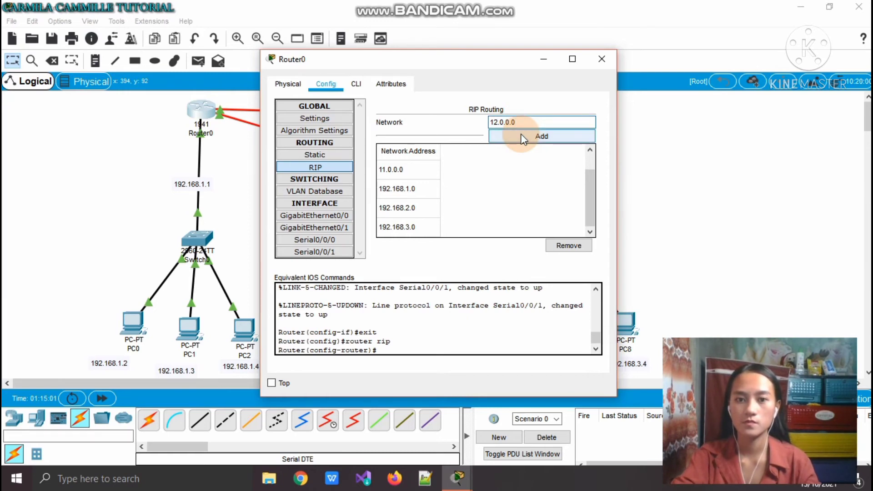
{"action": "left_click", "coordinate": [520, 133]}
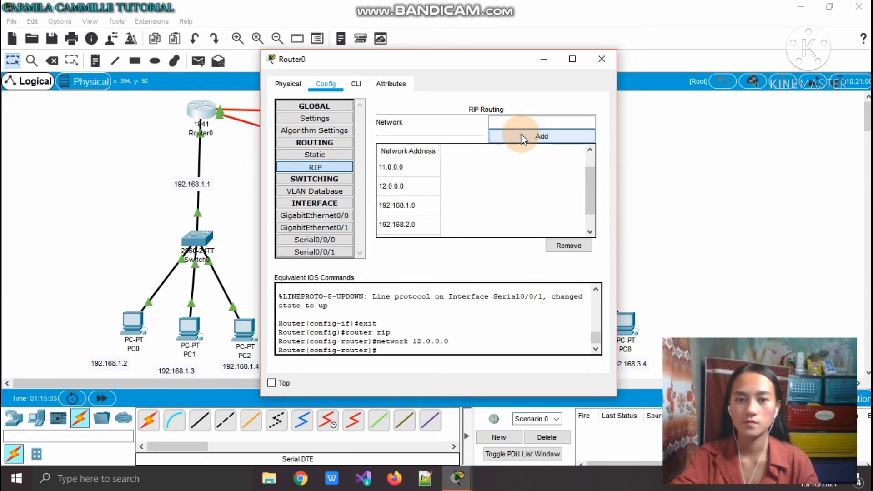
{"action": "left_click", "coordinate": [589, 150]}
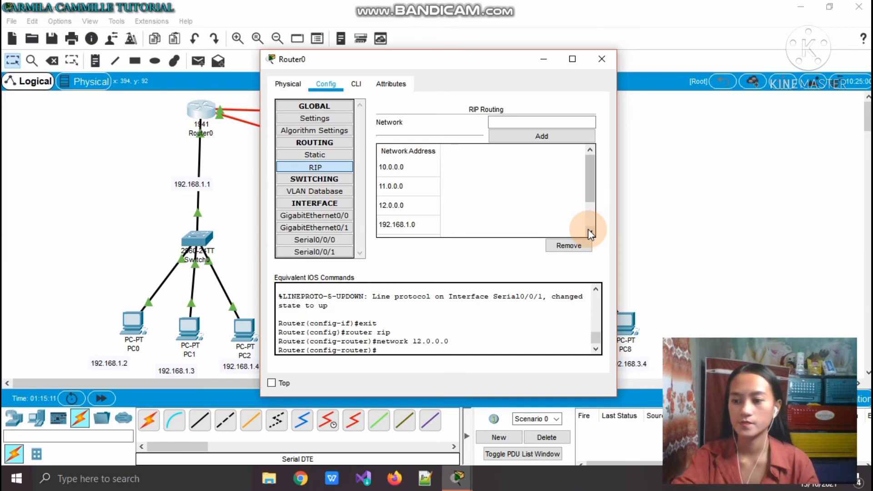
{"action": "left_click", "coordinate": [600, 63]}
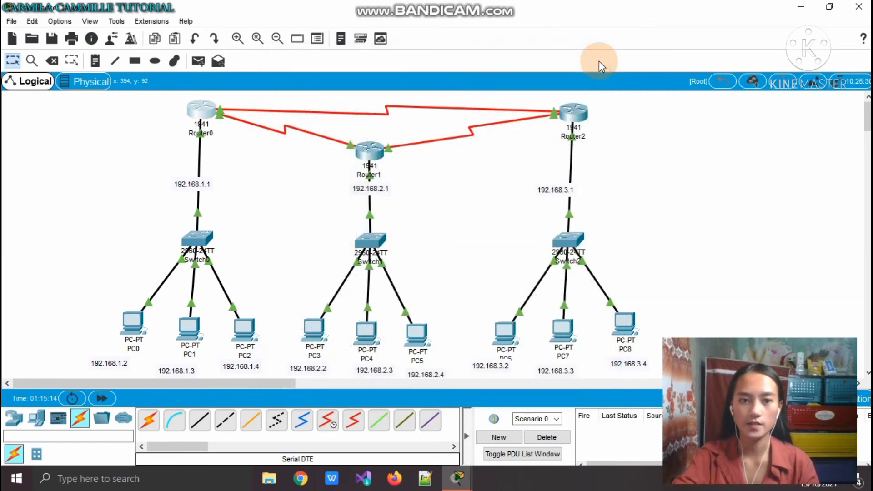
Open Router1's RIP routing configuration and add network 10.0.0.0
{"action": "left_click", "coordinate": [364, 167]}
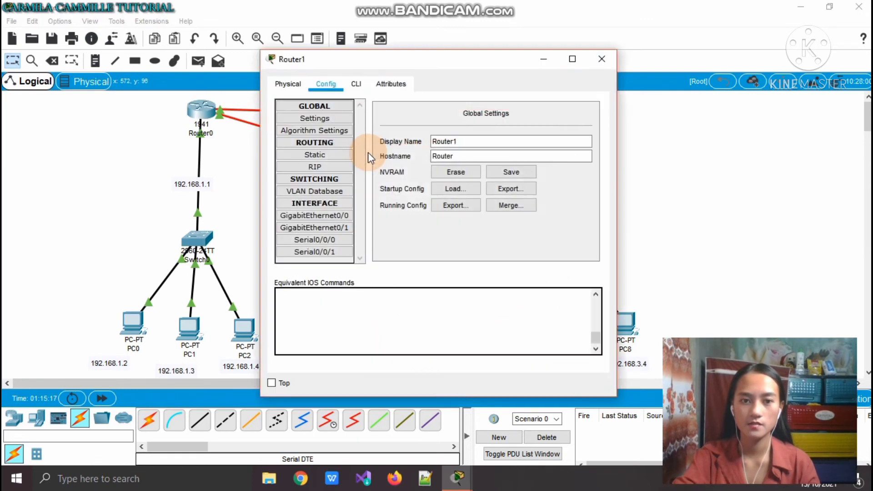
{"action": "left_click", "coordinate": [323, 167]}
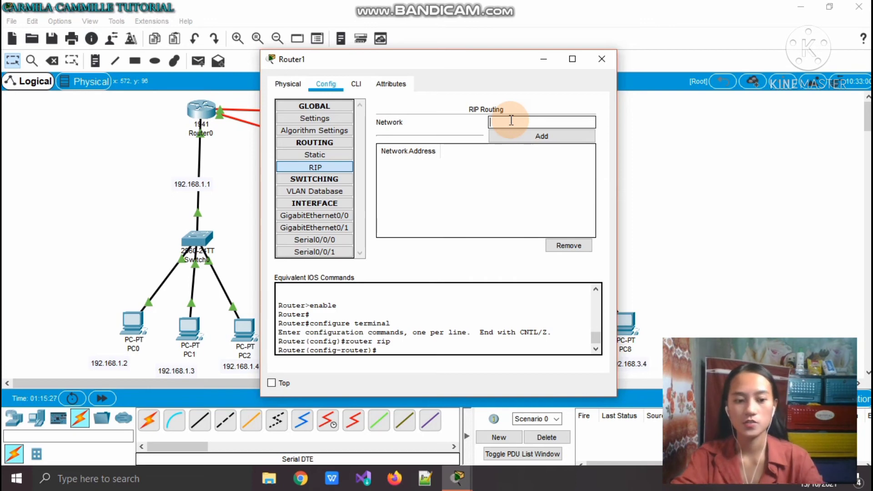
{"action": "type", "text": "10"}
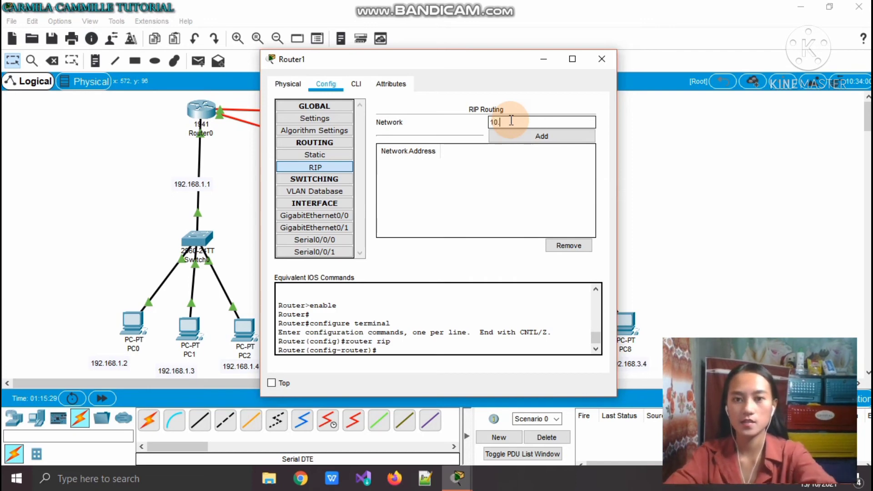
{"action": "type", "text": ".0.0.0"}
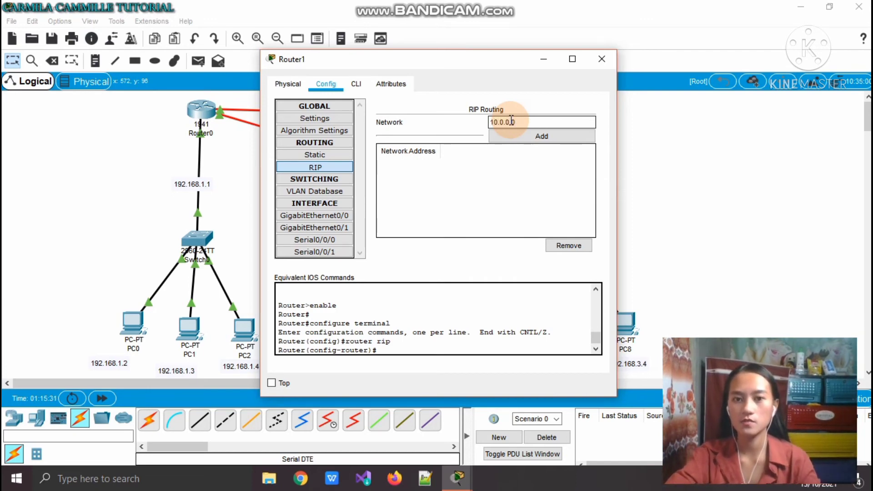
{"action": "left_click", "coordinate": [517, 136]}
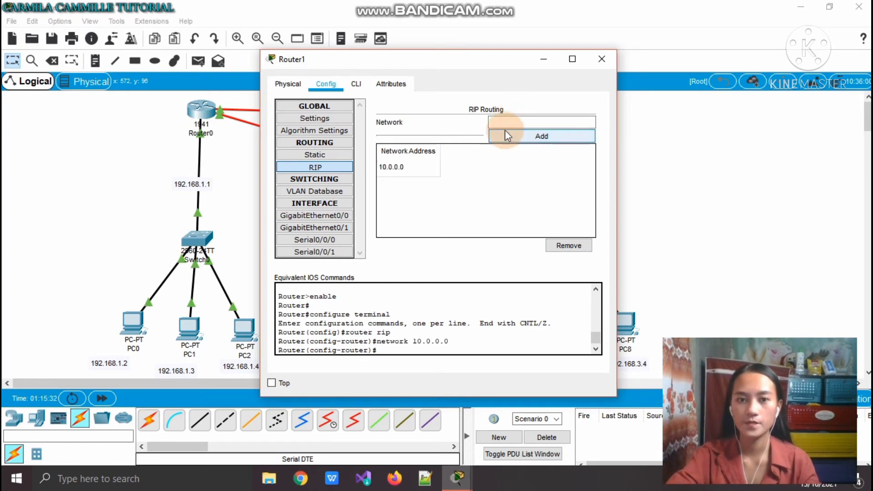
Add networks 11.0.0.0 and 12.0.0.0 to Router1's RIP routing
{"action": "left_click", "coordinate": [506, 122]}
{"action": "type", "text": "11"}
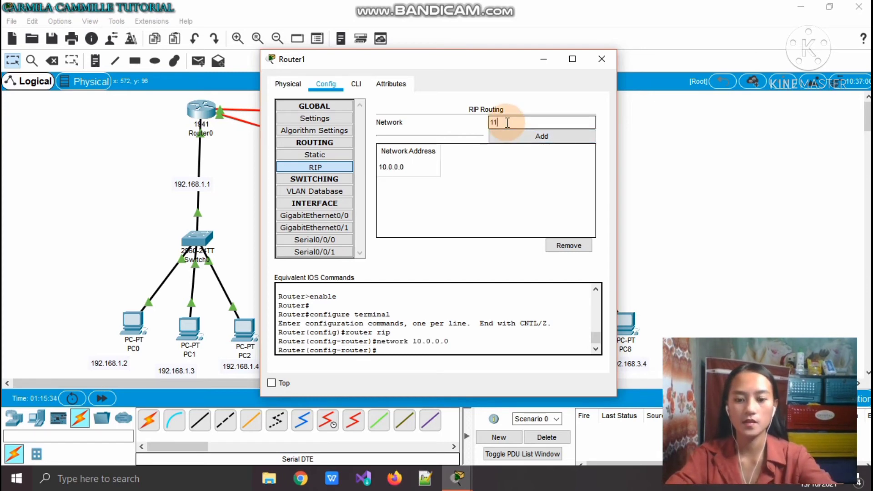
{"action": "type", "text": ".0.0.0"}
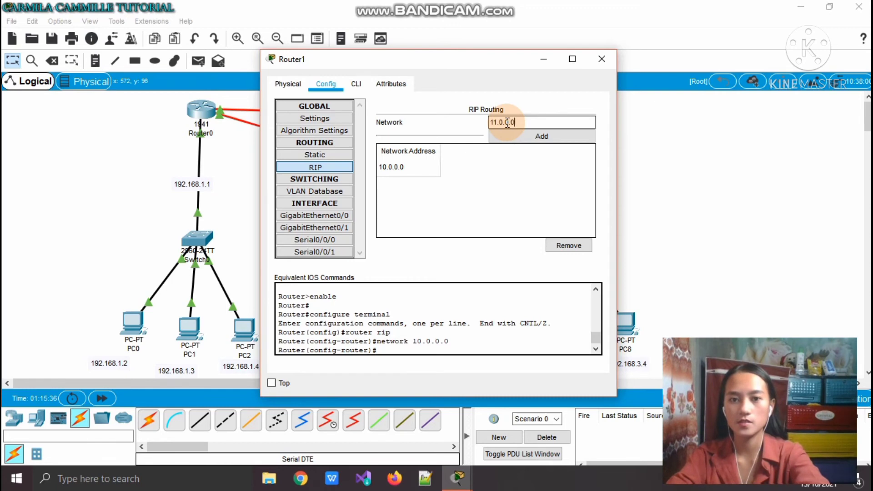
{"action": "left_click", "coordinate": [515, 134]}
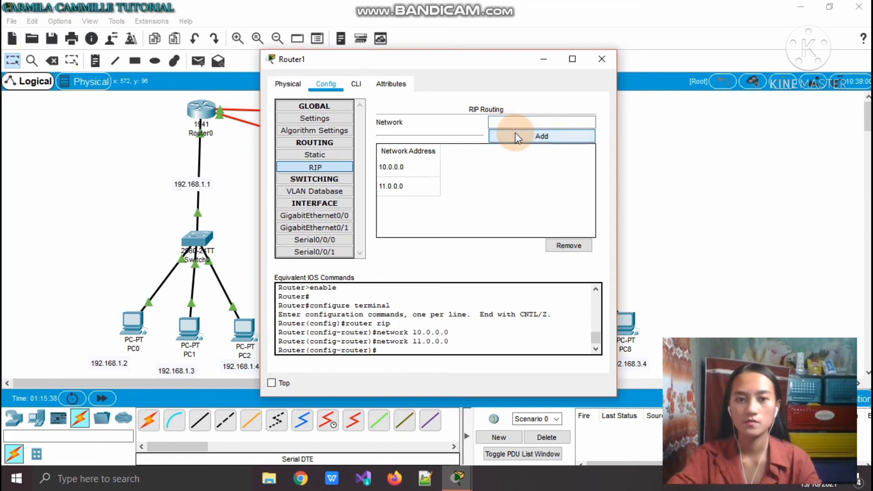
{"action": "left_click", "coordinate": [508, 120]}
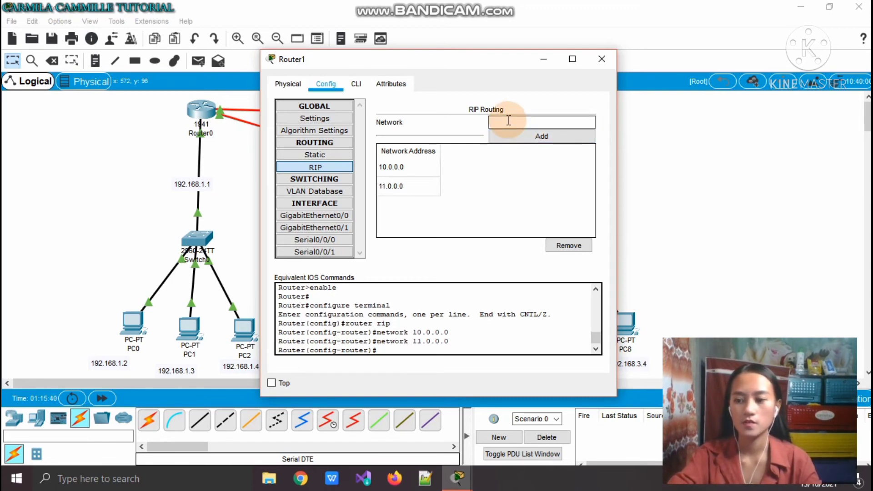
{"action": "type", "text": "12."}
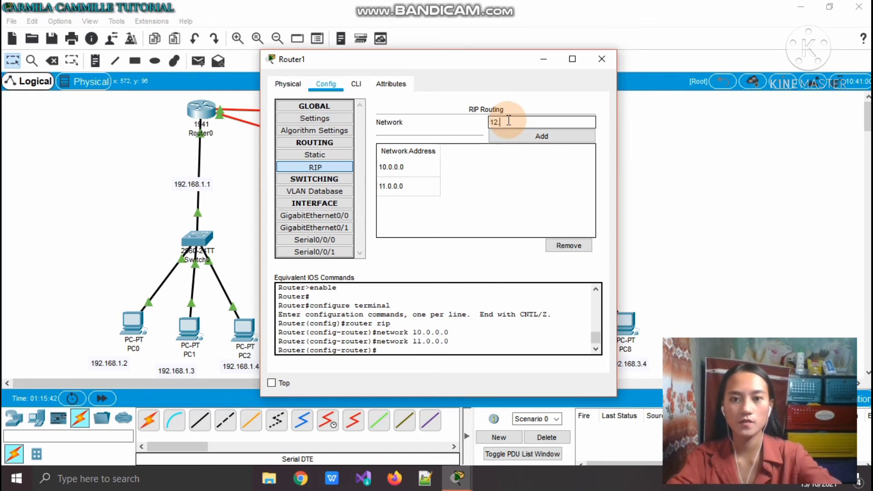
{"action": "type", "text": "0.0.0"}
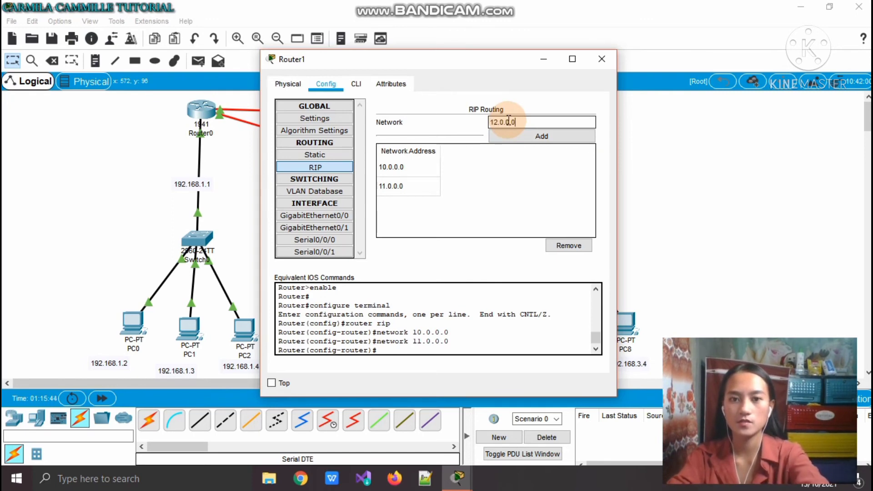
{"action": "left_click", "coordinate": [503, 136]}
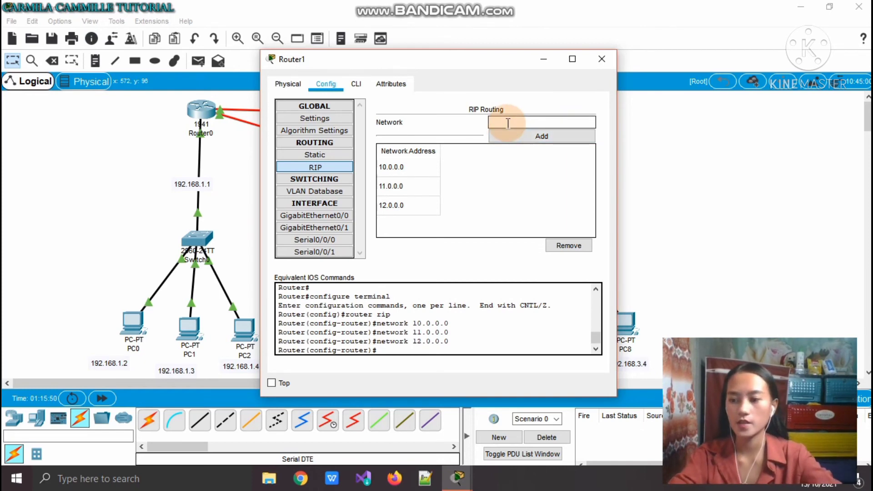
Add network 192.168.1.0 to Router1's RIP routing
{"action": "type", "text": "192."}
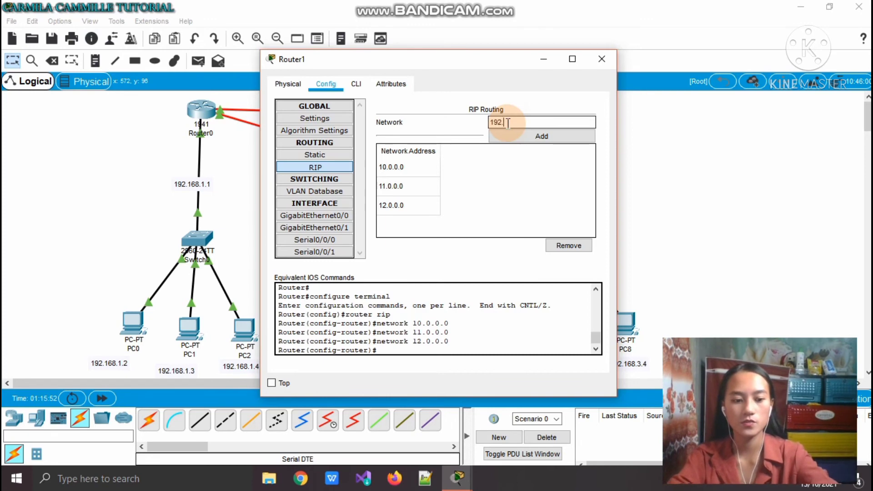
{"action": "type", "text": "16"}
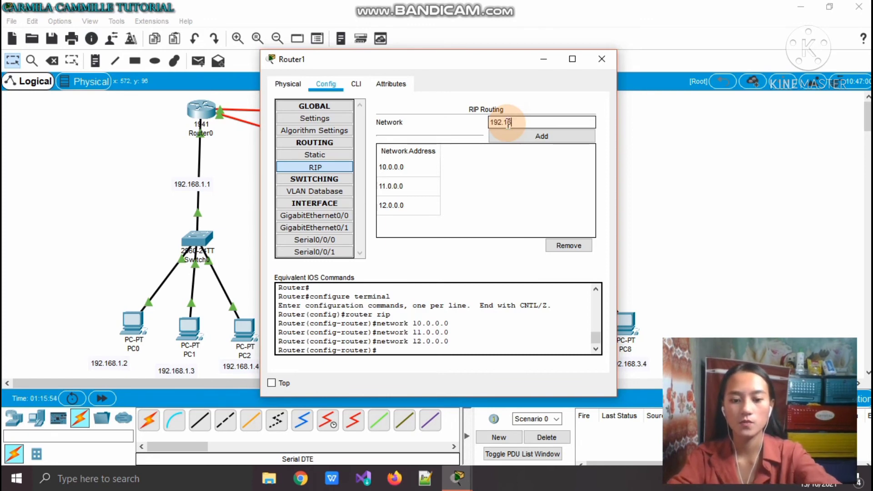
{"action": "type", "text": "8.1.0"}
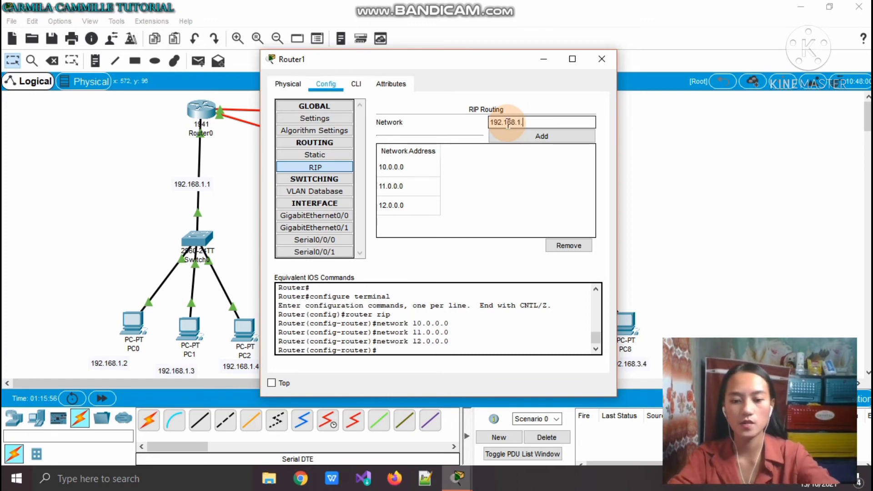
{"action": "left_click", "coordinate": [539, 137]}
Add network 192.168.2.0 to Router1's RIP routing
{"action": "left_click", "coordinate": [529, 120]}
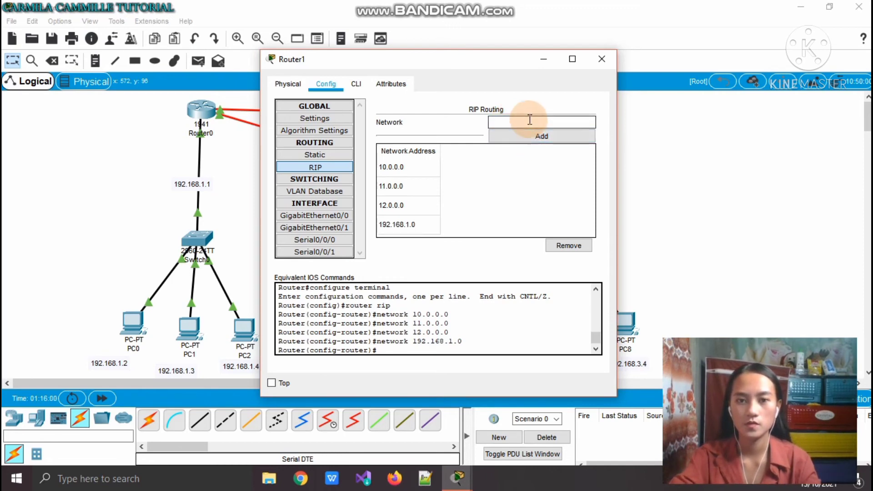
{"action": "type", "text": "192"}
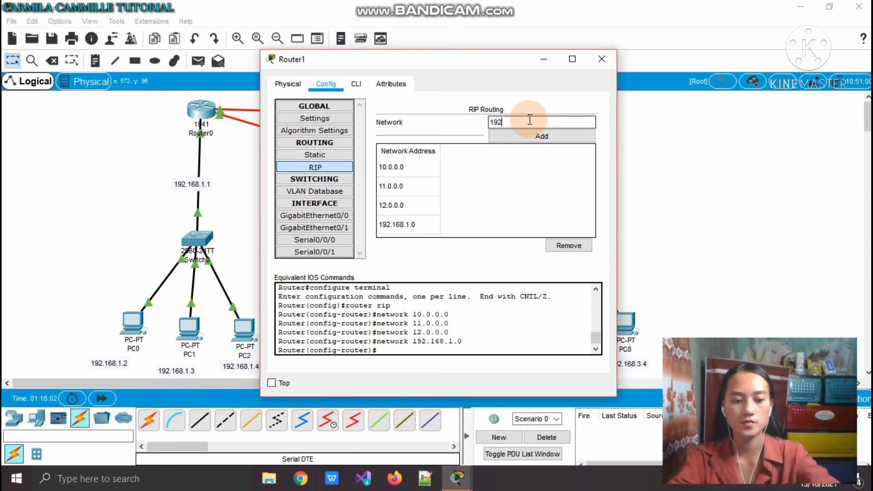
{"action": "type", "text": ".168"}
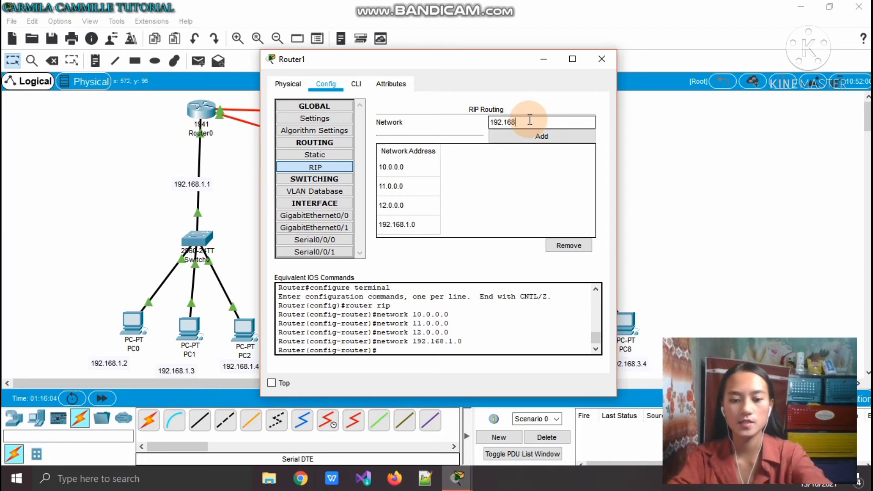
{"action": "type", "text": "."}
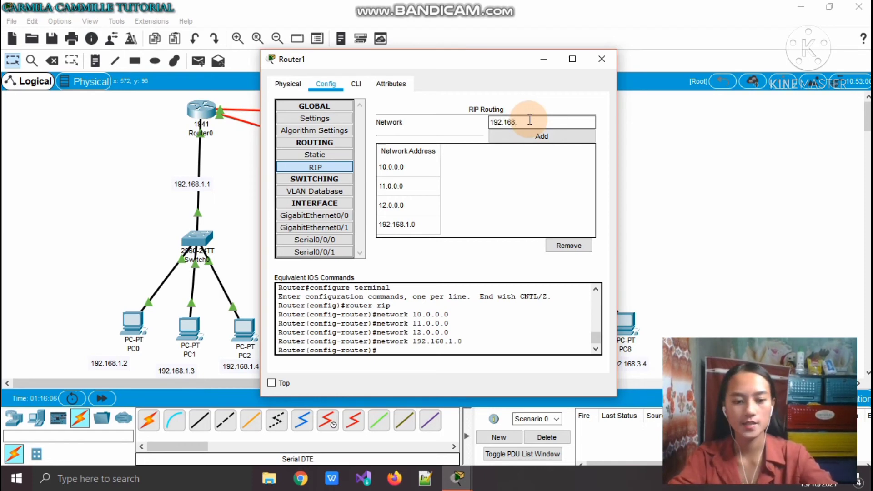
{"action": "type", "text": "2.0"}
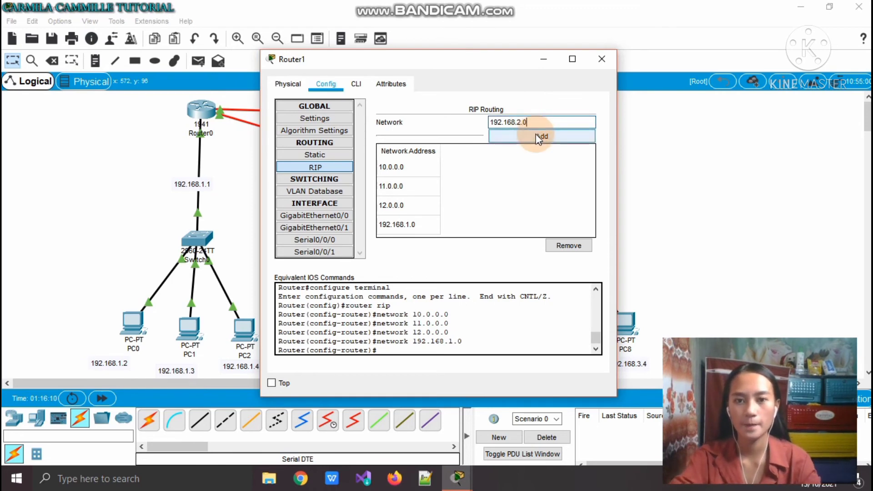
{"action": "left_click", "coordinate": [537, 135]}
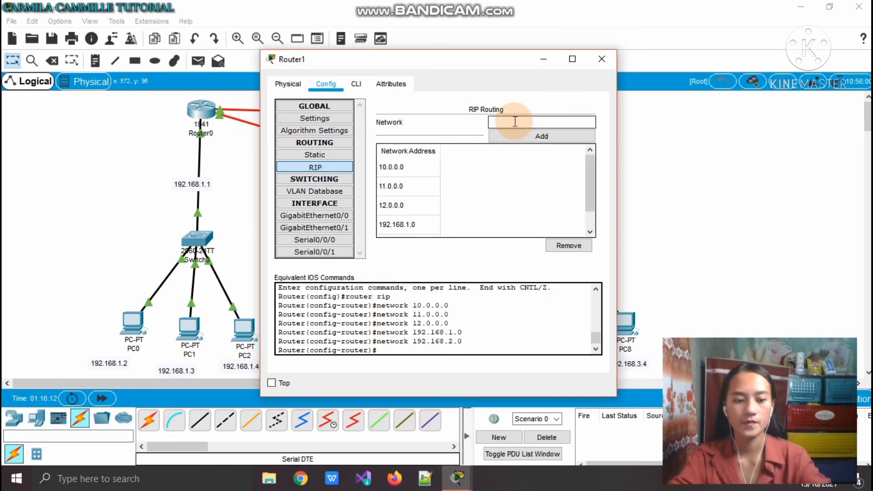
Add network 192.168.3.0 to Router1's RIP routing, check the network list, and close Router1's configuration
{"action": "type", "text": "192."}
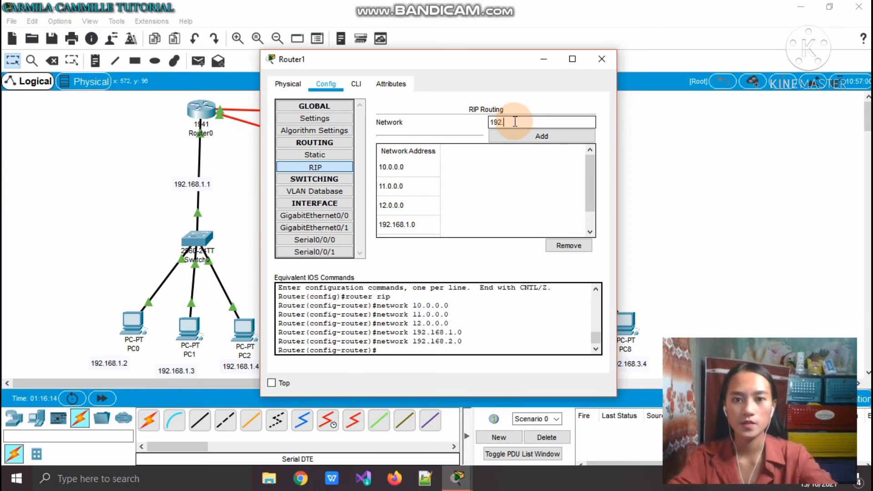
{"action": "type", "text": "168.3.0"}
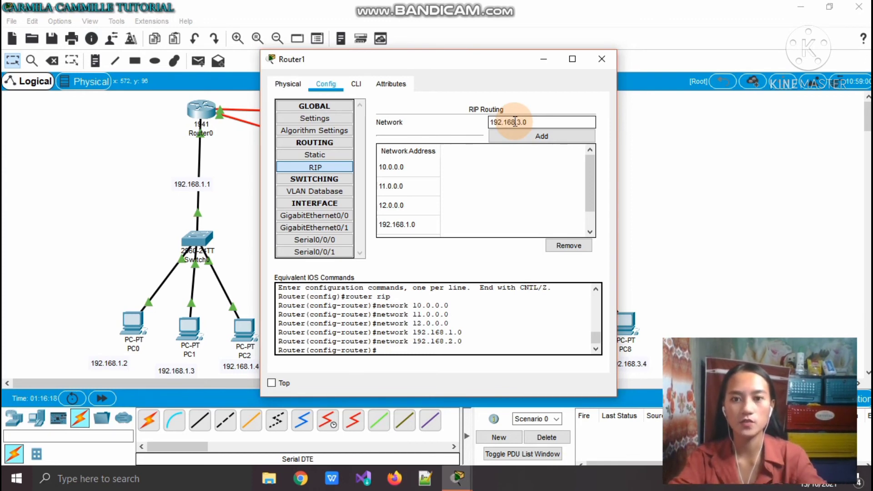
{"action": "left_click", "coordinate": [534, 140]}
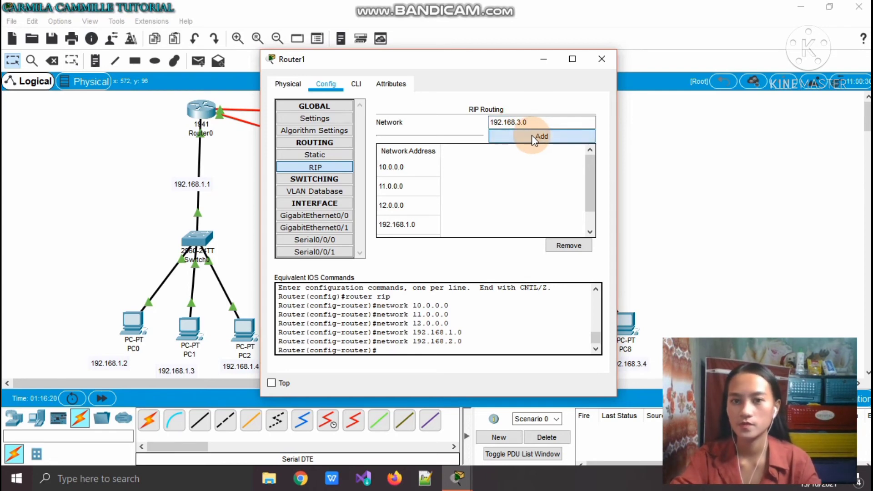
{"action": "left_click", "coordinate": [588, 232]}
{"action": "left_click", "coordinate": [588, 232]}
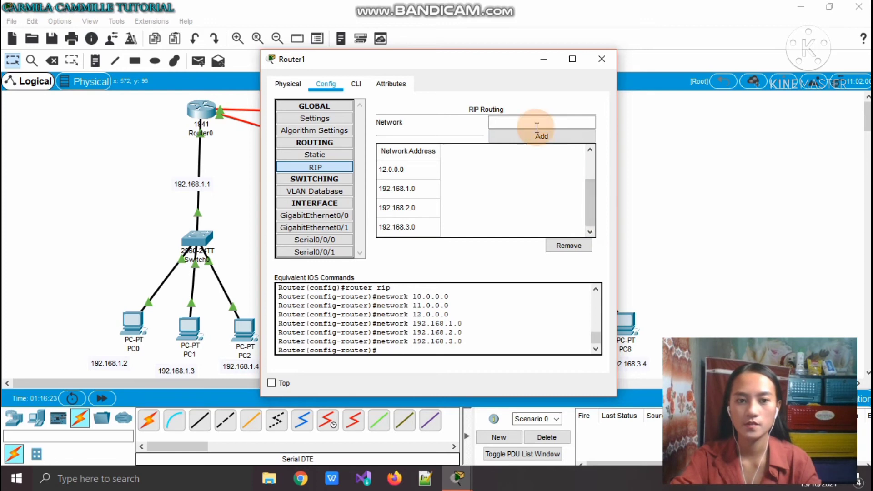
{"action": "left_click", "coordinate": [600, 58]}
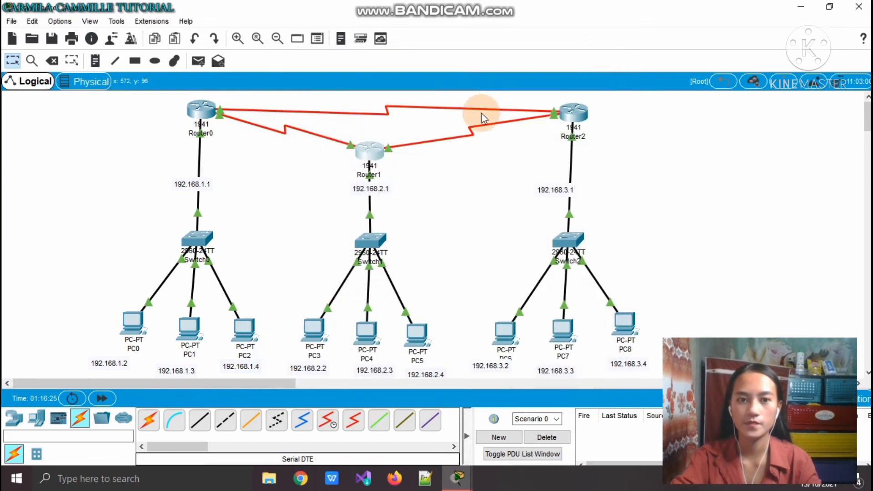
Open Router2's RIP routing configuration and add network 10.0.0.0
{"action": "left_click", "coordinate": [568, 114]}
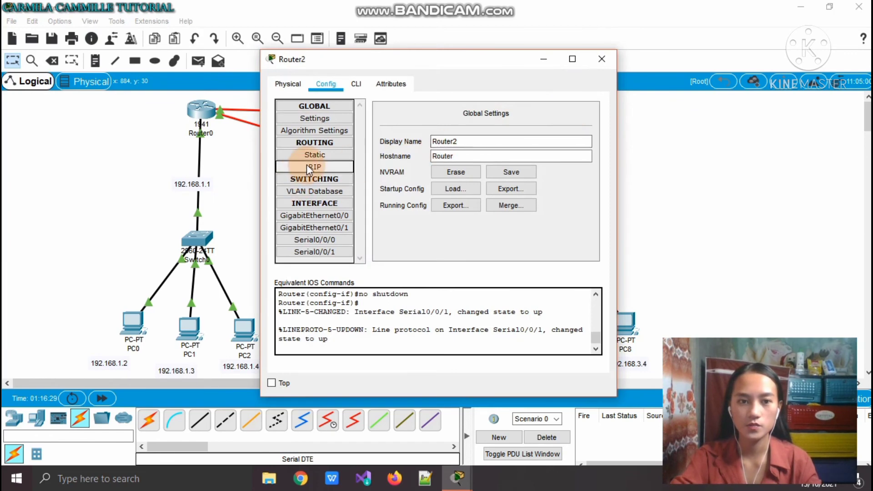
{"action": "left_click", "coordinate": [307, 167]}
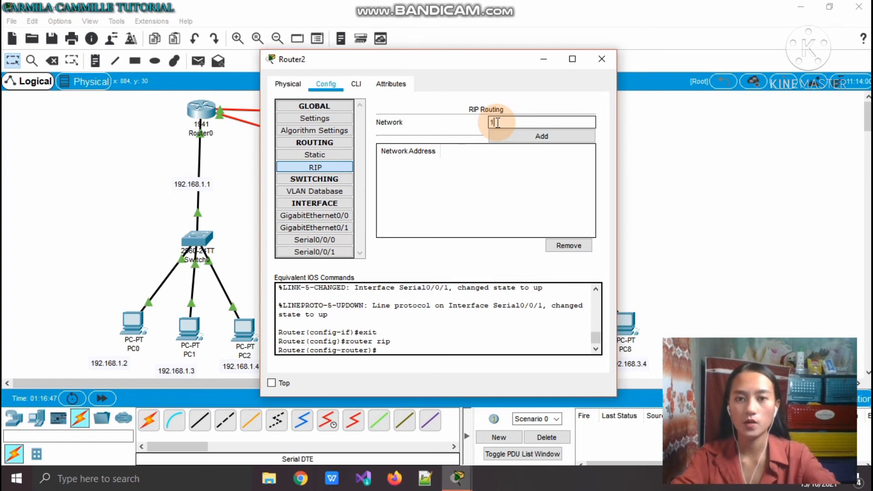
{"action": "type", "text": "0"}
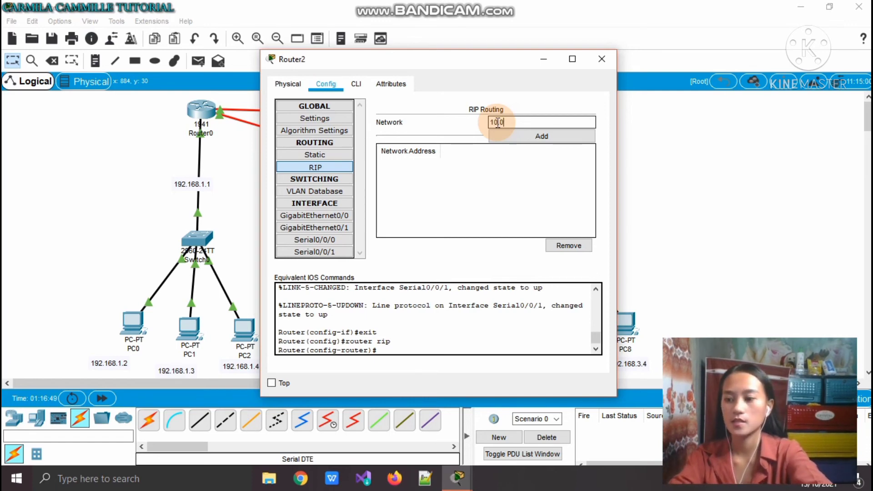
{"action": "type", "text": ".0.0.0"}
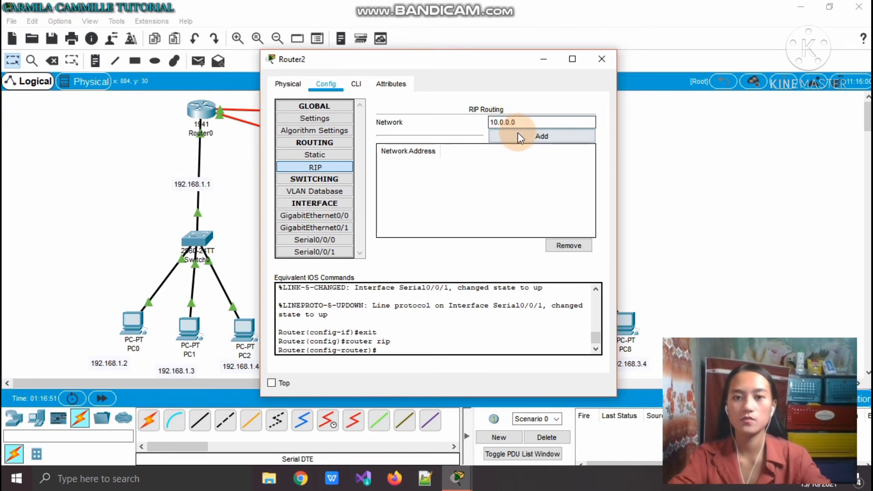
{"action": "left_click", "coordinate": [517, 132]}
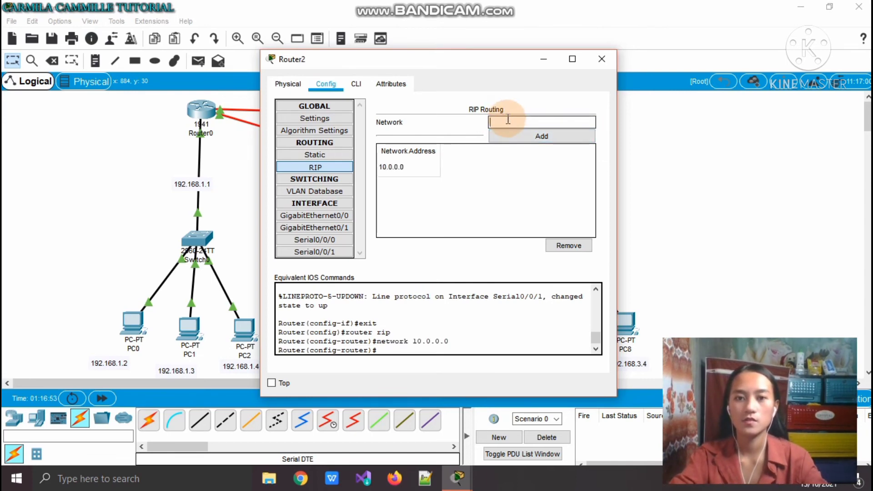
Add networks 11.0.0.0 and 12.0.0.0 to Router2's RIP routing
{"action": "type", "text": "11.0."}
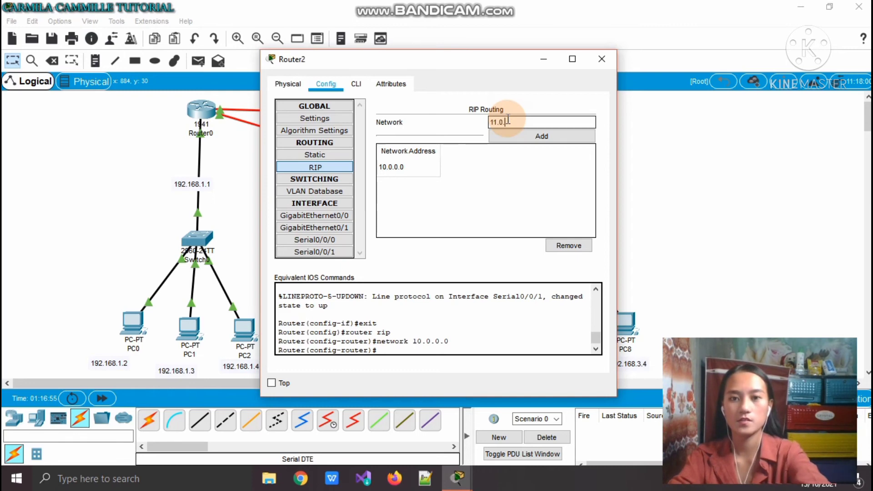
{"action": "type", "text": "0.0"}
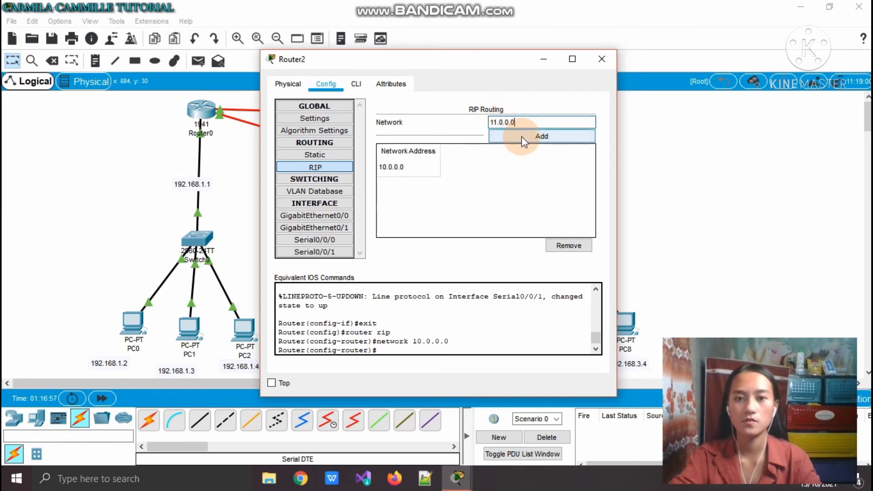
{"action": "left_click", "coordinate": [521, 136]}
{"action": "left_click", "coordinate": [517, 120]}
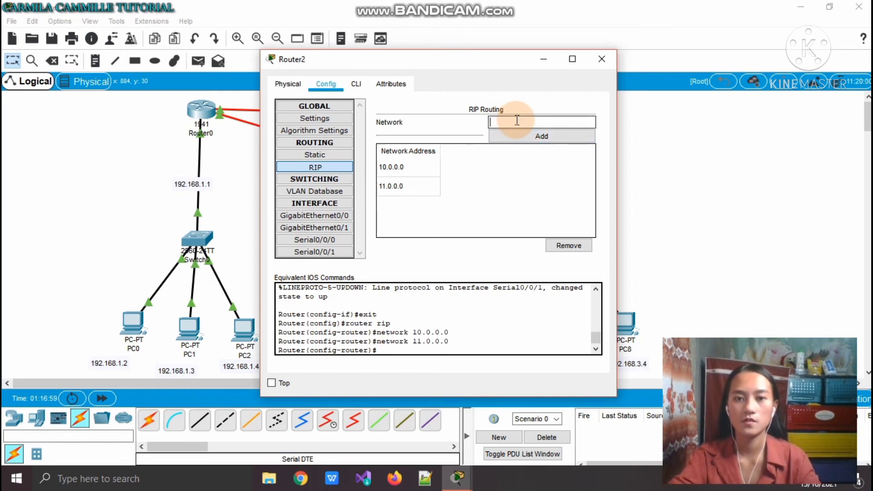
{"action": "type", "text": "12.0.0.0"}
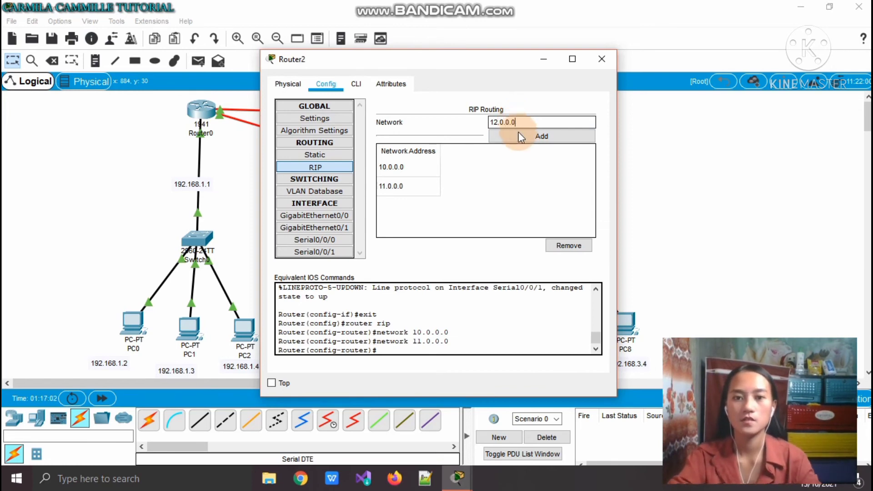
{"action": "left_click", "coordinate": [508, 135]}
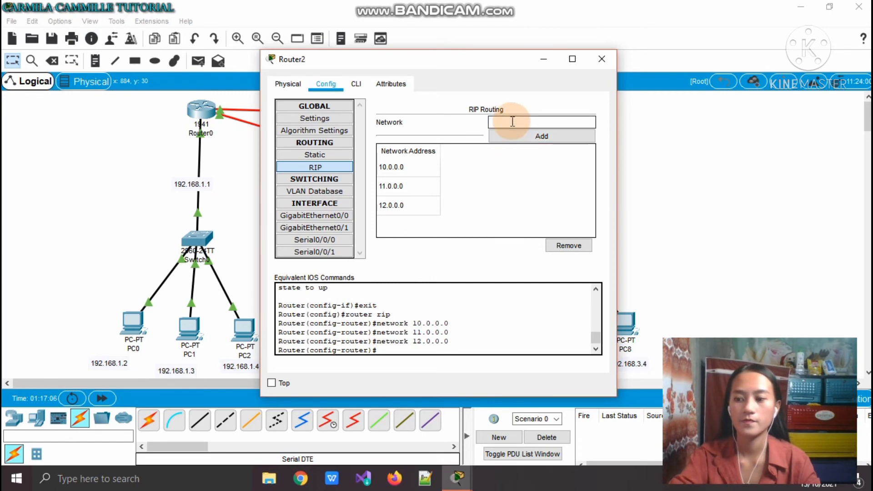
Add network 192.168.1.0 to Router2's RIP routing
{"action": "left_click", "coordinate": [513, 121]}
{"action": "type", "text": "192"}
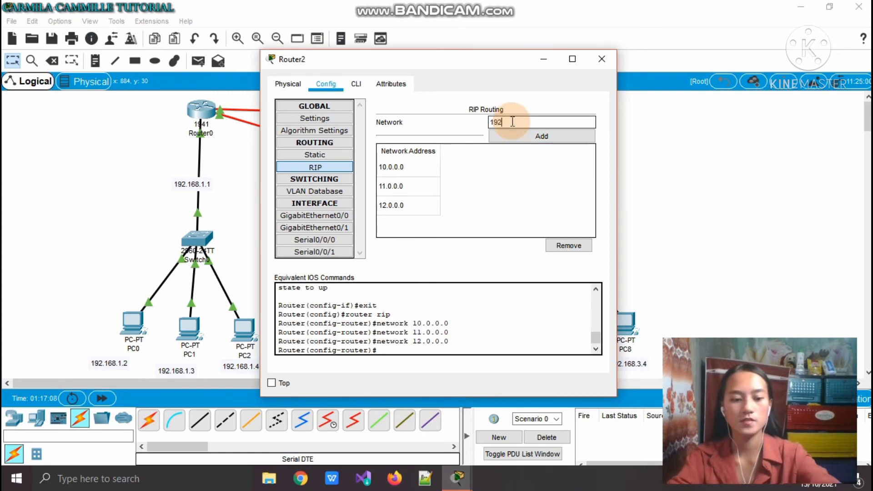
{"action": "type", "text": ".1"}
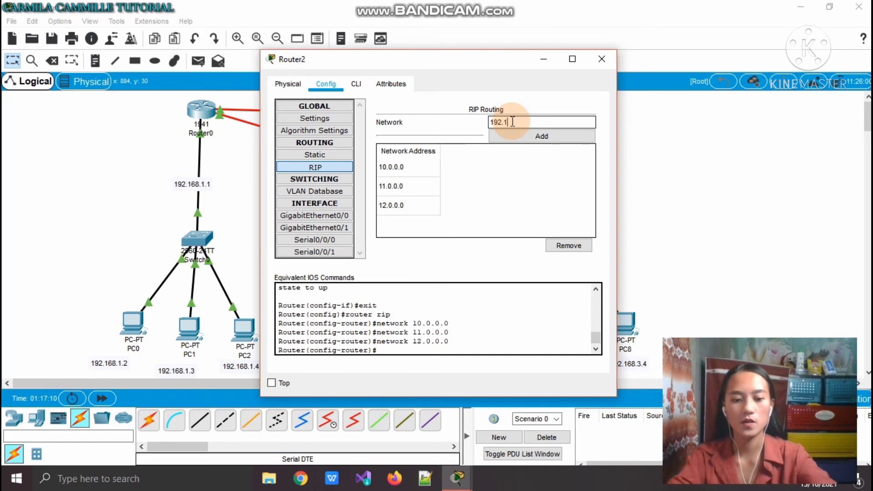
{"action": "type", "text": "68.1.0"}
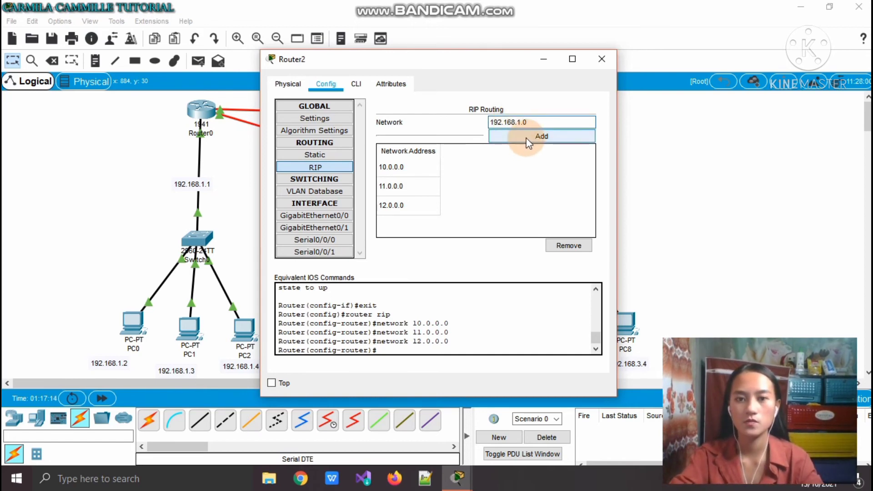
{"action": "left_click", "coordinate": [528, 138]}
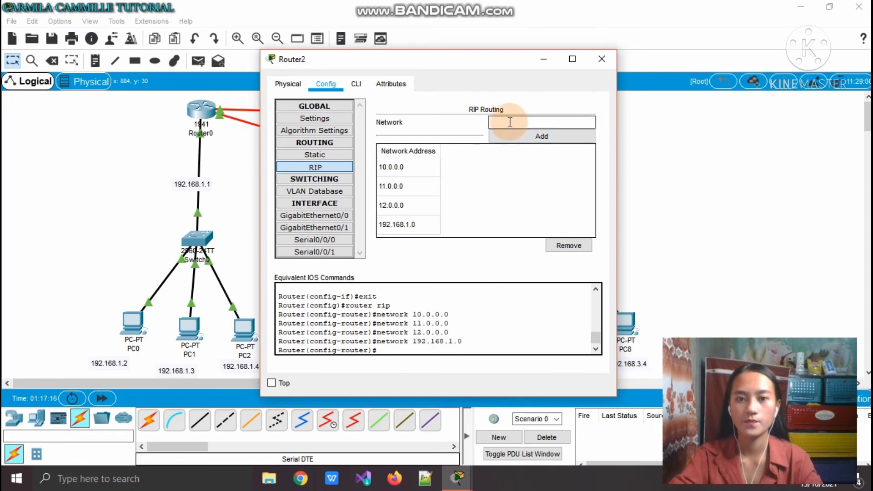
Add network 192.168.2.0 to Router2's RIP routing
{"action": "left_click", "coordinate": [510, 122]}
{"action": "type", "text": "192.1"}
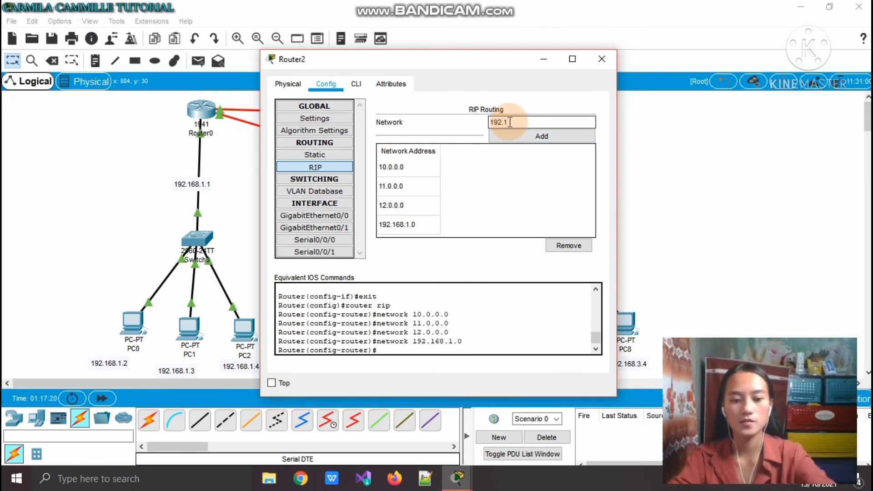
{"action": "type", "text": "68."}
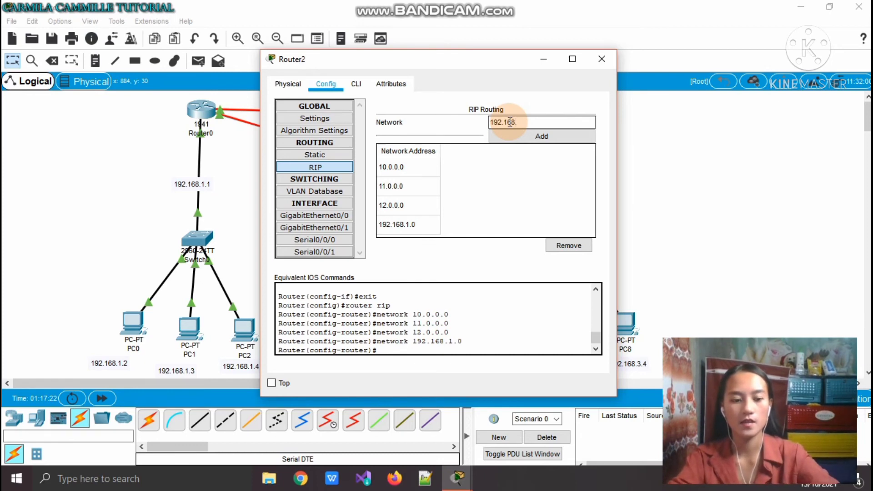
{"action": "type", "text": "2.0"}
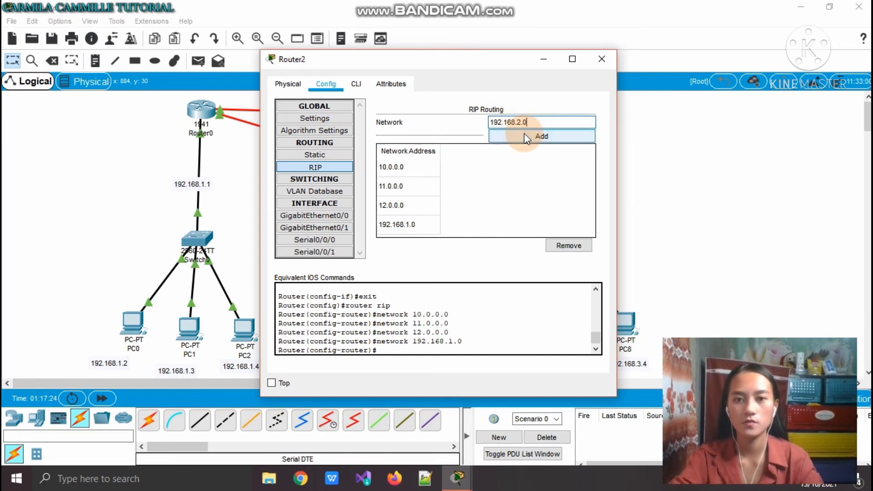
{"action": "left_click", "coordinate": [512, 136]}
Try to add network 192.168.2.0 to Router2's RIP routing a second time and check the network list
{"action": "left_click", "coordinate": [515, 123]}
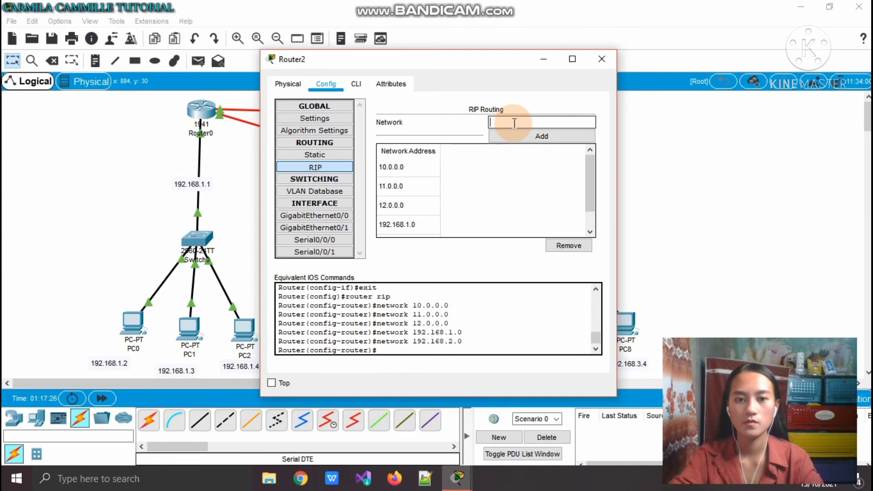
{"action": "type", "text": "192.1"}
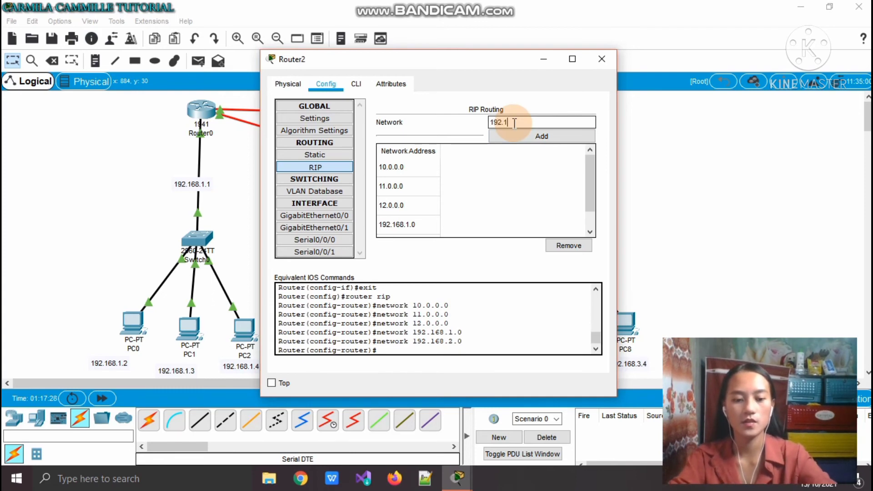
{"action": "type", "text": "68.2.0"}
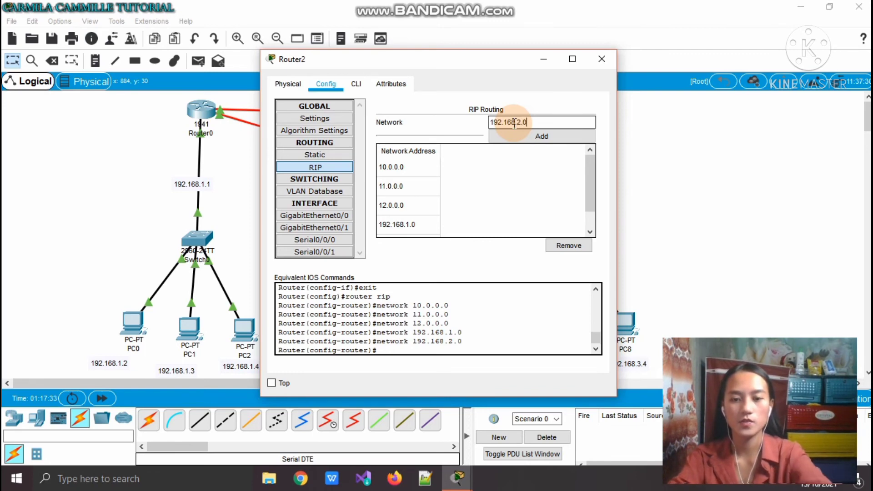
{"action": "left_click", "coordinate": [536, 137]}
{"action": "left_click", "coordinate": [589, 231]}
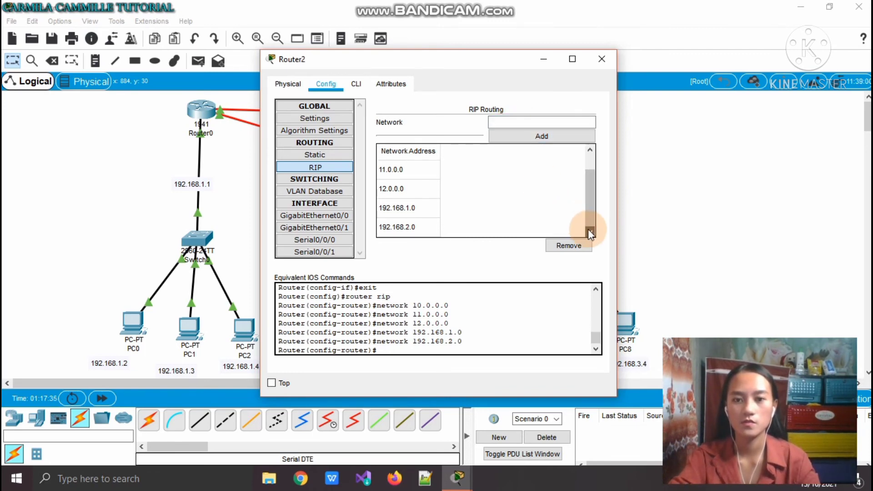
Add network 192.168.3.0 to Router2's RIP routing and close its configuration window
{"action": "left_click", "coordinate": [525, 120]}
{"action": "type", "text": "192.168.3.0"}
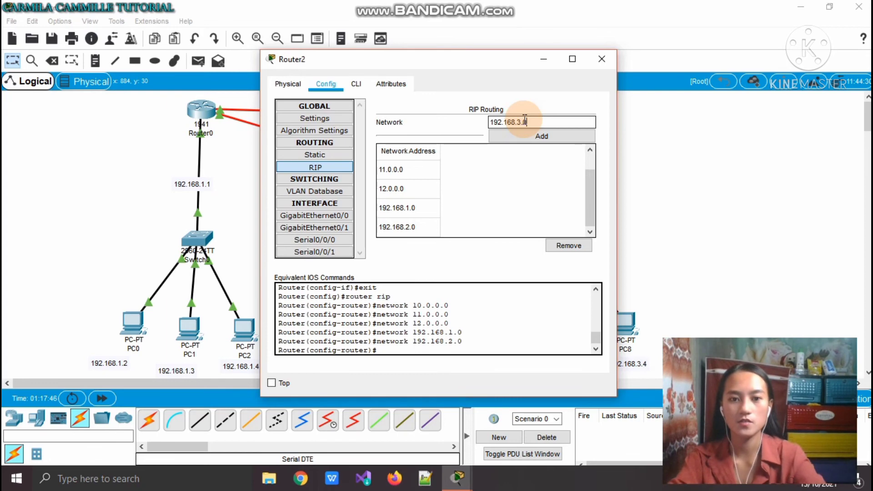
{"action": "left_click", "coordinate": [543, 136]}
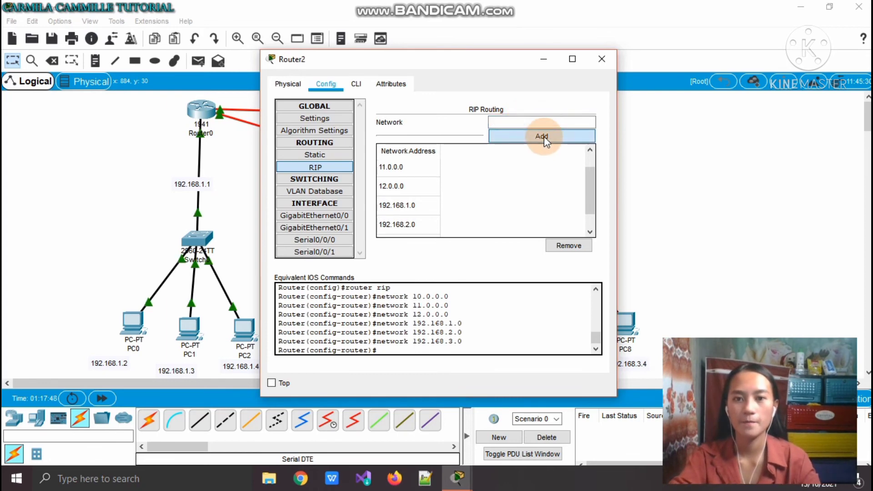
{"action": "left_click", "coordinate": [602, 60]}
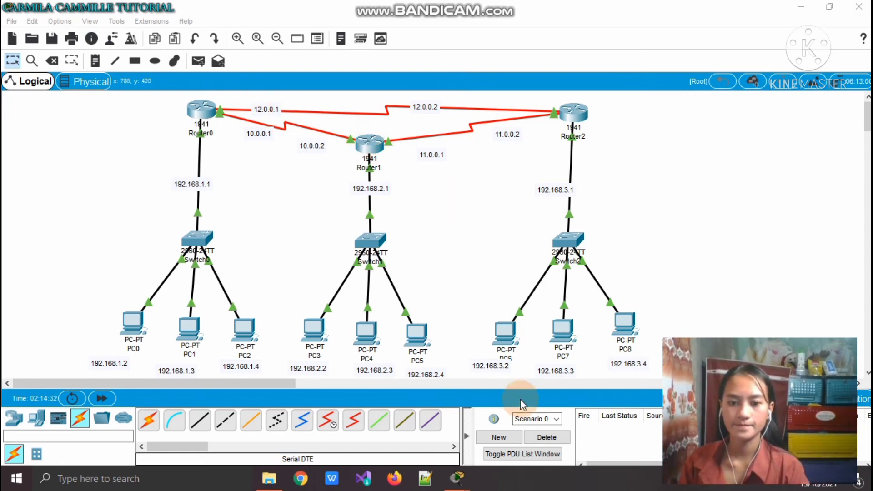
Send a simple PDU from PC0 to PC6 and check its status
{"action": "left_click", "coordinate": [198, 62]}
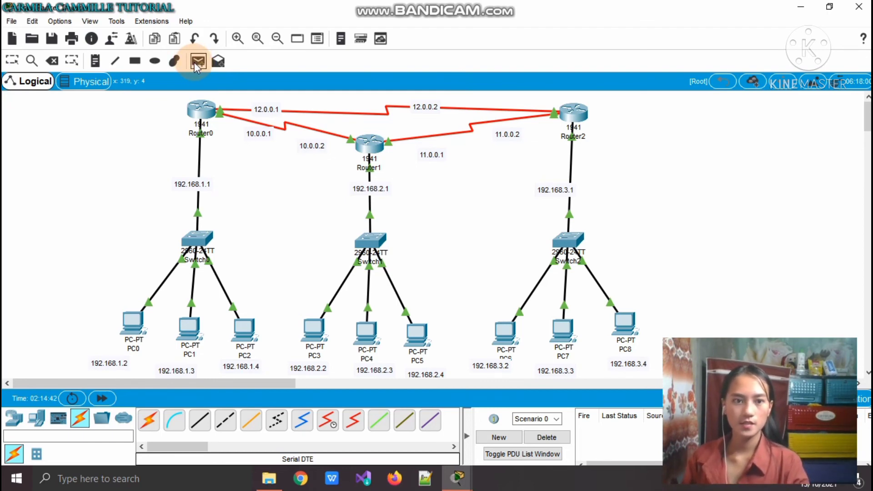
{"action": "left_click", "coordinate": [127, 320]}
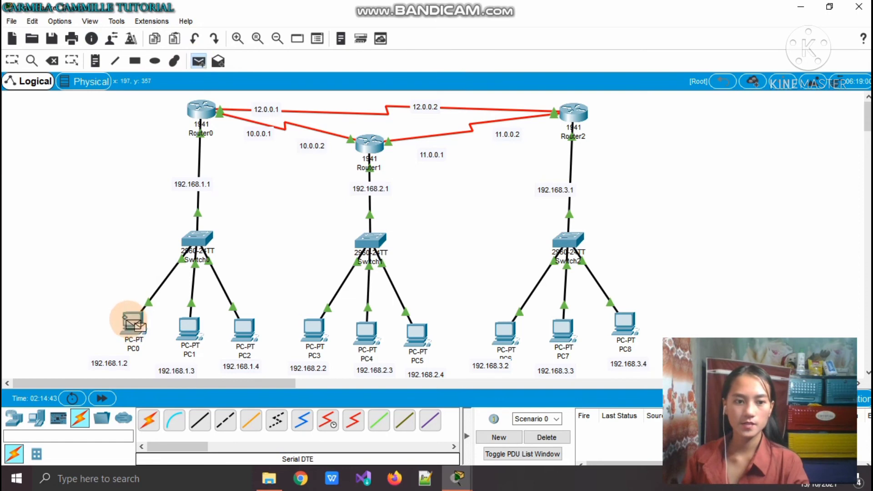
{"action": "left_click", "coordinate": [498, 328]}
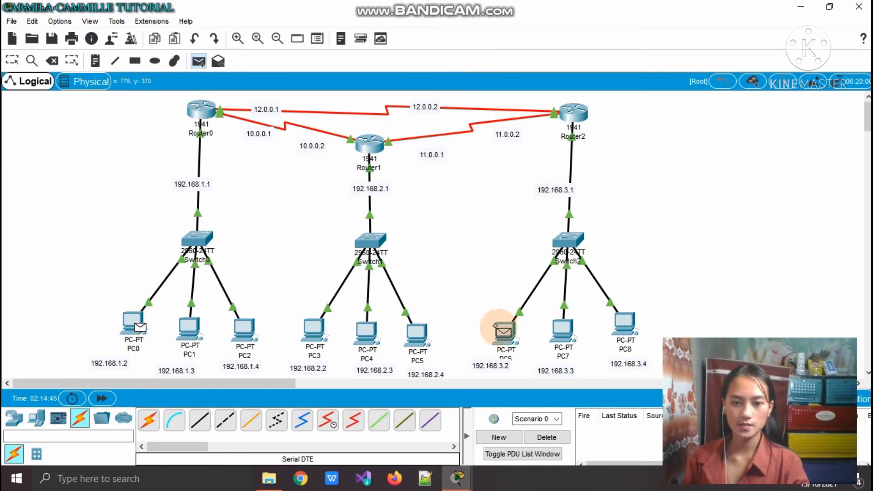
{"action": "left_click", "coordinate": [590, 420]}
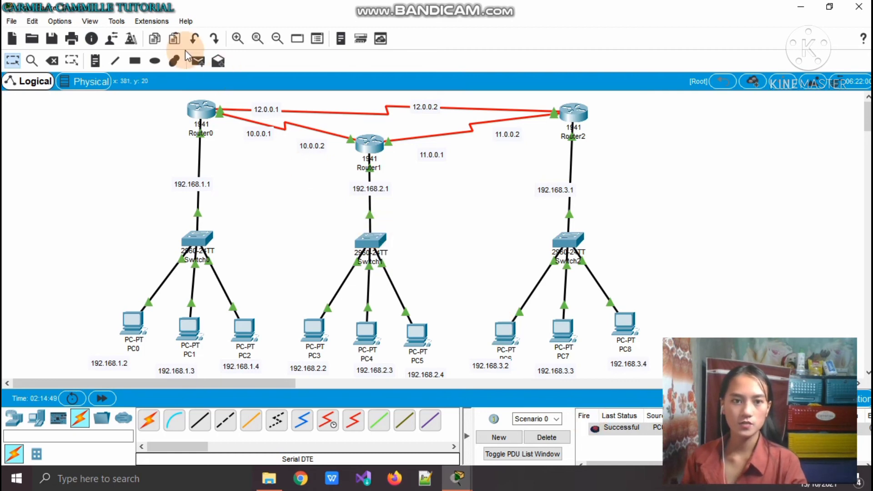
Send a simple PDU from PC1 to PC7
{"action": "left_click", "coordinate": [198, 61]}
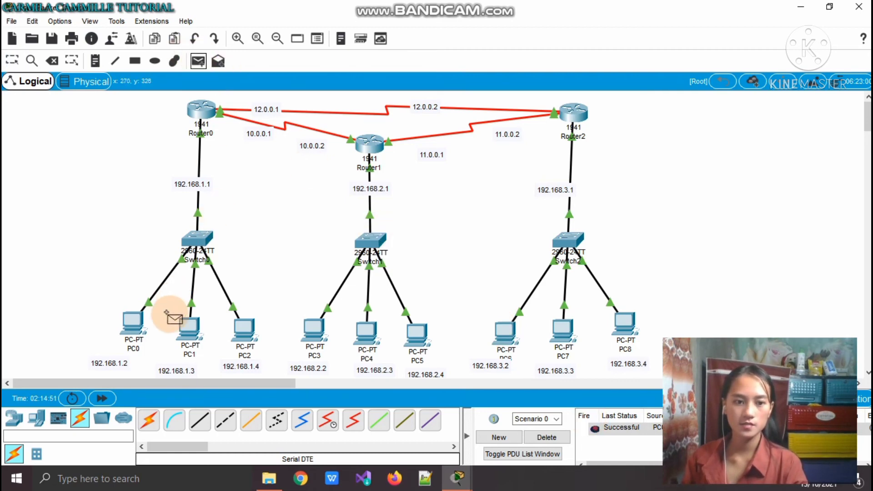
{"action": "left_click", "coordinate": [181, 325]}
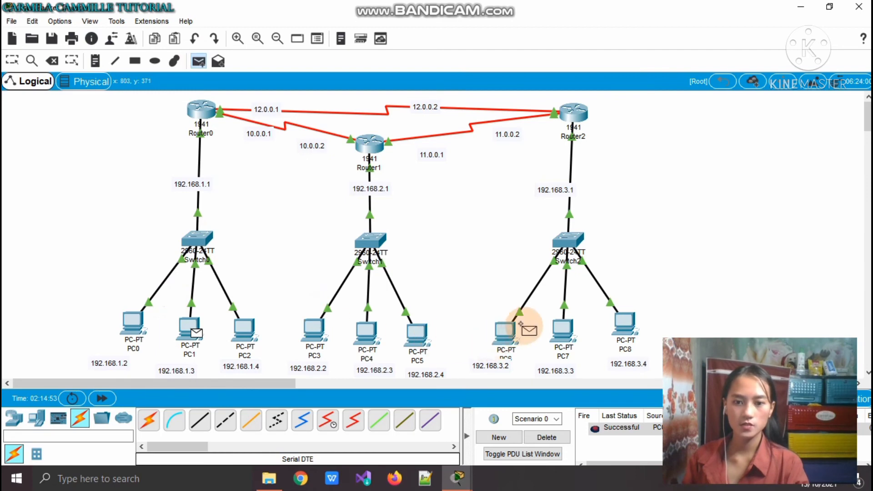
{"action": "left_click", "coordinate": [558, 328]}
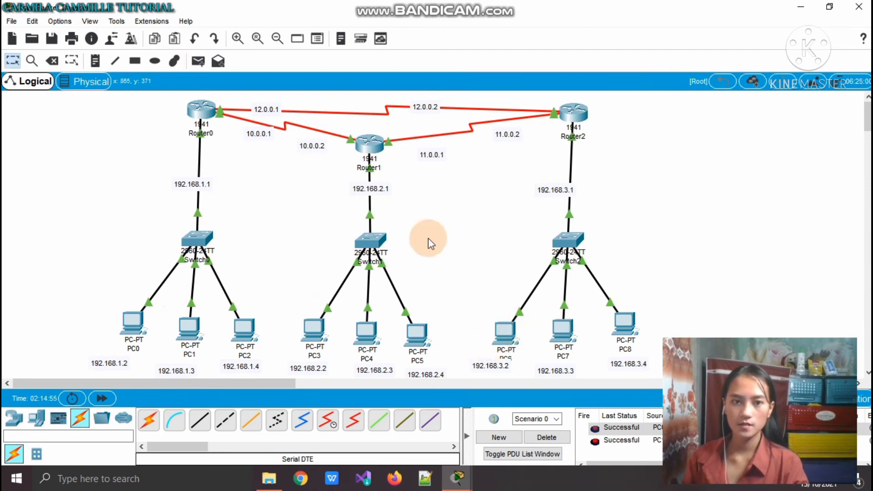
Send a simple PDU from PC2 to PC6 and check its entry in the PDU list
{"action": "left_click", "coordinate": [236, 321]}
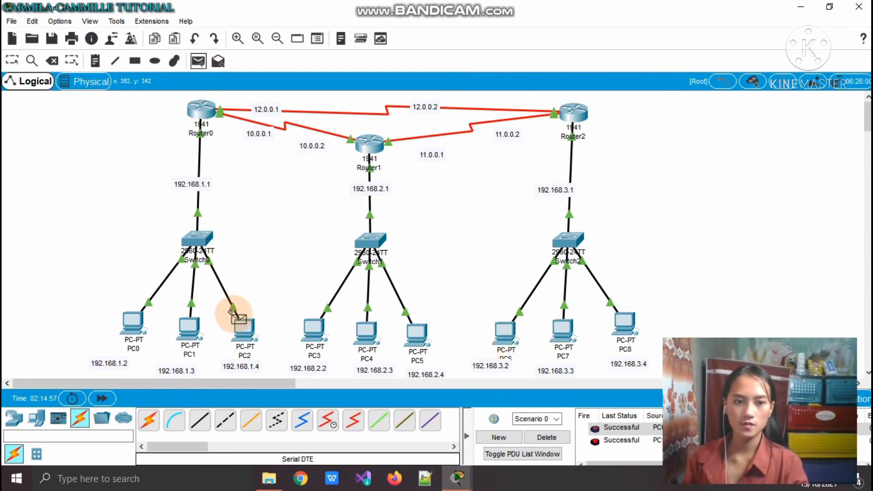
{"action": "left_click", "coordinate": [497, 331]}
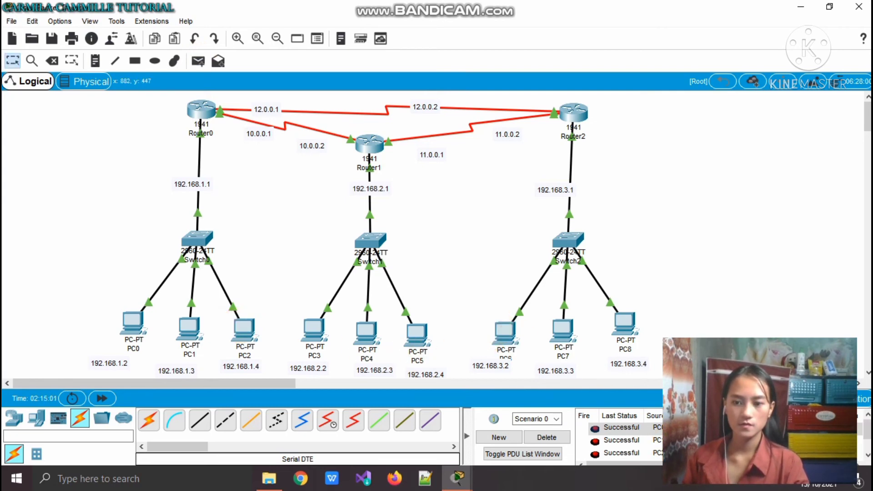
{"action": "left_click", "coordinate": [866, 455]}
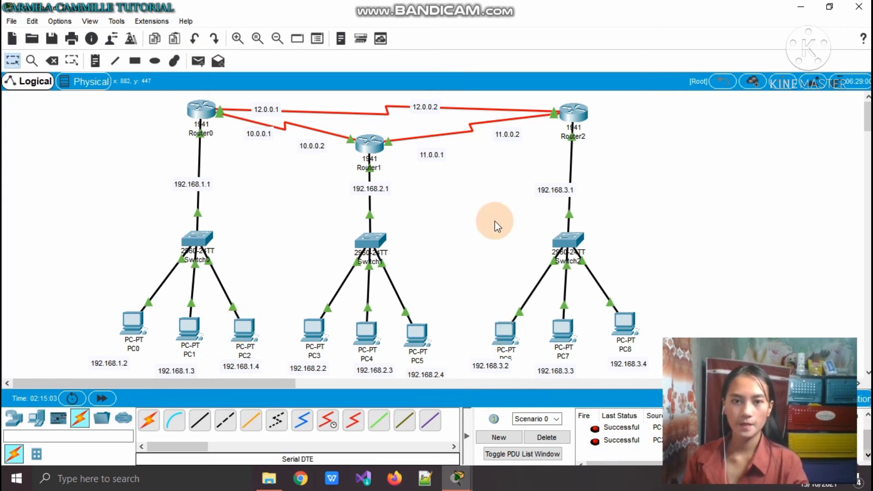
Delete the serial link between Router1 and Router2
{"action": "left_click", "coordinate": [444, 228]}
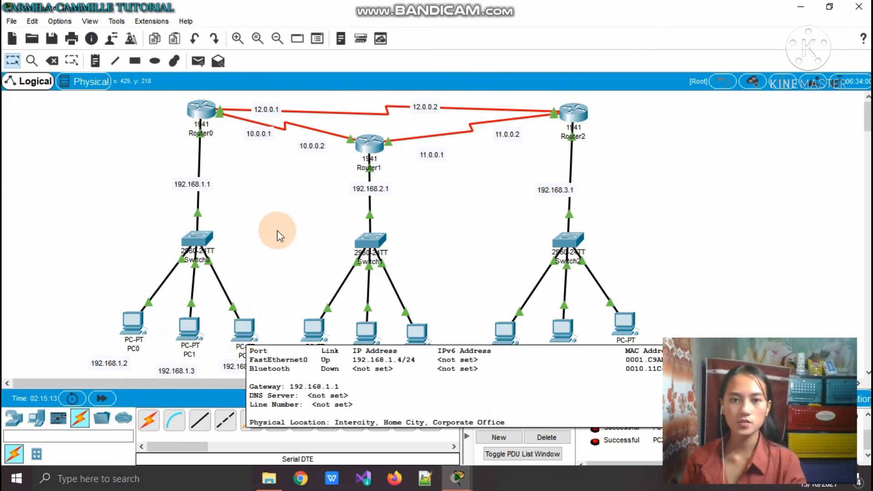
{"action": "left_click", "coordinate": [55, 60]}
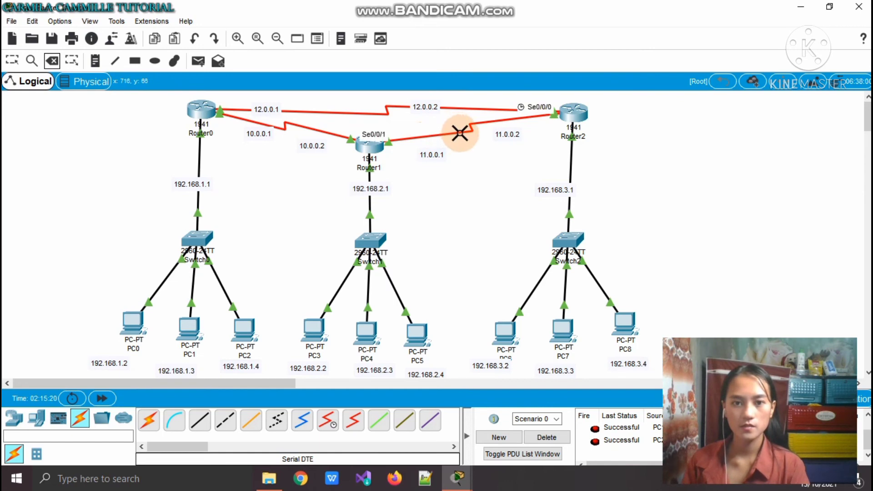
{"action": "left_click", "coordinate": [459, 134]}
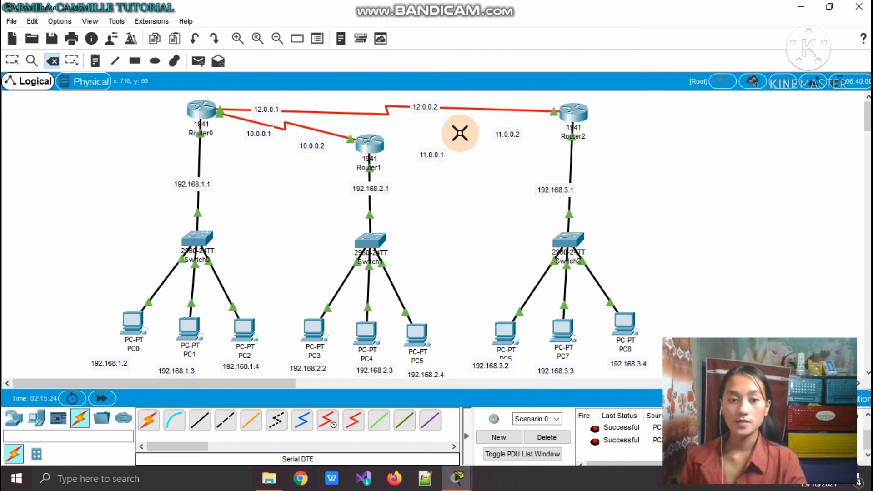
Send a simple PDU from PC5 to PC7 and check its status in the PDU list
{"action": "left_click", "coordinate": [196, 63]}
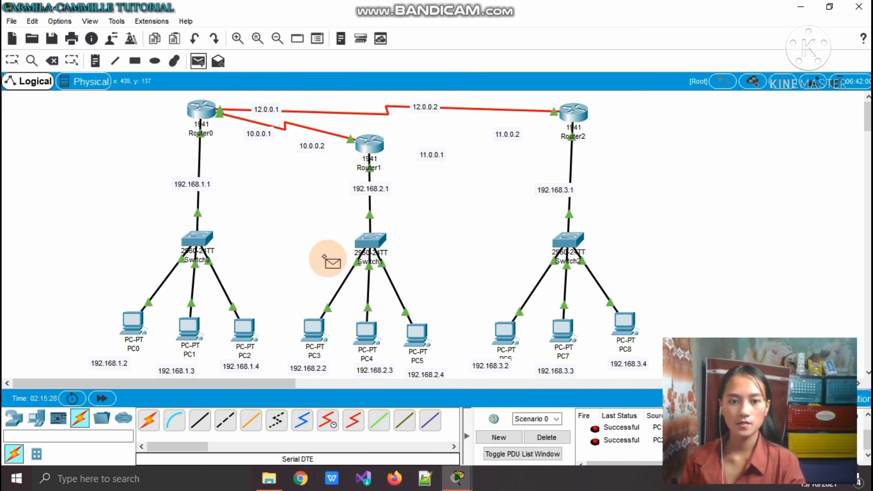
{"action": "left_click", "coordinate": [409, 332]}
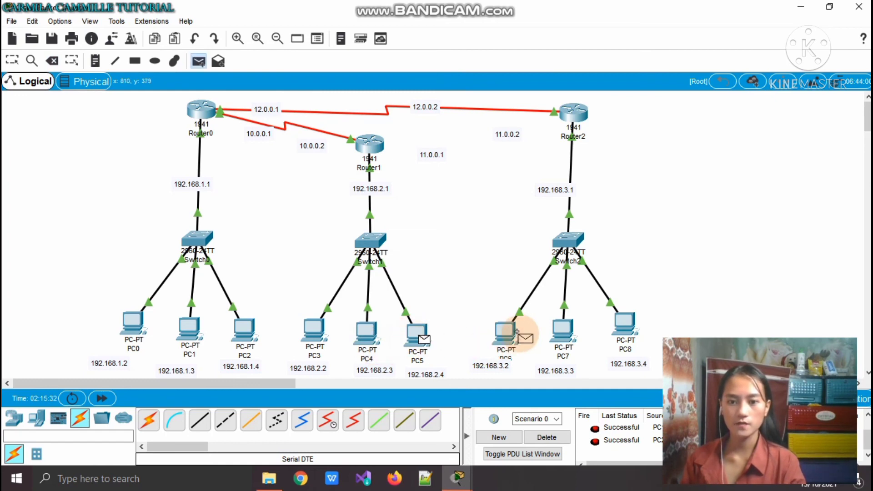
{"action": "left_click", "coordinate": [555, 329]}
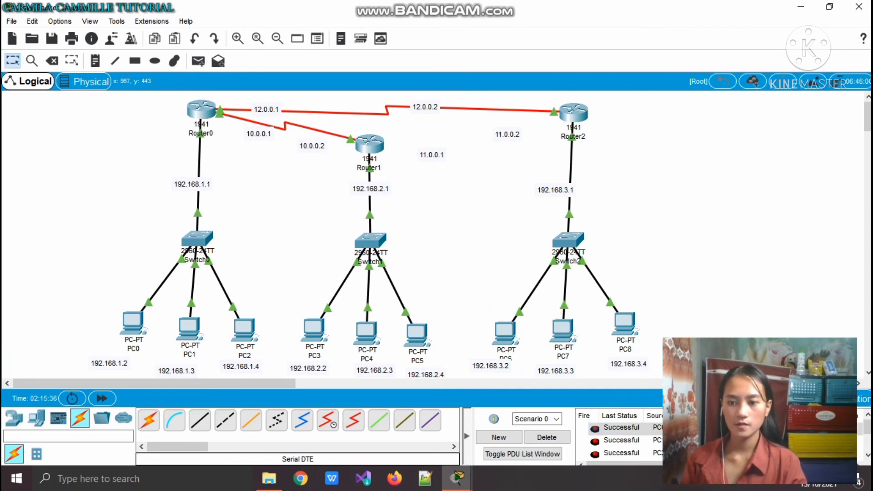
{"action": "left_click", "coordinate": [867, 455]}
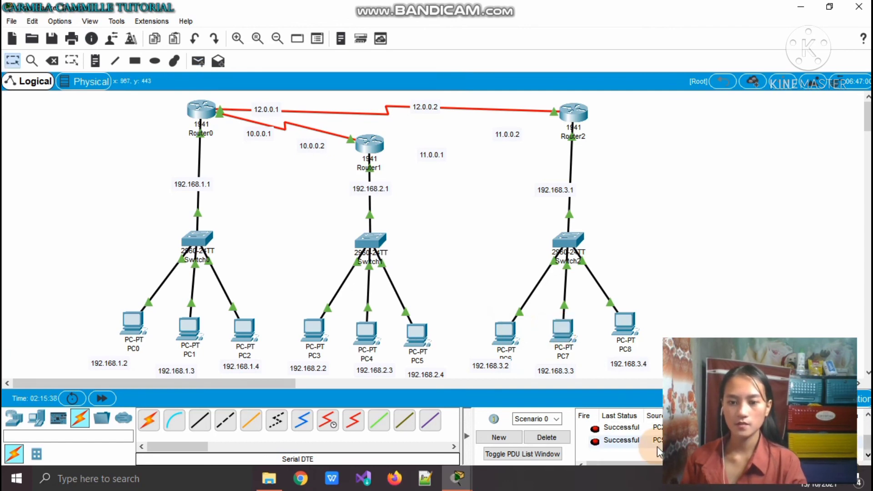
{"action": "left_click", "coordinate": [631, 448]}
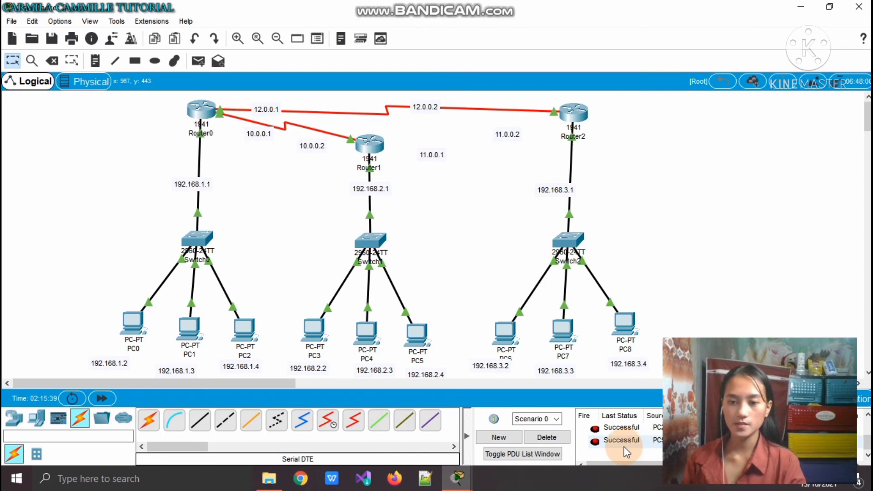
Delete the current scenario's PDU entries and send a simple PDU from PC3 to PC8
{"action": "left_click", "coordinate": [551, 441]}
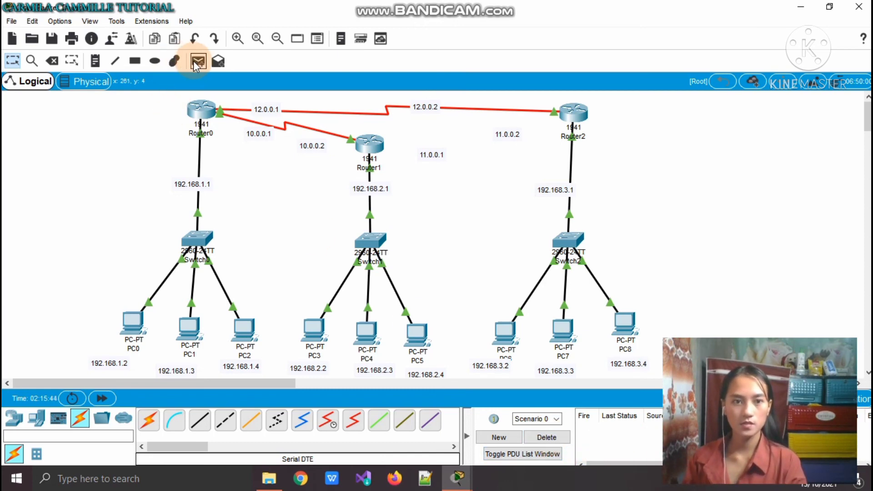
{"action": "left_click", "coordinate": [193, 61]}
{"action": "left_click", "coordinate": [406, 335]}
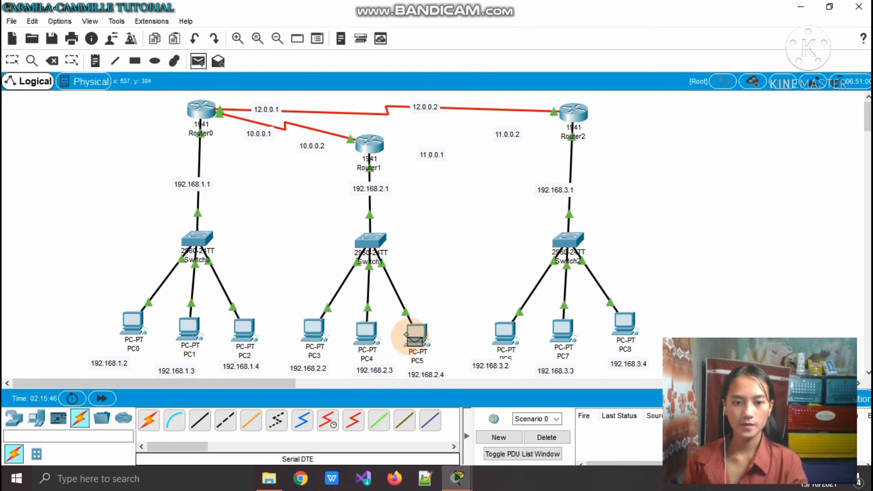
{"action": "left_click", "coordinate": [310, 339]}
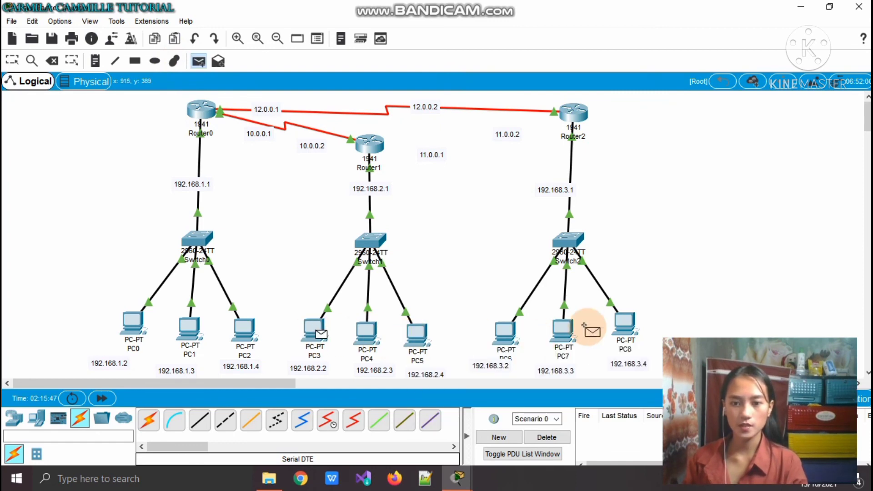
{"action": "left_click", "coordinate": [618, 325]}
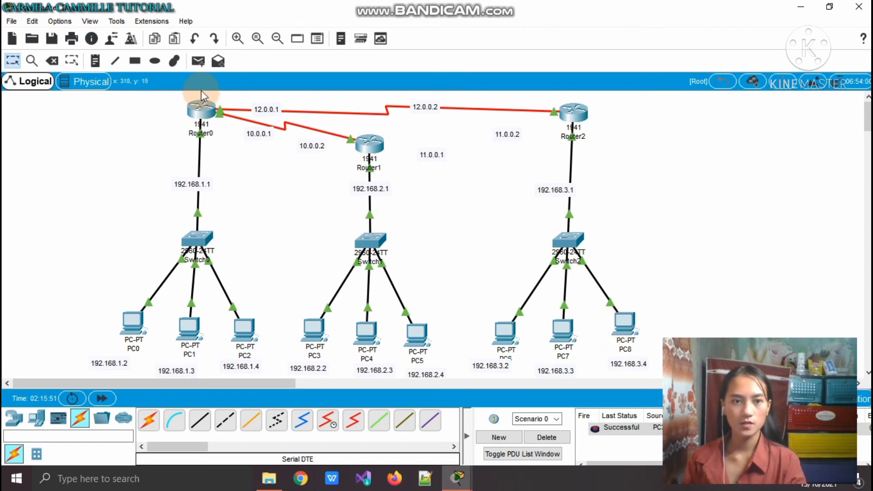
Send another simple PDU from PC5 to PC7 over the remaining serial links
{"action": "left_click", "coordinate": [199, 64]}
{"action": "left_click", "coordinate": [415, 336]}
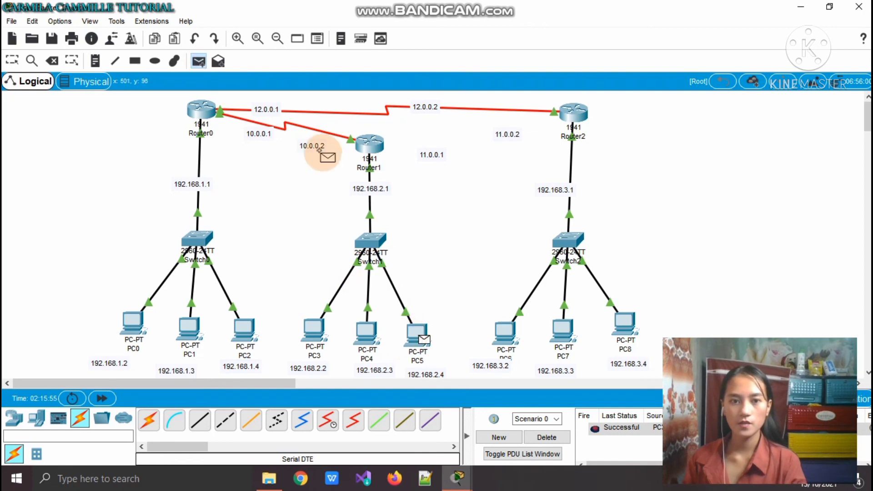
{"action": "left_click", "coordinate": [558, 326]}
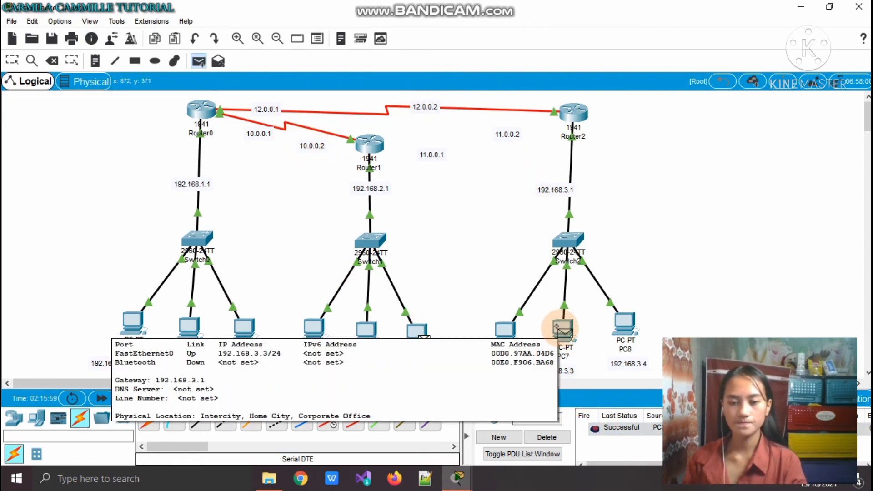
{"action": "left_click", "coordinate": [558, 326]}
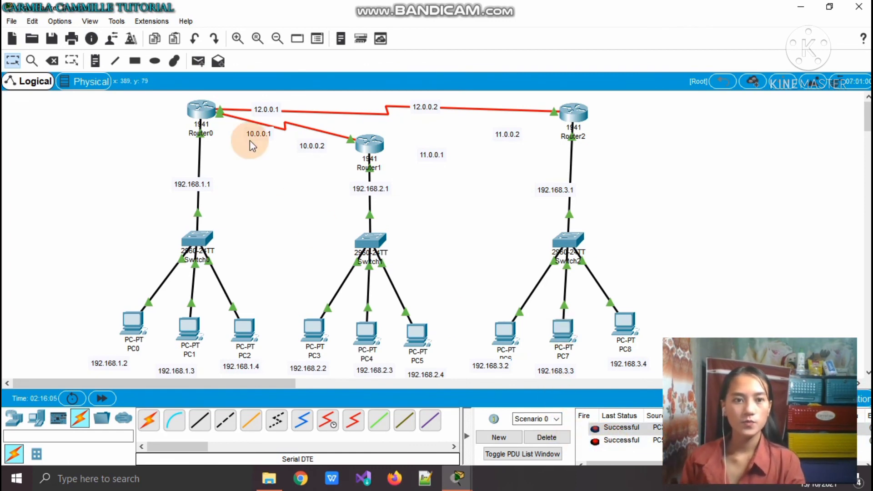
Send a simple PDU from PC0 to PC8
{"action": "left_click", "coordinate": [198, 60]}
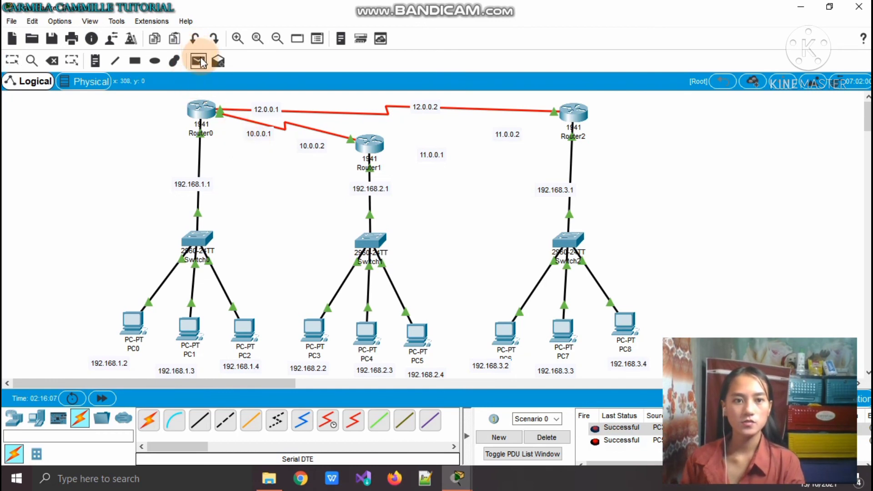
{"action": "left_click", "coordinate": [130, 320]}
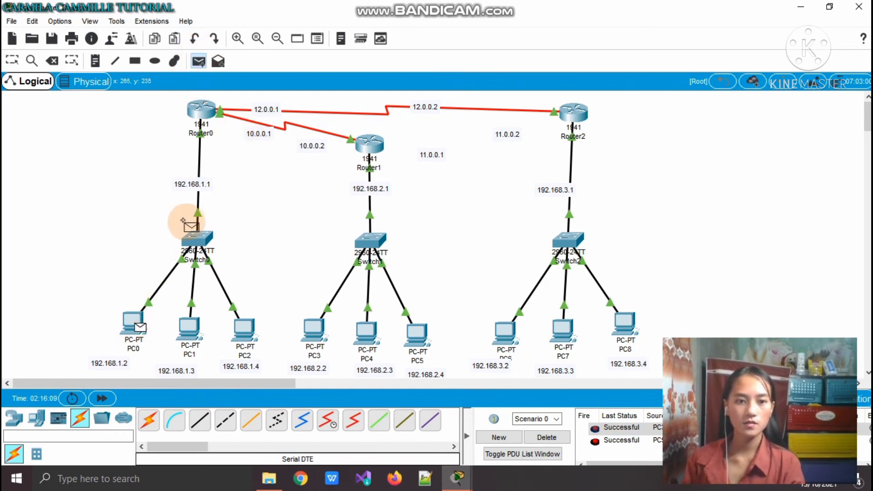
{"action": "left_click", "coordinate": [621, 327]}
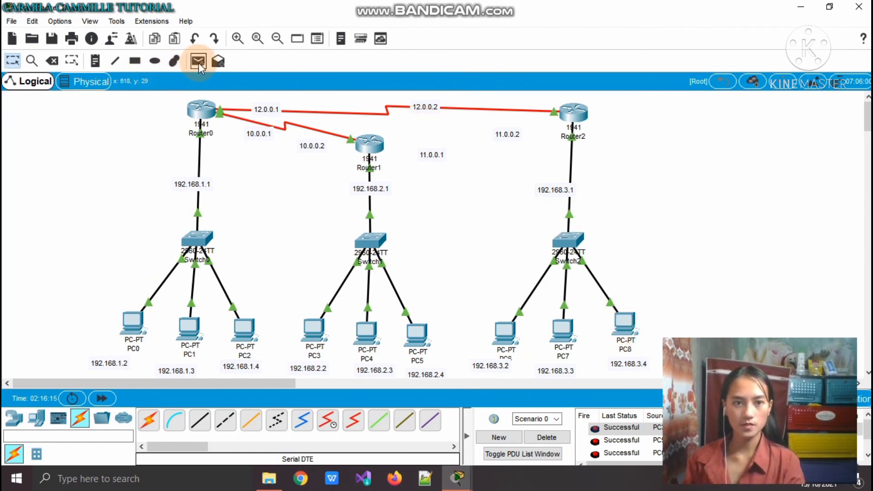
Send a simple PDU from PC5 to PC6 and check the newest entries in the PDU list
{"action": "left_click", "coordinate": [199, 62]}
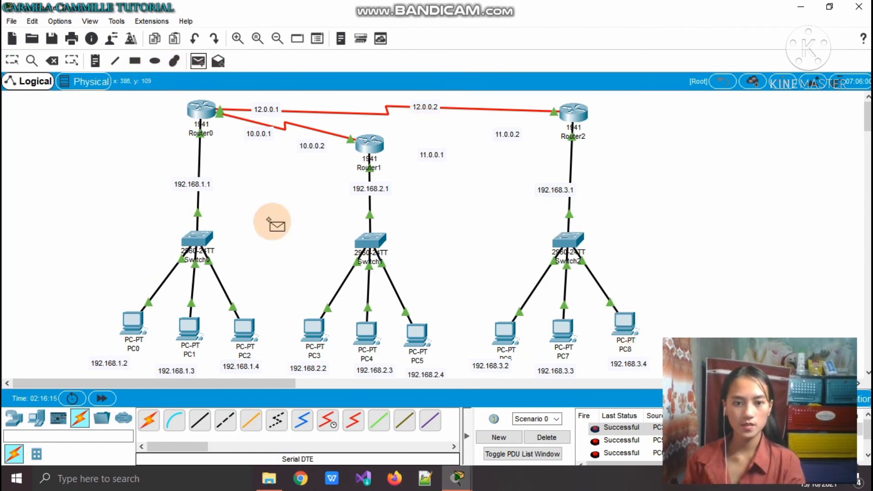
{"action": "left_click", "coordinate": [416, 334]}
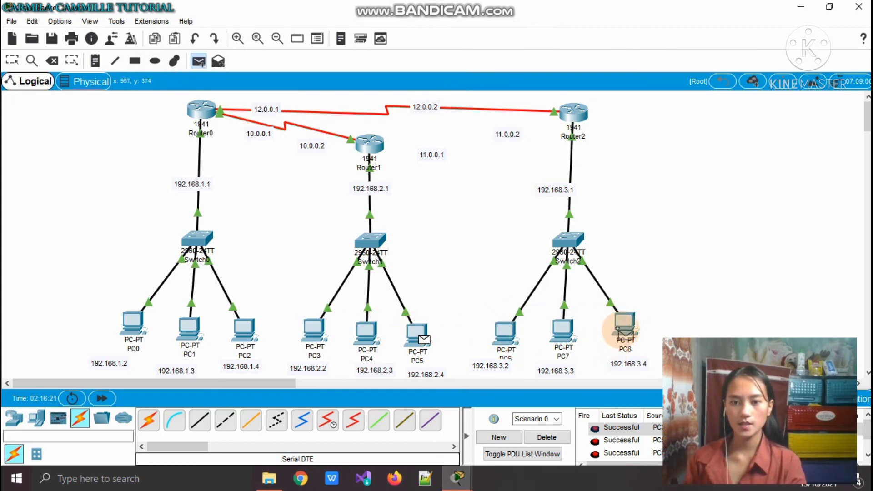
{"action": "left_click", "coordinate": [500, 332]}
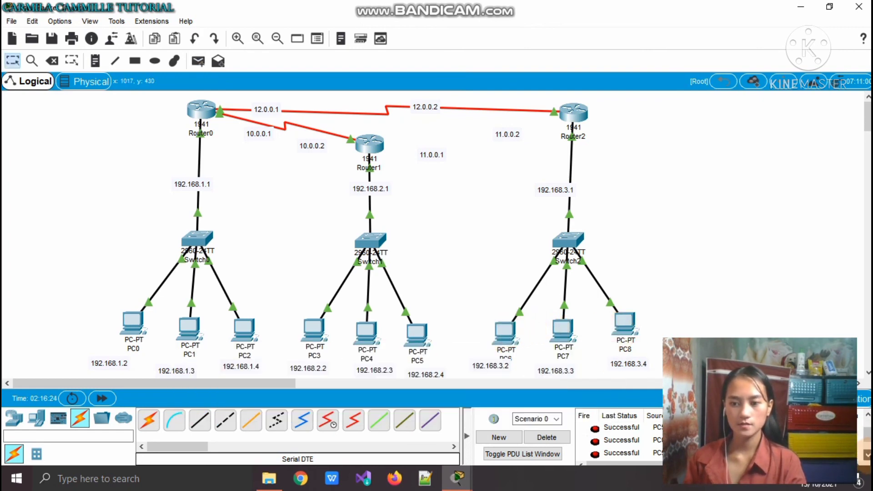
{"action": "left_click", "coordinate": [867, 455]}
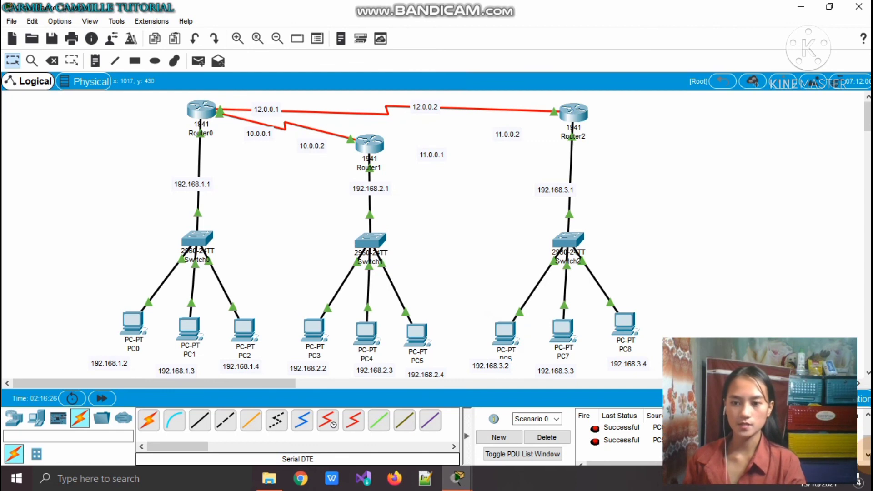
Switch to Simulation mode, play the exchange of the queued PDUs, and check the last entries of the PDU list
{"action": "left_click", "coordinate": [865, 405]}
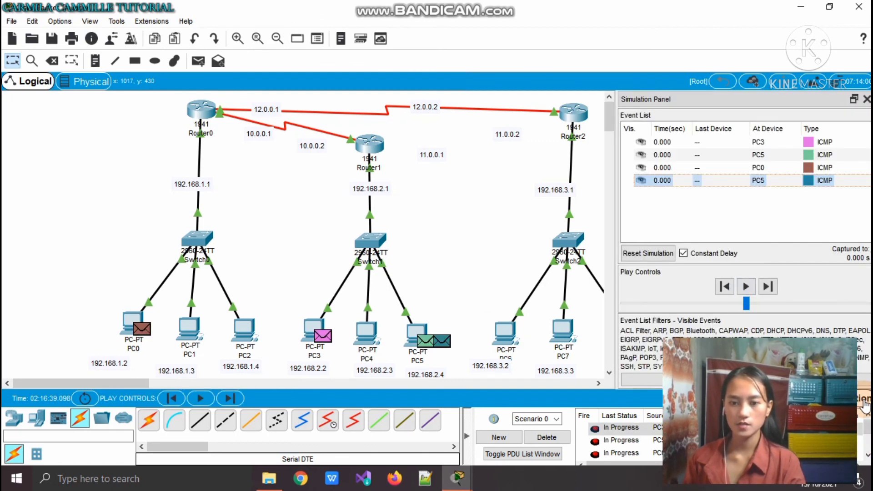
{"action": "left_click", "coordinate": [204, 398]}
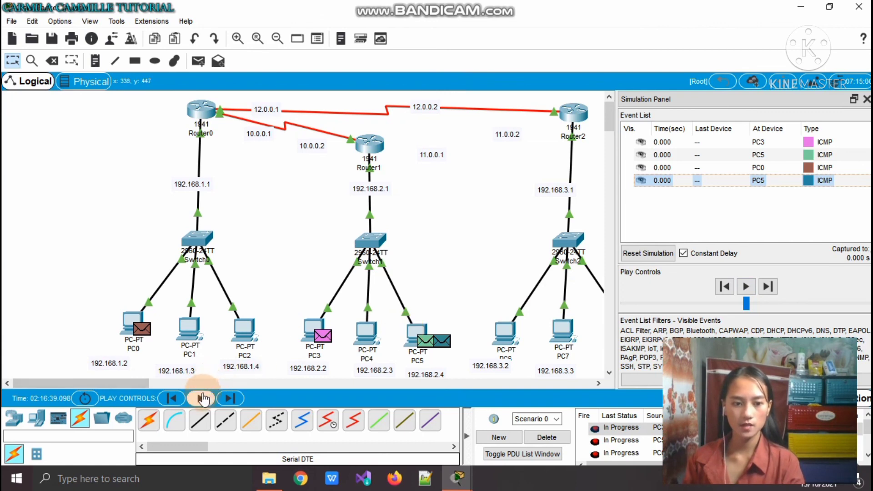
{"action": "left_click", "coordinate": [204, 399]}
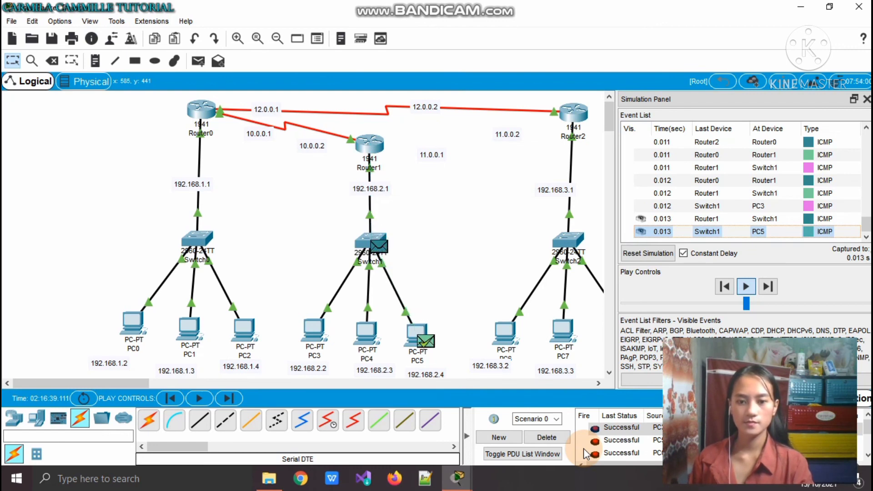
{"action": "left_click", "coordinate": [868, 456]}
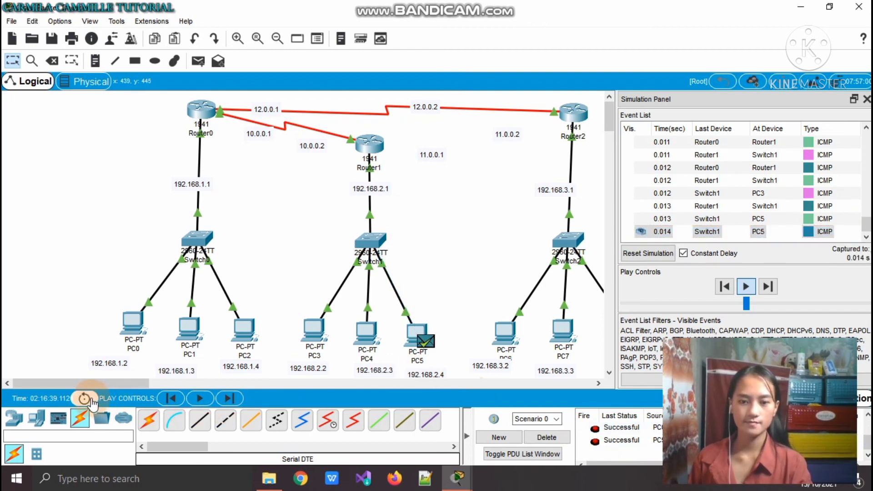
Delete Scenario 0's PDU entries and close the Simulation Panel
{"action": "left_click", "coordinate": [536, 434]}
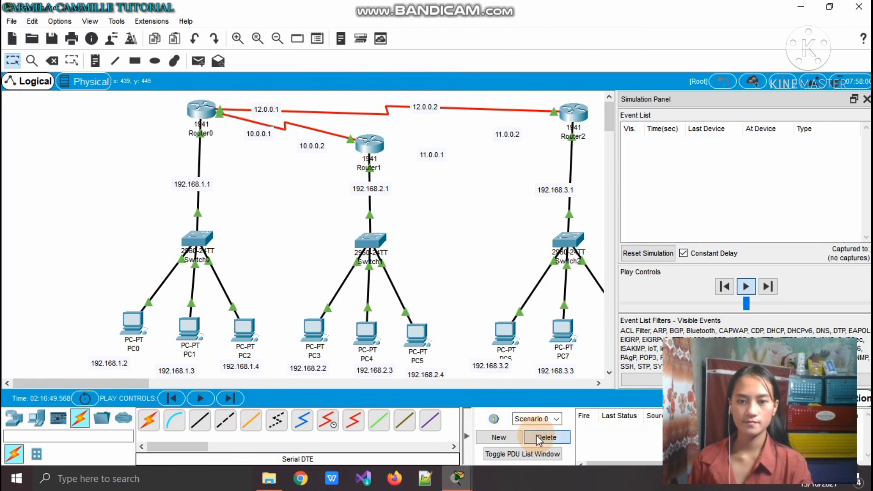
{"action": "left_click", "coordinate": [866, 99]}
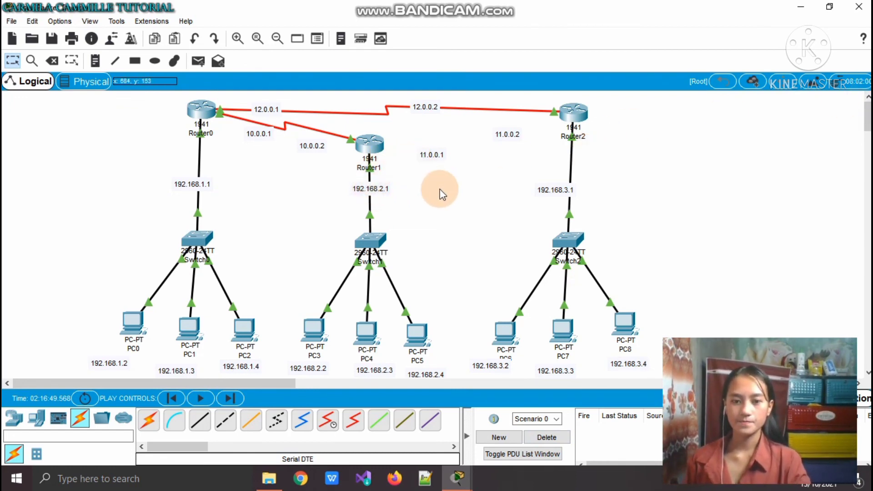
Send a simple PDU from PC0 to PC6
{"action": "left_click", "coordinate": [198, 61]}
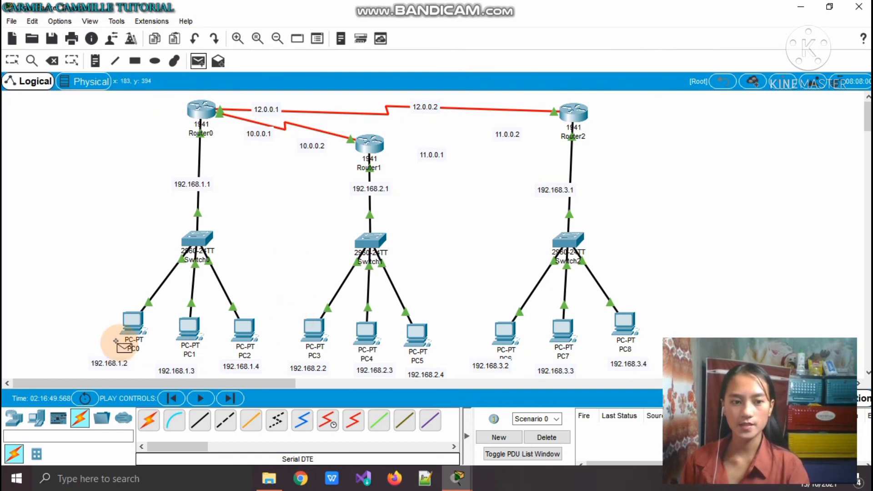
{"action": "left_click", "coordinate": [125, 319]}
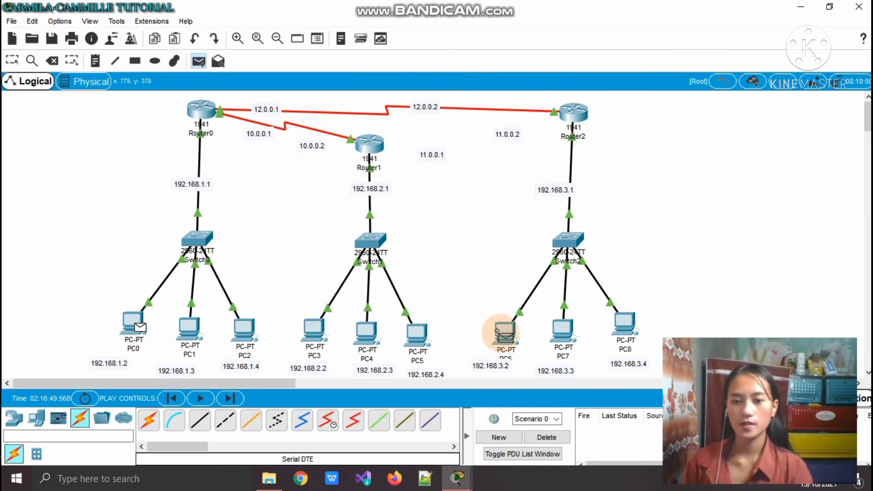
{"action": "left_click", "coordinate": [500, 334]}
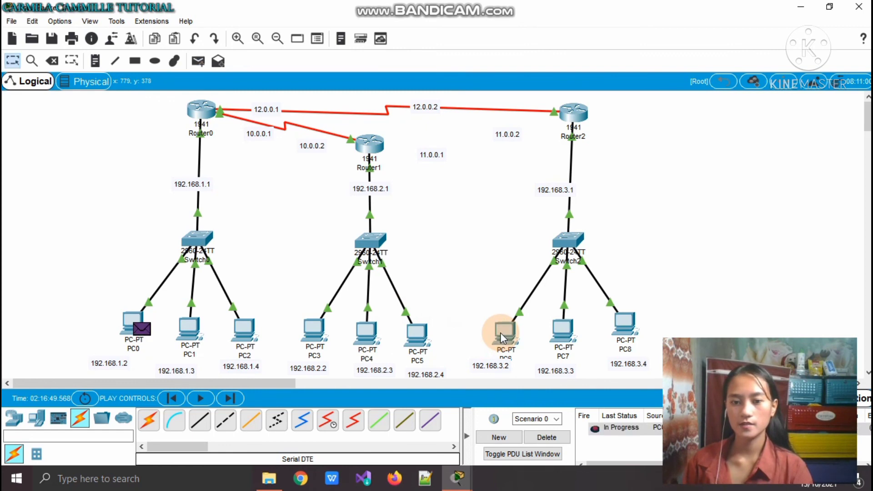